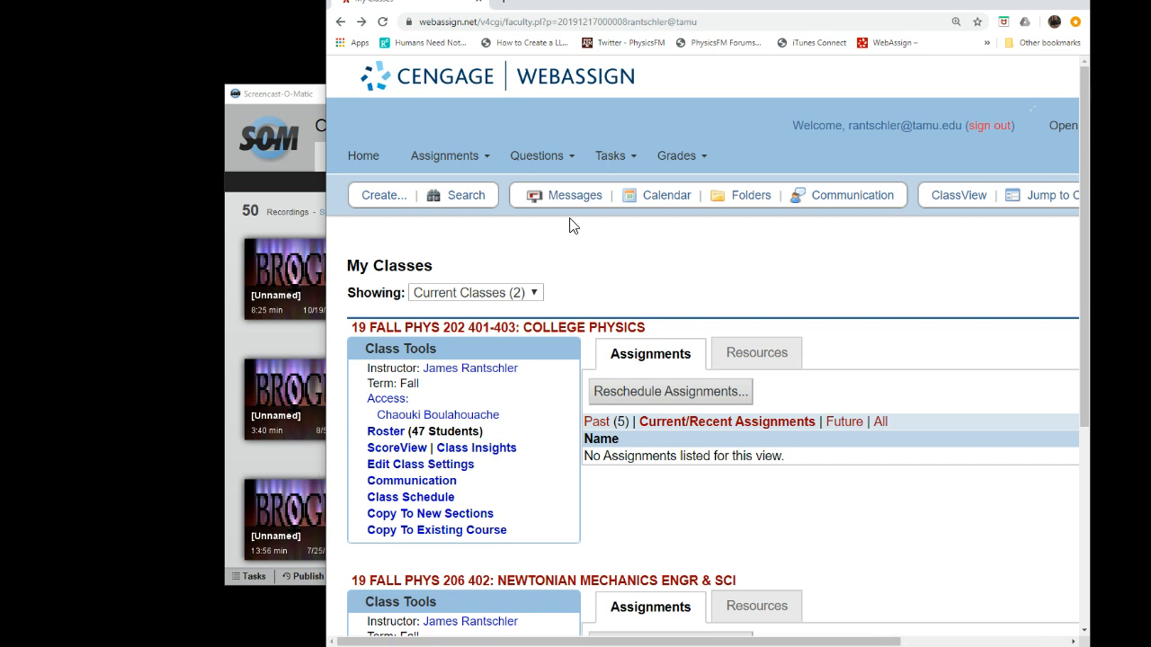
Step: Create a new question in the question editor
mouse_move(568, 169)
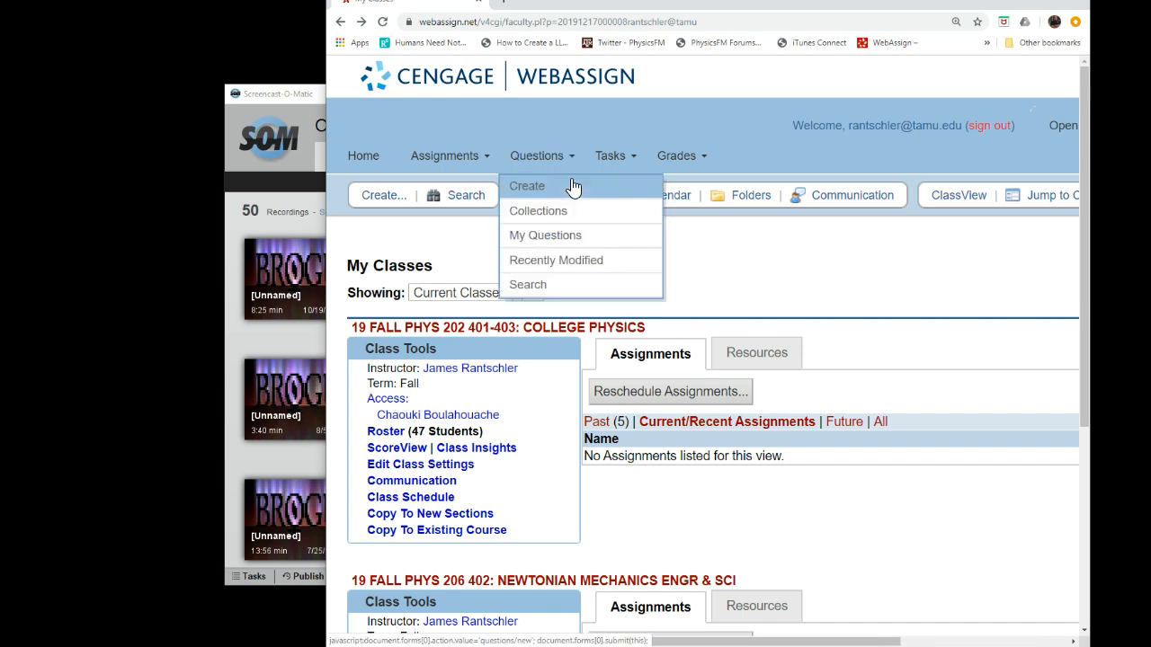
left_click(571, 184)
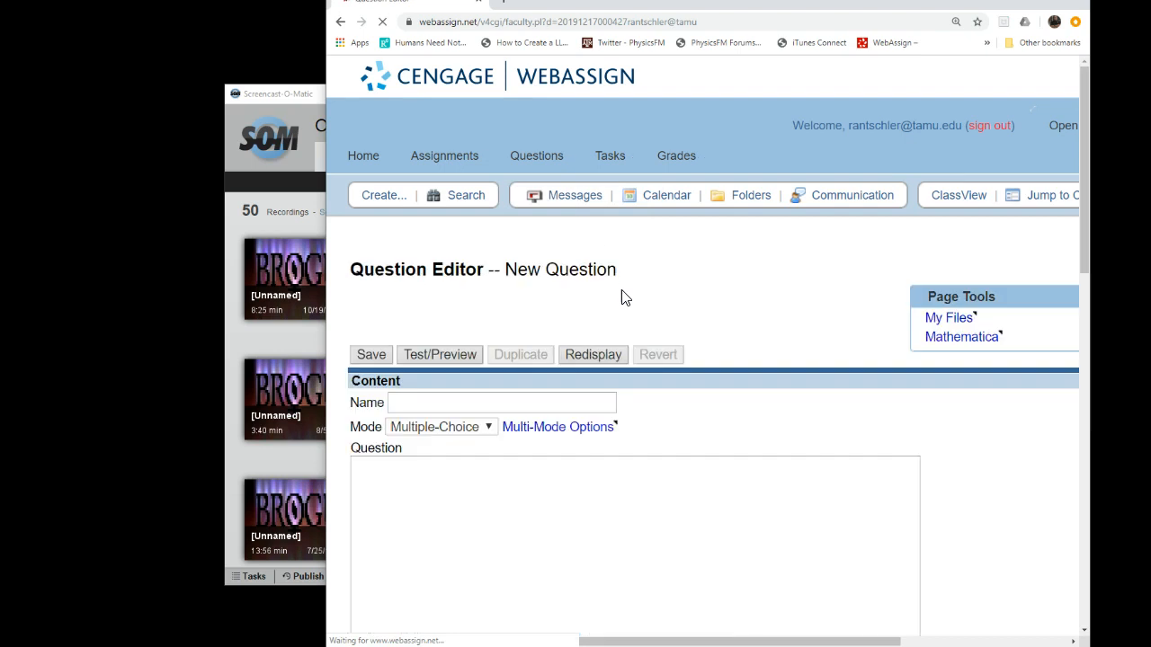
left_click(569, 160)
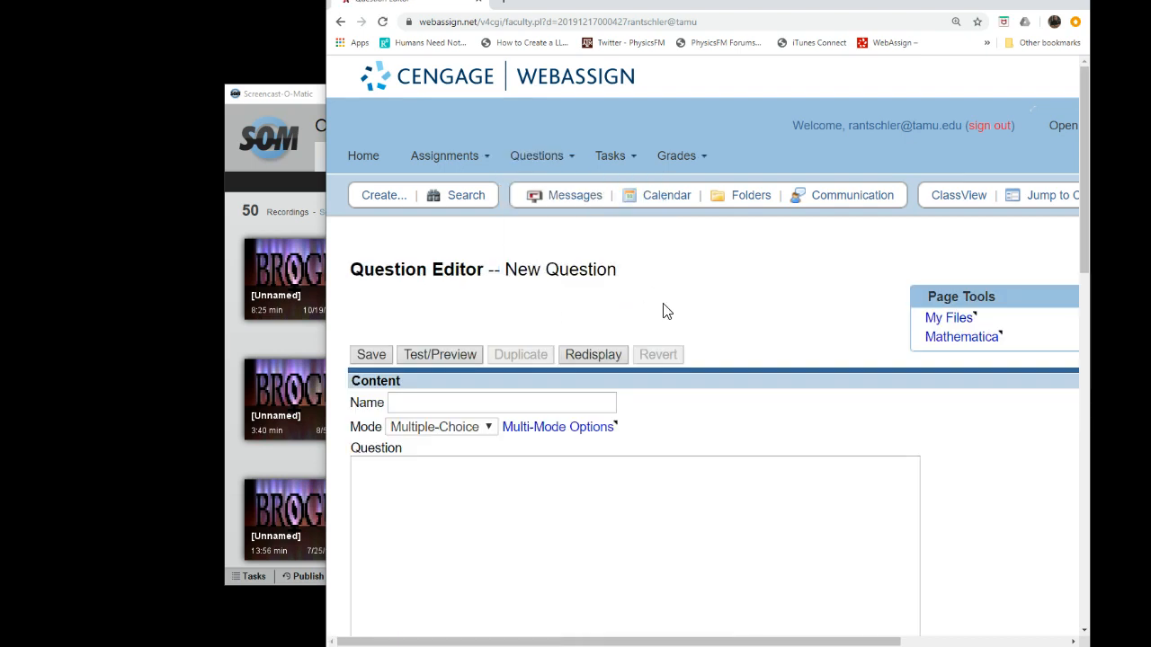
Step: Name the new question "[Laws 1] Airplane Cruising"
scroll(729, 300, "down", 1)
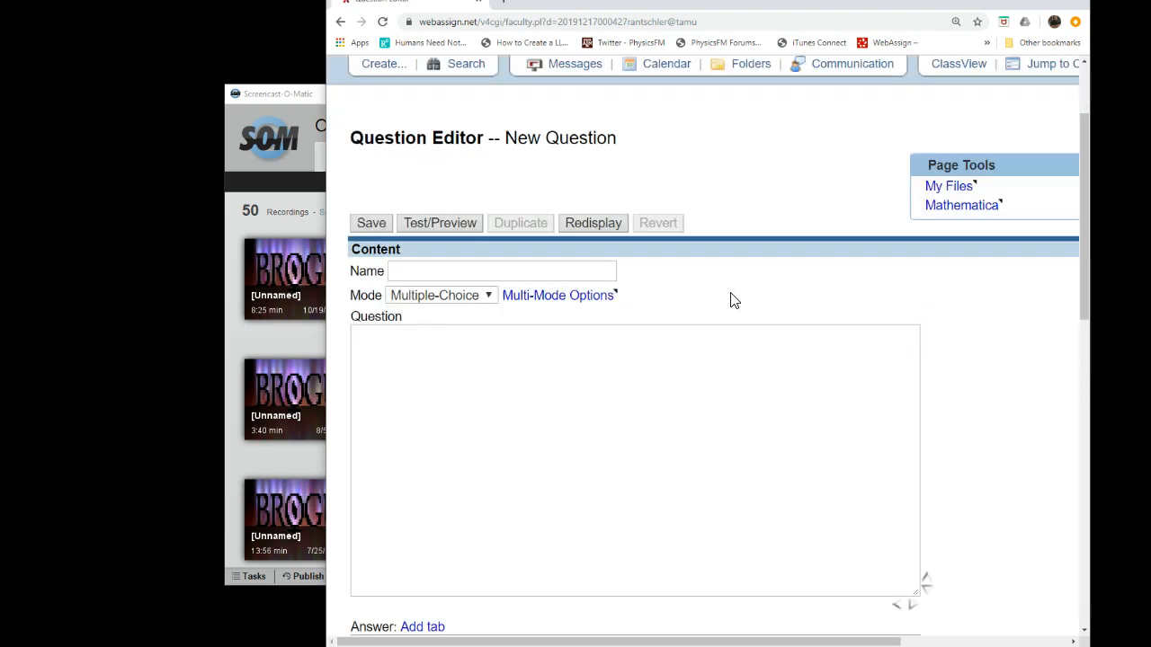
left_click(405, 271)
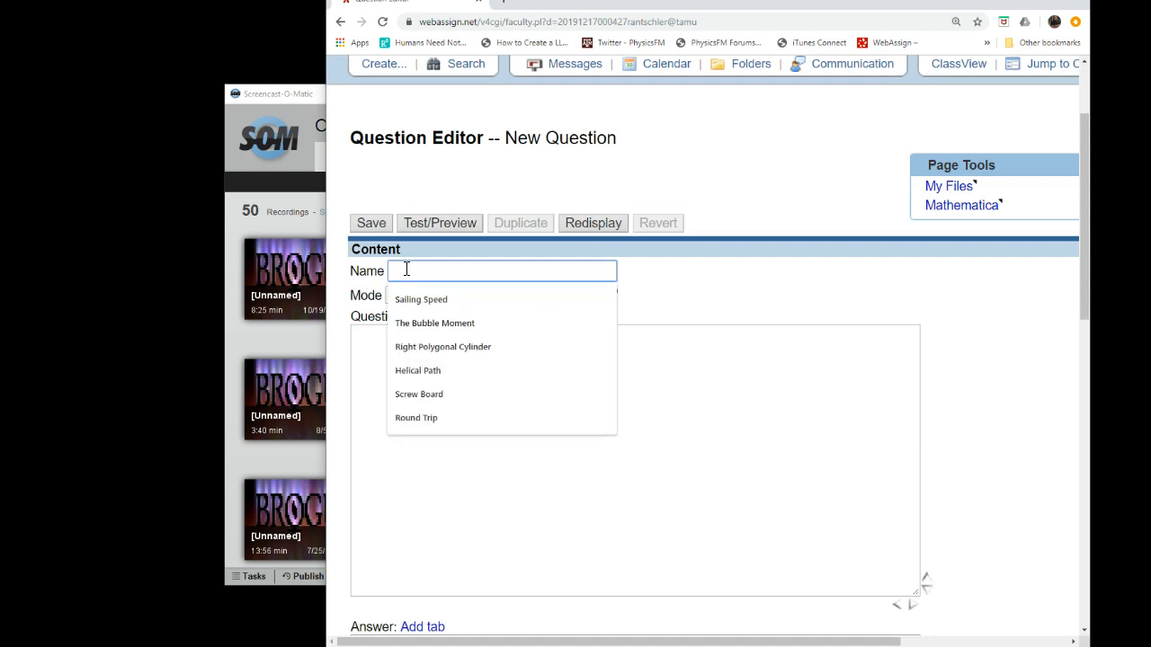
type("{Law")
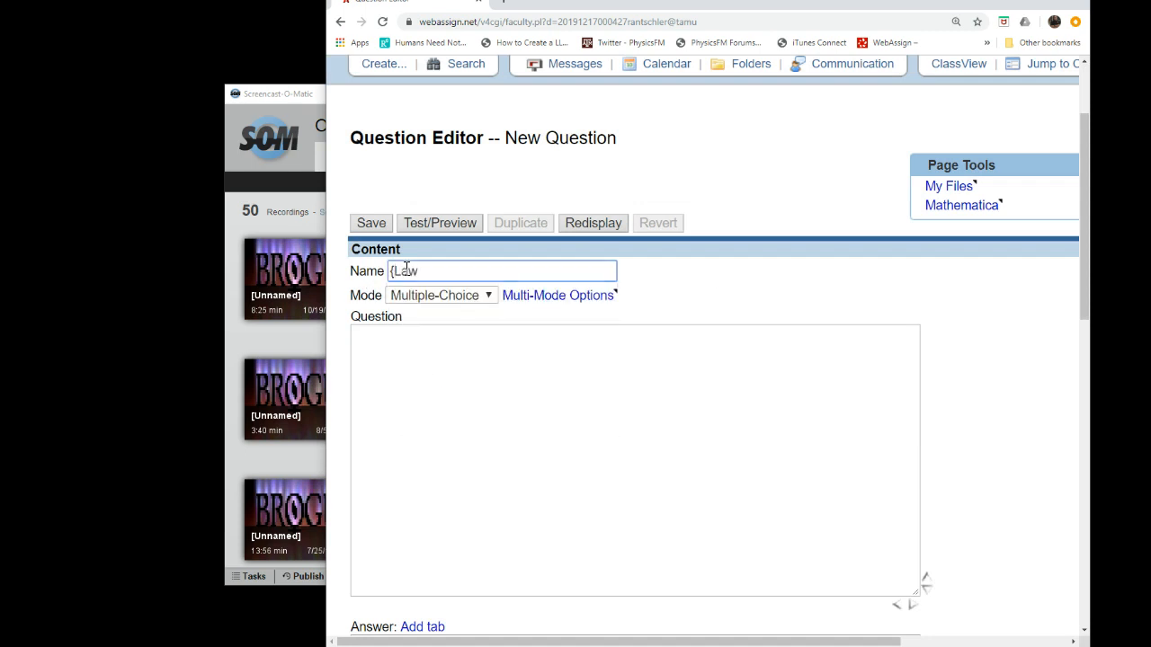
key("BackSpace")
key("BackSpace")
key("BackSpace")
key("BackSpace")
type("[")
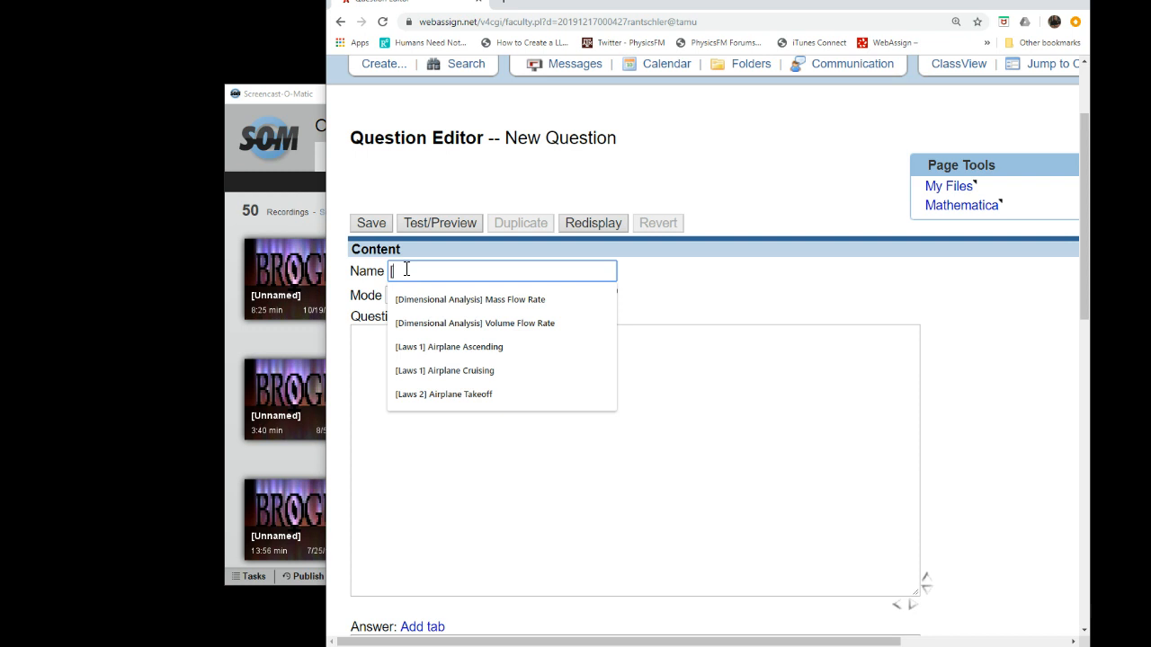
left_click(476, 371)
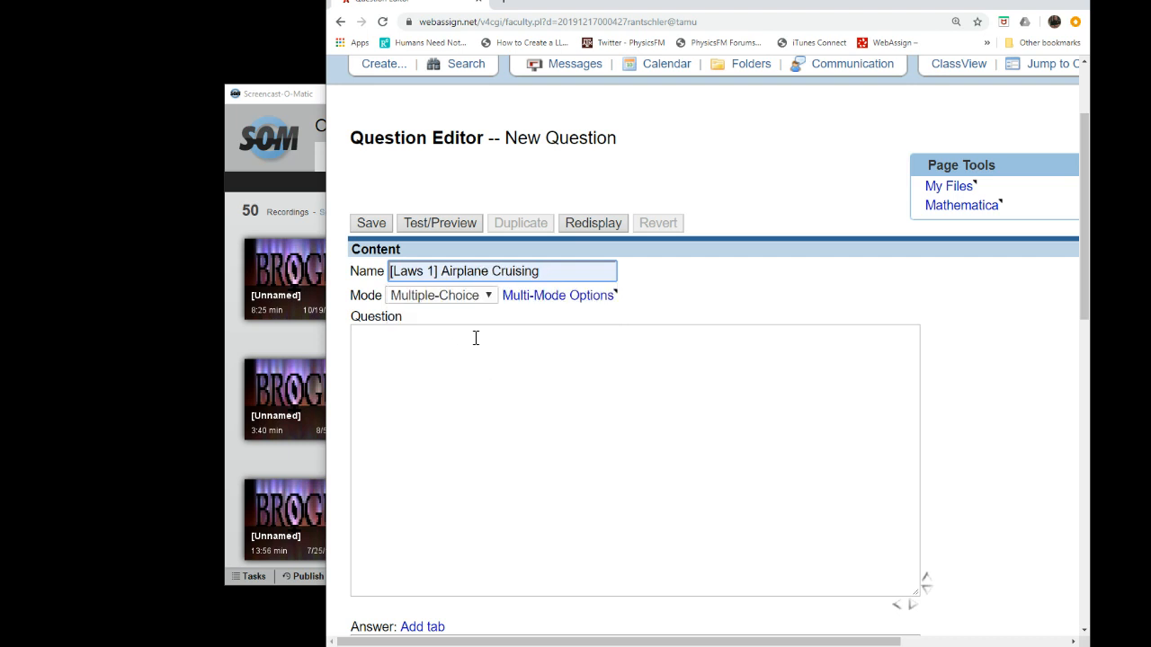
Step: Review the available question modes and the multi-mode options without changing the mode
left_click(452, 296)
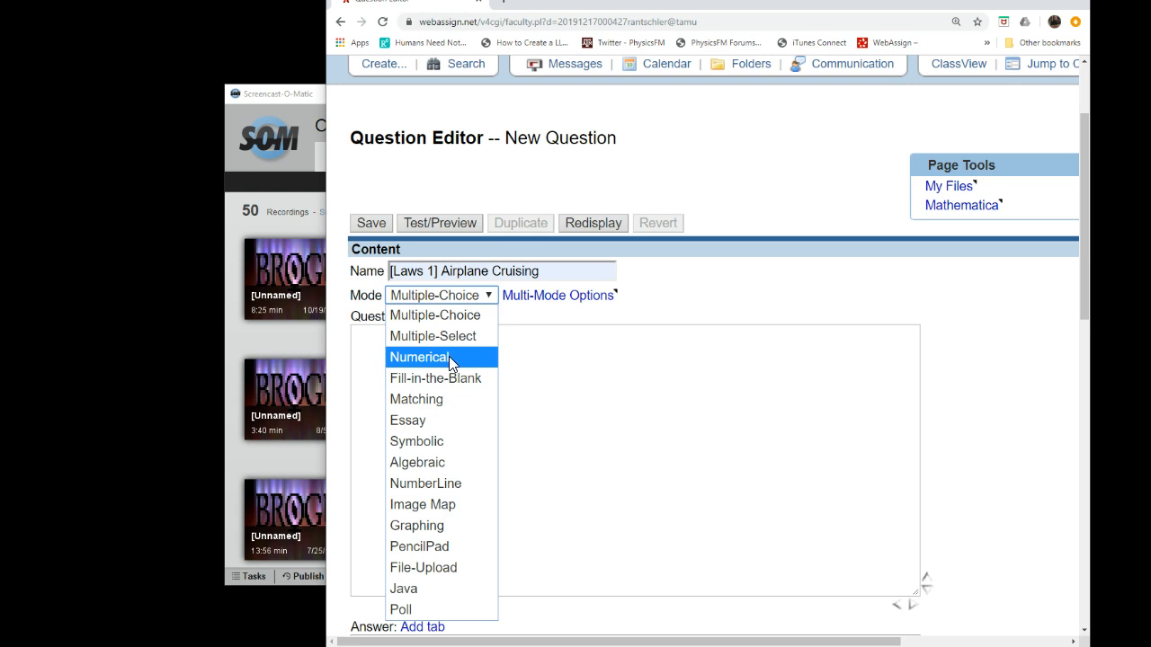
left_click(555, 317)
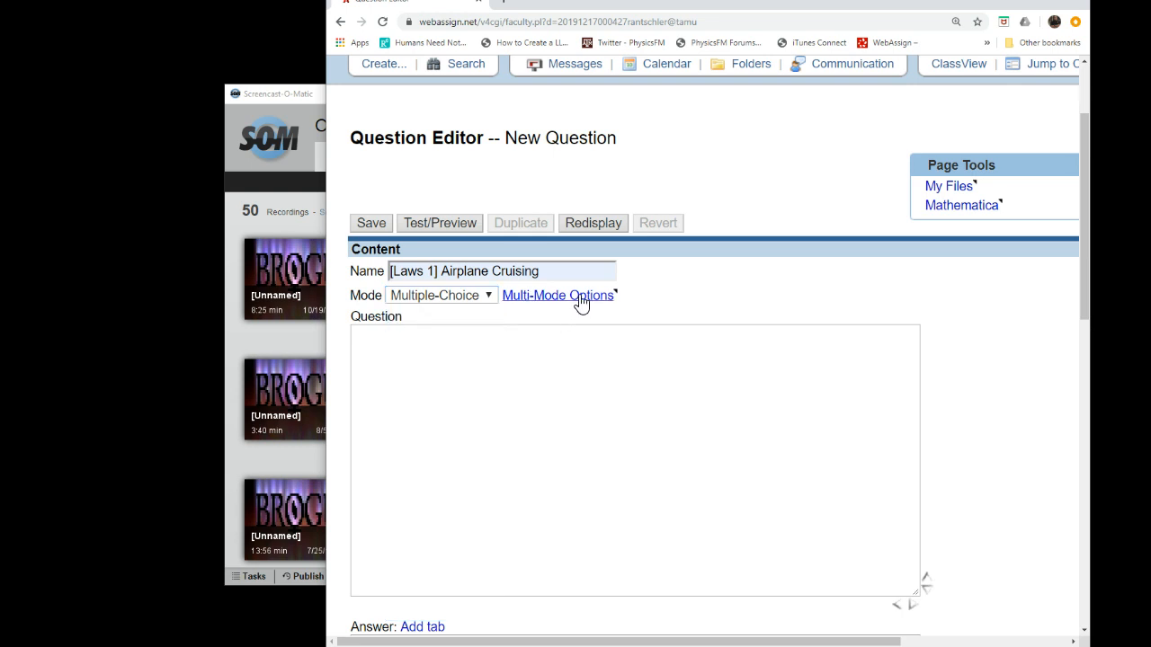
left_click(580, 299)
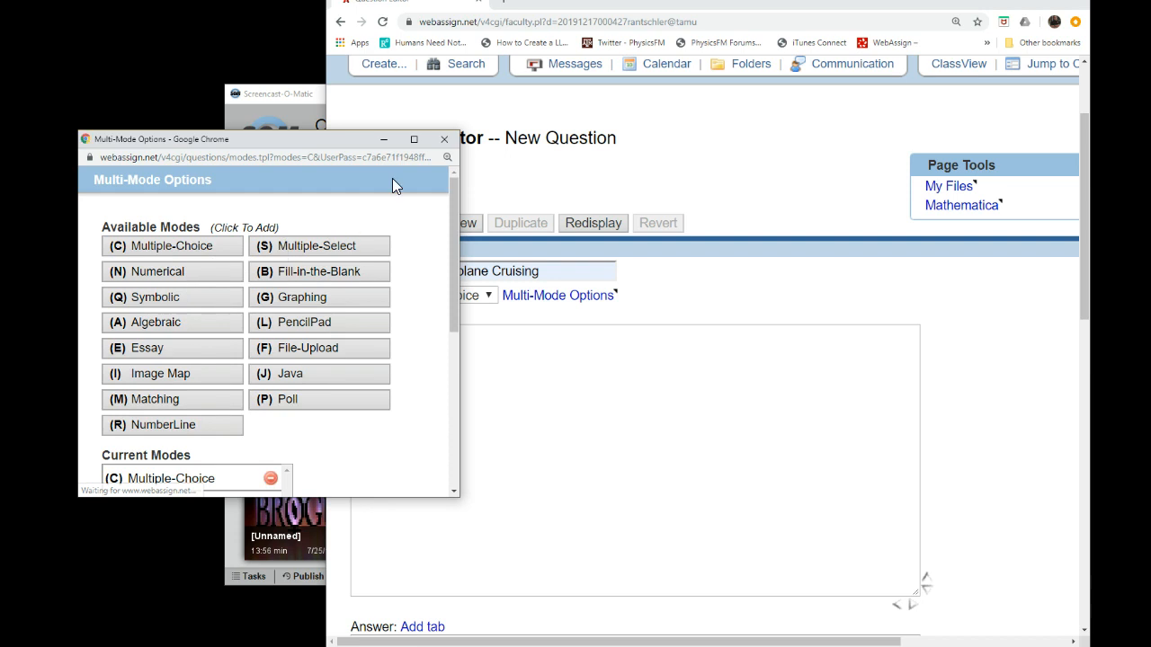
left_click(443, 139)
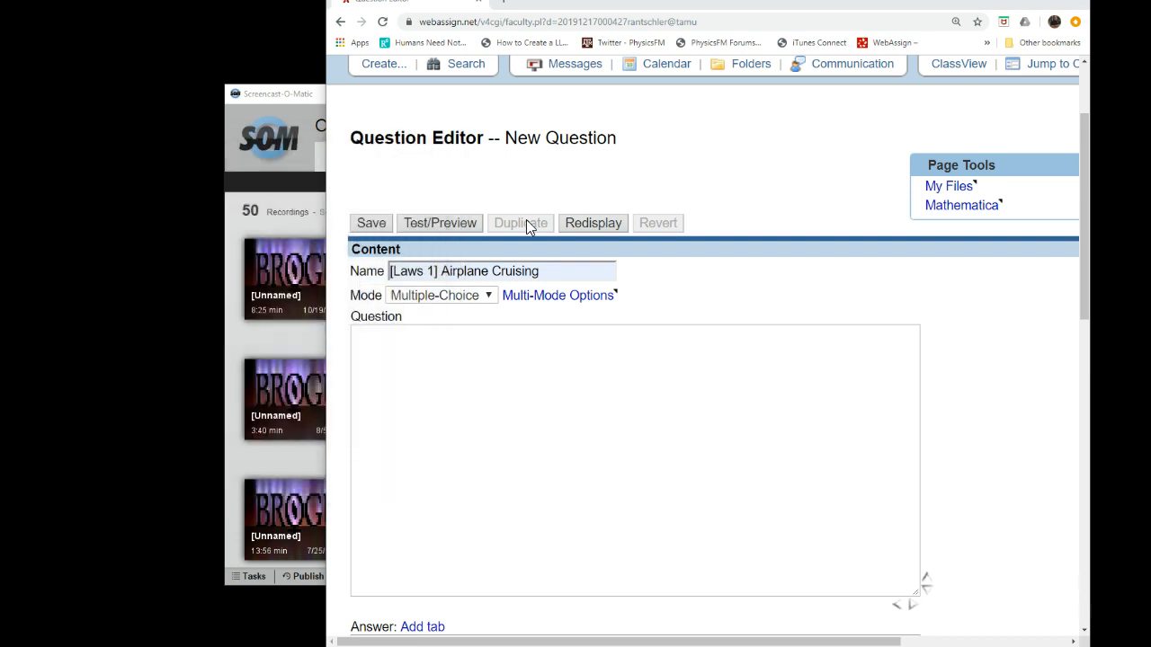
left_click(477, 301)
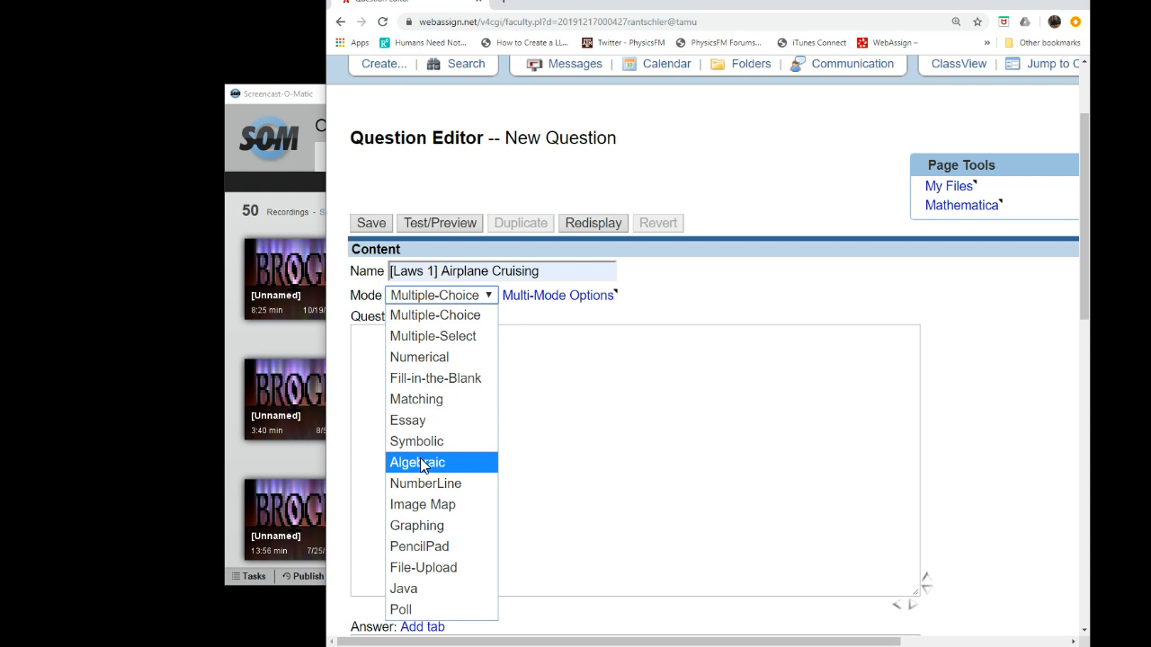
left_click(513, 351)
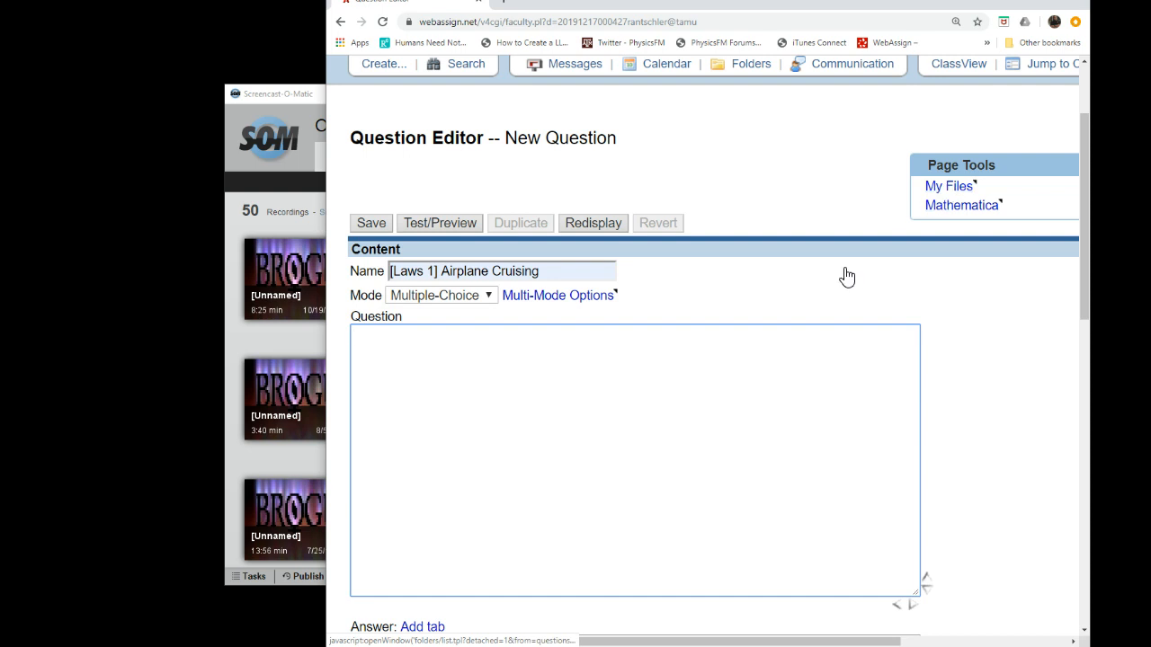
Step: Insert the stored images "Level Plane - Left.jpg" and "FBDMatrix - Level Plane - Drag Racer - Left.jpg" into the Question field
left_click(939, 189)
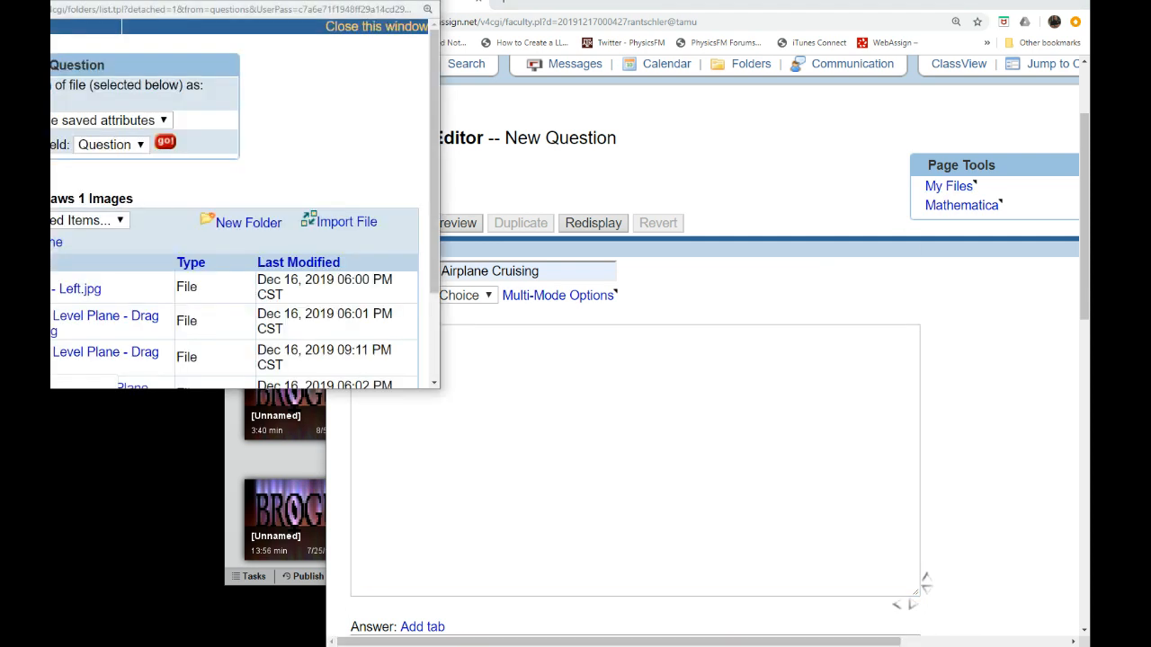
left_click_drag(187, 1, 323, 20)
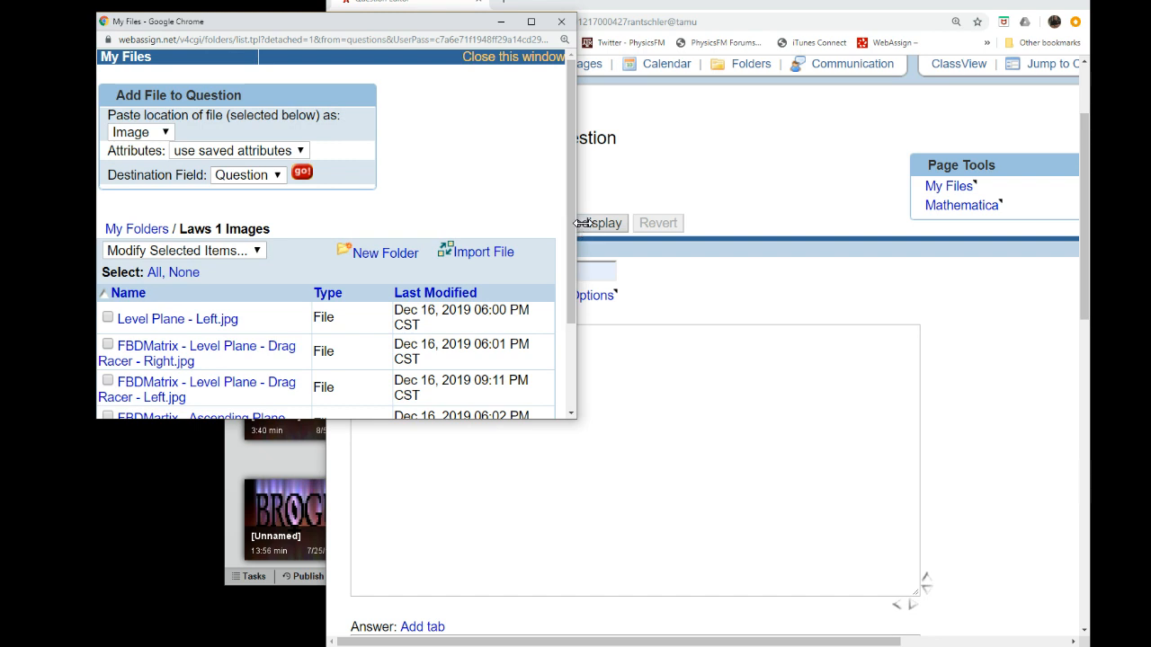
left_click_drag(576, 223, 870, 224)
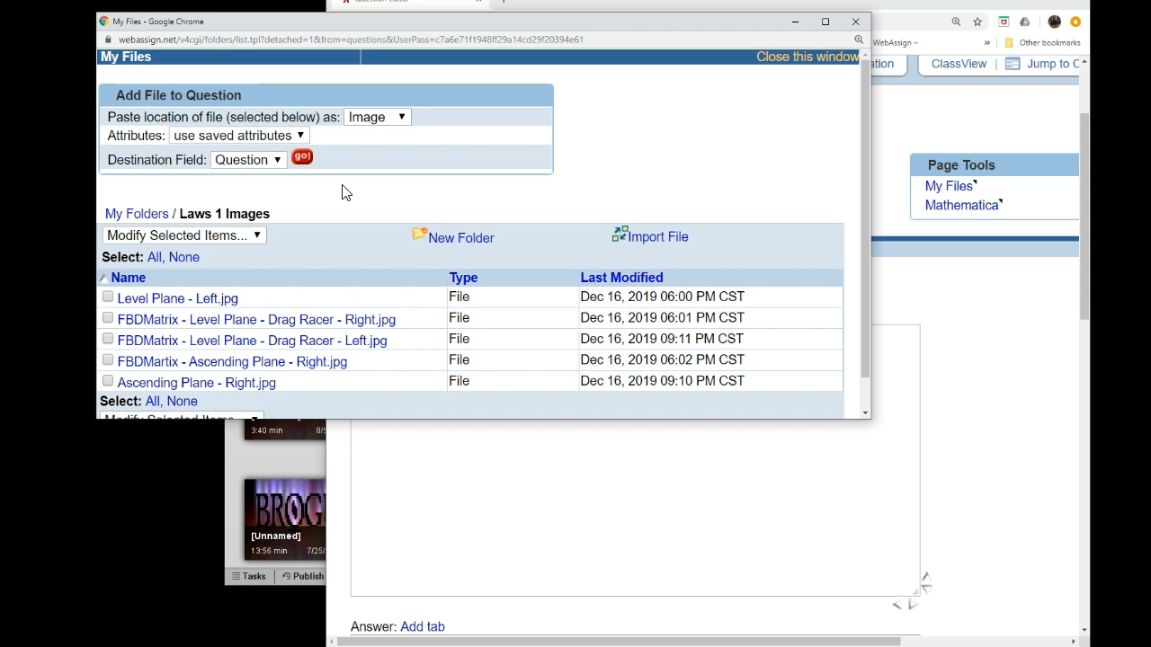
left_click(108, 297)
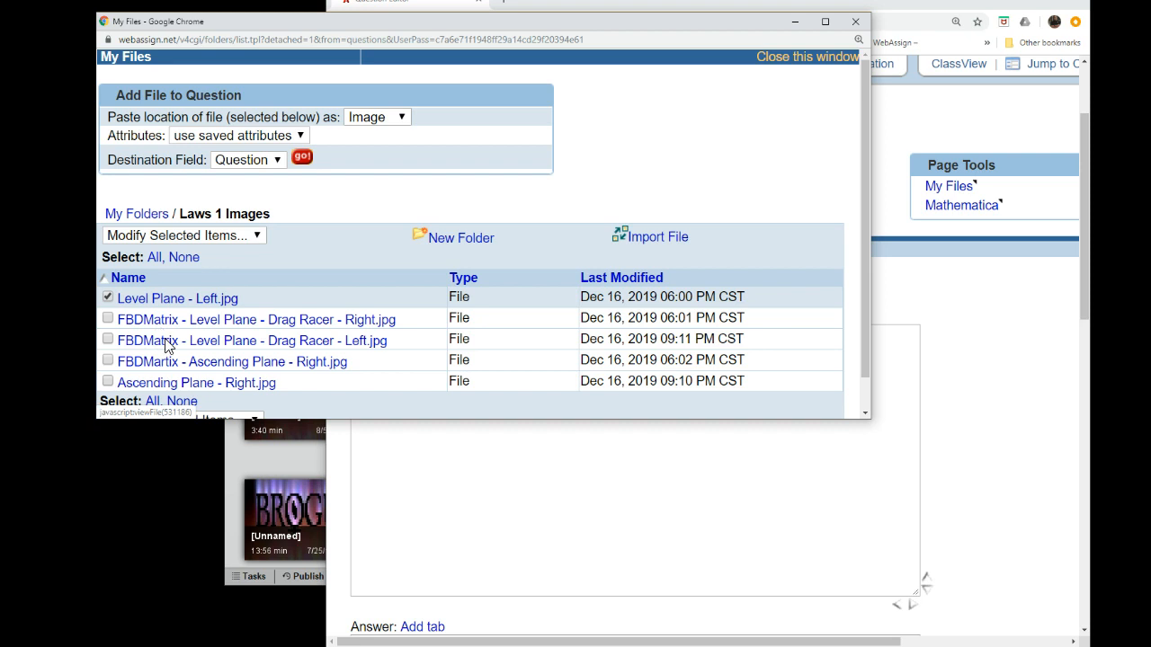
left_click(107, 339)
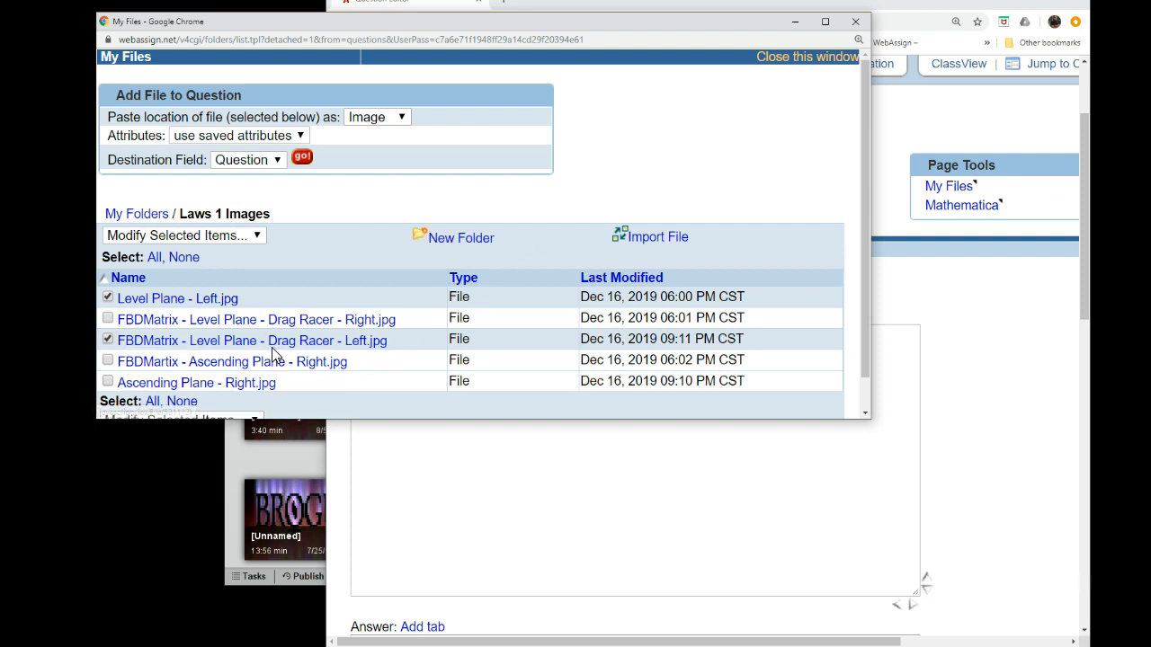
scroll(230, 385, "down", 1)
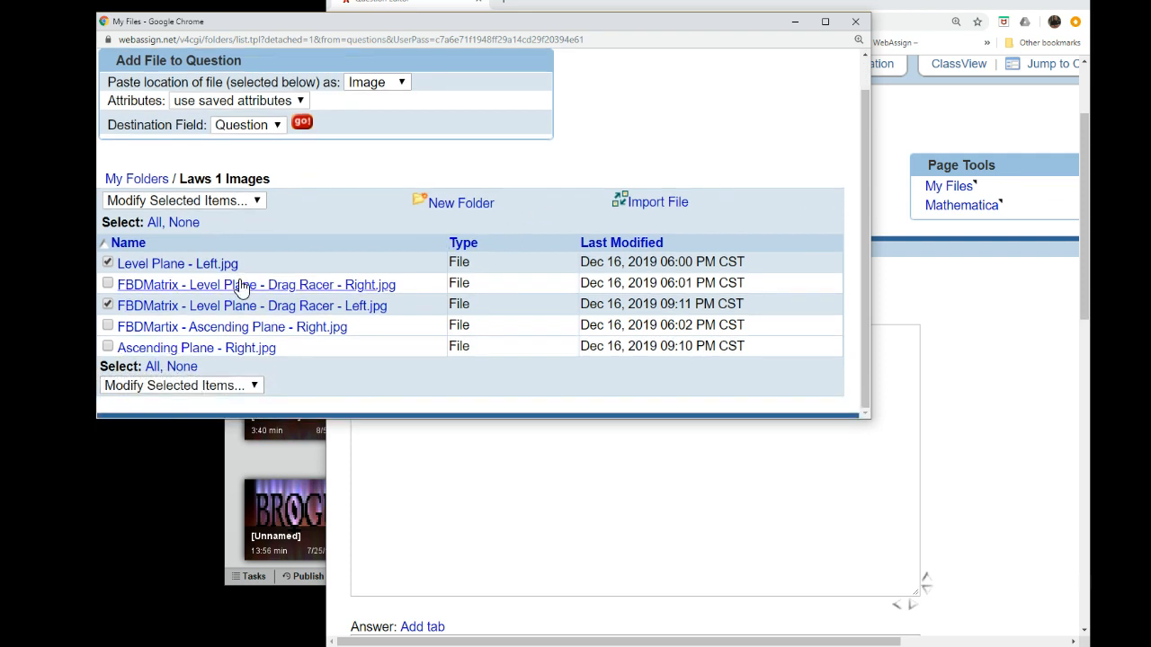
left_click(297, 128)
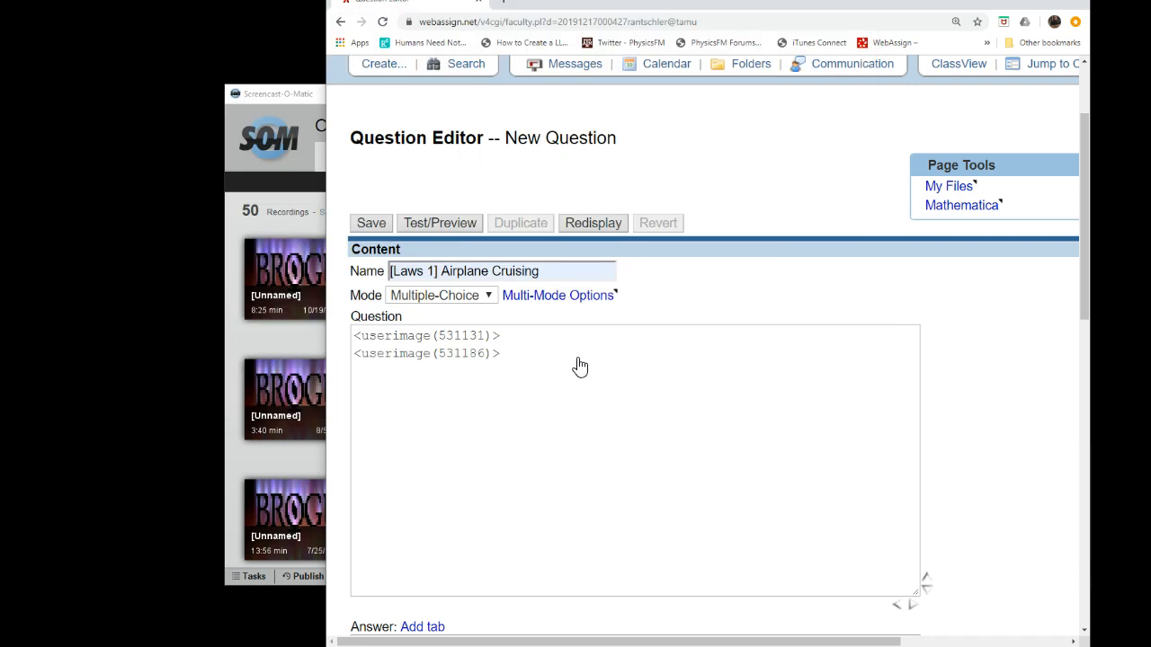
Step: Preview the question and examine the airplane photo and the free-body diagram matrix, then close the preview
left_click(435, 225)
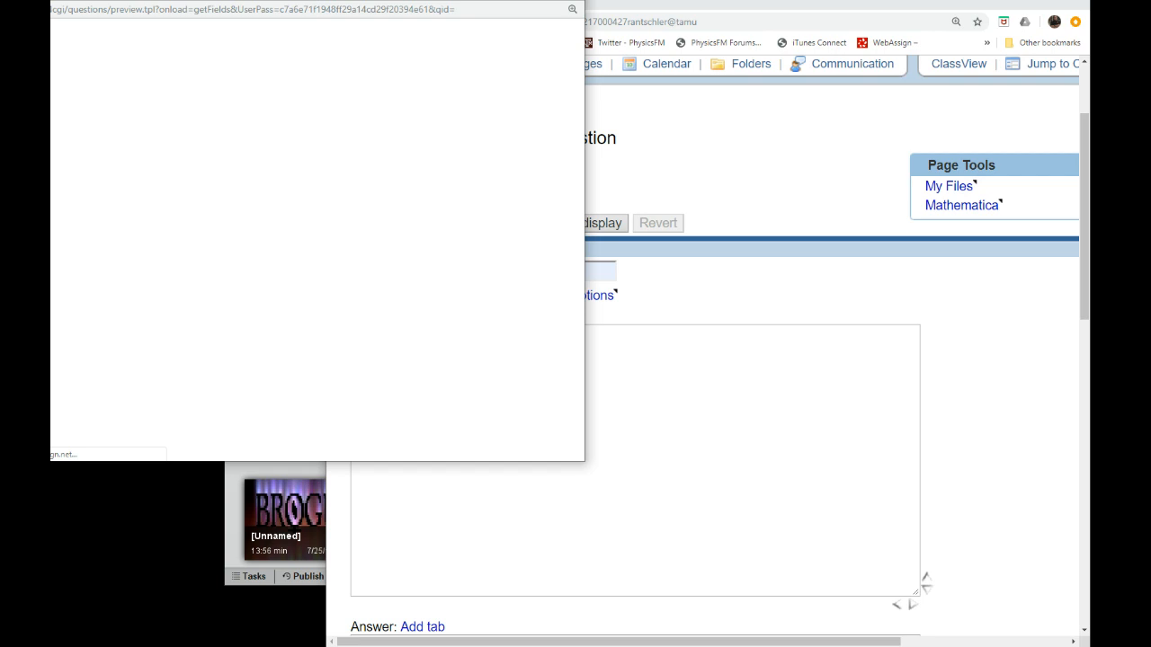
left_click_drag(311, 0, 408, 18)
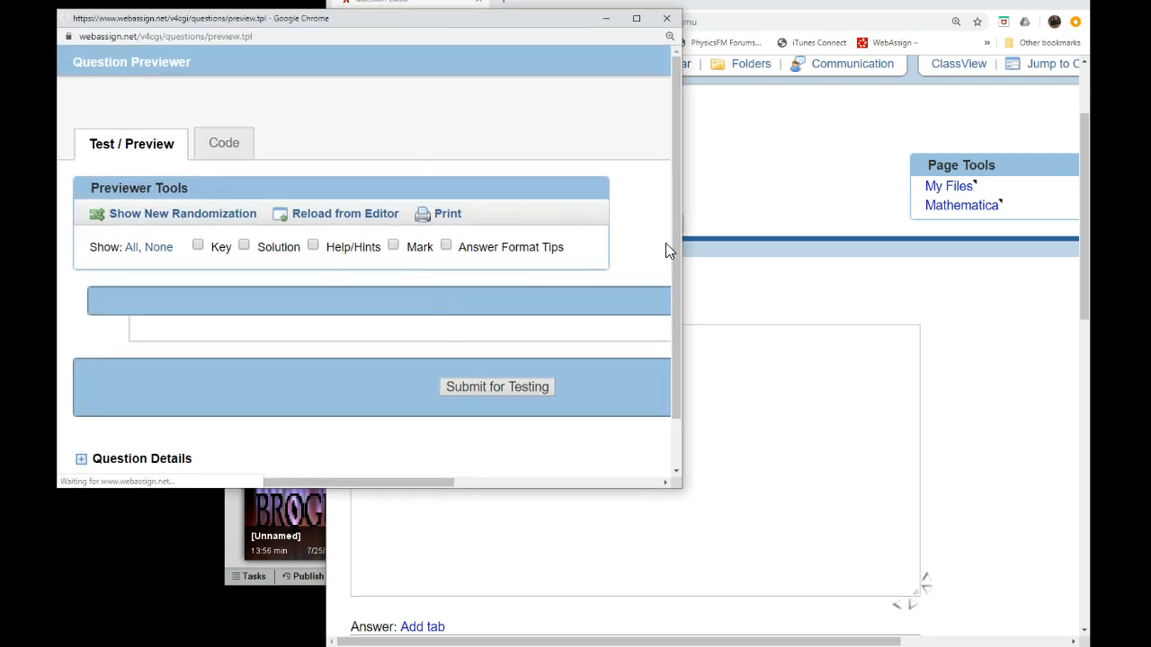
scroll(423, 409, "down", 1)
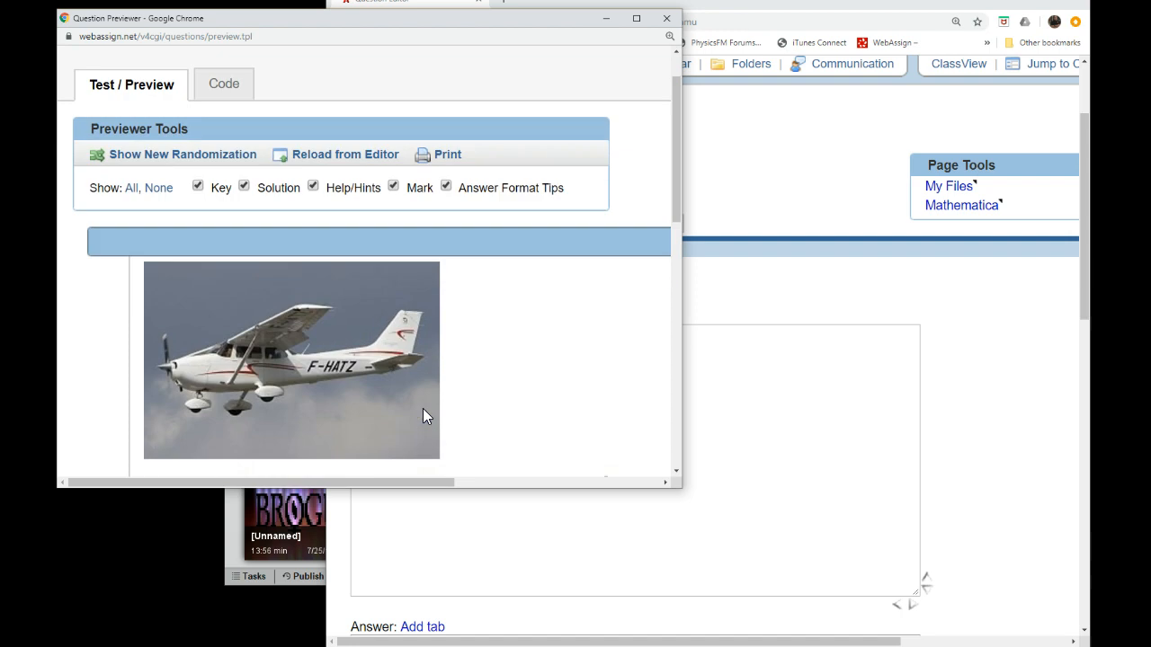
scroll(422, 409, "down", 3)
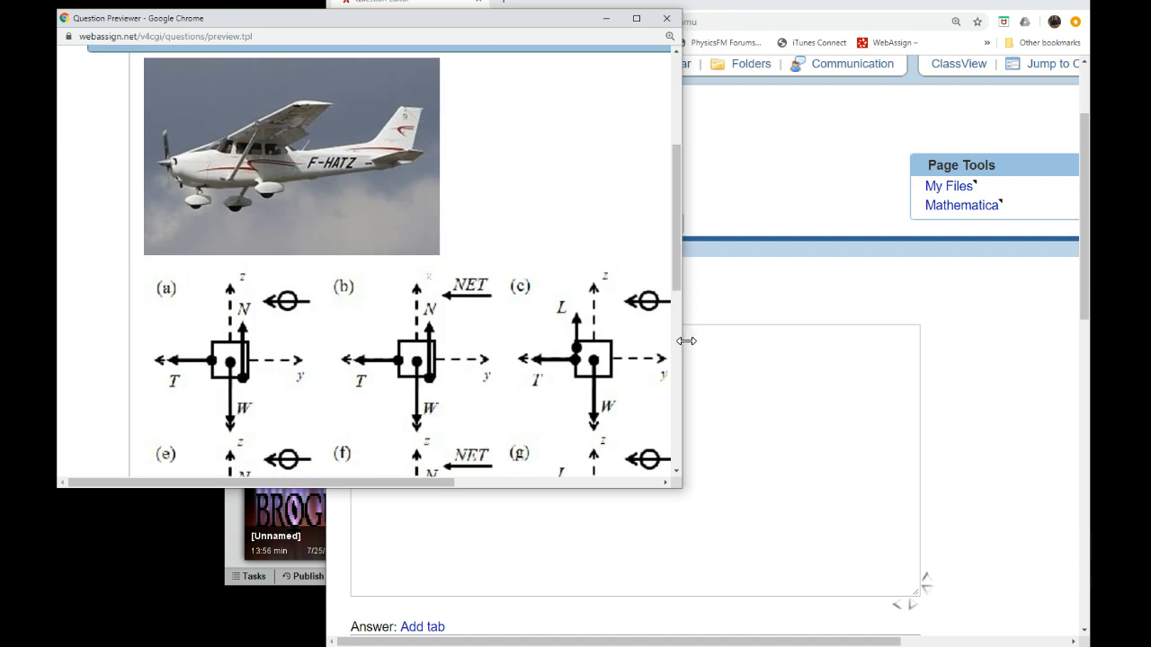
left_click_drag(685, 340, 901, 340)
scroll(539, 316, "up", 2)
scroll(540, 317, "down", 3)
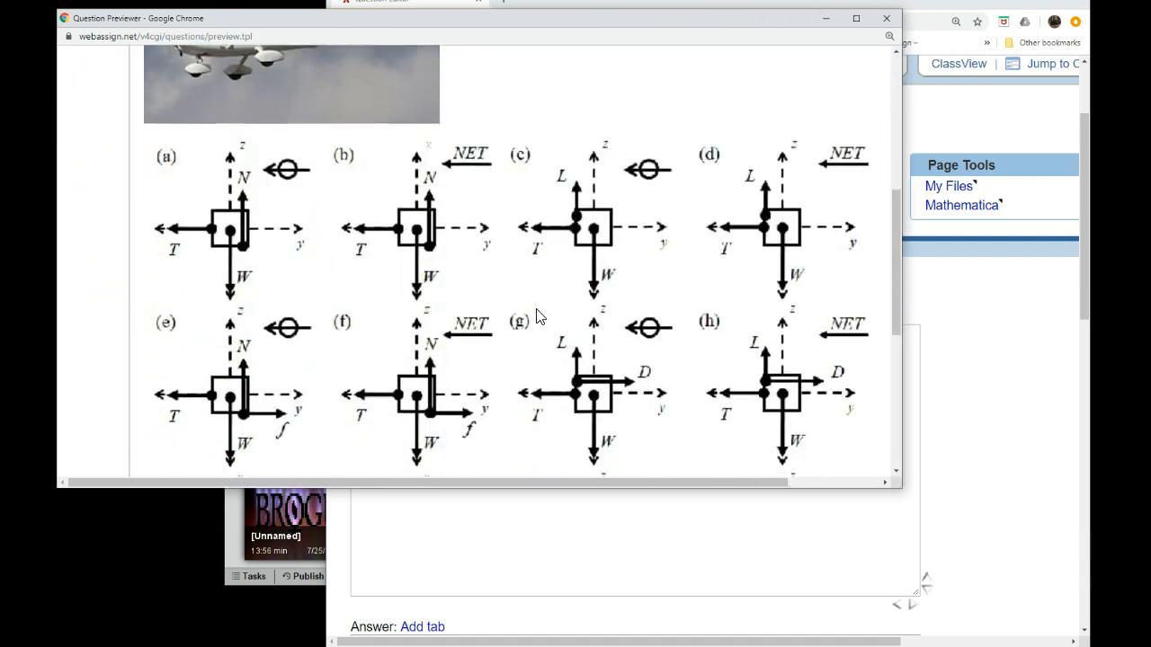
scroll(536, 316, "down", 2)
scroll(536, 316, "up", 2)
left_click(887, 19)
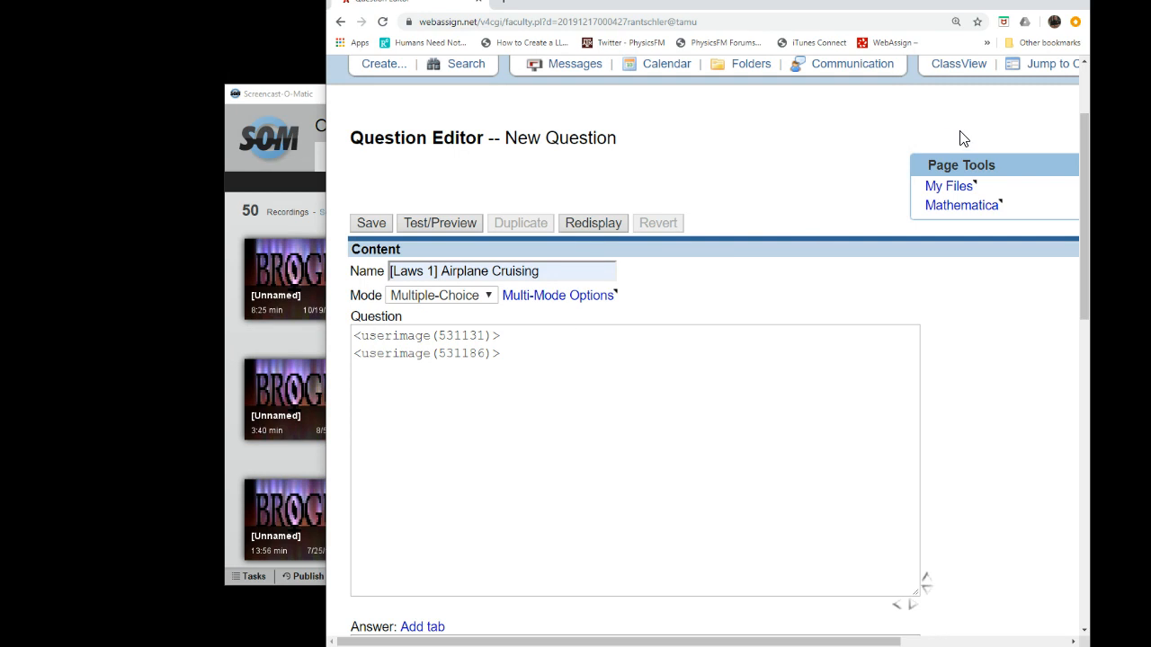
left_click(1075, 21)
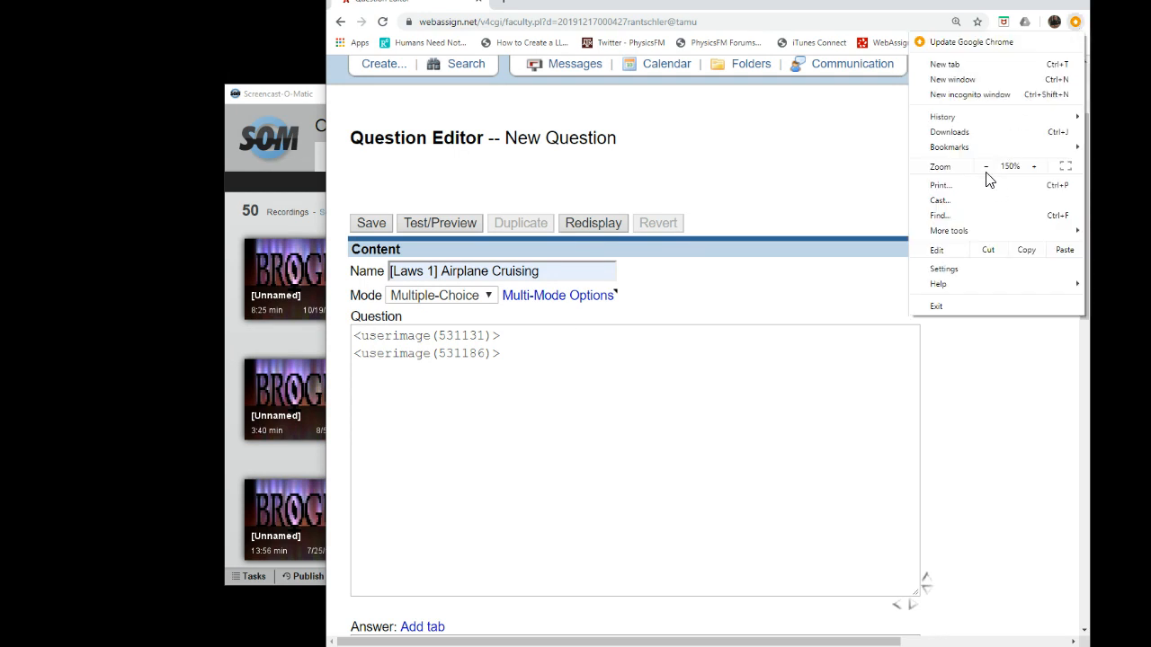
left_click(800, 197)
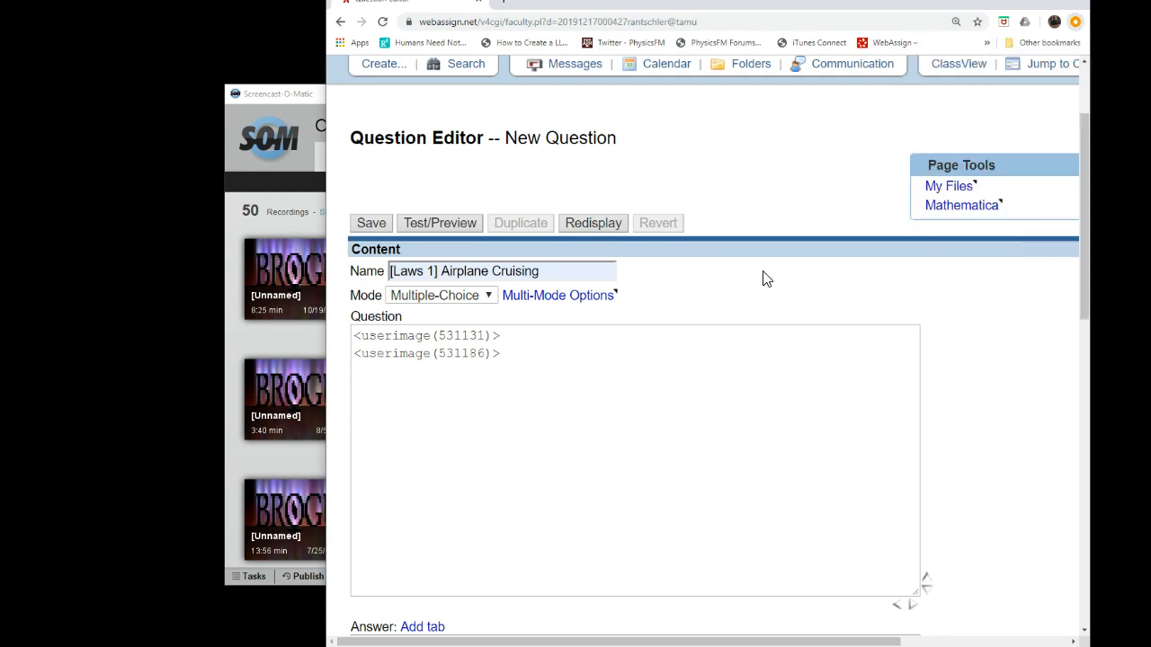
left_click(354, 337)
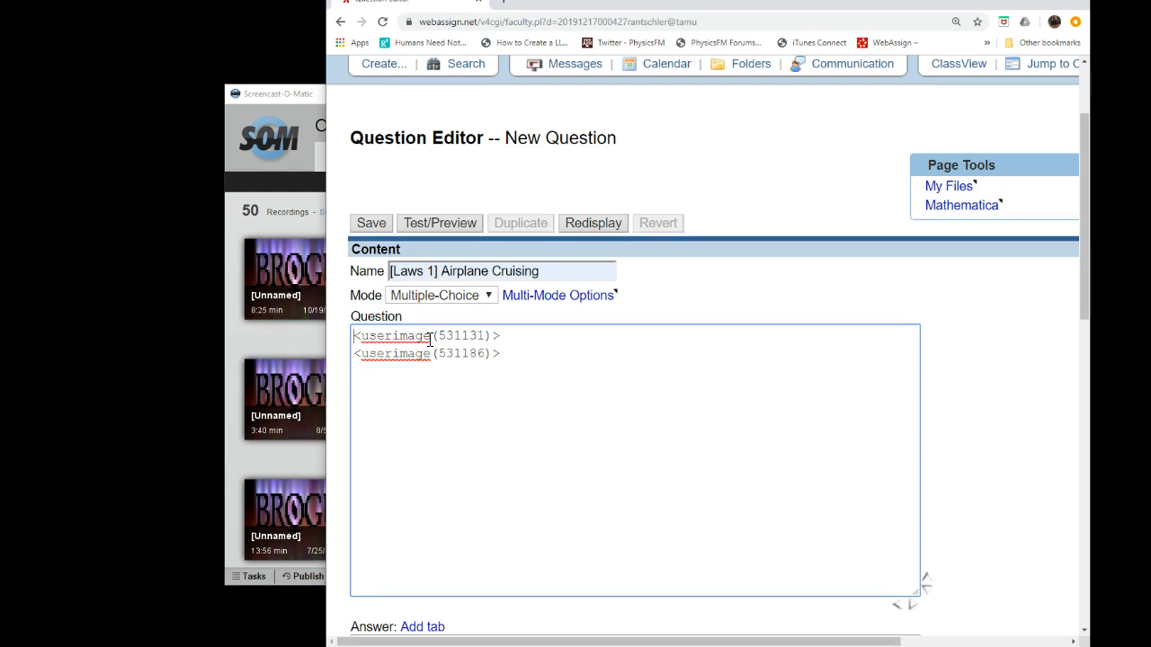
left_click(937, 197)
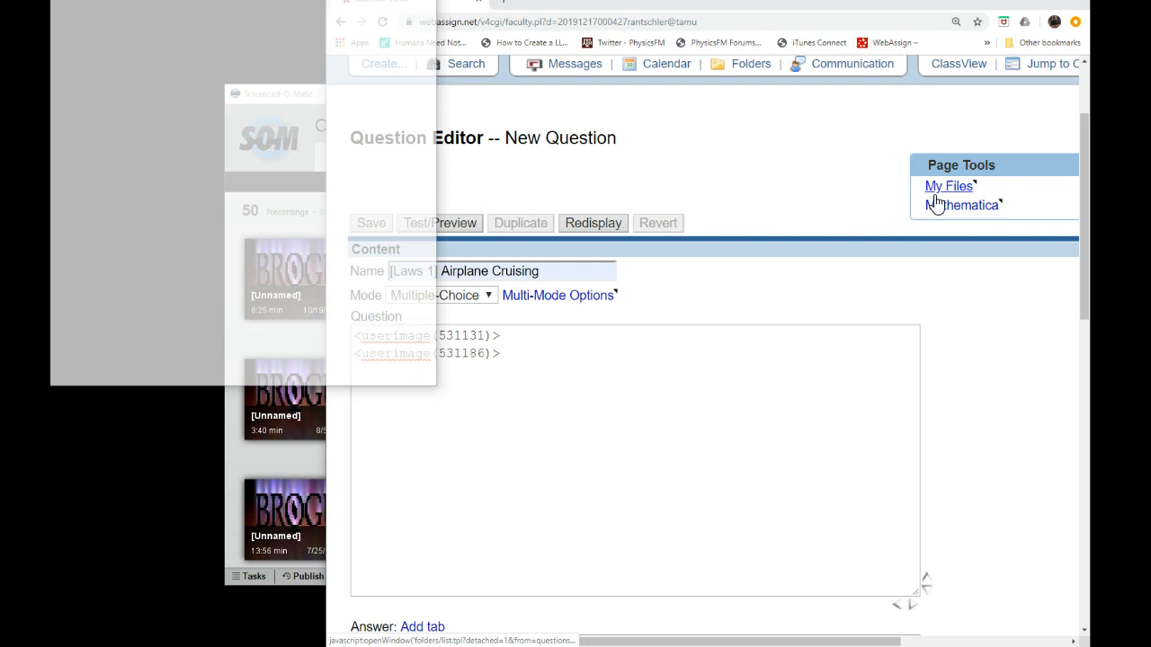
left_click(419, 1)
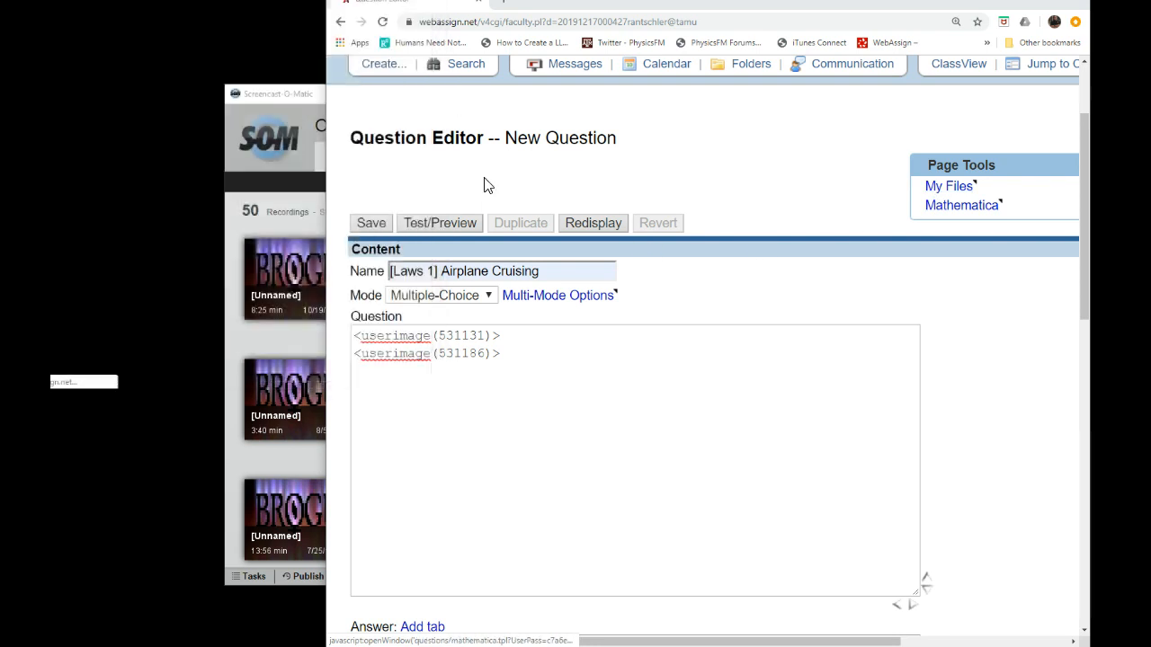
Step: Insert the opening tags "<table align = right><tr><td>" directly before the first userimage tag in the Question text
left_click(357, 338)
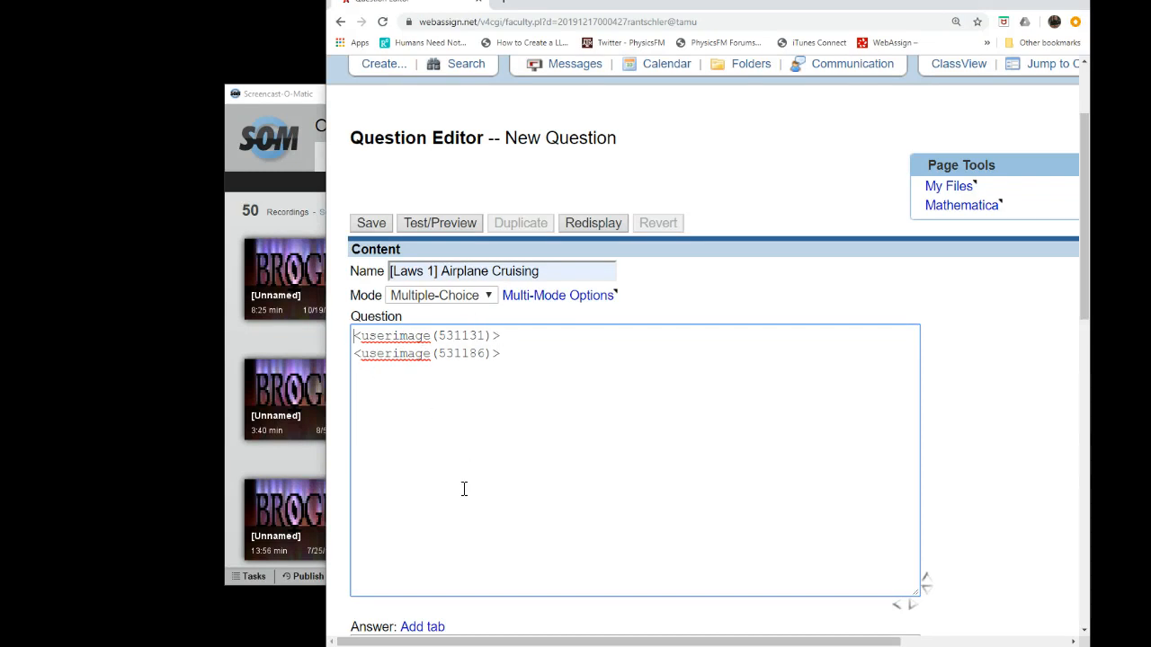
type("<")
key("BackSpace")
type("<table")
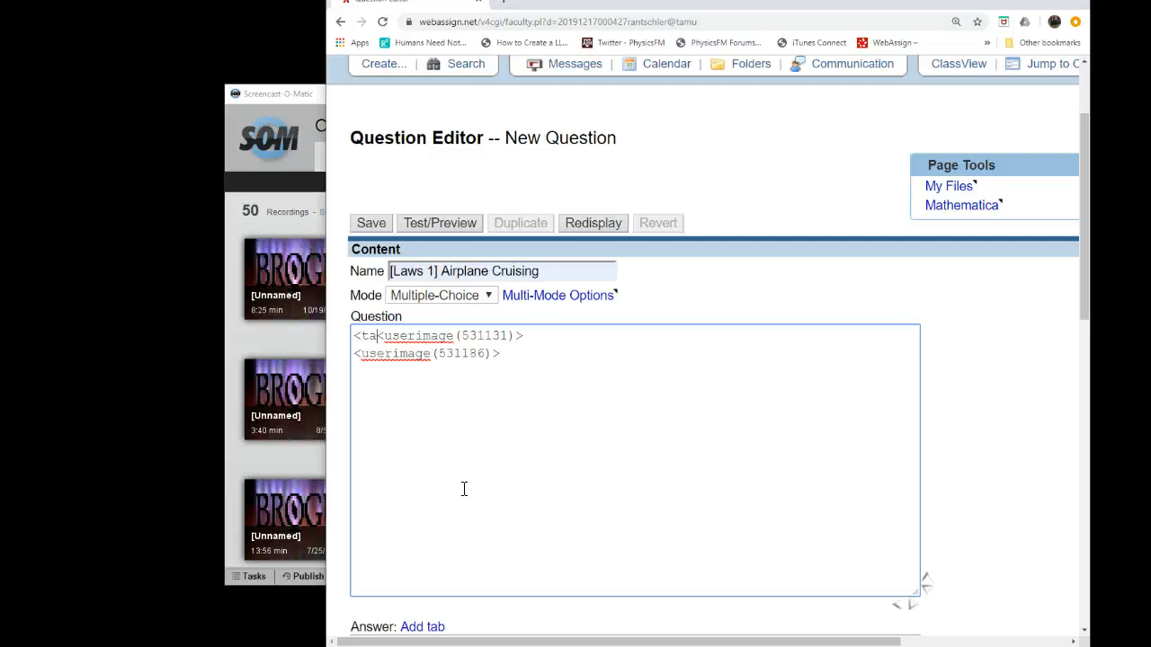
type(" ali")
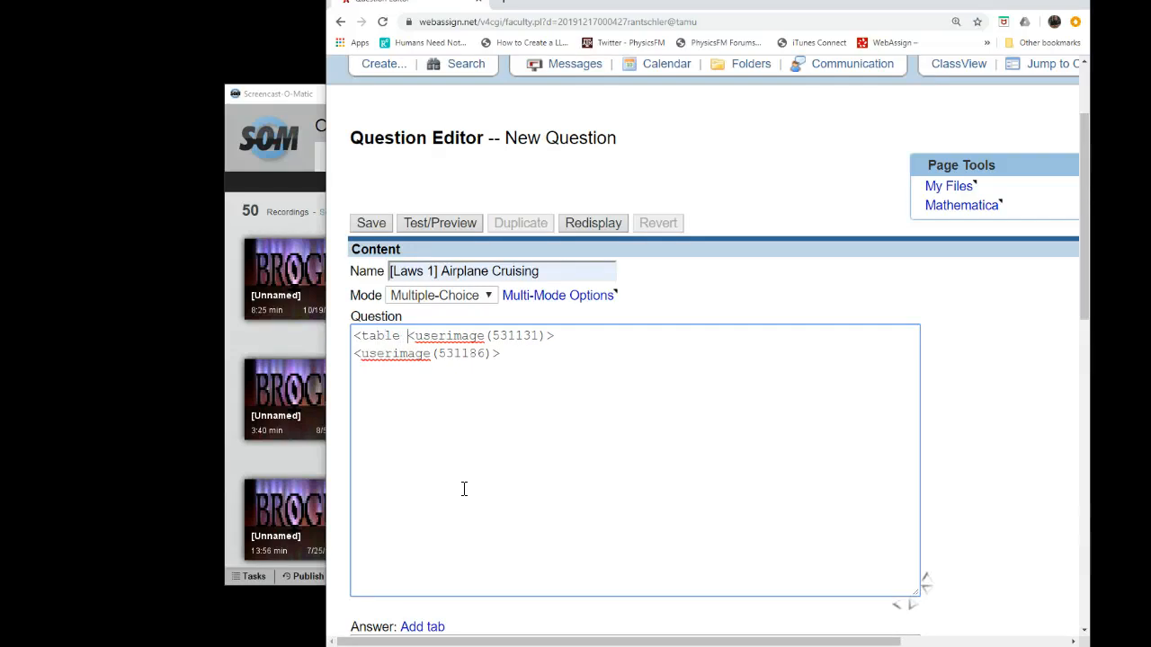
type("gn")
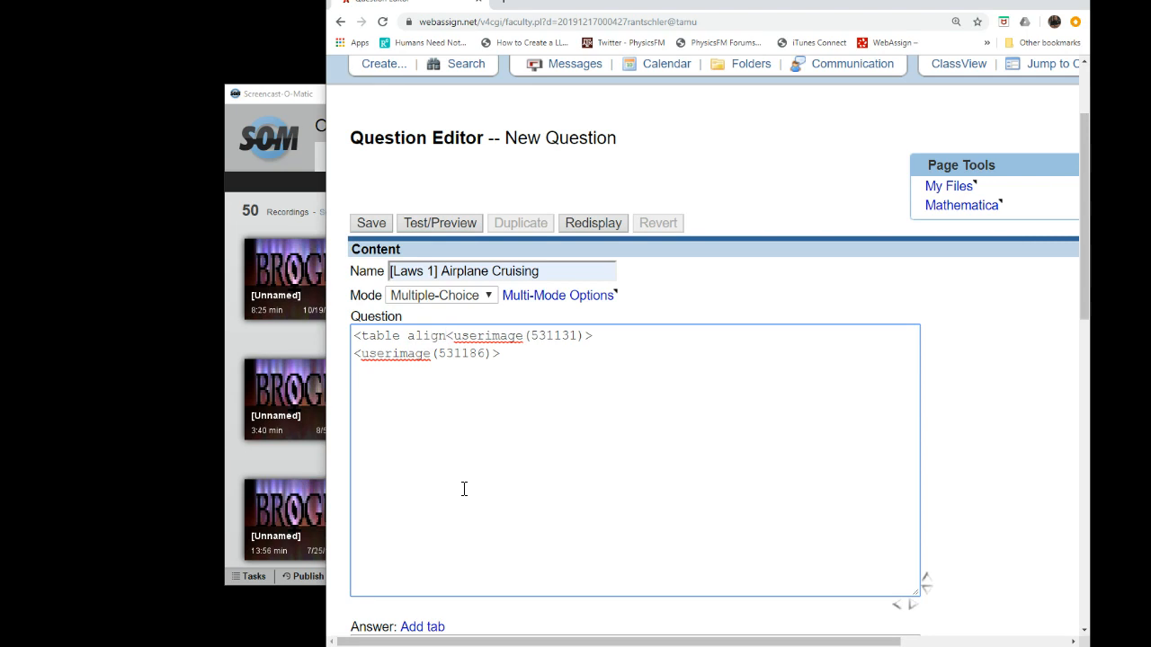
type(" = right")
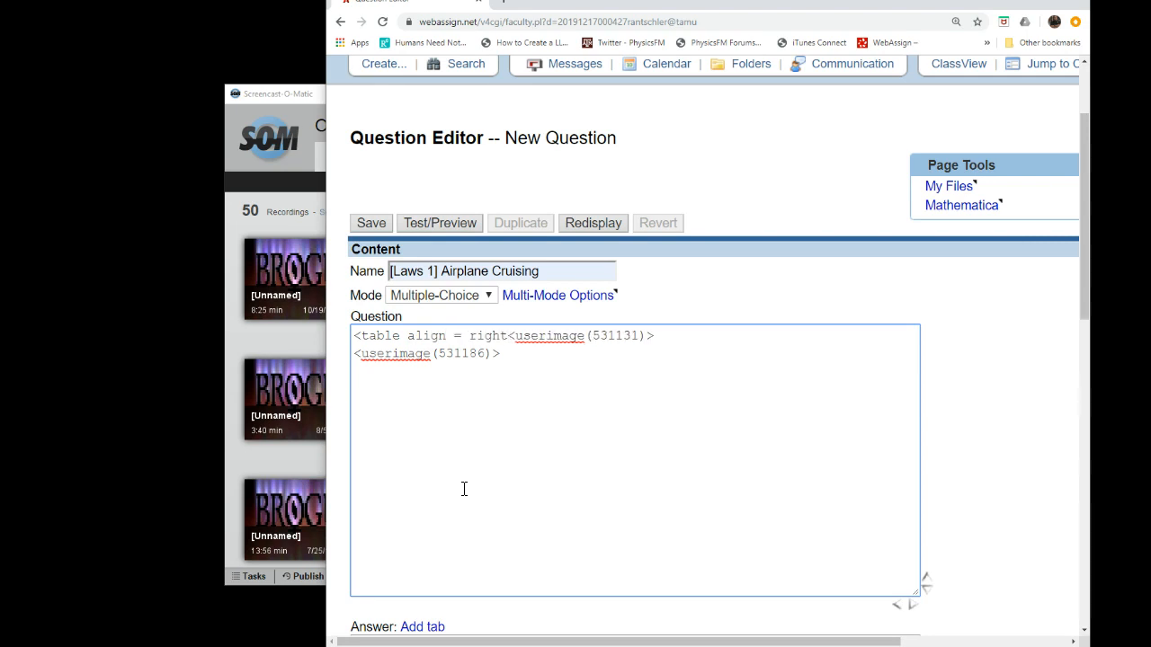
type(">")
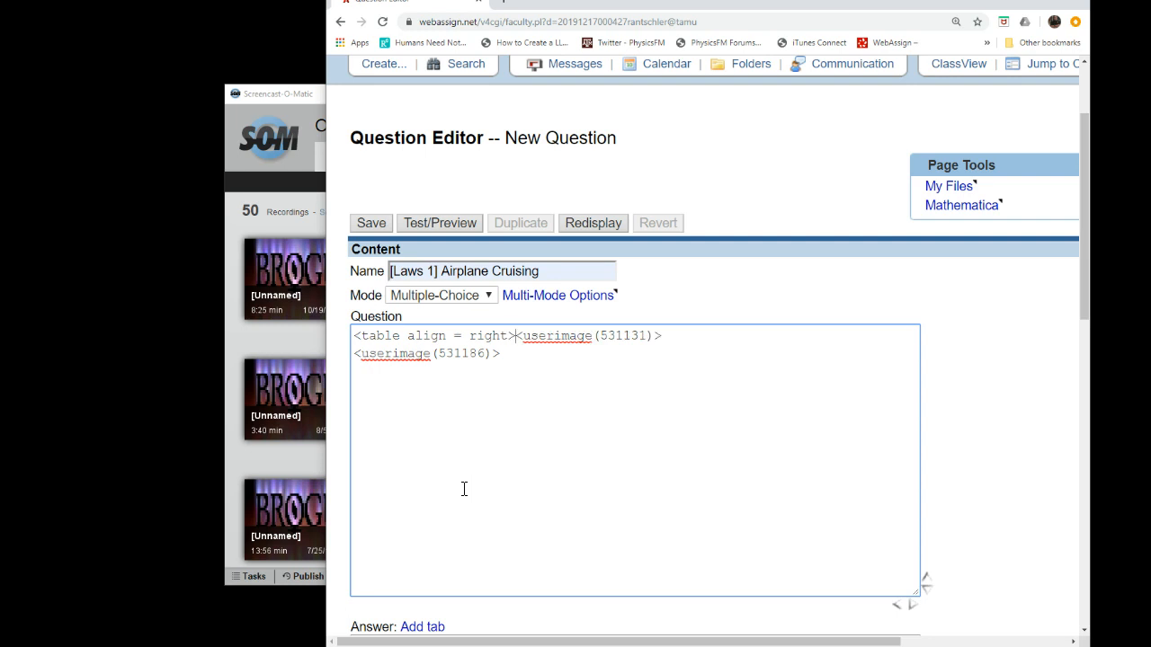
type("<tr>,t<")
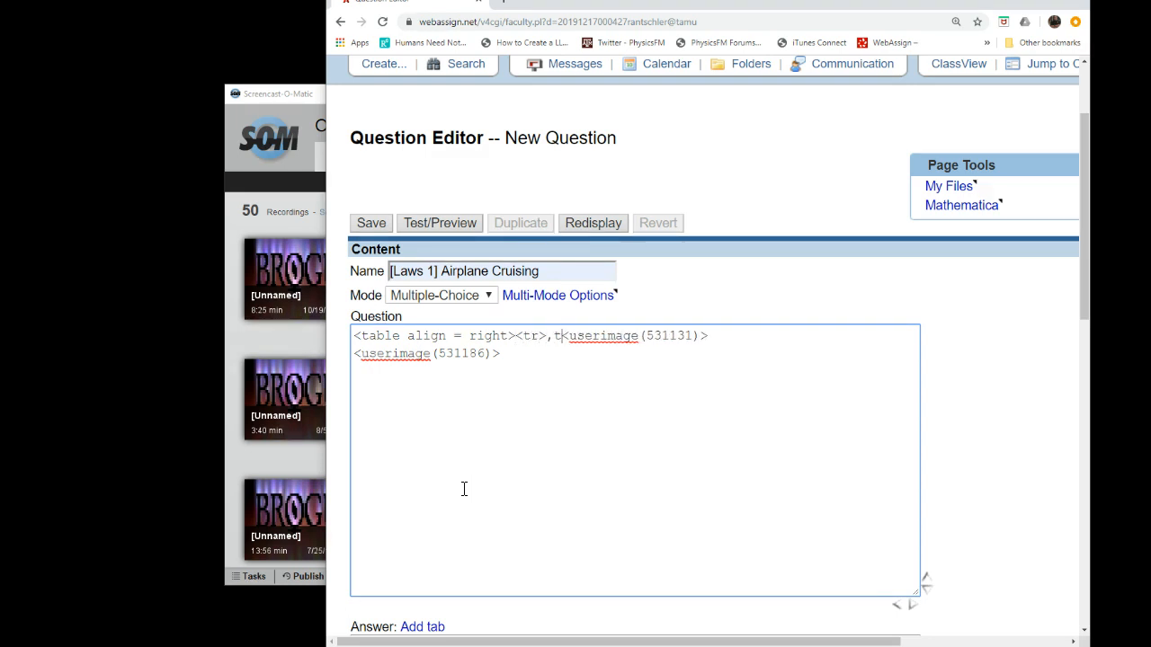
key("BackSpace")
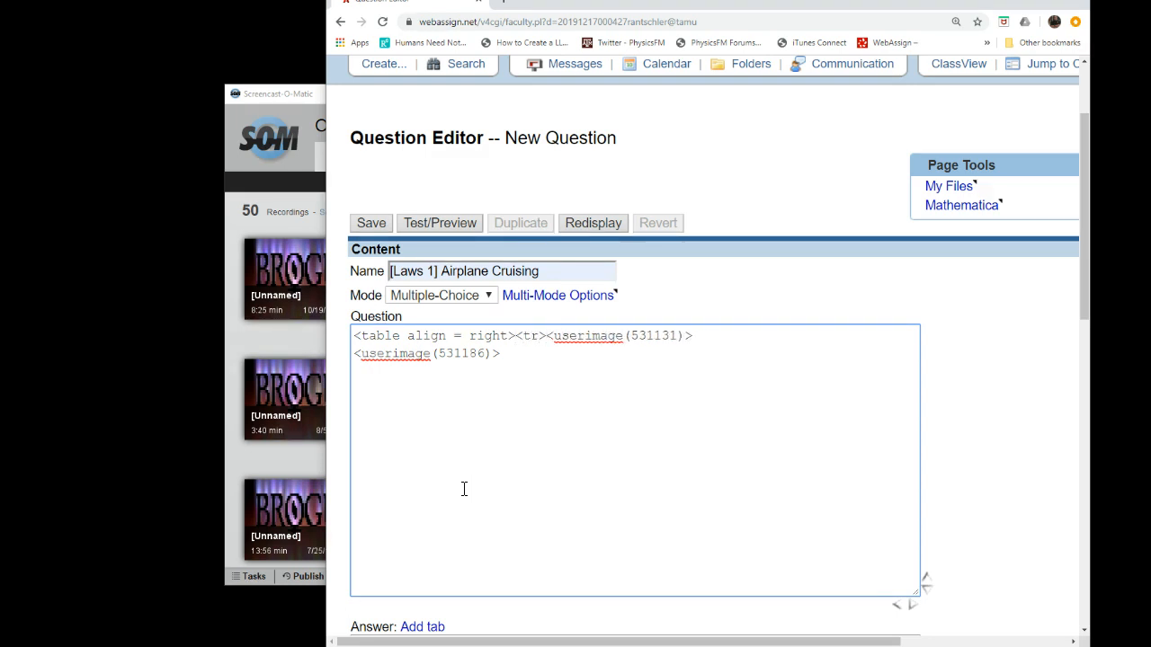
type("<td>")
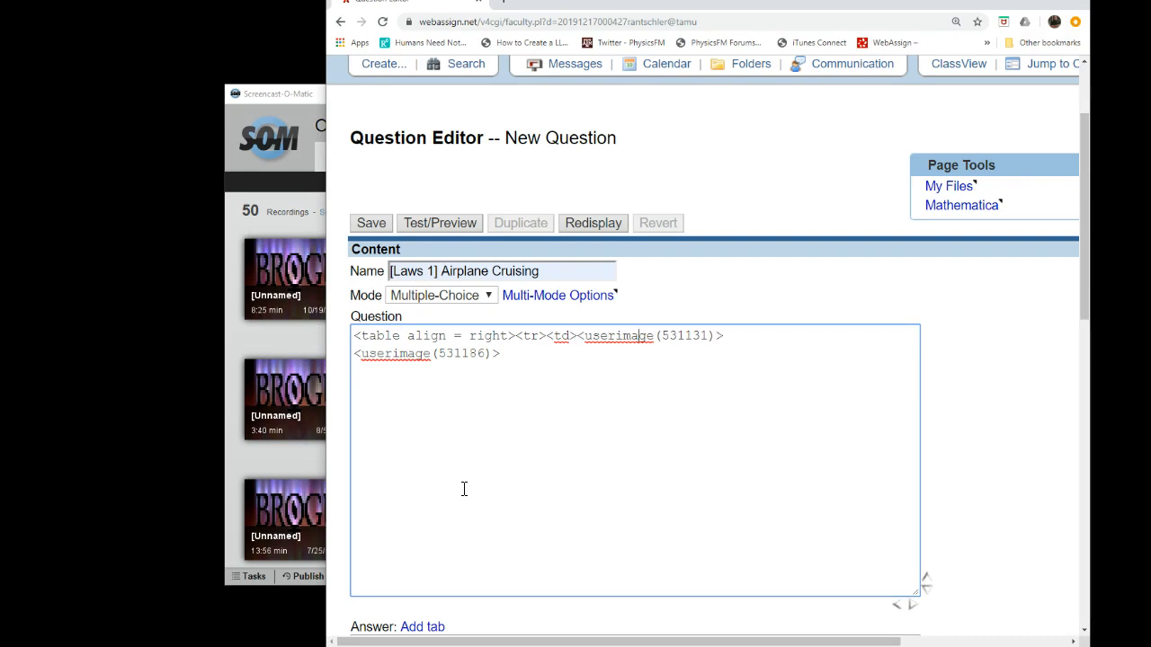
Step: Close the table after the first userimage tag with "</td></tr></table>"
key("Right")
key("Right")
key("Right")
key("Right")
key("Right")
key("Right")
type("</td></tr></table>")
Step: Preview the question, examine the airplane photo's placement above the free-body diagram matrix, and close the preview
left_click(440, 223)
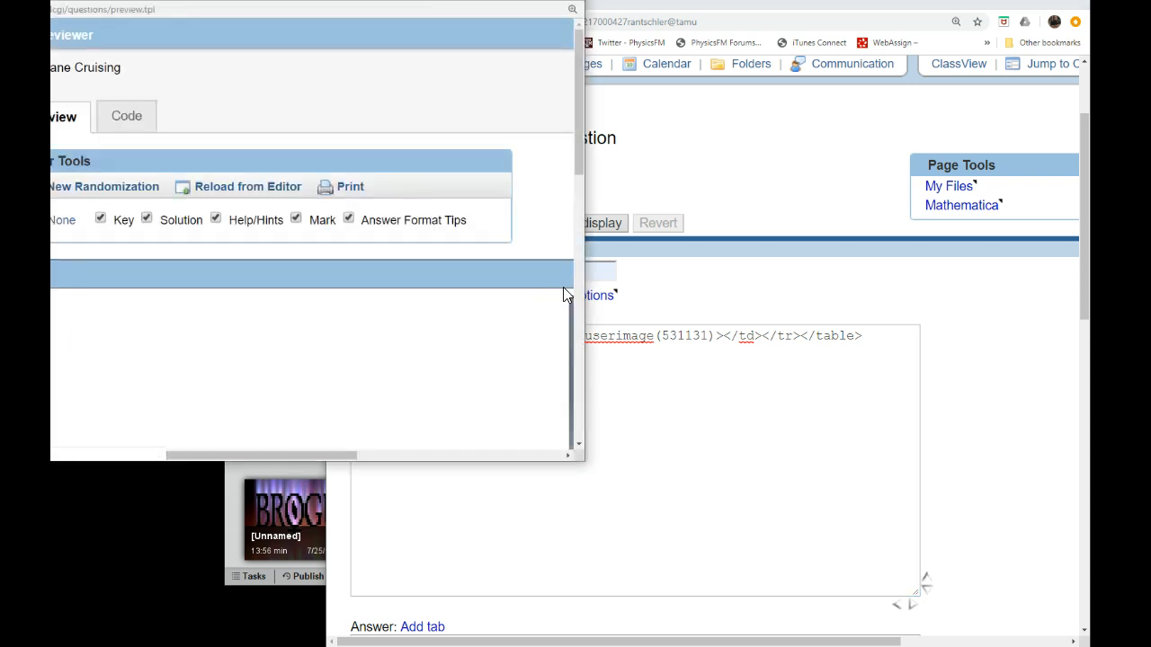
scroll(529, 315, "down", 2)
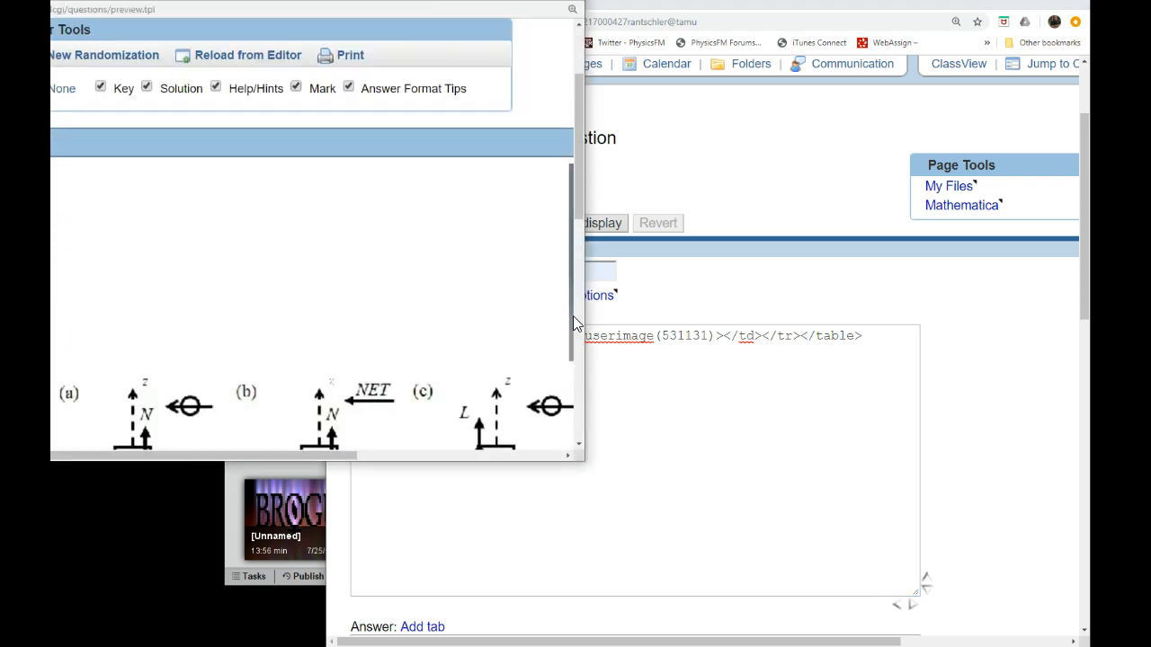
left_click_drag(585, 320, 828, 288)
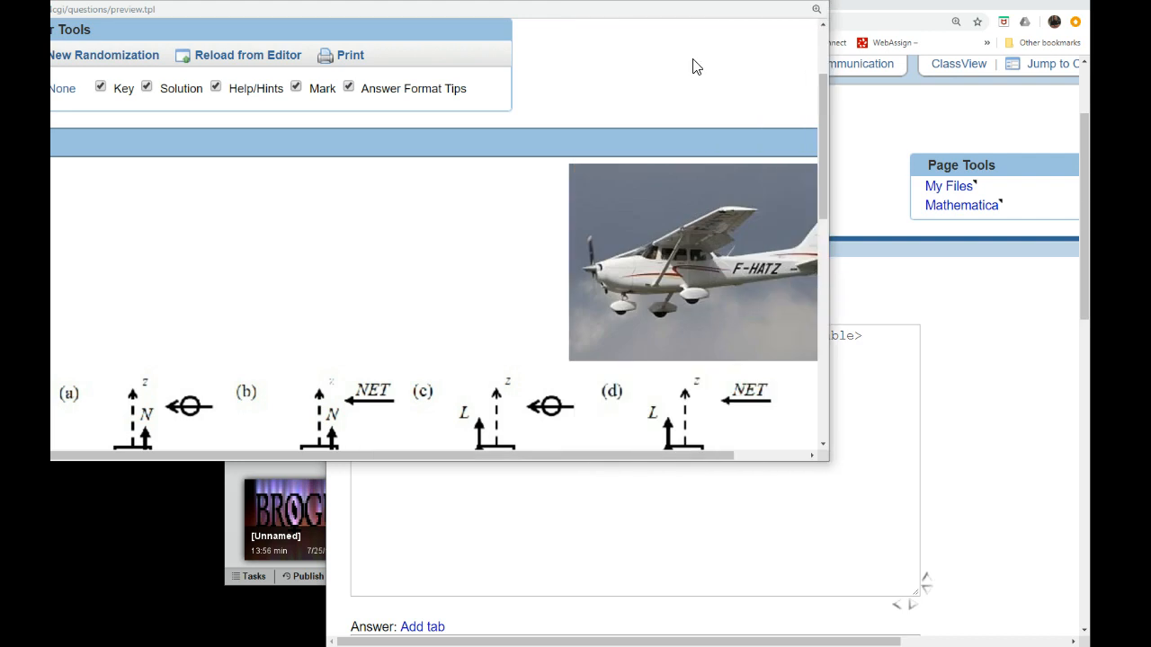
left_click_drag(666, 0, 790, 14)
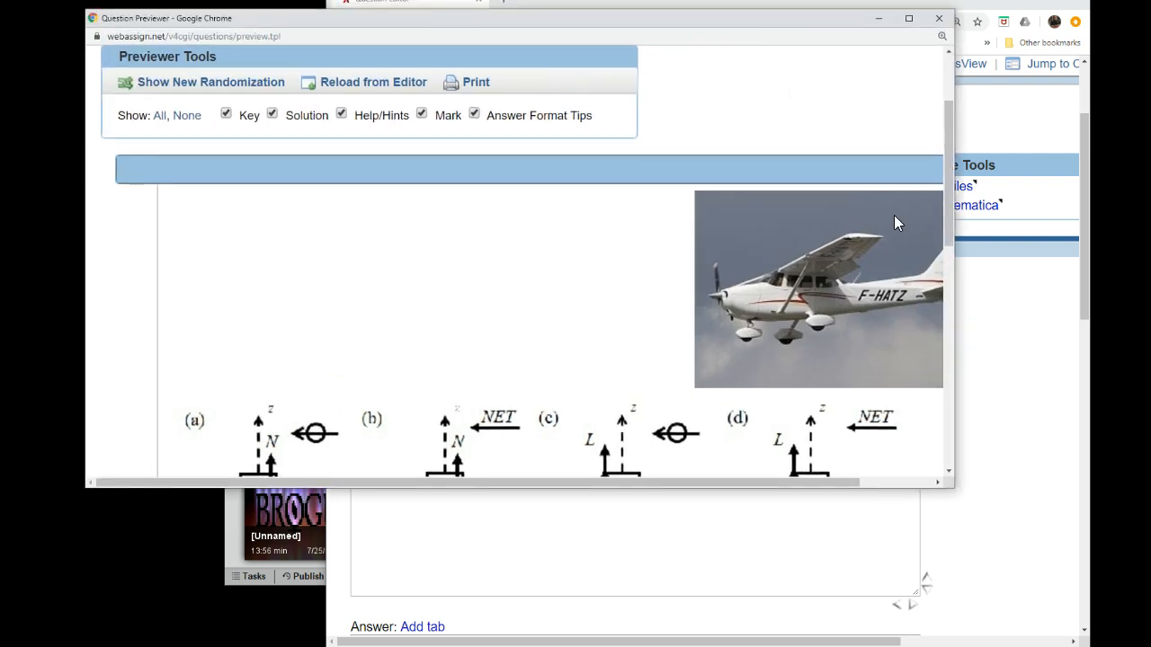
left_click_drag(954, 288, 1042, 280)
scroll(985, 307, "down", 2)
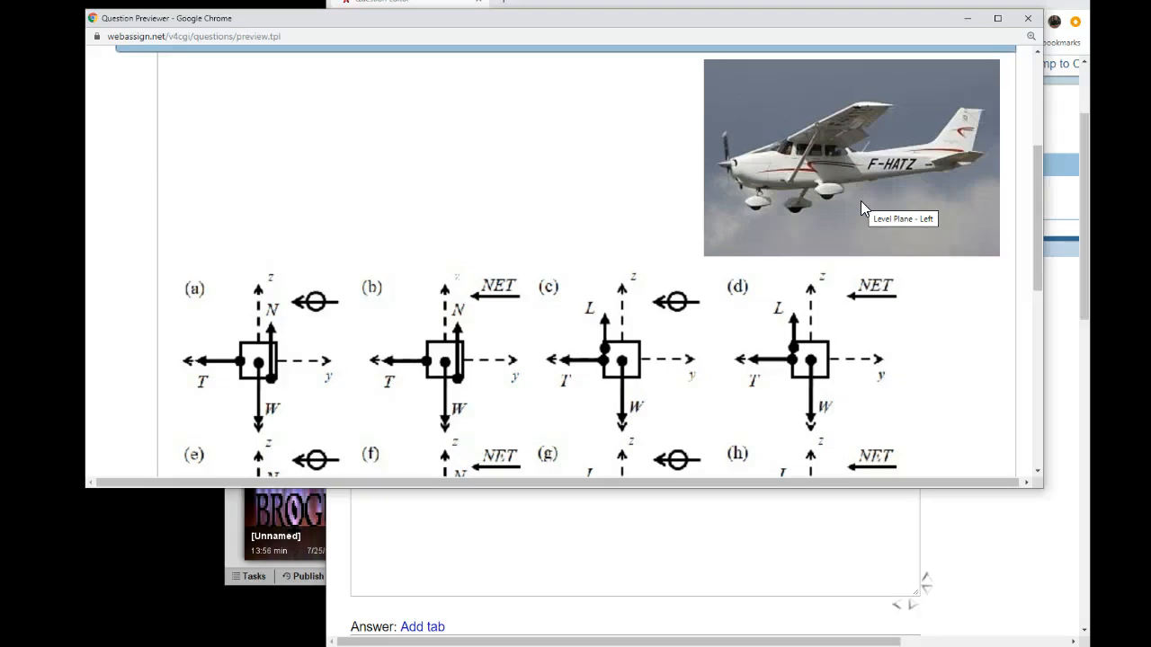
left_click(1028, 21)
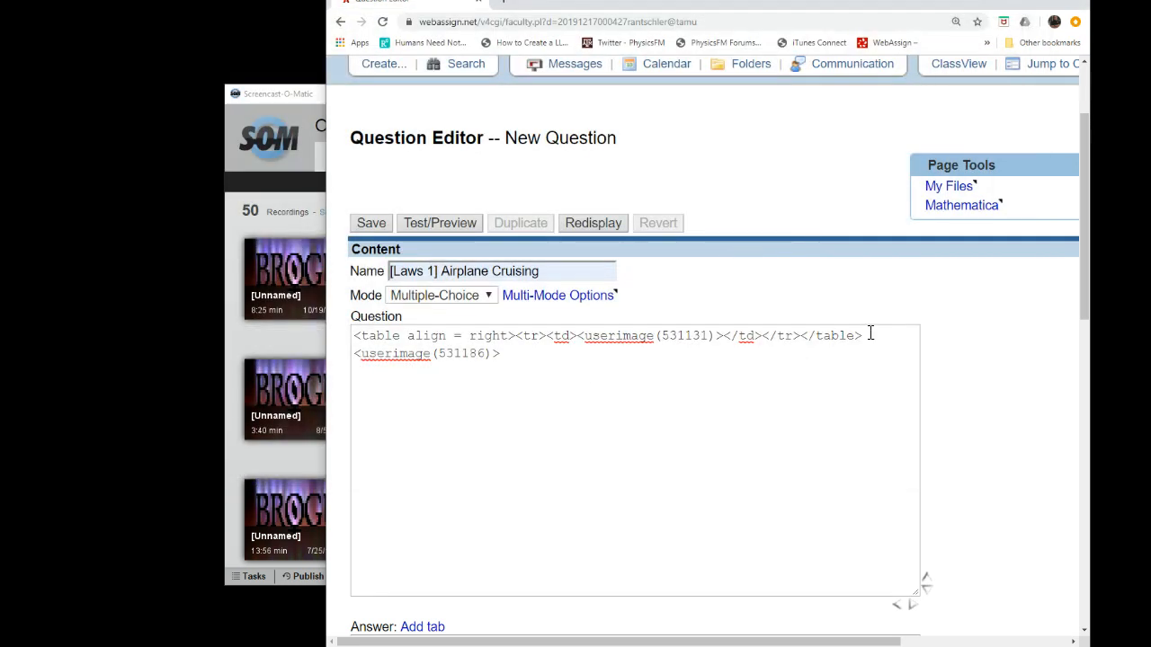
Step: After the table's closing tag, write the sentence "An airplane flies at a constant speed at its cruising altitude."
left_click(870, 335)
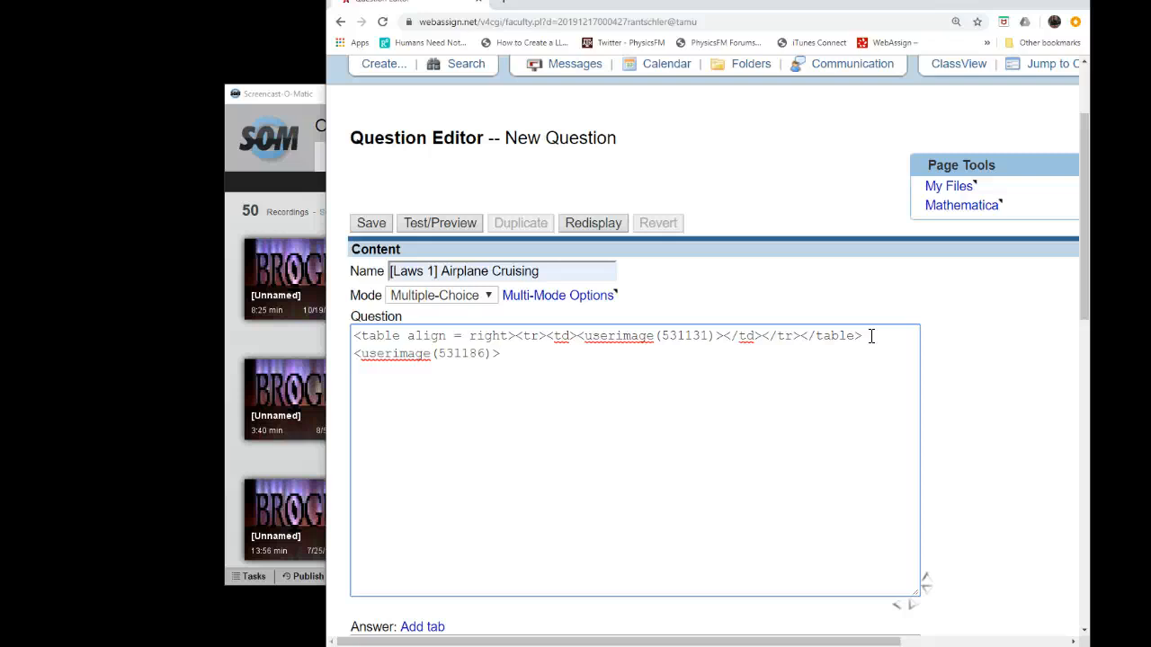
type("An airplane ")
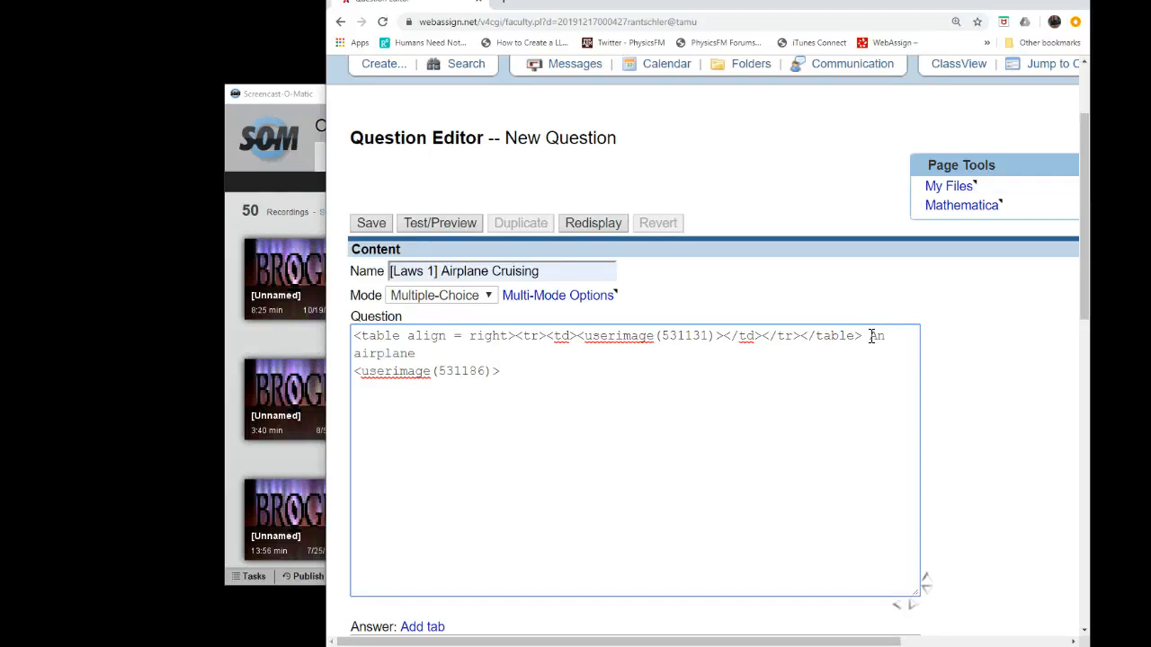
type("cruises at a const")
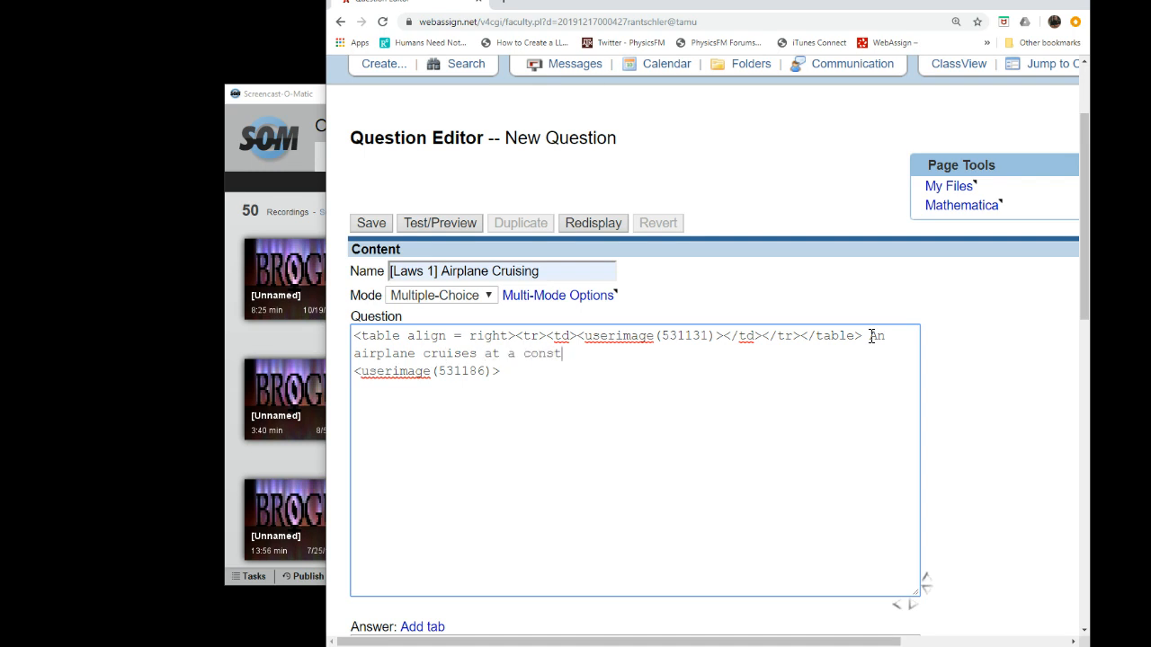
type("ant speed")
key("Left")
key("Left")
key("Left")
key("Left")
key("Left")
key("Left")
key("Left")
key("BackSpace")
key("BackSpace")
key("BackSpace")
key("BackSpace")
key("BackSpace")
key("BackSpace")
key("BackSpace")
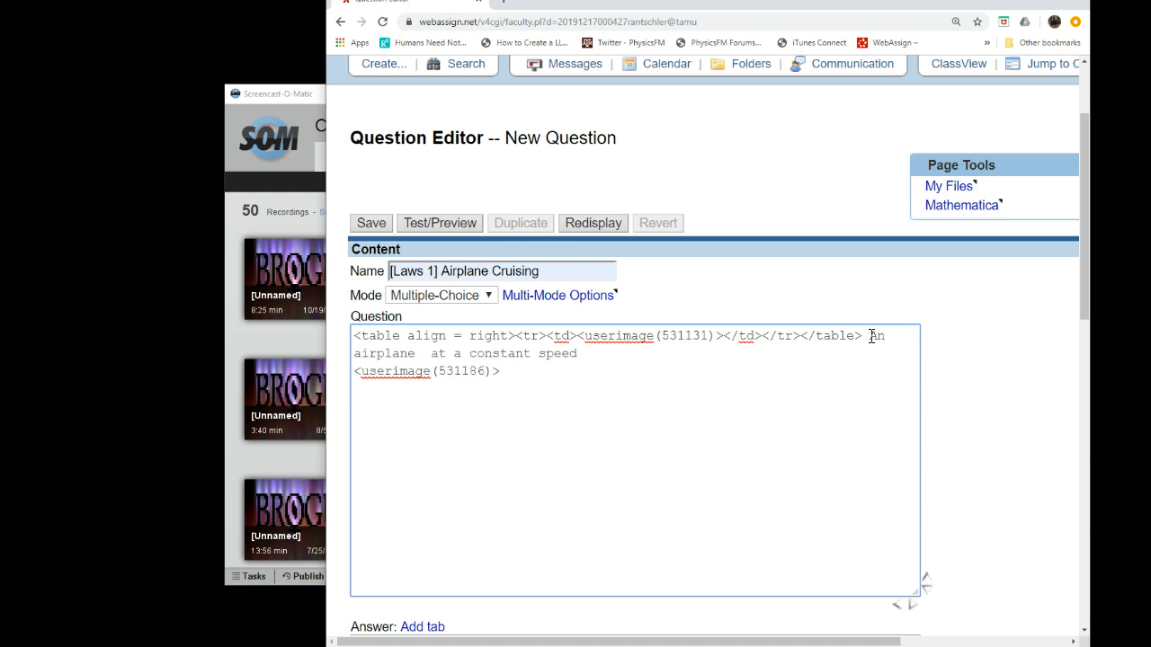
type("flies ")
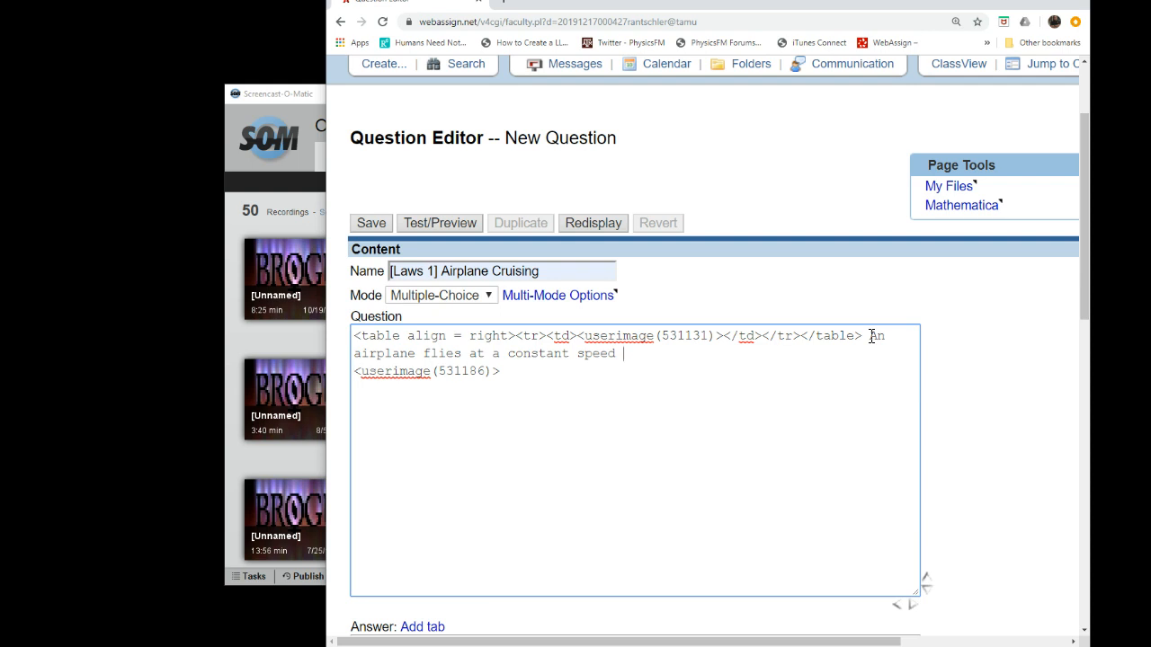
type("at a constant speed at its cruising altitud")
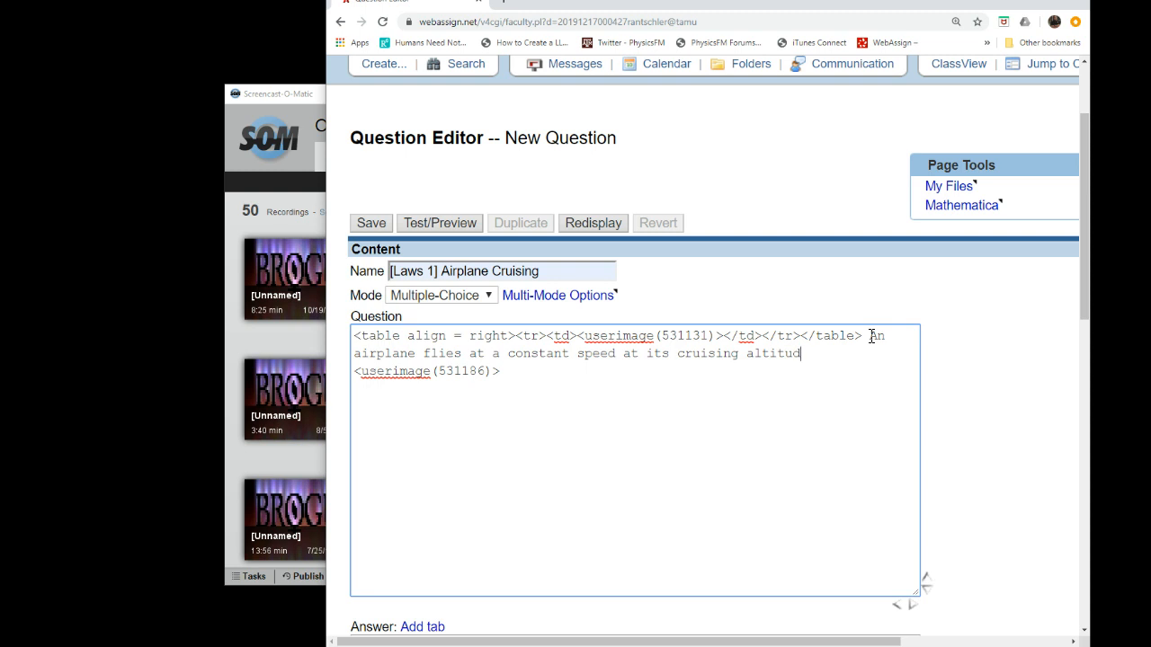
type("e")
Step: Add the sentence "Its propeller produces a thrust that keeps it moving and its wings provide lift to keep it aloft."
type("It is pro")
key("BackSpace")
key("BackSpace")
key("BackSpace")
key("BackSpace")
key("BackSpace")
key("BackSpace")
type("s propeller")
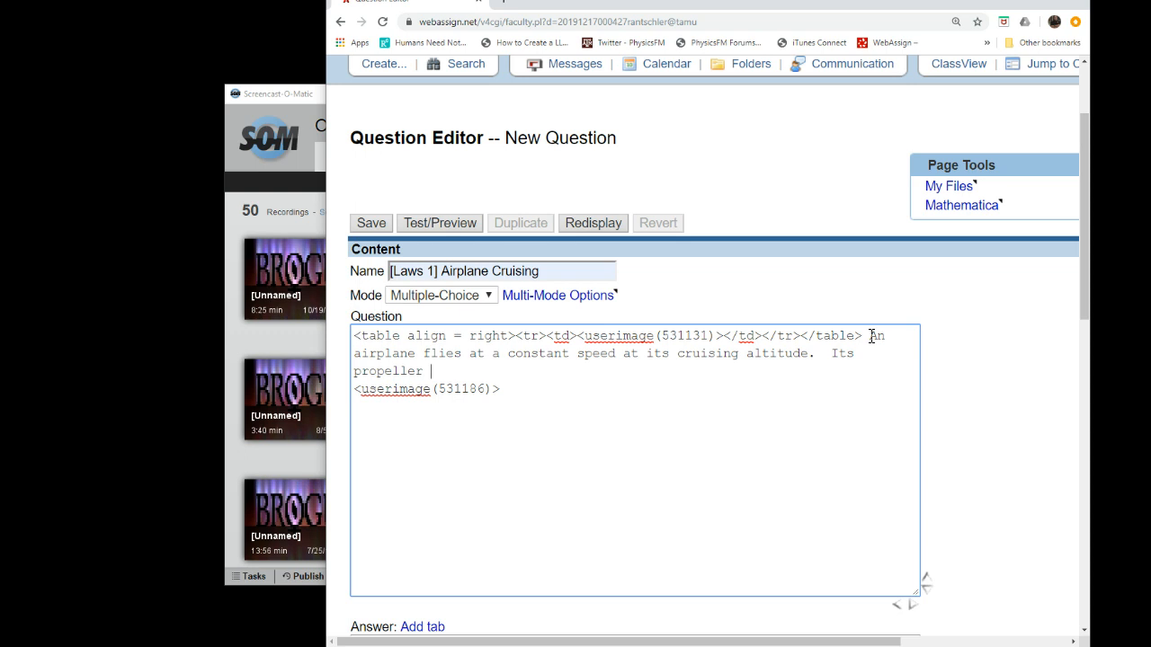
type(" produces a")
key("BackSpace")
key("BackSpace")
key("BackSpace")
key("BackSpace")
key("BackSpace")
key("BackSpace")
key("BackSpace")
key("BackSpace")
key("BackSpace")
key("BackSpace")
key("BackSpace")
type("products")
key("BackSpace")
key("BackSpace")
key("BackSpace")
type("es a thrust that keeps it m")
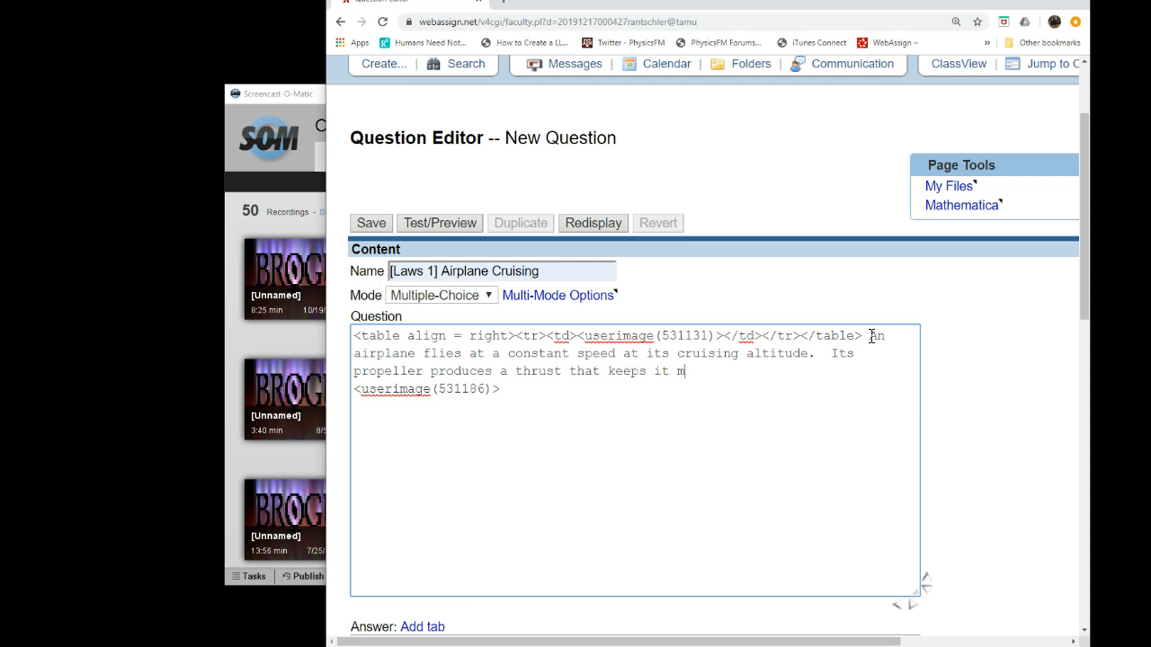
type("oving and its wings pro")
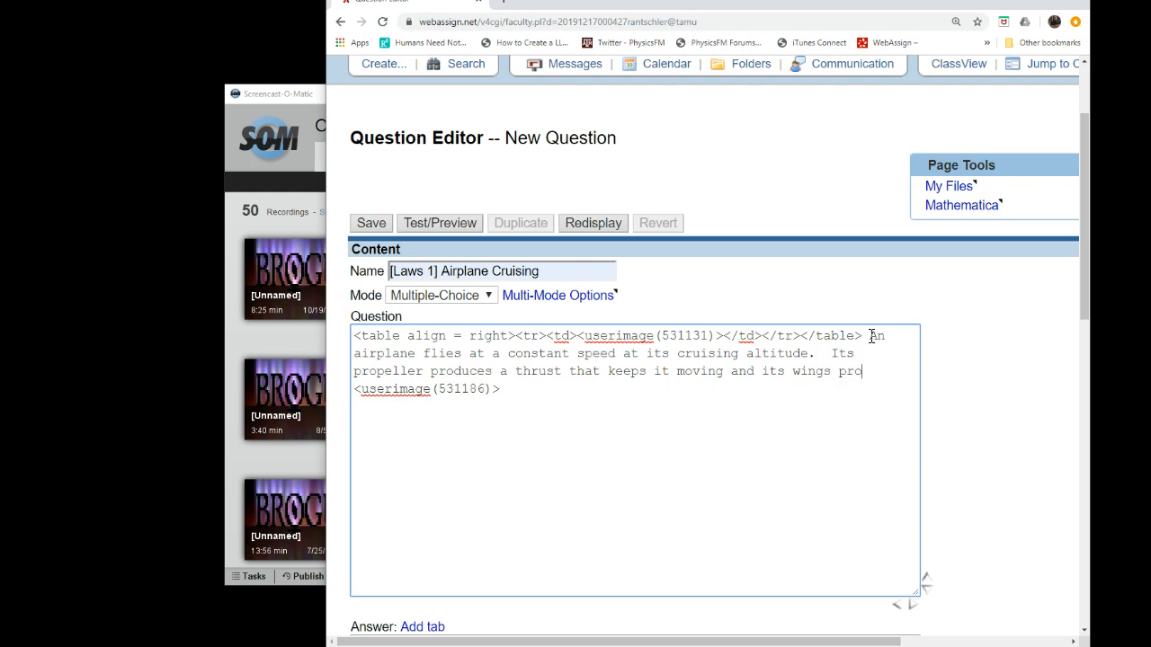
type("vide lift to ")
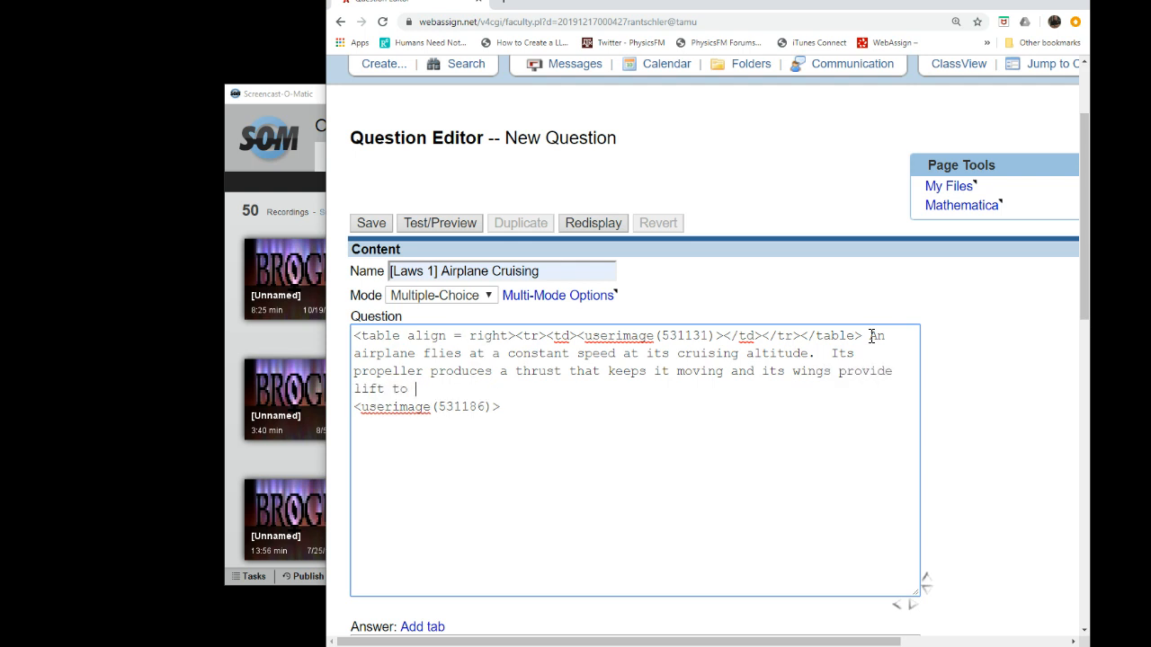
type("keep it aloft.")
key("alt+p")
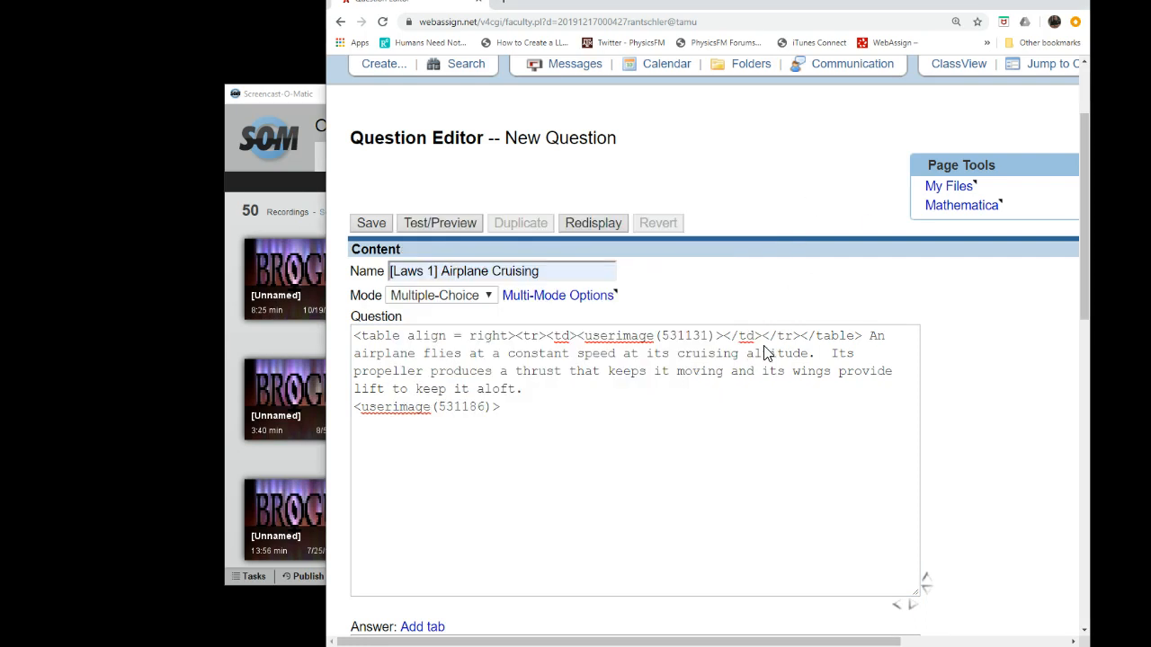
Step: Add the line breaks "<BR><br>" after "aloft." and start a new line before the second userimage tag
left_click(710, 387)
type("<")
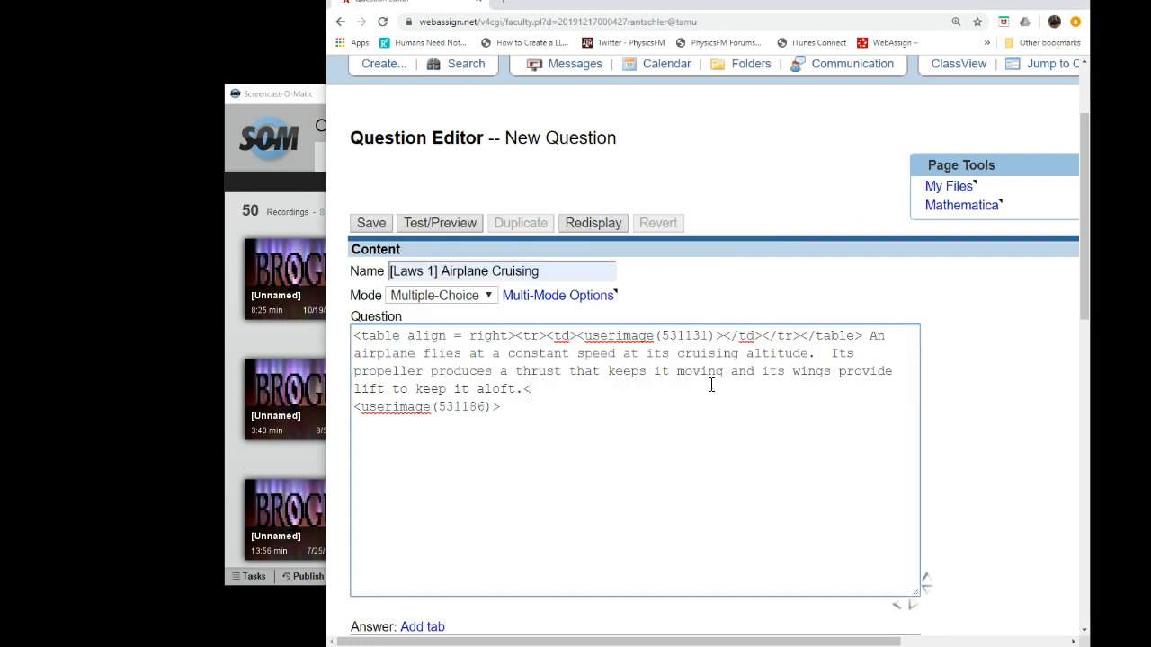
type("BR><br>")
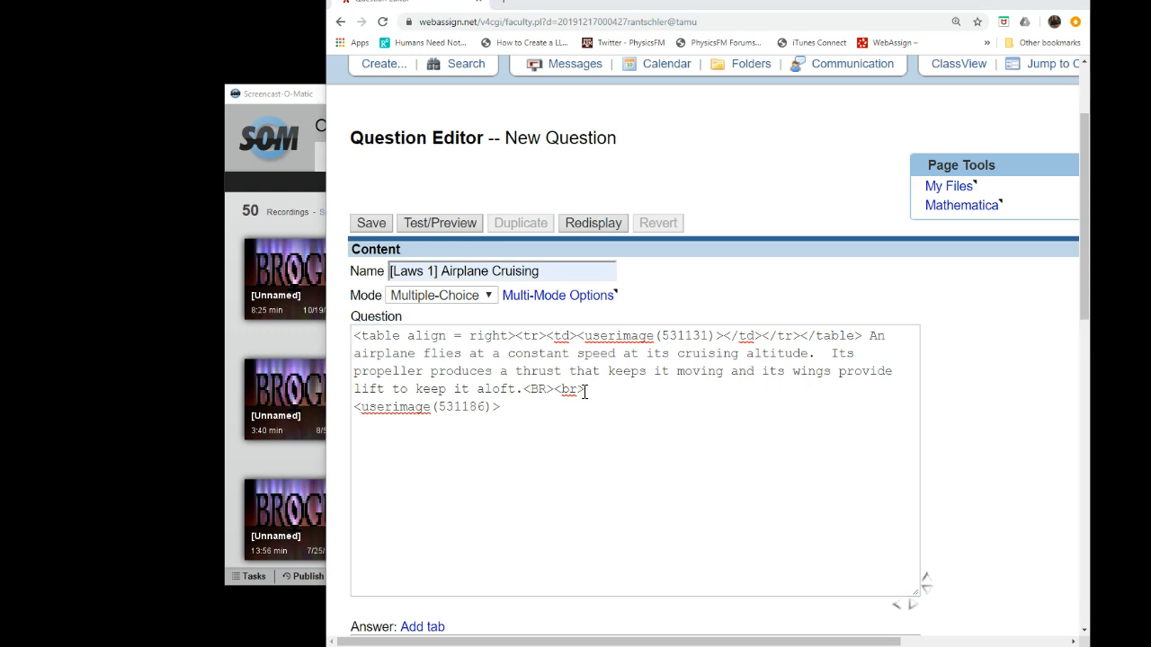
left_click(613, 391)
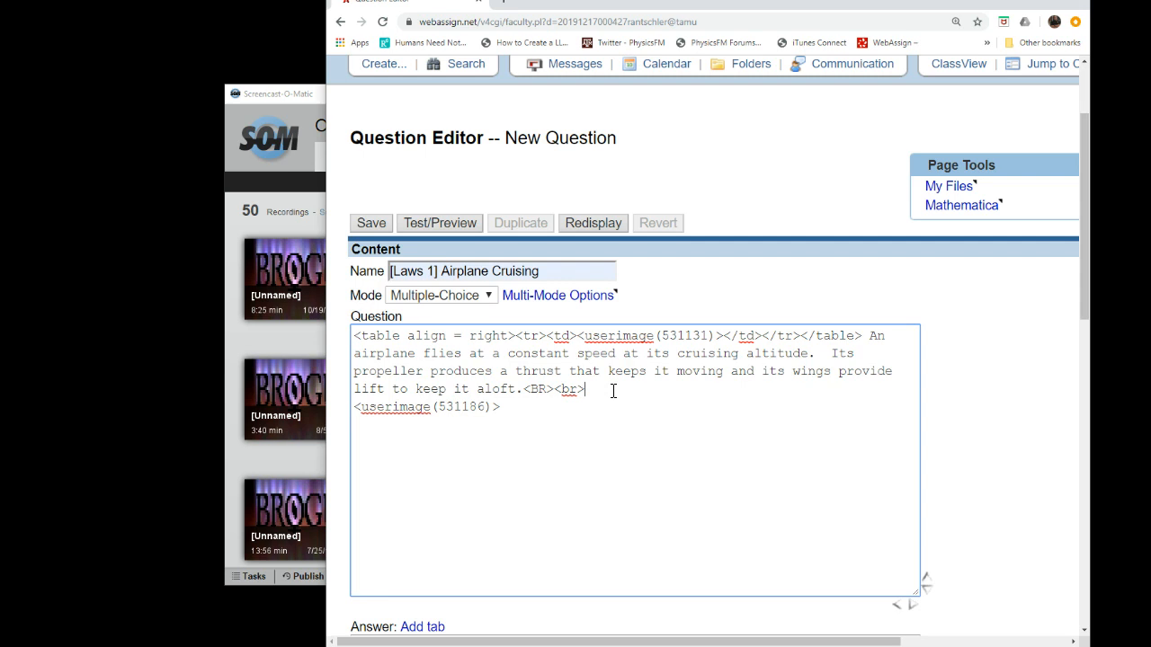
key("Return")
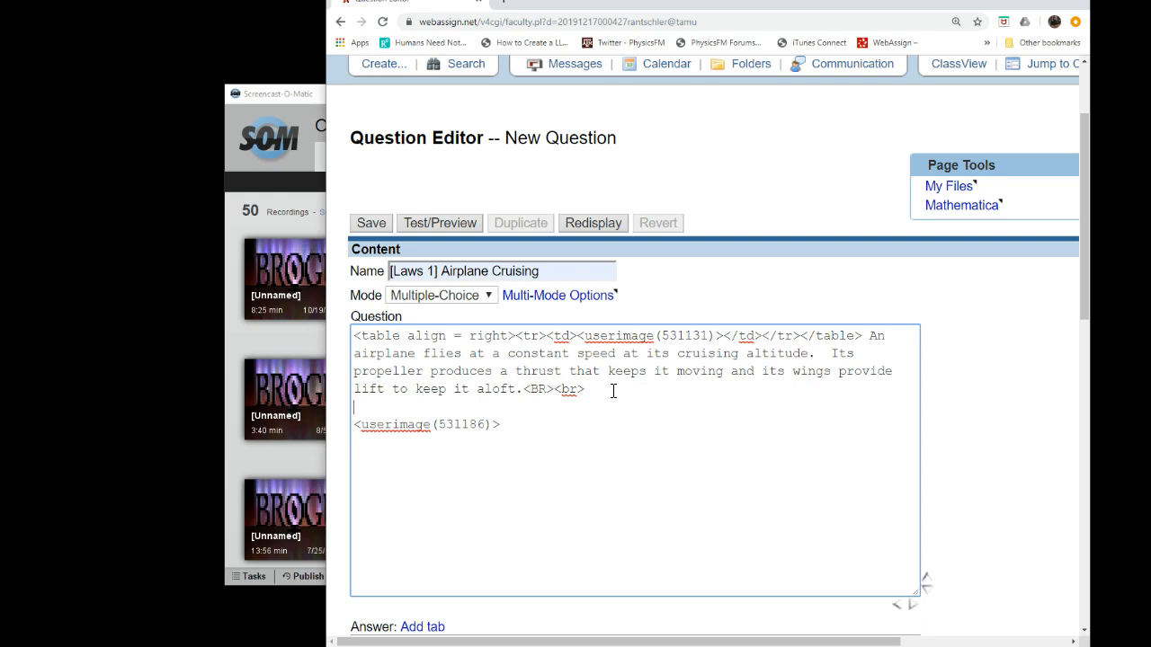
Step: Write the sentence "In the following problem, you will analyze the situation in terms of Newton's Laws and the free body diagram."
type("In the following problem, you will")
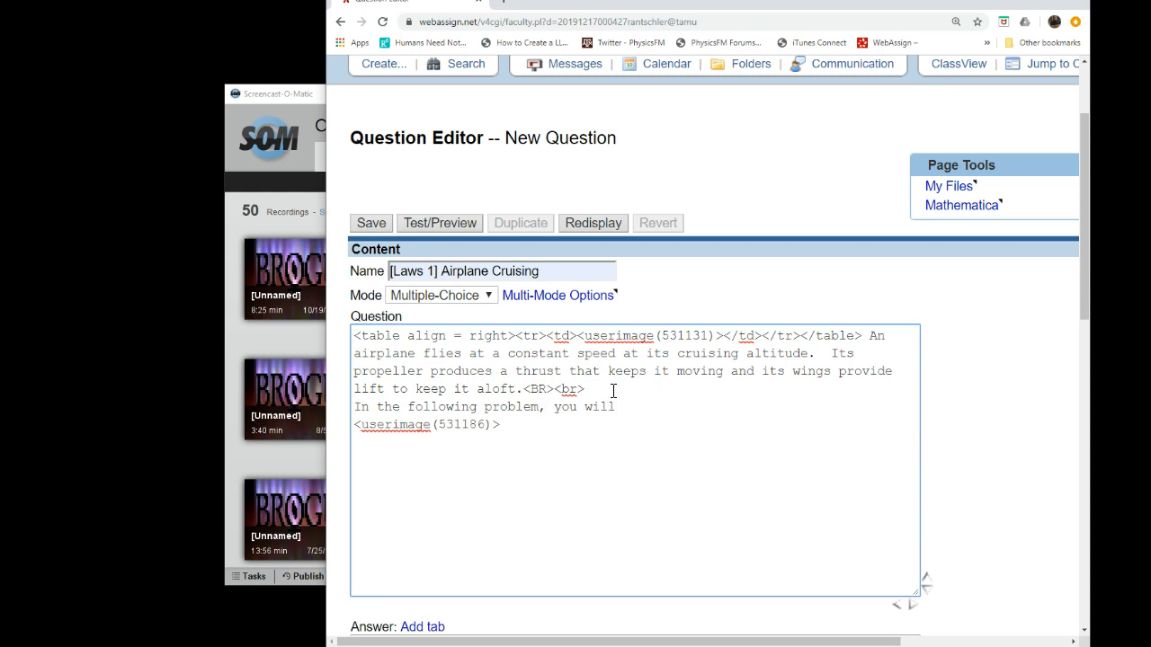
type(" analyze the situation in terms of ")
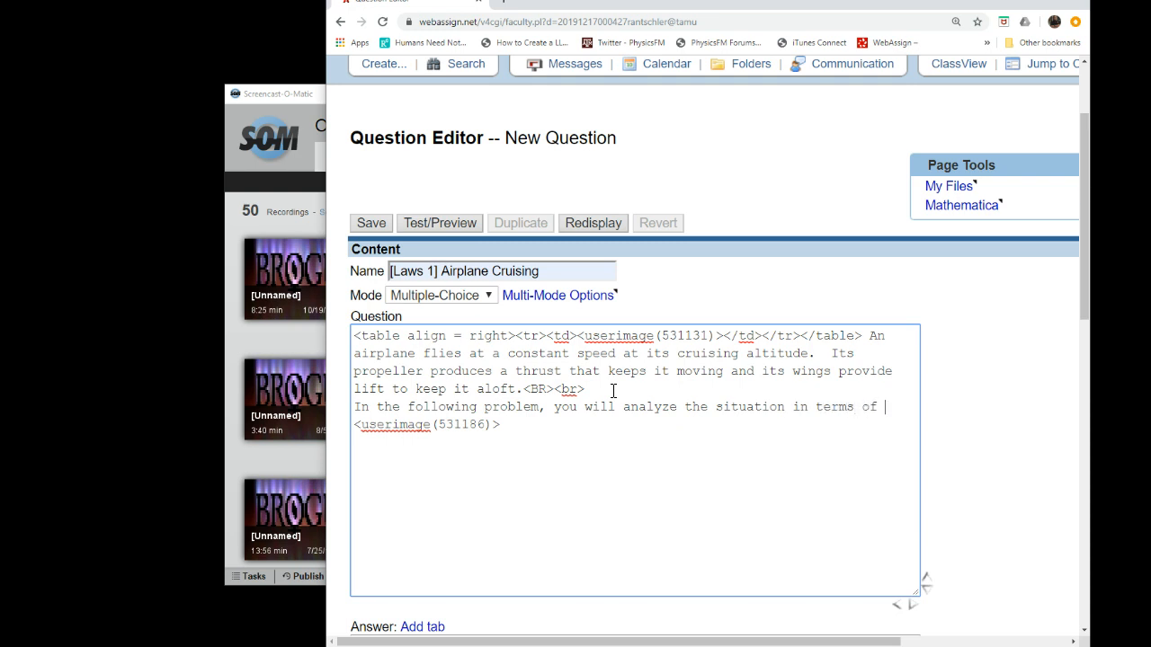
type("Newton's ")
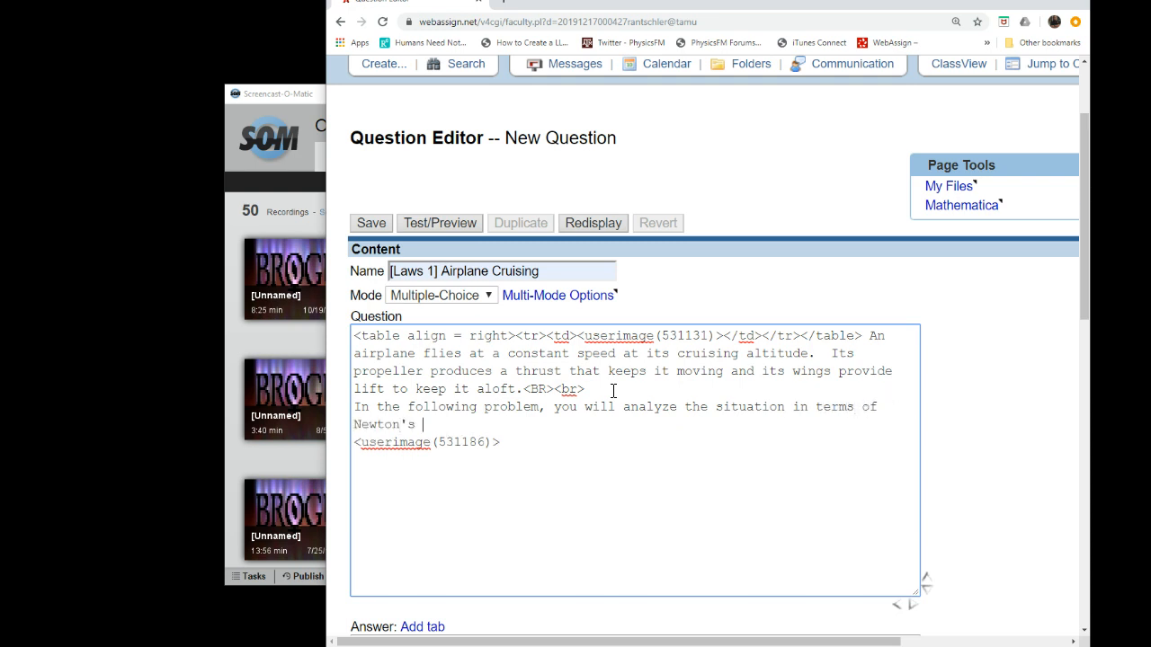
type("Laws and the freed")
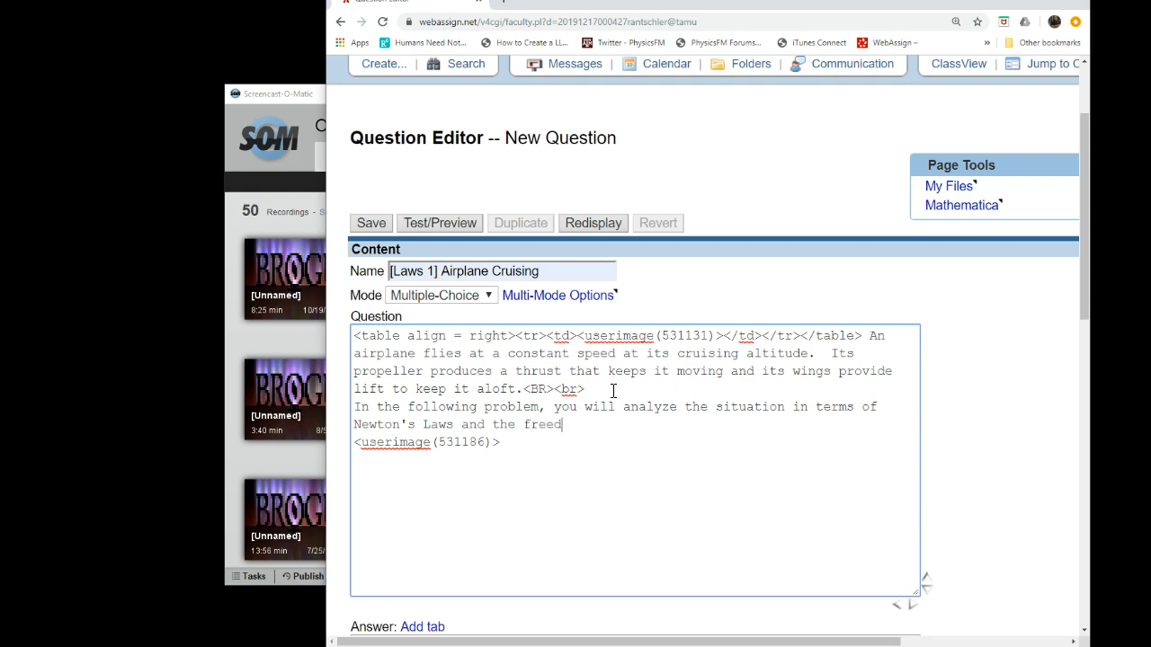
key("BackSpace")
type("boda")
key("BackSpace")
type("y")
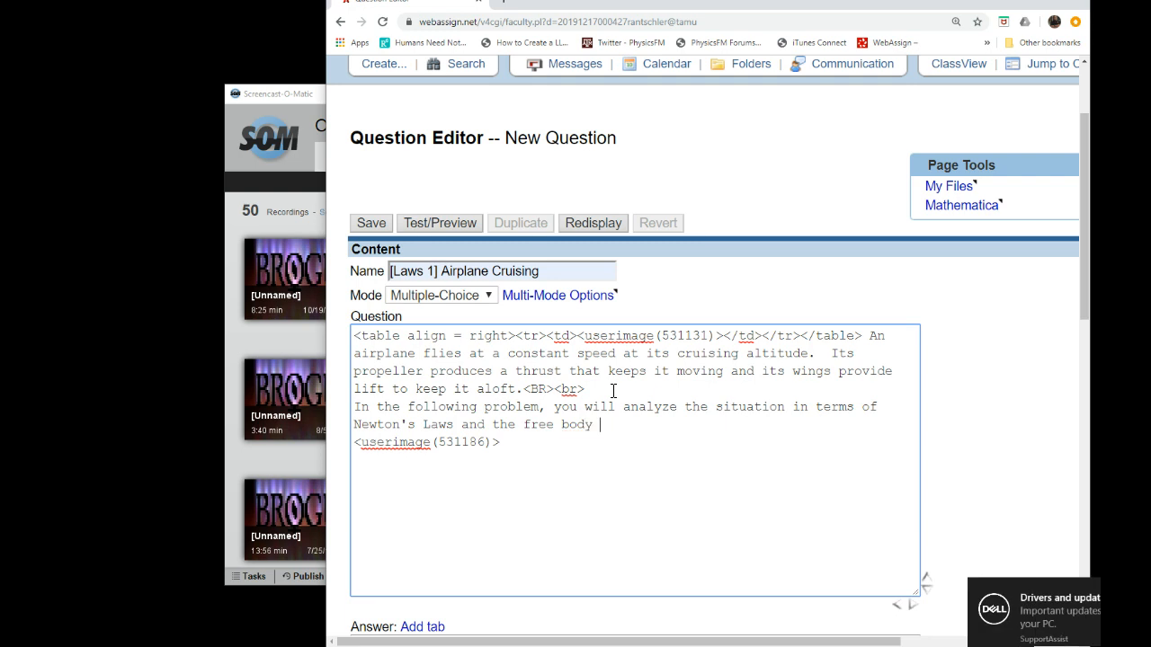
type(" diagram.")
Step: Preview the question in a widened window, examine the text beside the airplane photo, and close the preview
left_click(444, 224)
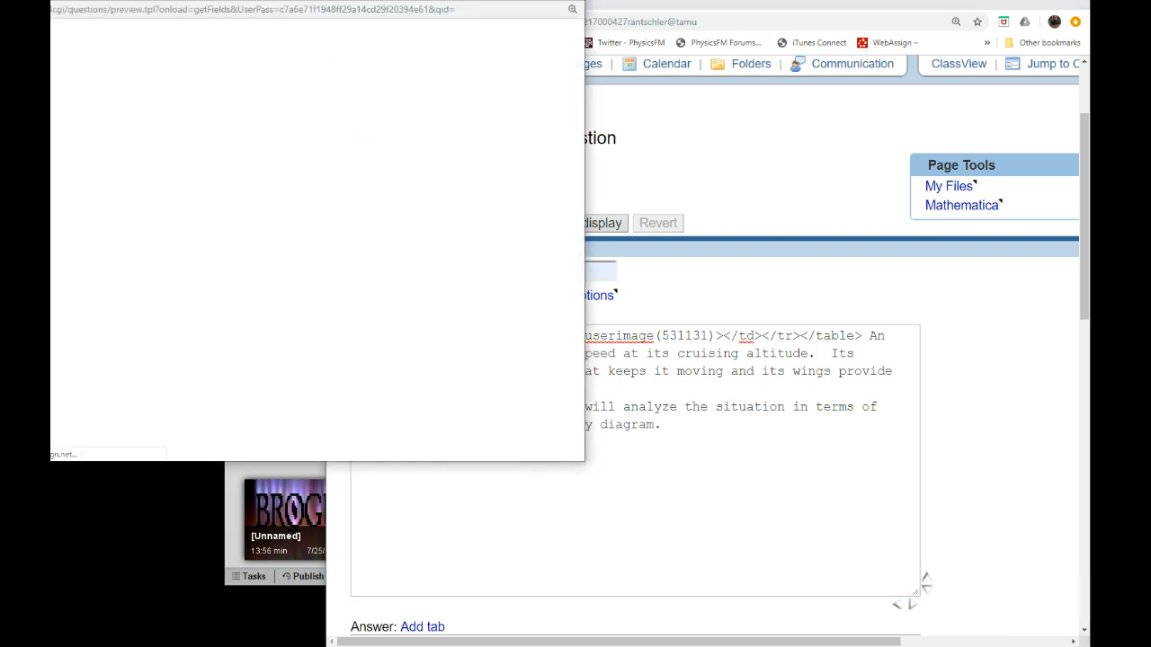
left_click_drag(312, 0, 438, 28)
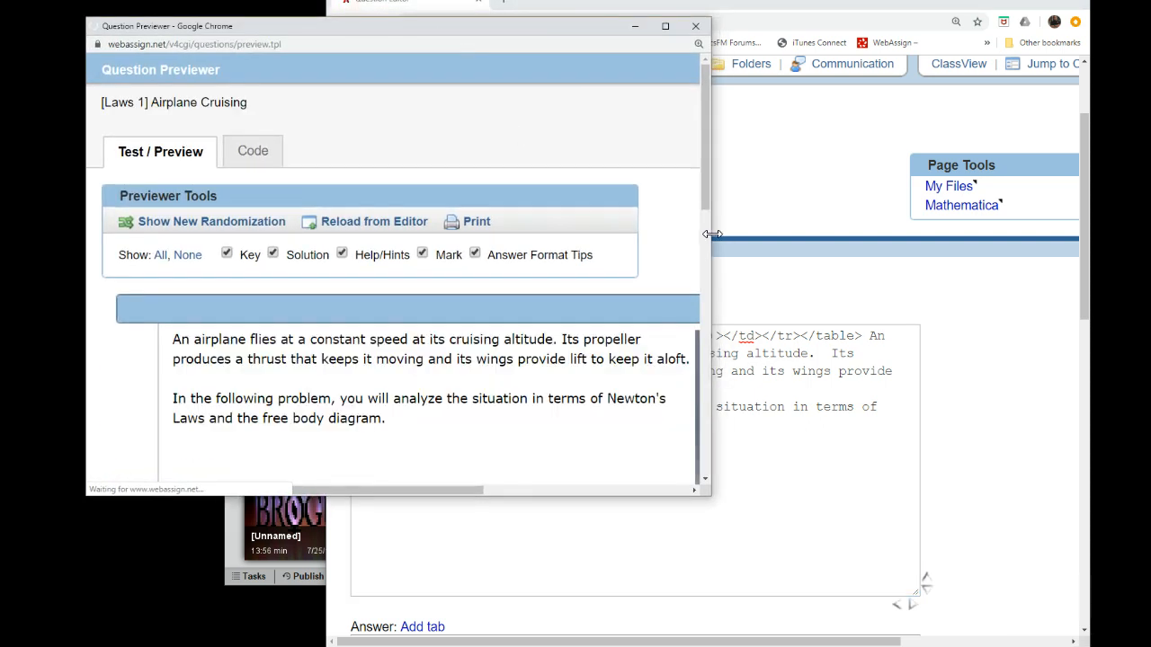
left_click_drag(714, 233, 1019, 220)
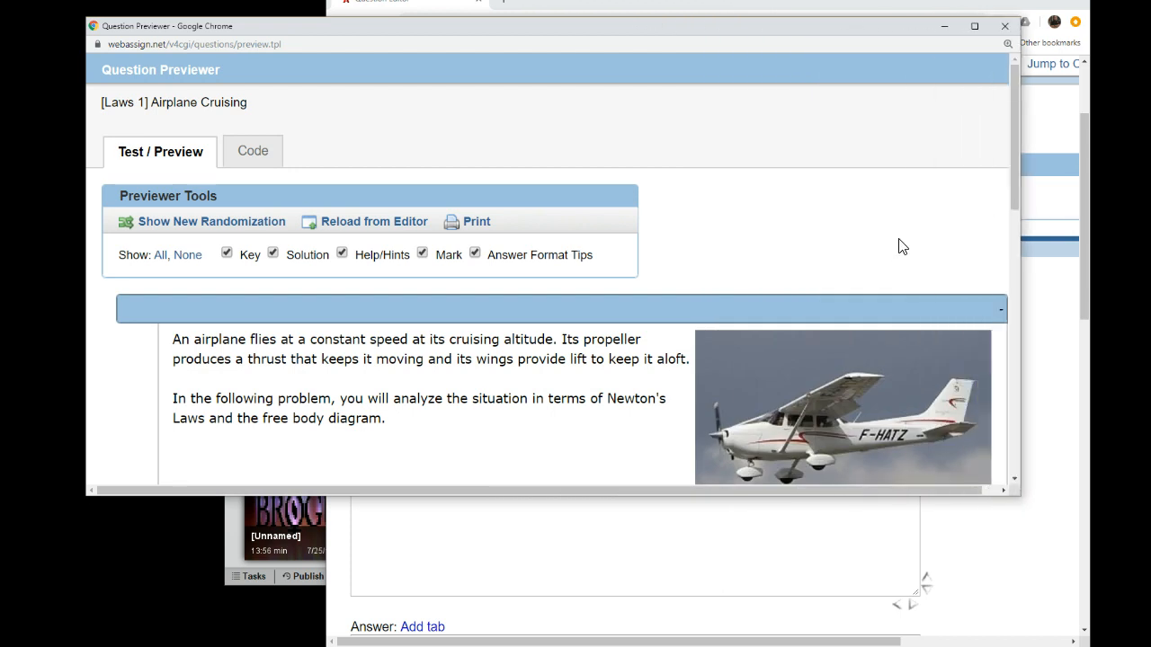
scroll(625, 260, "down", 2)
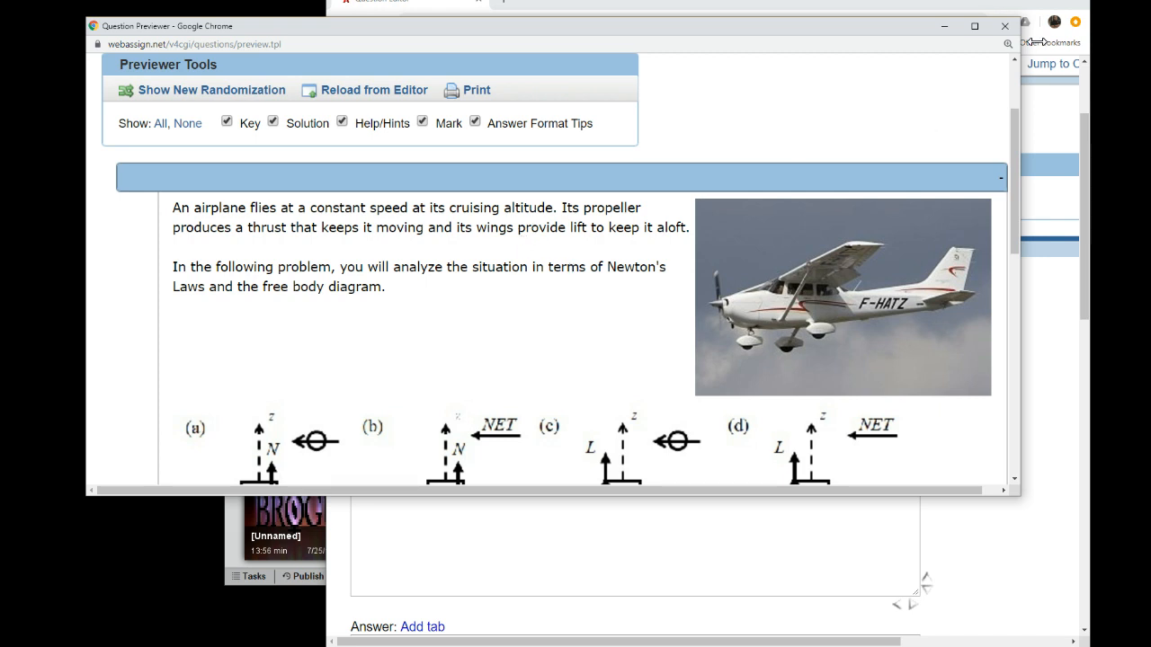
left_click(1005, 28)
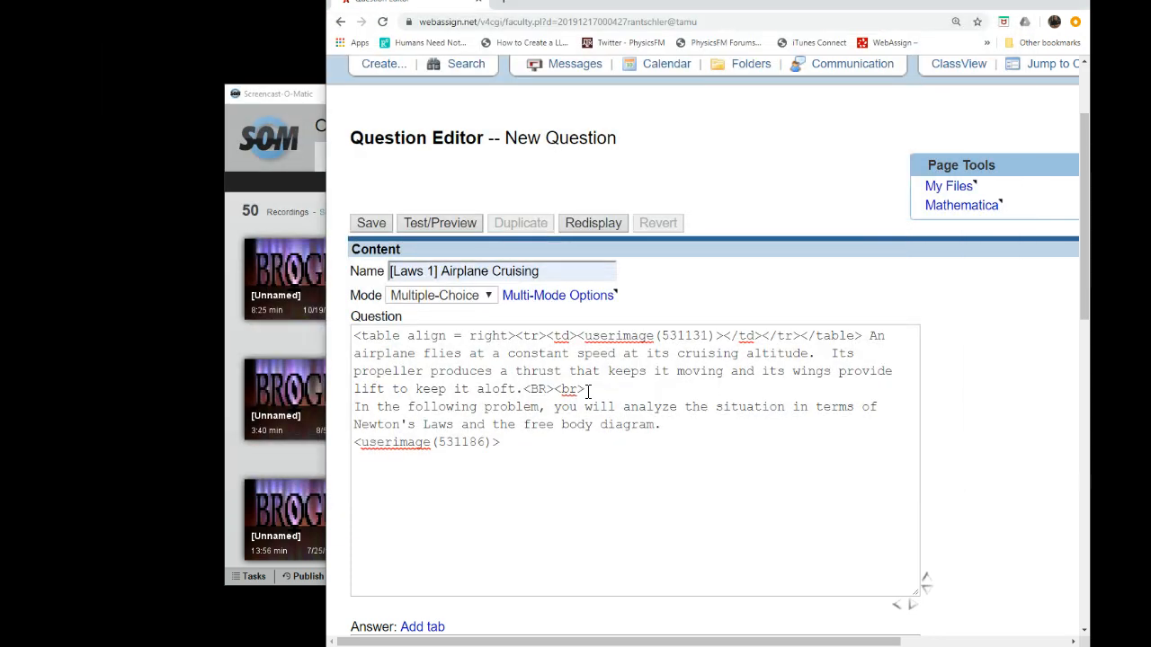
Step: Copy the "<BR><br>" tags after "aloft." and remove them from the question text
left_click_drag(588, 389, 524, 399)
key("ctrl+c")
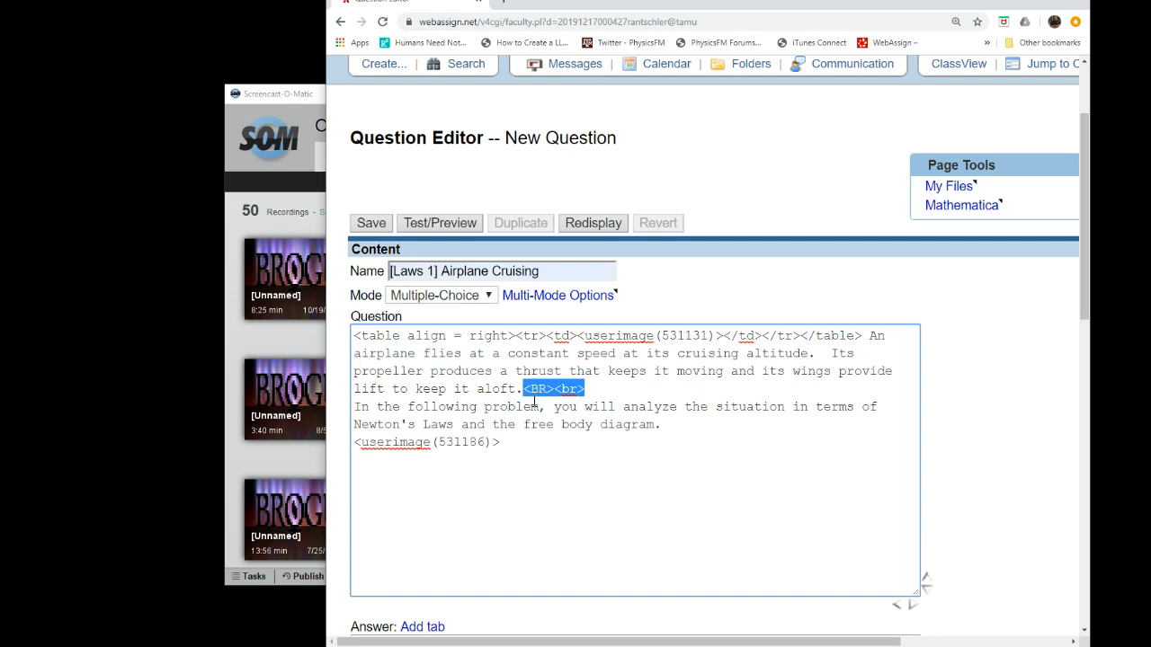
key("BackSpace")
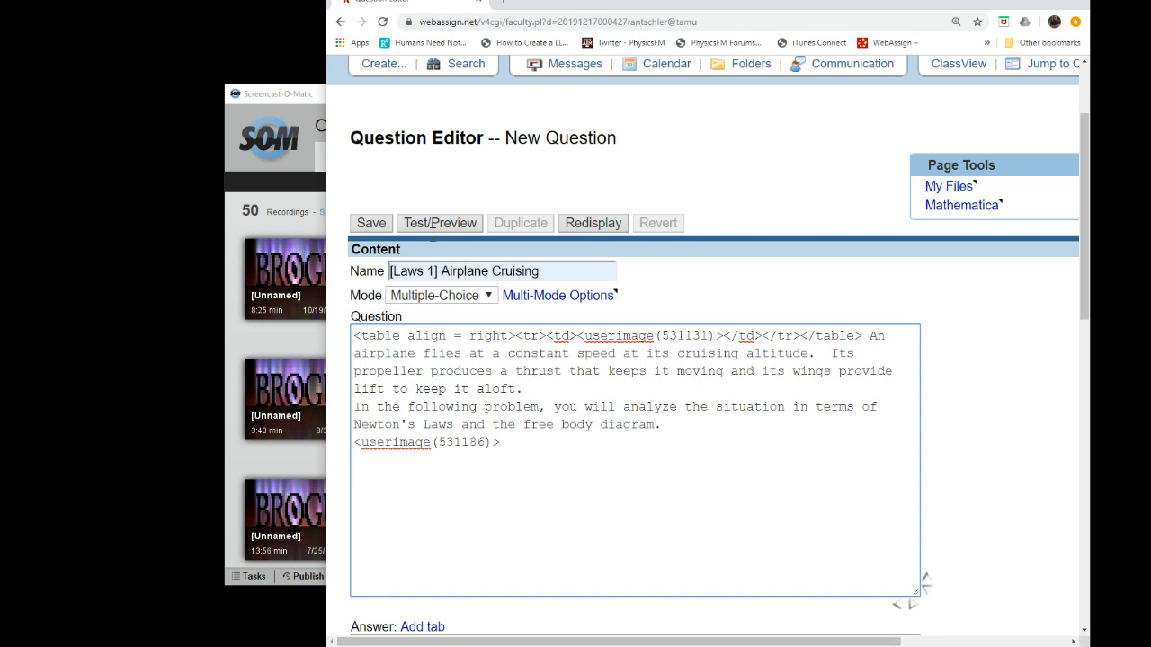
Step: Preview the question without the break tags, examine how the two paragraphs flow beside the photo, and close the preview
left_click(440, 223)
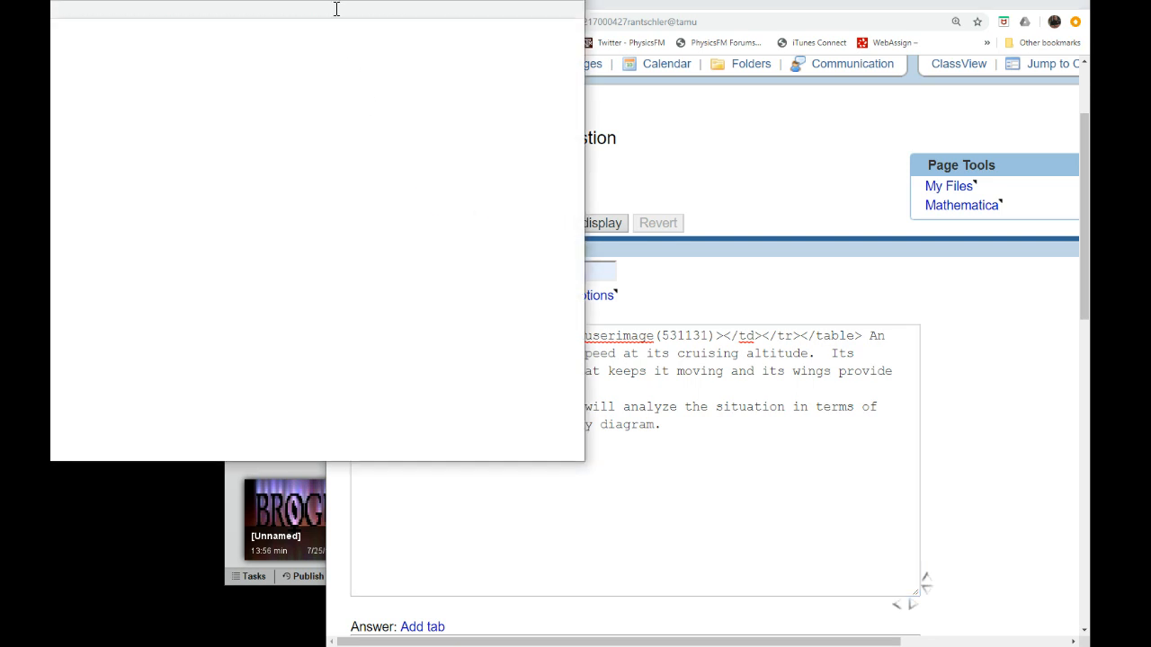
left_click_drag(365, 10, 469, 35)
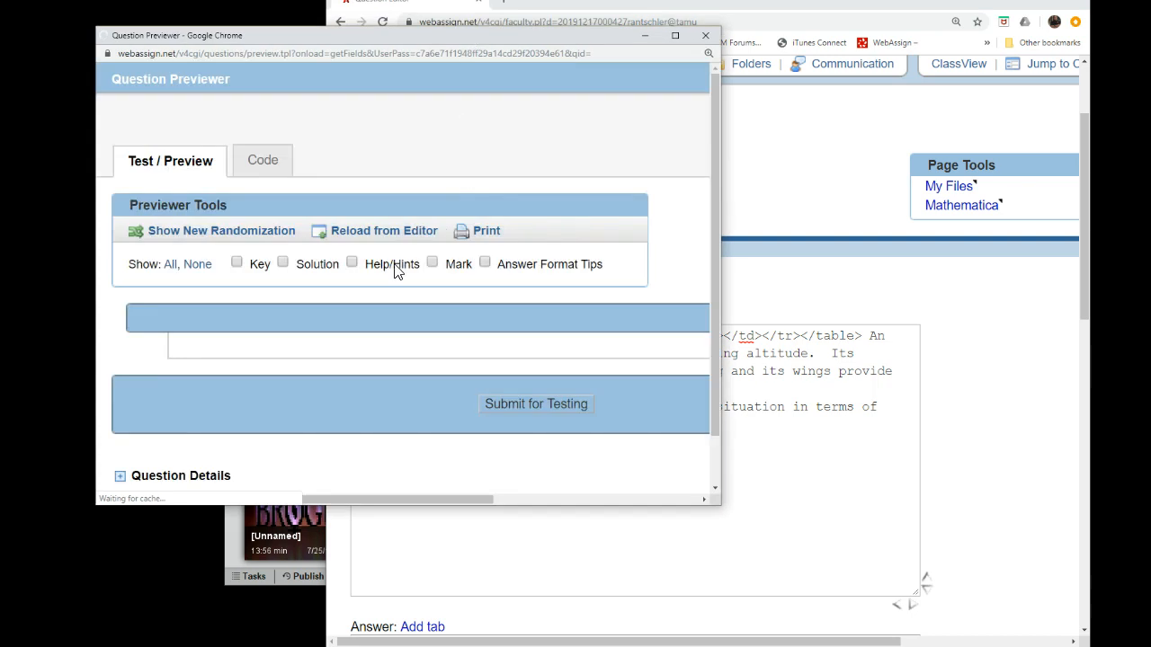
scroll(382, 276, "down", 1)
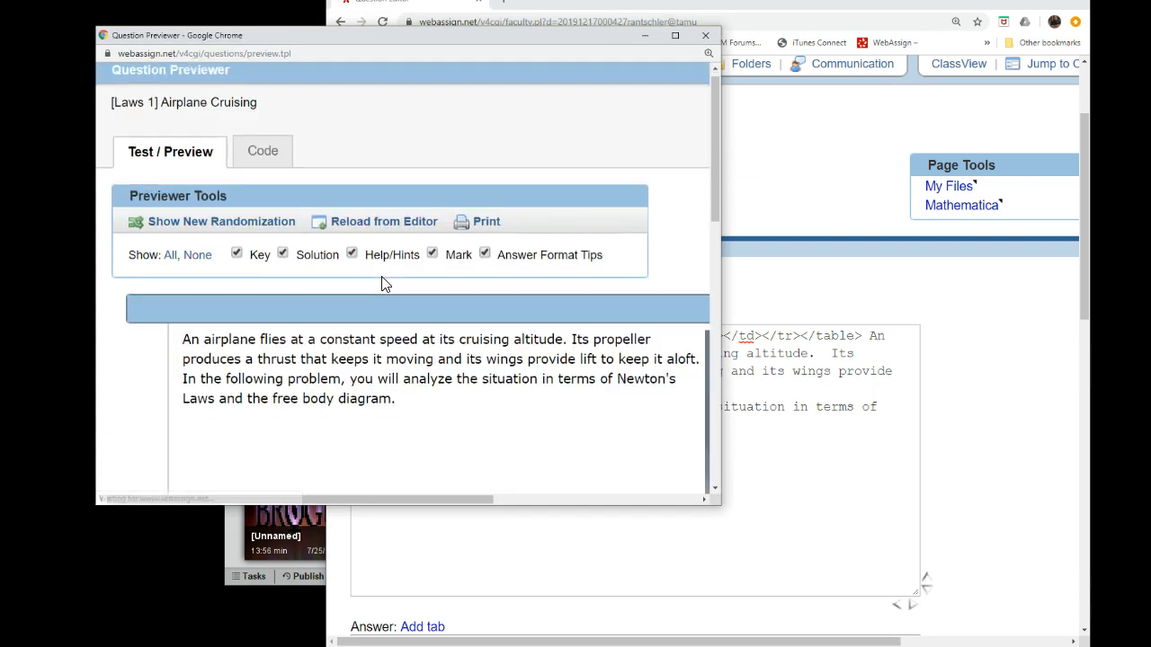
scroll(382, 284, "down", 2)
scroll(622, 247, "up", 1)
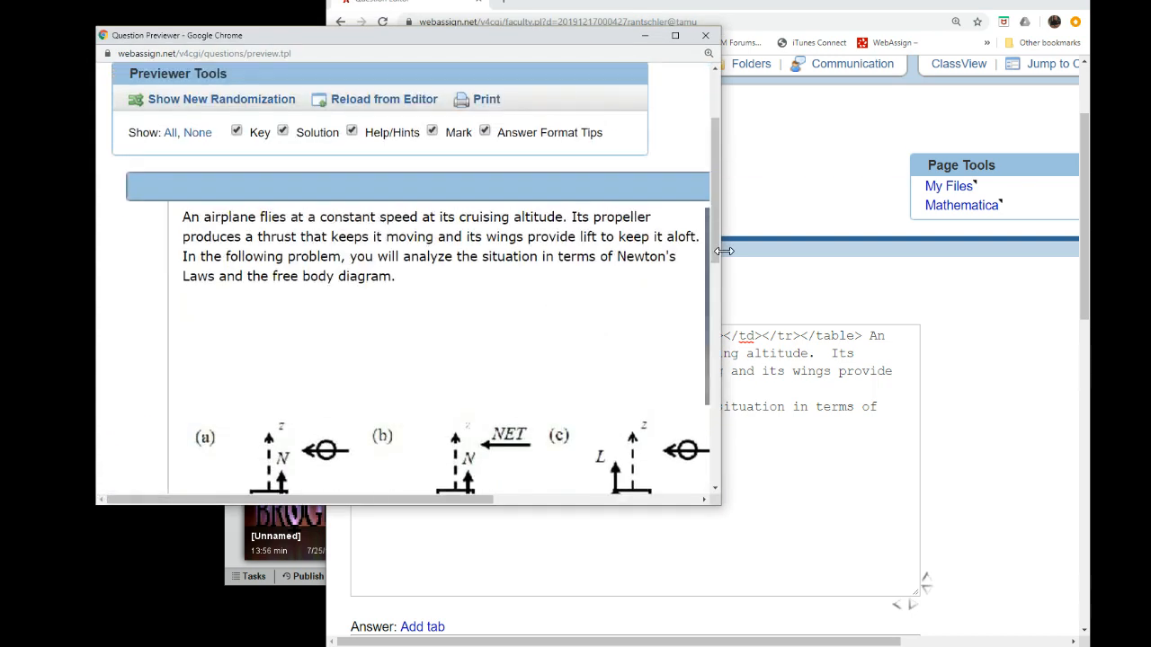
left_click_drag(720, 247, 1099, 235)
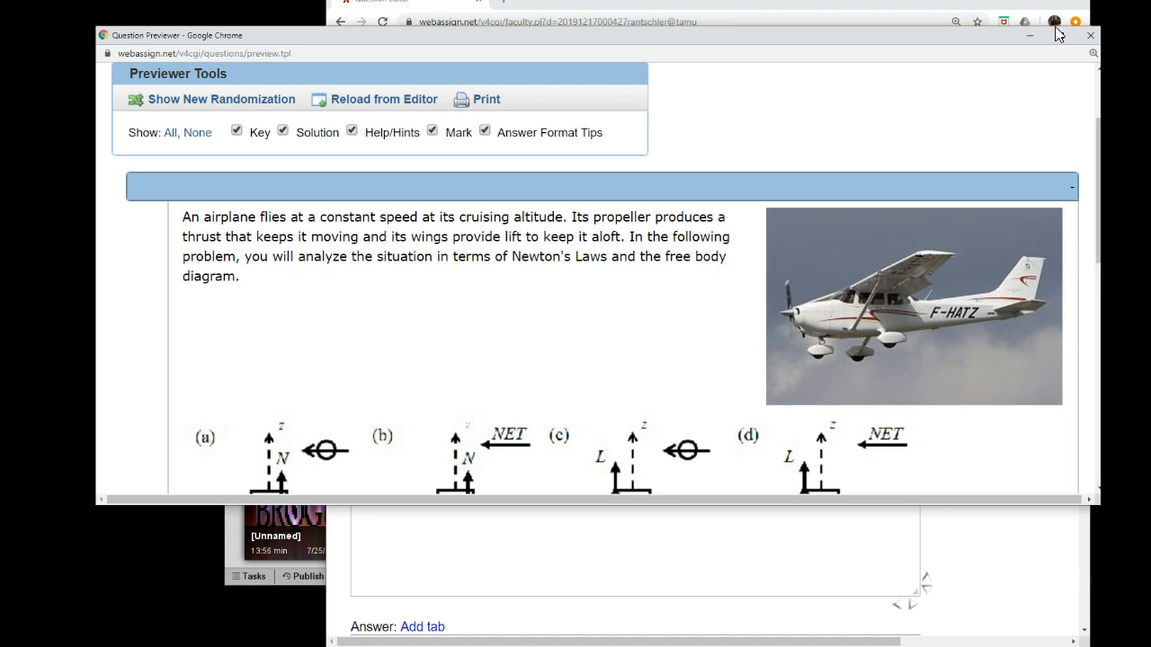
left_click(1089, 35)
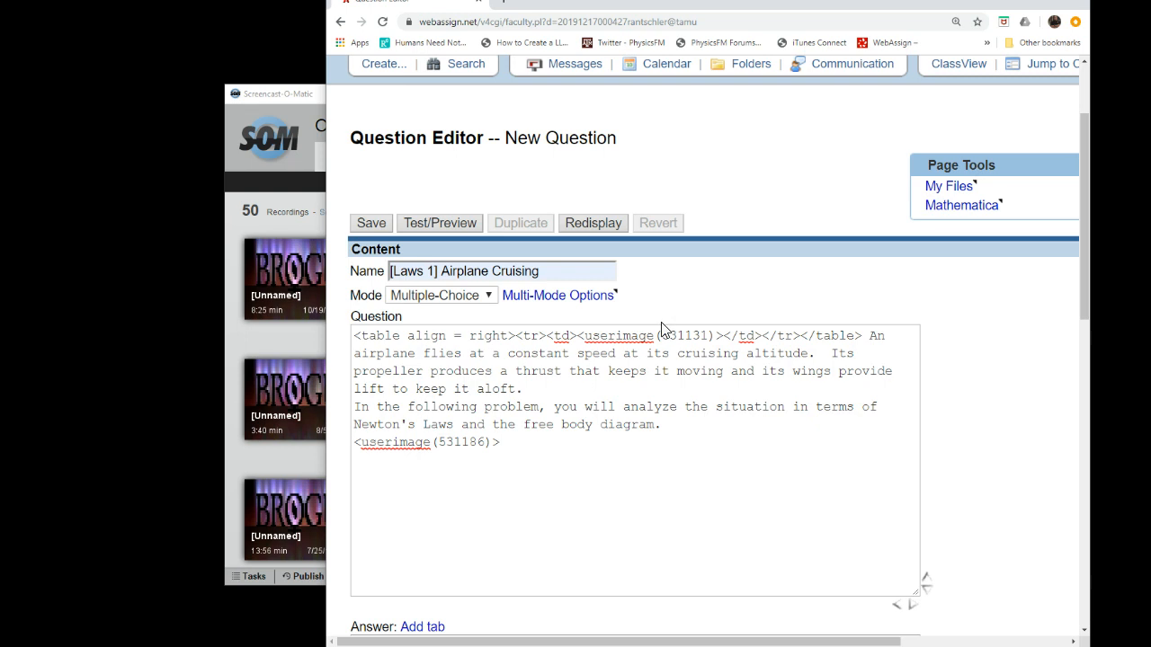
Step: Put "<BR><br>" back after "aloft.", add the same tags after "diagram.", and start a new line before the second userimage tag
left_click(635, 372)
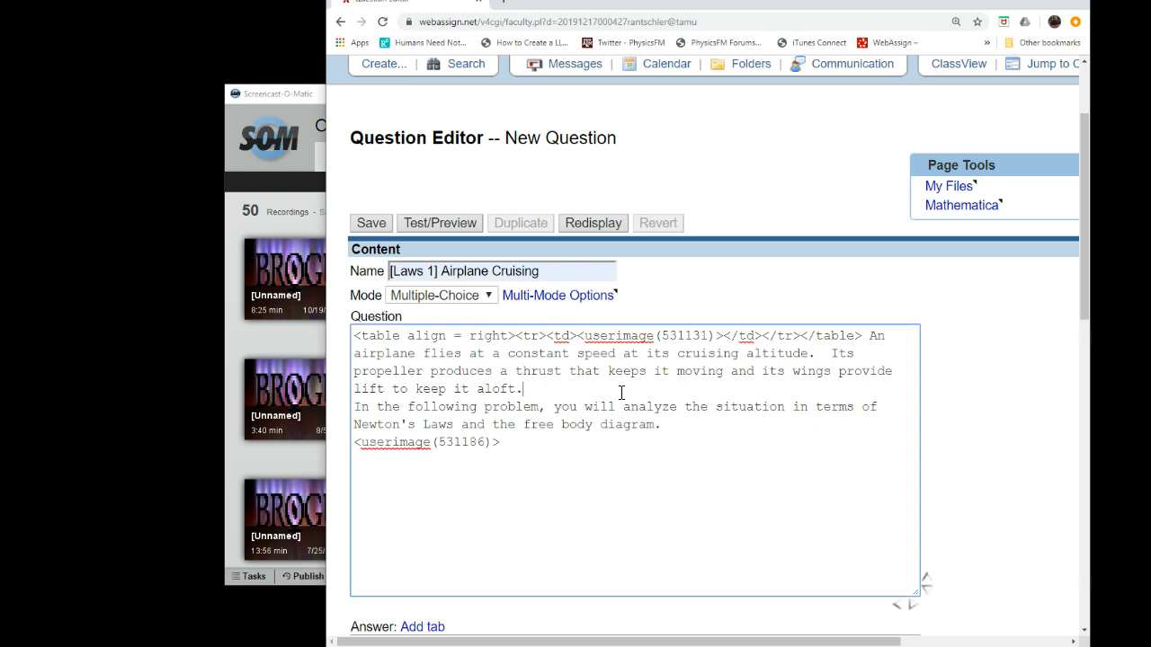
key("ctrl+v")
left_click(677, 423)
key("ctrl+v")
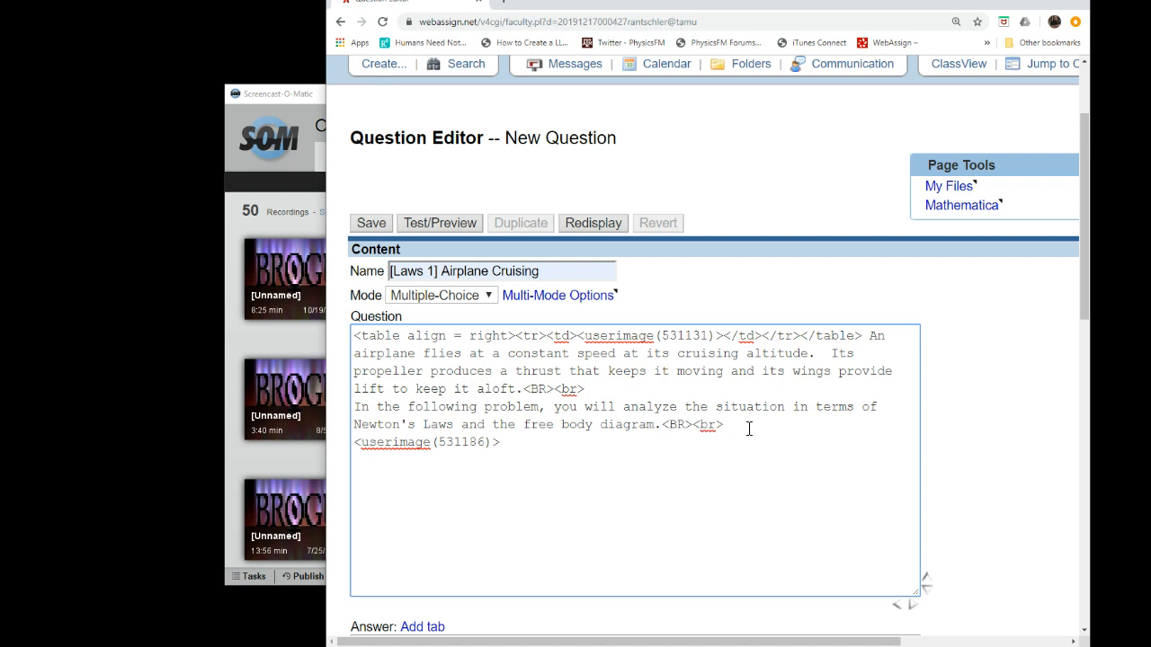
key("Return")
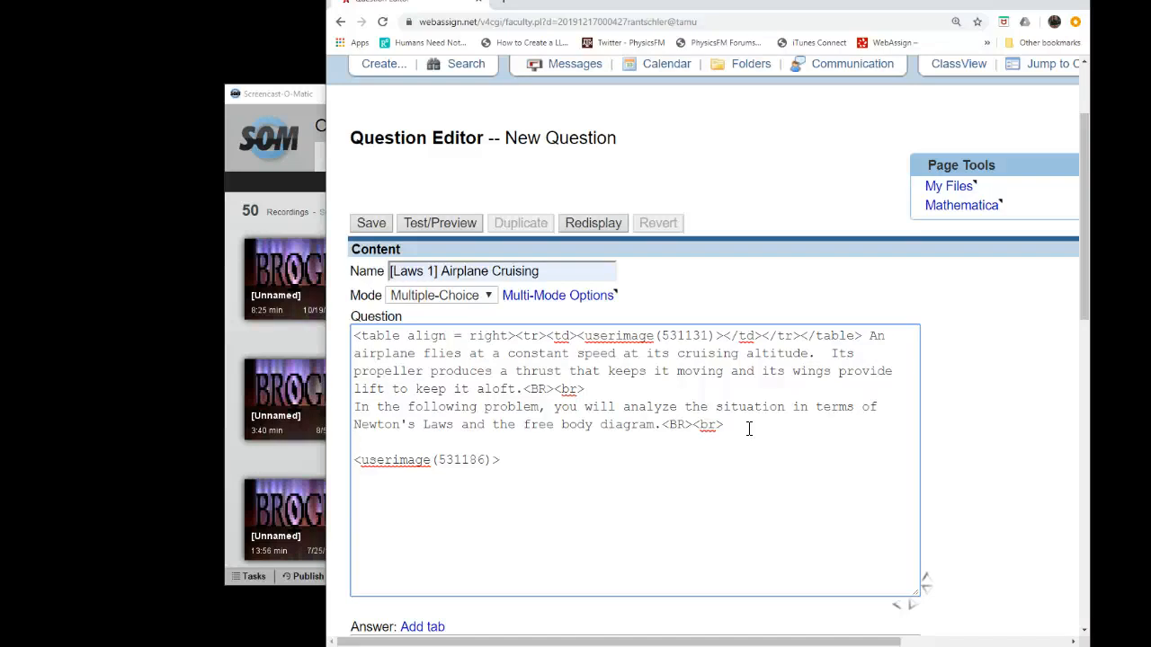
Step: Write part (a)'s opening sentence: "(a) To start the problem, you should ask yourself how Newton's Laws come into the situation and why."
type("(a)")
type("To start the problem, you shoul")
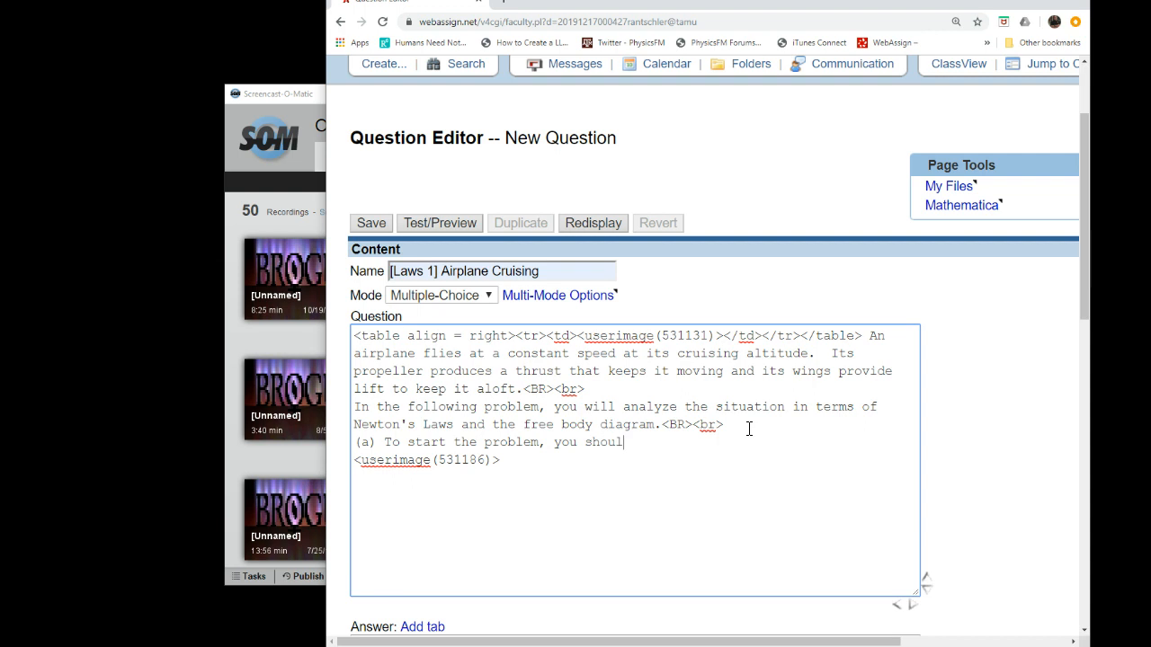
type("d ask yourself what kind")
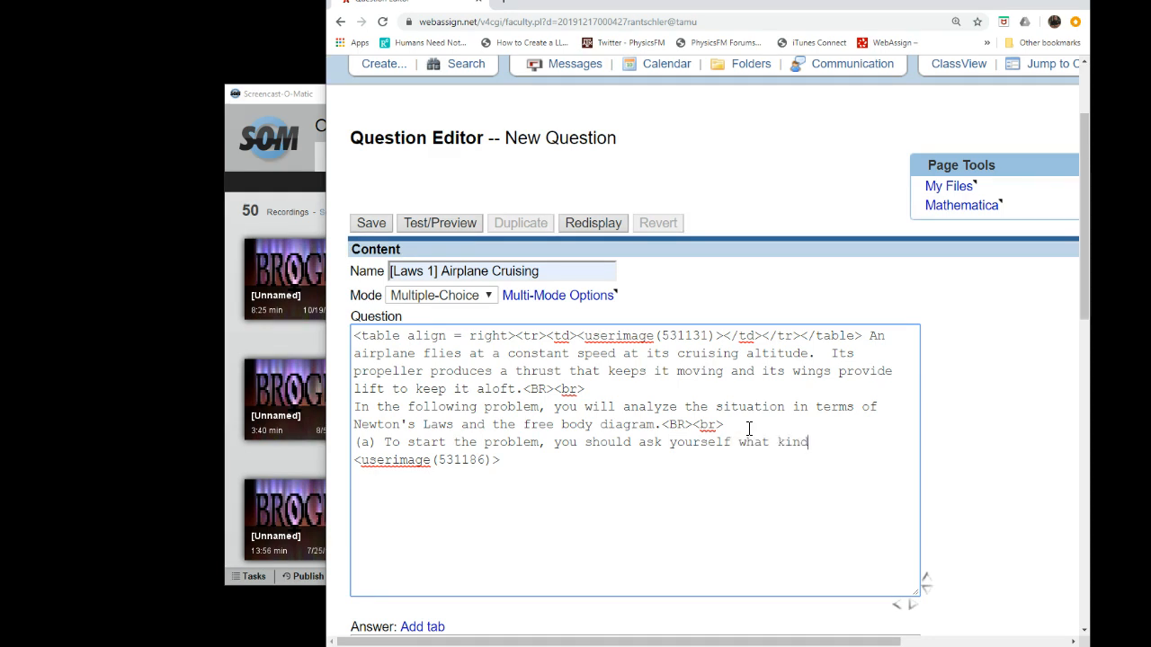
key("BackSpace")
key("BackSpace")
key("BackSpace")
key("BackSpace")
key("BackSpace")
key("BackSpace")
key("BackSpace")
key("BackSpace")
key("BackSpace")
type("how Newton's Laws come into the ")
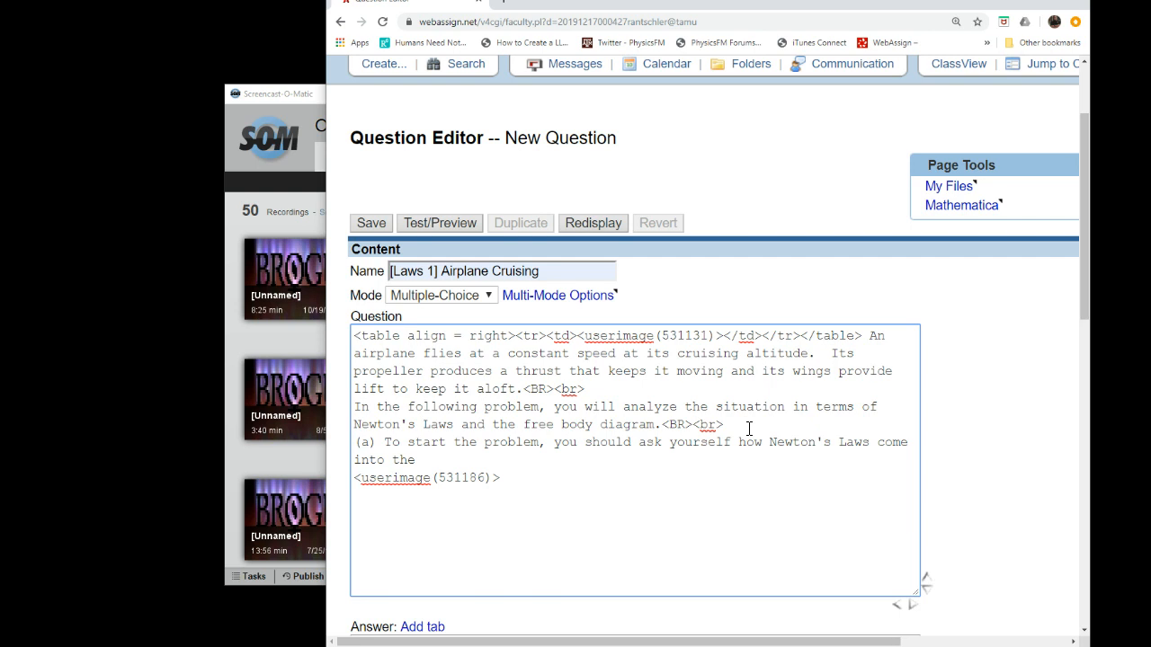
type("situation and why")
Step: Begin the following sentence with "The table below has a list of five reasons that you might choose either"
type("The table ")
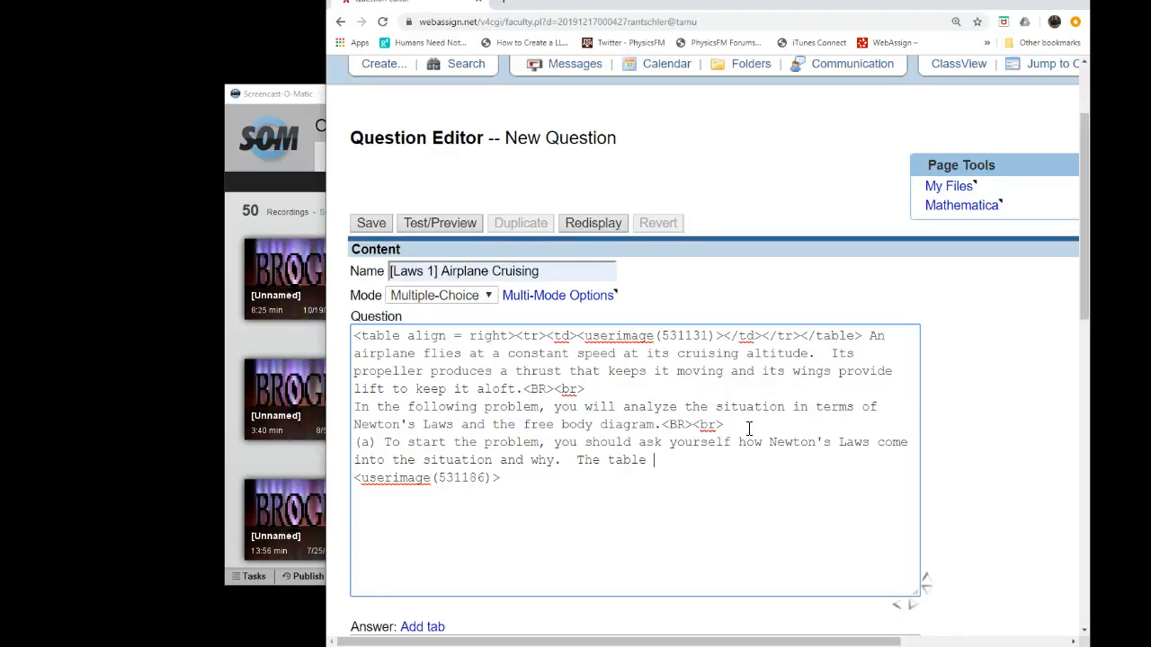
type("below")
key("BackSpace")
key("BackSpace")
type("ow ")
type("has a list of five reason")
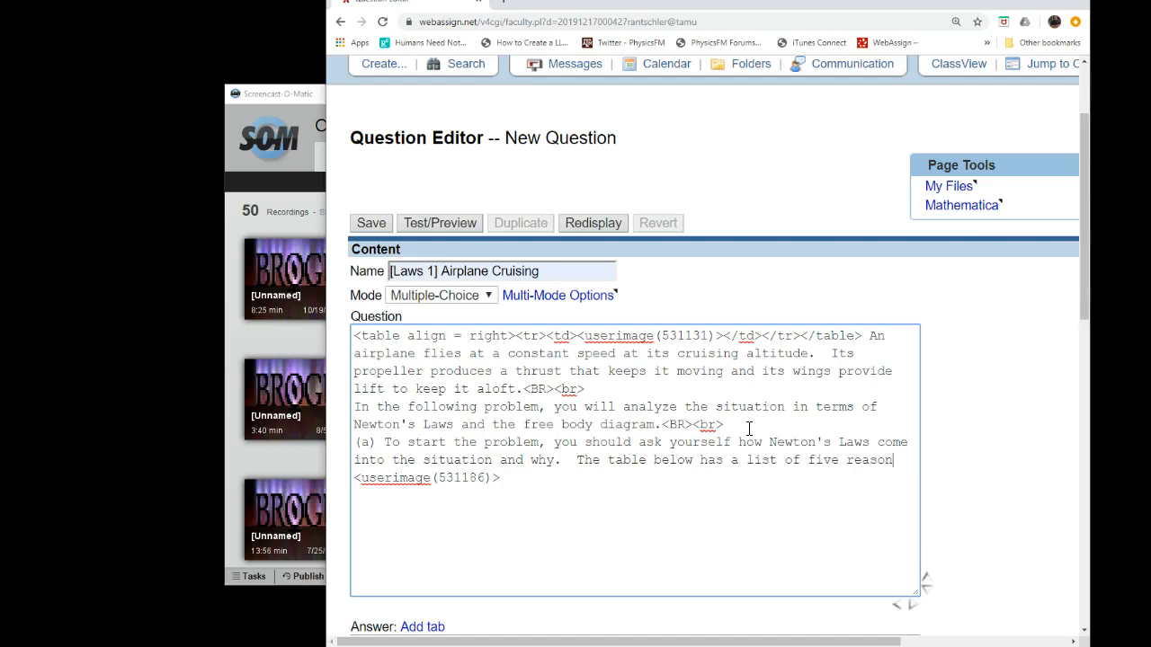
type("s that youy")
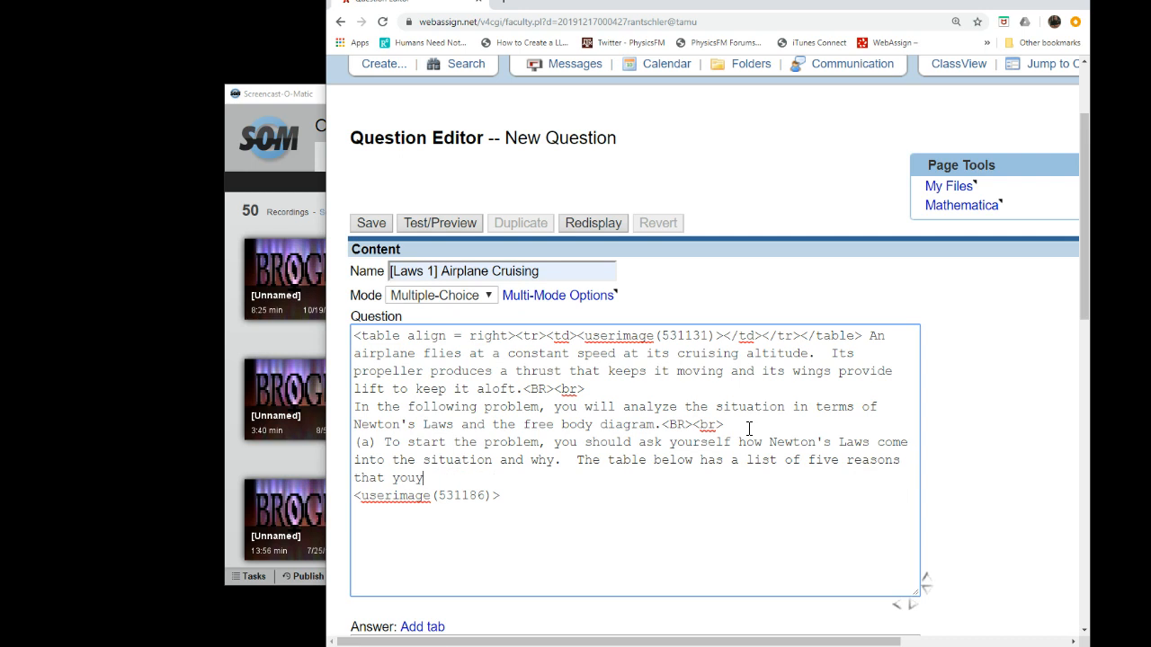
key("BackSpace")
type(" might choose eith")
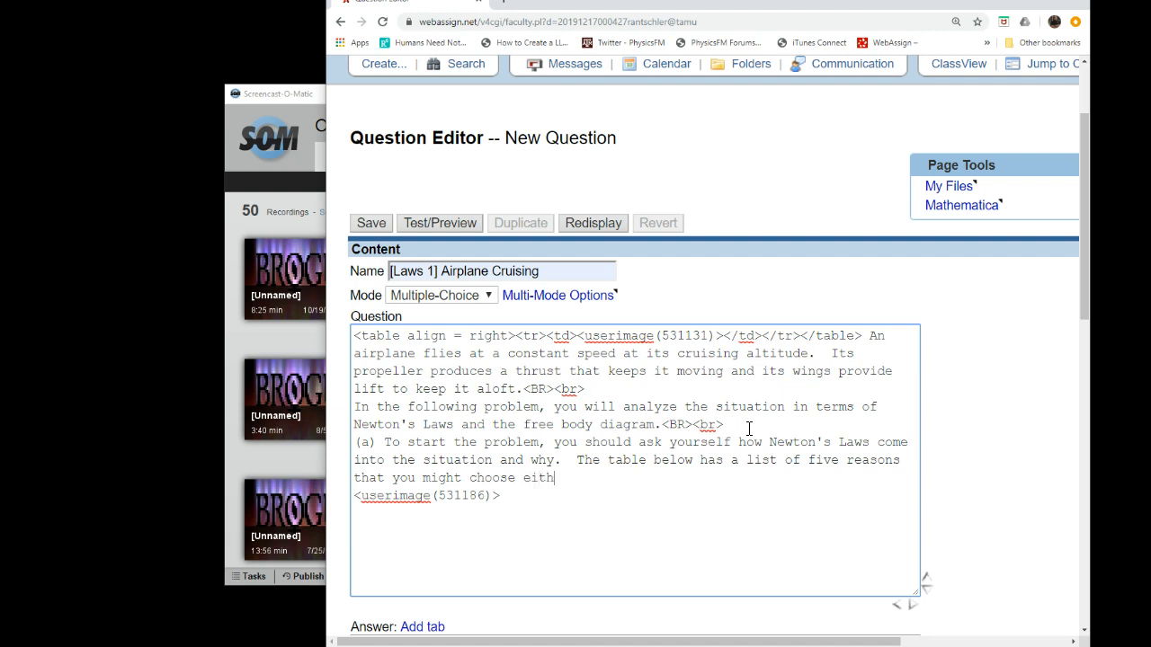
type("er the")
key("BackSpace")
key("BackSpace")
key("BackSpace")
key("BackSpace")
Step: Continue the sentence with "Newton's 1<sup>st</sup> Law or Newton's 2<sup>nd</sup> Law", using superscript tags for the ordinals
type("Newton's 1<sup>st</s")
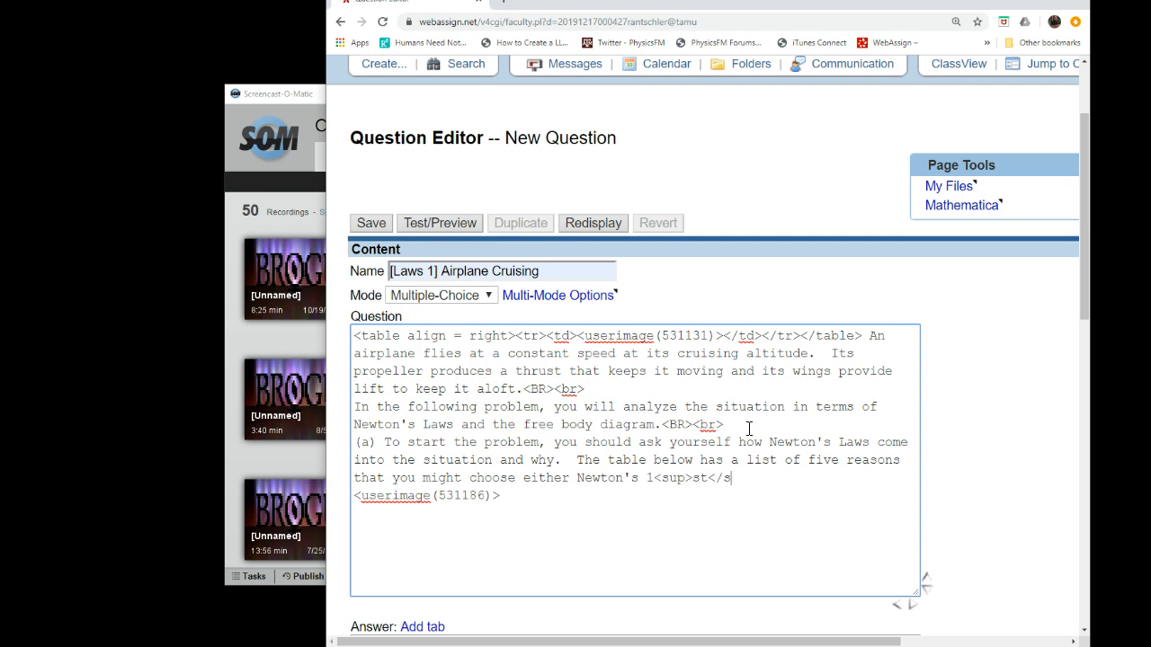
type("up> Law or Newton's 2<nd")
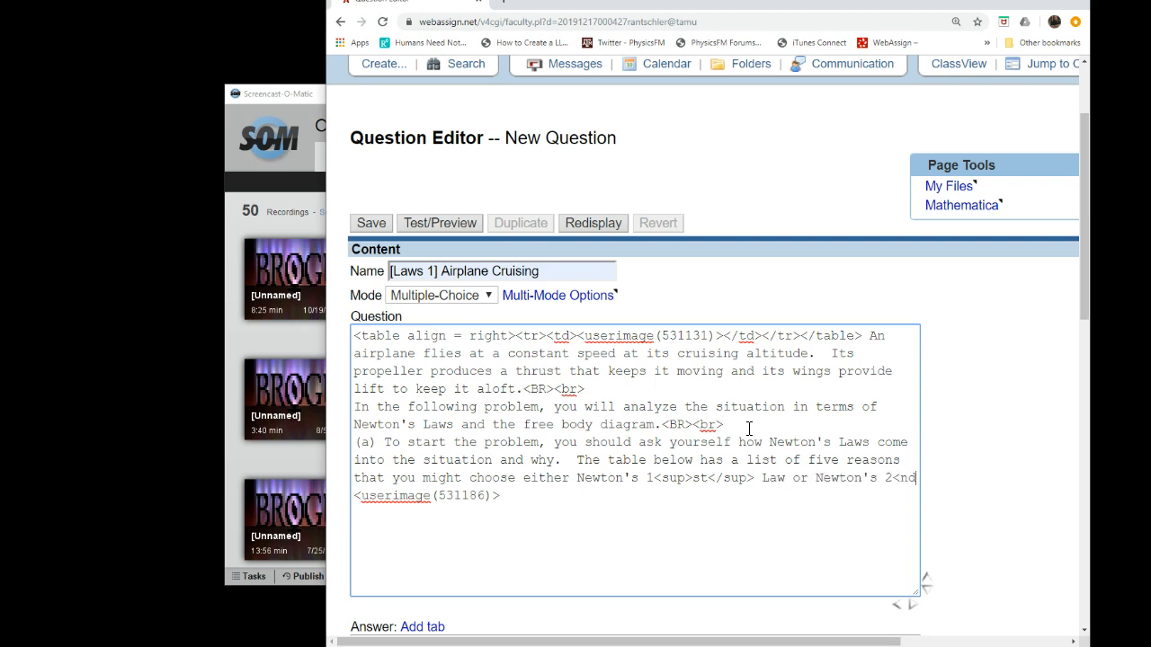
key("BackSpace")
key("BackSpace")
type("sup>")
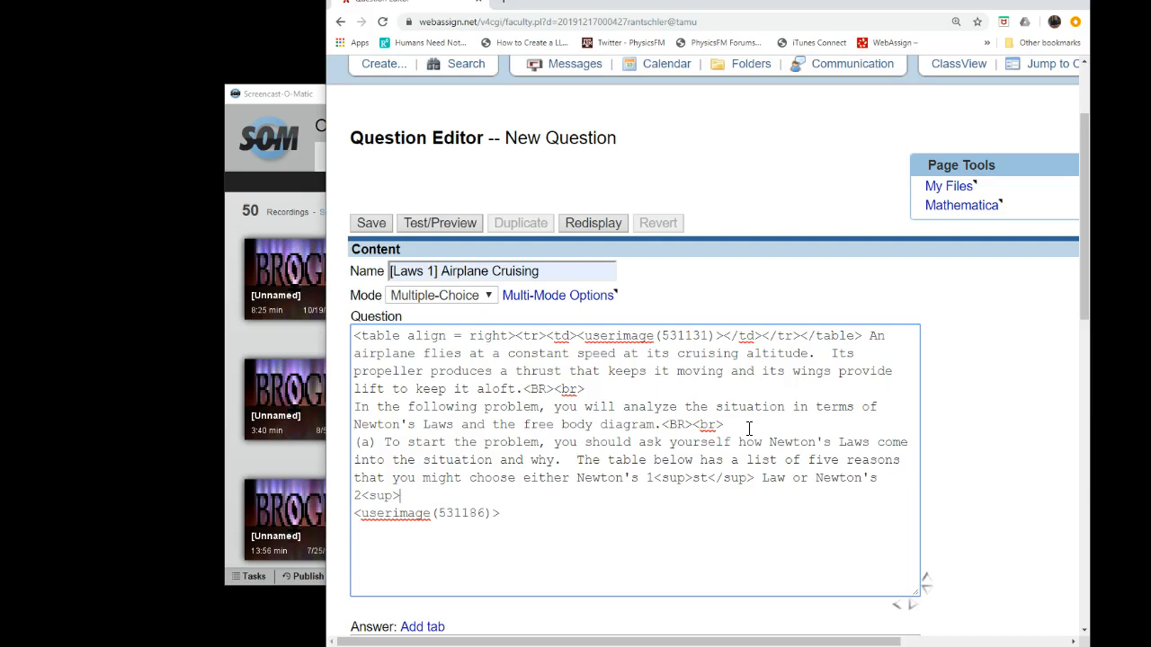
type("nd</")
type("sup>")
type(" Law")
Step: Extend the sentence after "Law" with ", and has columns for each"
type(" and")
key("BackSpace")
key("BackSpace")
key("BackSpace")
key("BackSpace")
key("BackSpace")
type(", cross")
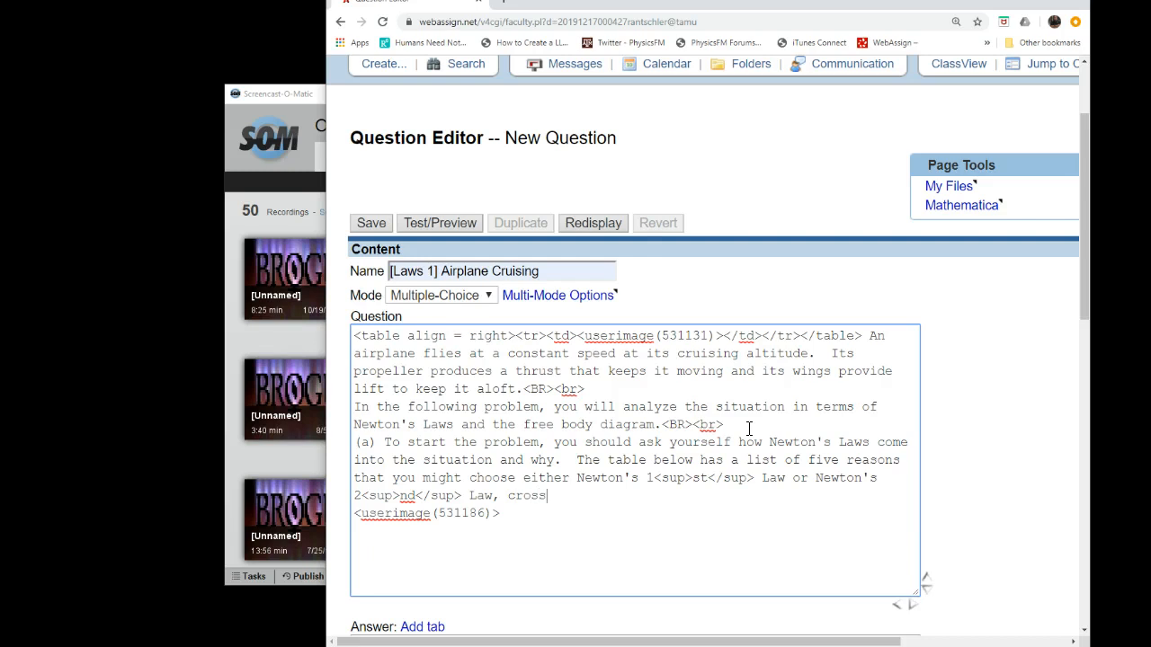
key("BackSpace")
key("BackSpace")
key("BackSpace")
key("BackSpace")
key("BackSpace")
key("BackSpace")
key("BackSpace")
key("BackSpace")
type(", and has columns for each ")
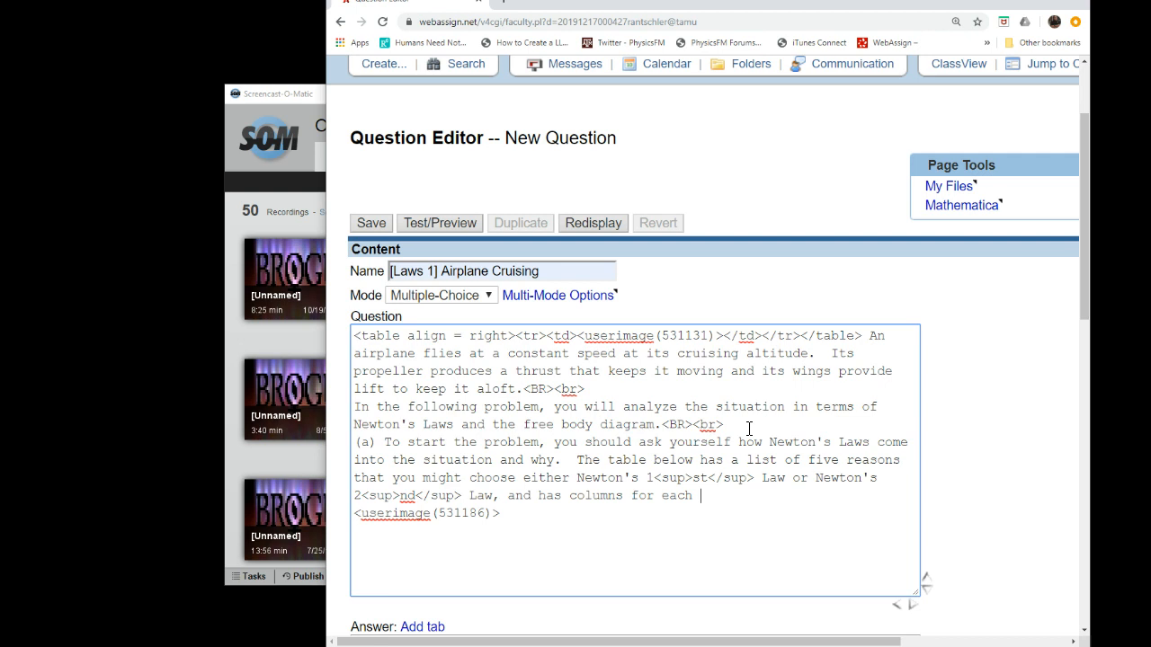
Step: Finish the sentence with "law." and begin the following one with "Choose the button that"
type("law.  Choose the law")
key("BackSpace")
key("BackSpace")
key("BackSpace")
type("button")
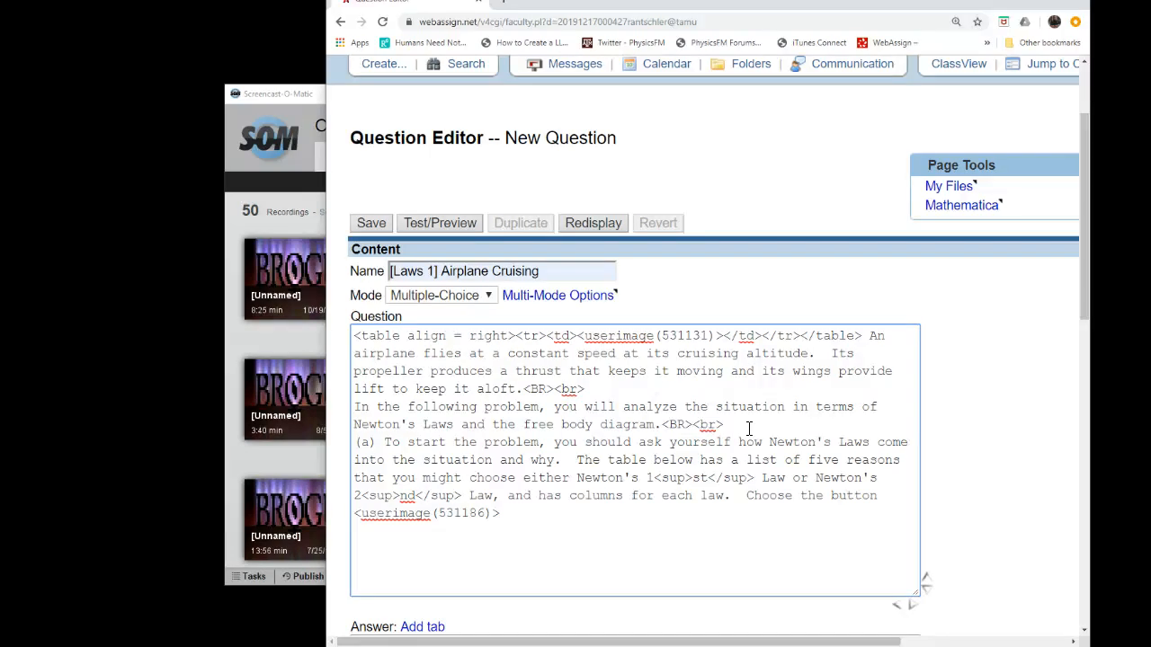
type("that")
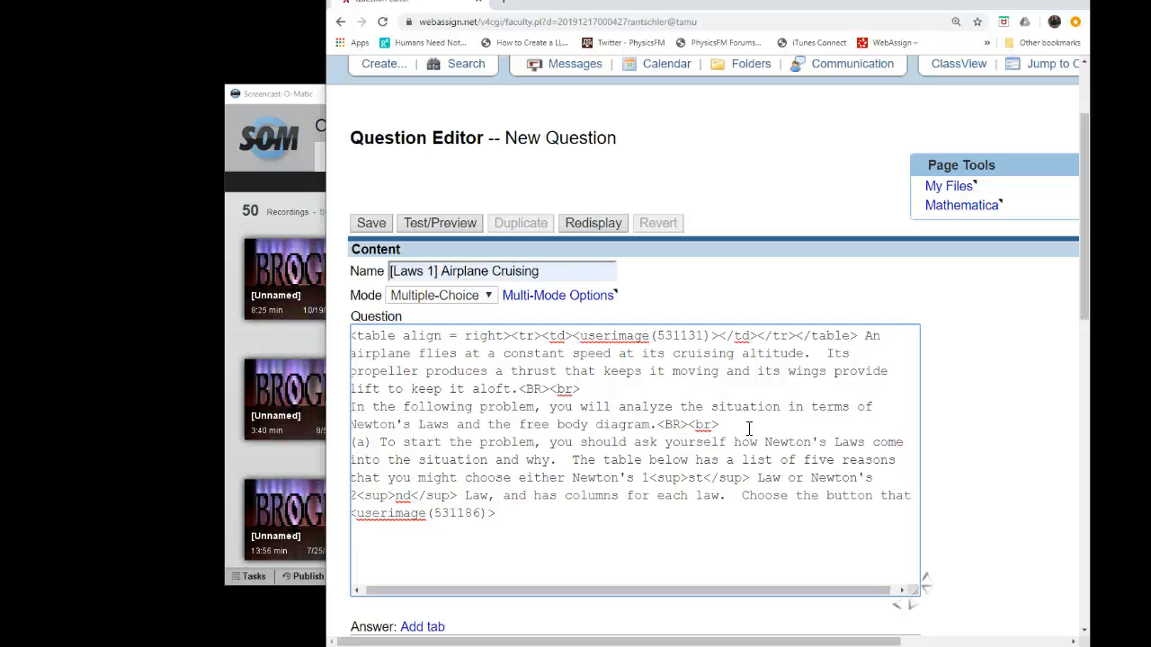
Step: Complete the instruction with "best represents the law and the reason for using it in this problem."
type(" best repre")
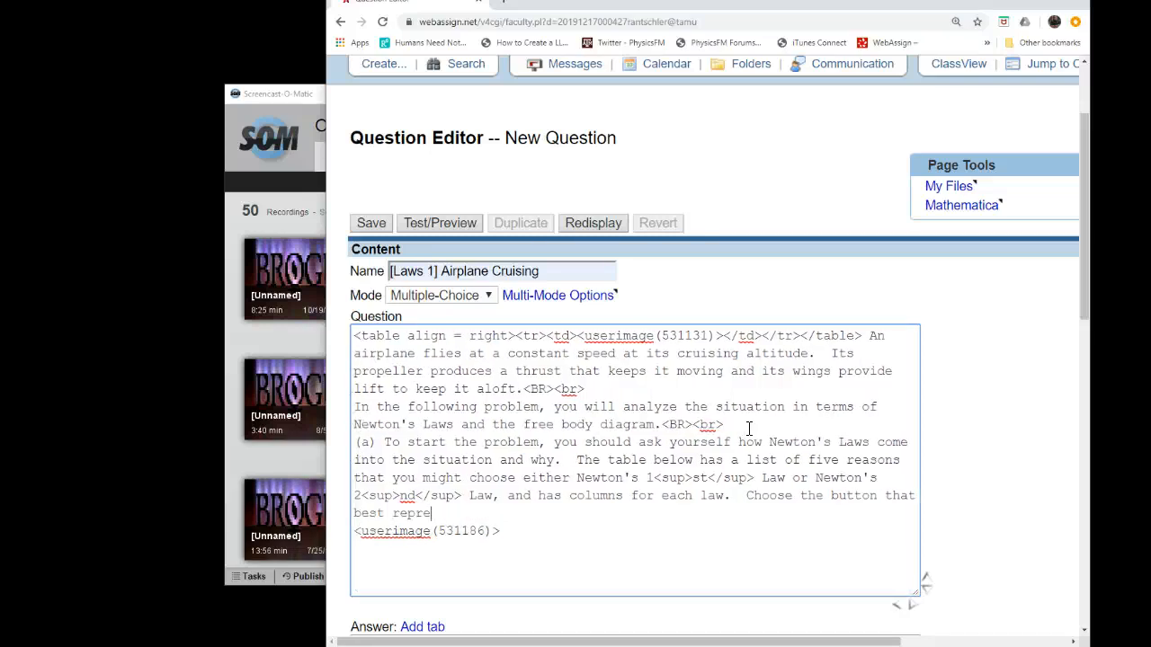
type("sents the law and the reason ")
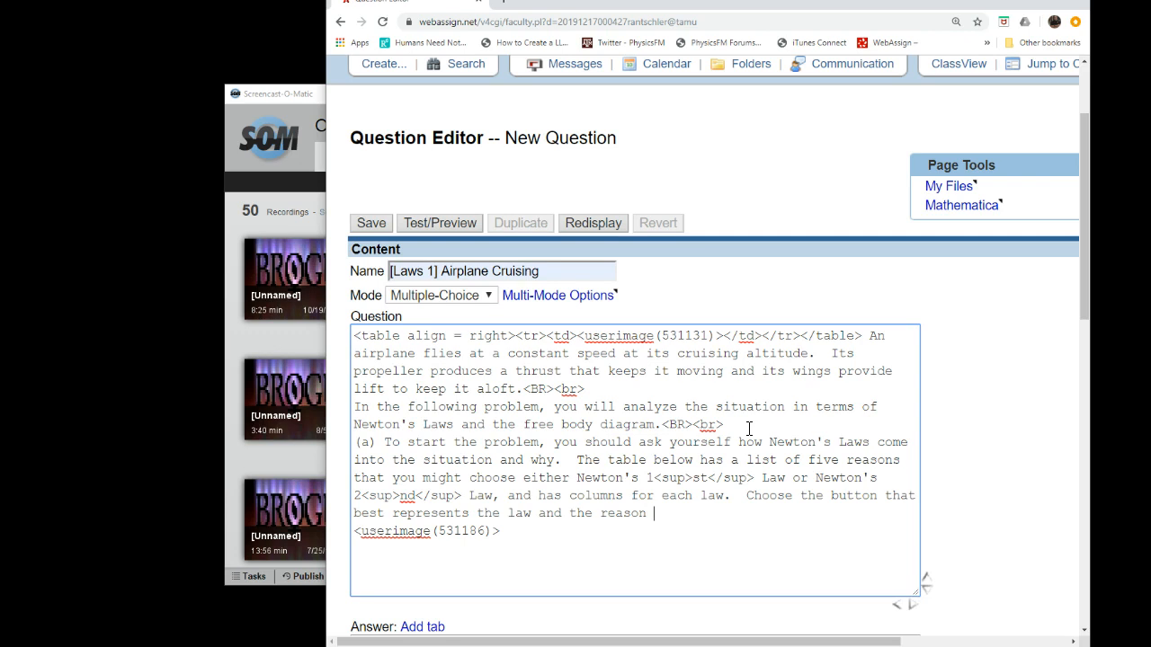
type("for using it in this problem.")
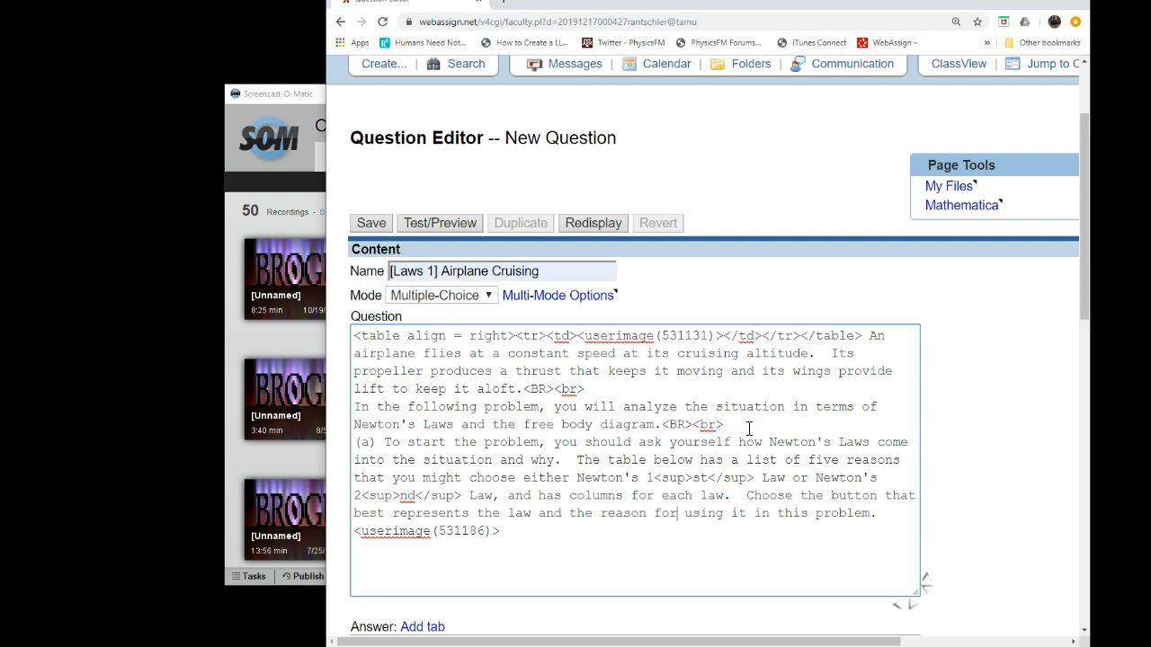
Step: Insert "correct" before "law" in the last sentence and delete "best" before "represents"
type("correct")
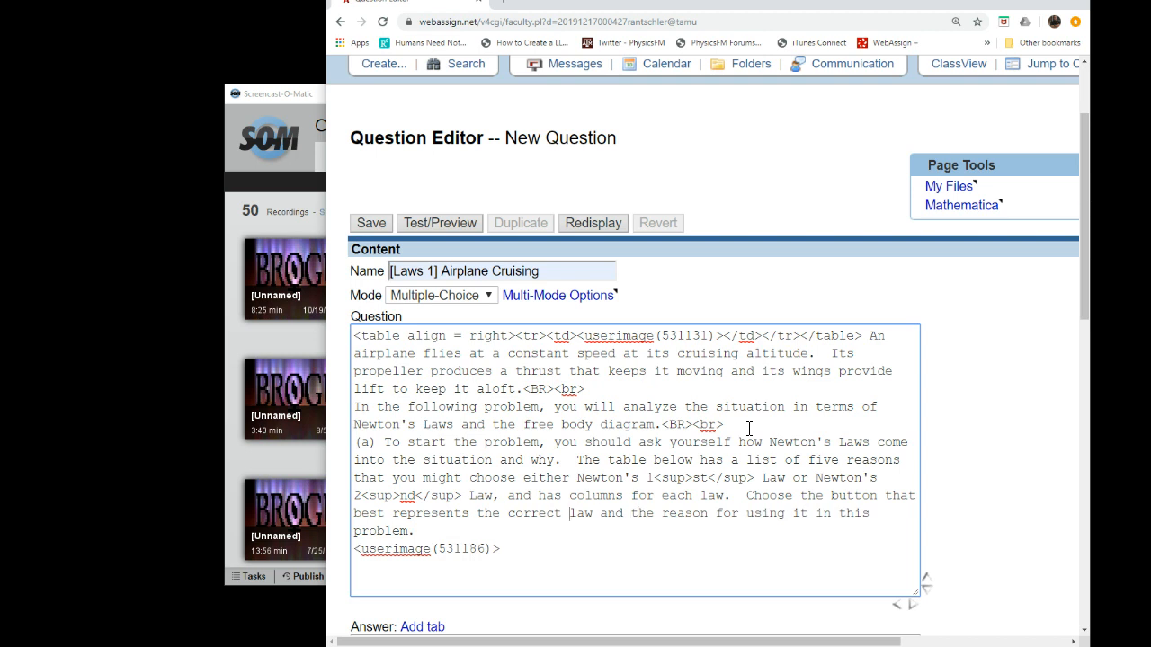
key("BackSpace")
key("BackSpace")
key("BackSpace")
key("BackSpace")
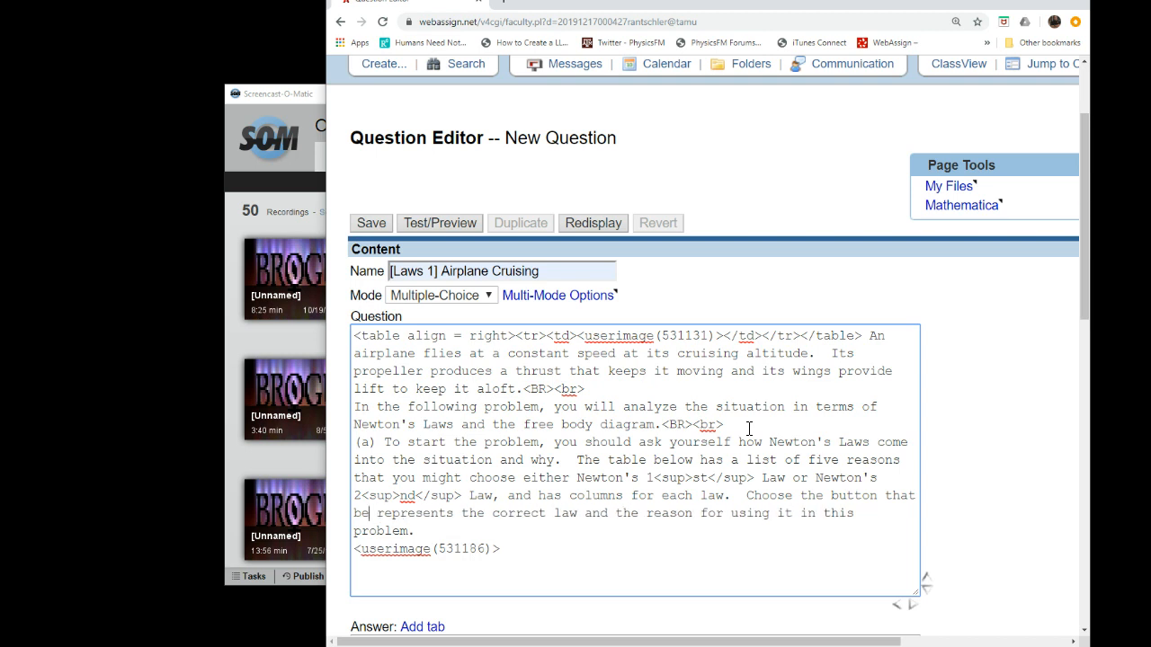
Step: Insert "best" before "reason" in the last sentence of part (a)
key("Right")
key("Right")
key("Right")
key("Right")
key("Right")
key("Right")
key("Right")
key("Right")
key("Right")
key("Right")
key("Right")
key("Right")
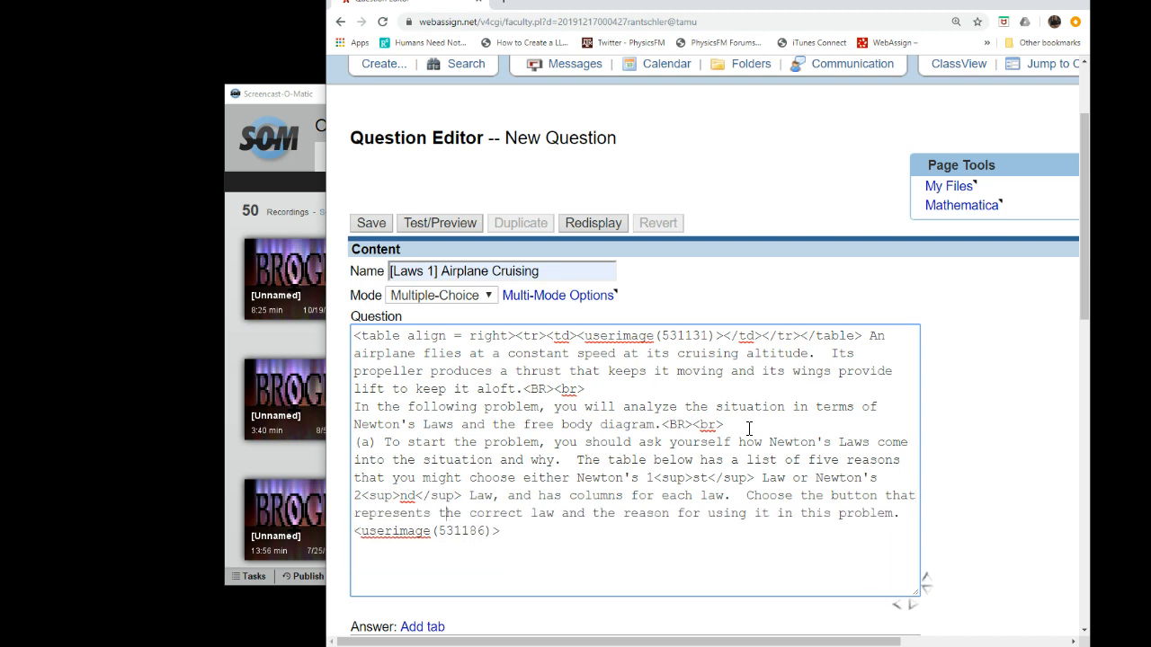
type("best ")
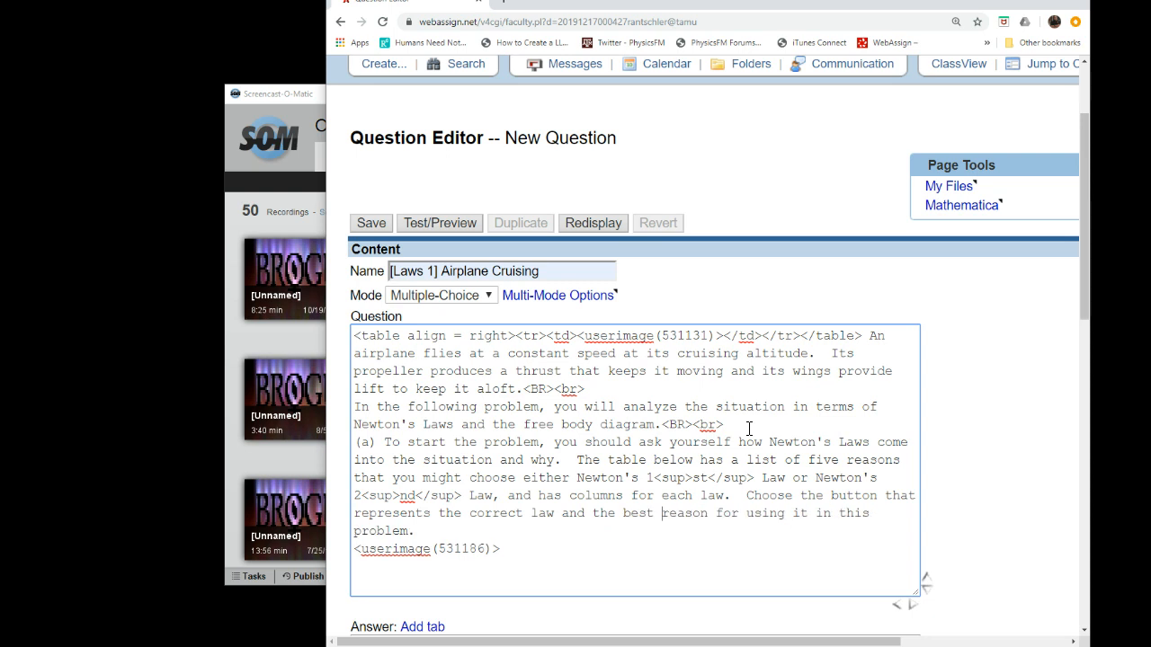
Step: Add "<br><br>" after "problem." and start a table below it with "<table>" and "<tr><td>"
type("<br><br>")
key("Return")
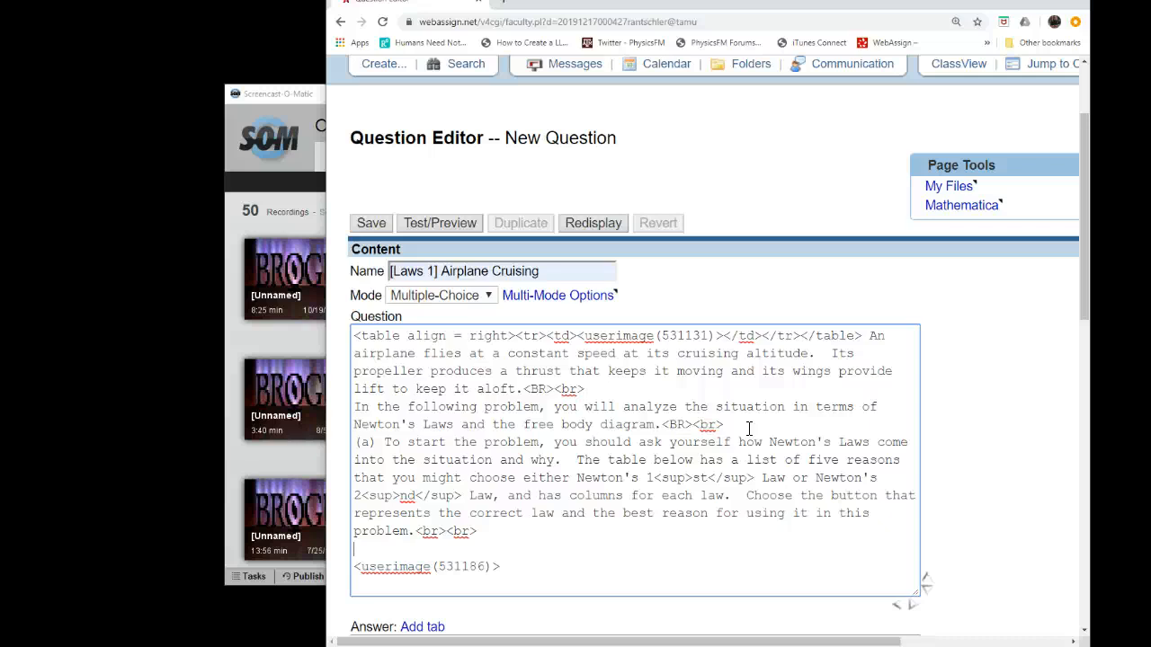
type("<table>")
key("Return")
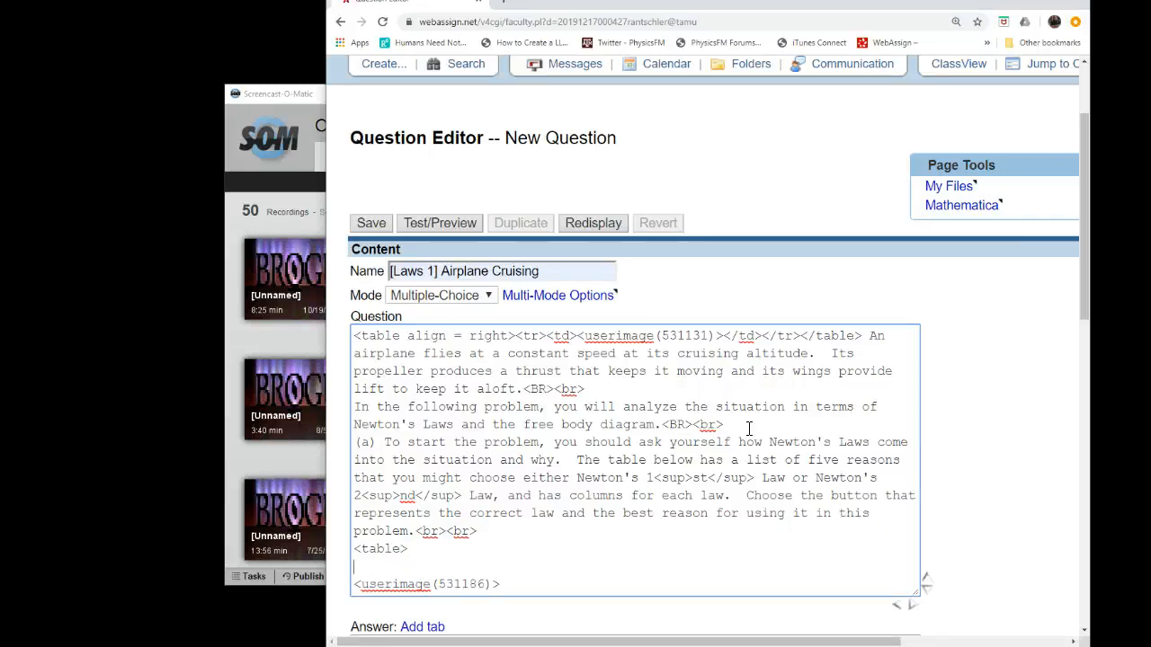
type("<tr><")
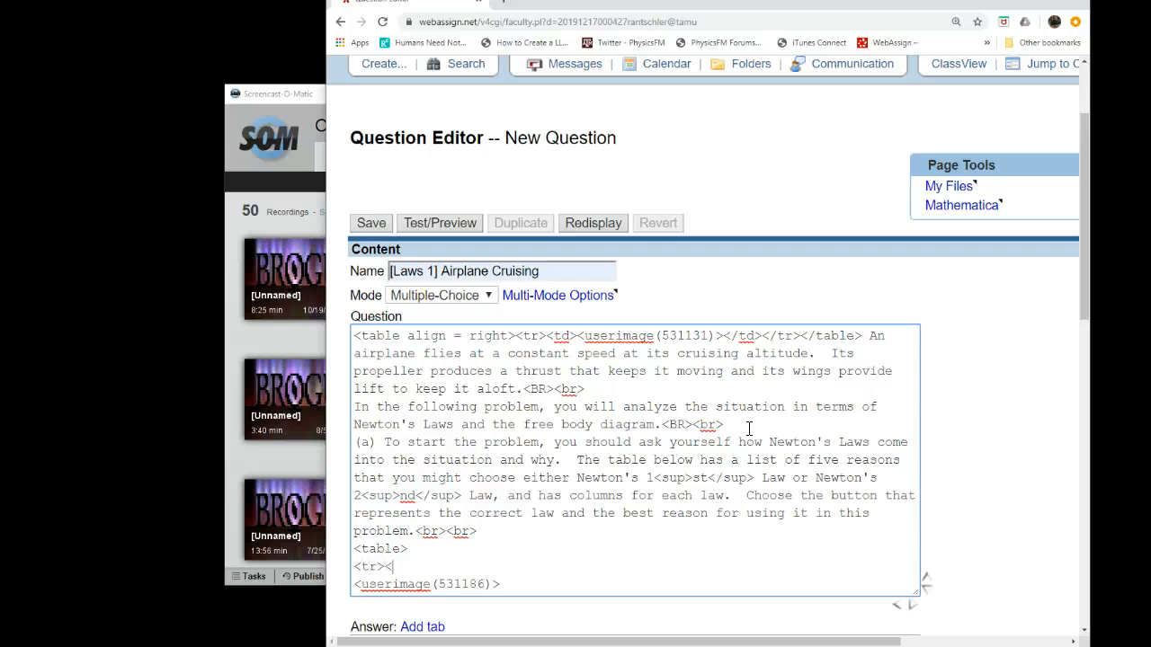
type("td>")
Step: Enter the first header cell's text "Representation\Law" and close the cell with "</td>"
left_click_drag(479, 531, 414, 532)
left_click(429, 564)
type("Represt")
key("BackSpace")
type("entation")
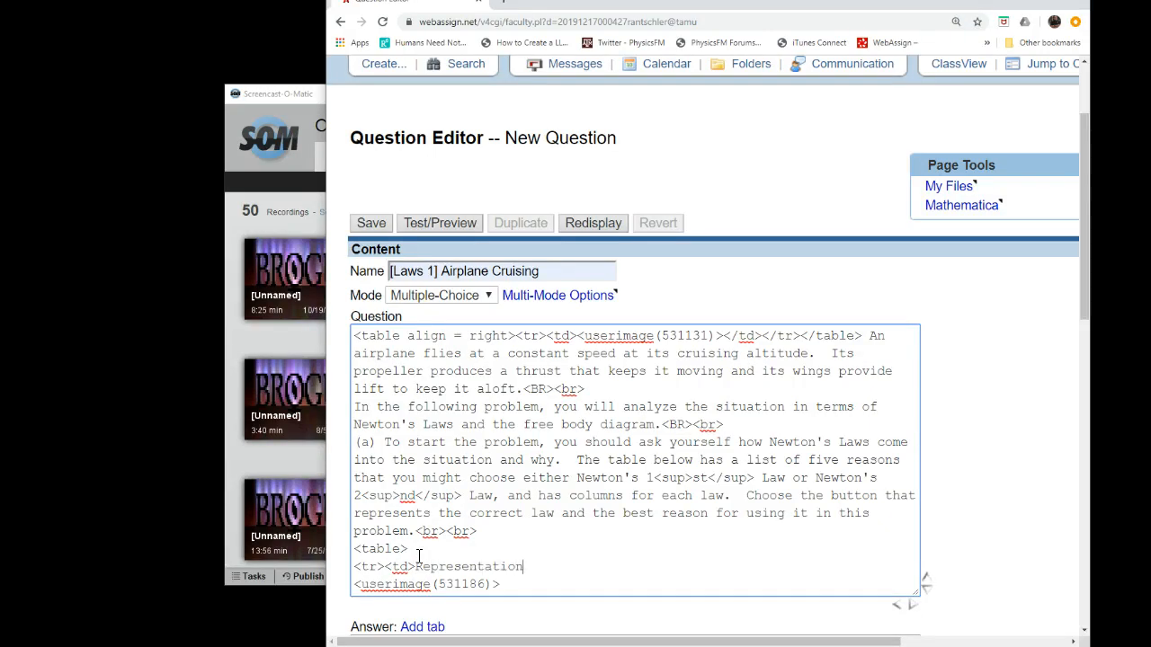
type("\\")
type("Law")
type("<td?")
key("BackSpace")
key("BackSpace")
key("BackSpace")
type("/td>")
Step: Underline the "Representation\Law" heading by enclosing it in "<u>" and "</u>" tags
left_click(418, 557)
type("<u>")
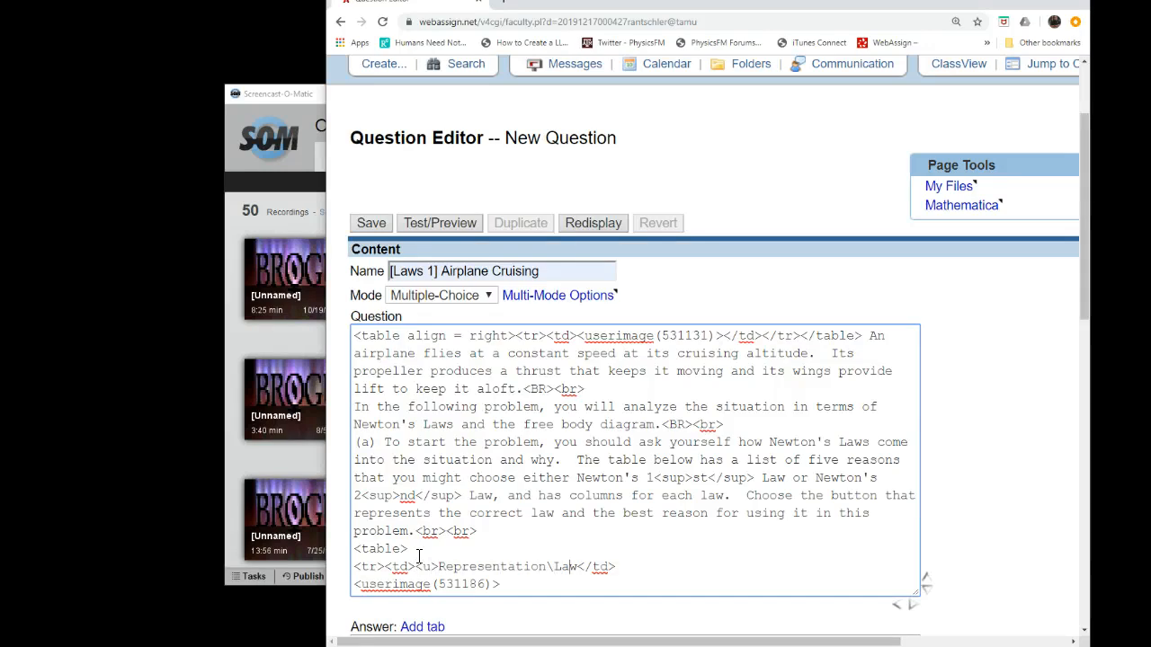
key("Right")
key("Right")
key("Right")
type("</u>")
Step: Add a second header cell with underlined "N1" and open a third one with "<td><u>"
key("Right")
key("Right")
key("Right")
key("Right")
key("Right")
type("<")
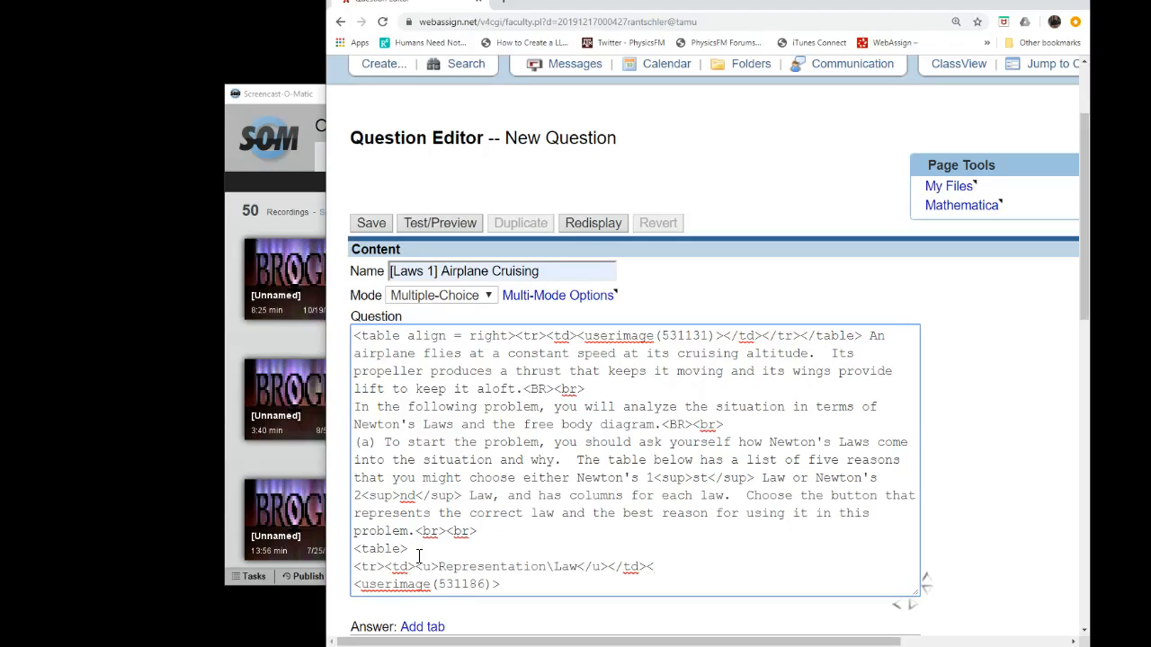
type("td>")
type("<u>")
type("Newton'")
key("BackSpace")
key("BackSpace")
key("BackSpace")
key("BackSpace")
key("BackSpace")
key("BackSpace")
key("BackSpace")
type("1")
key("BackSpace")
type("N1</td>")
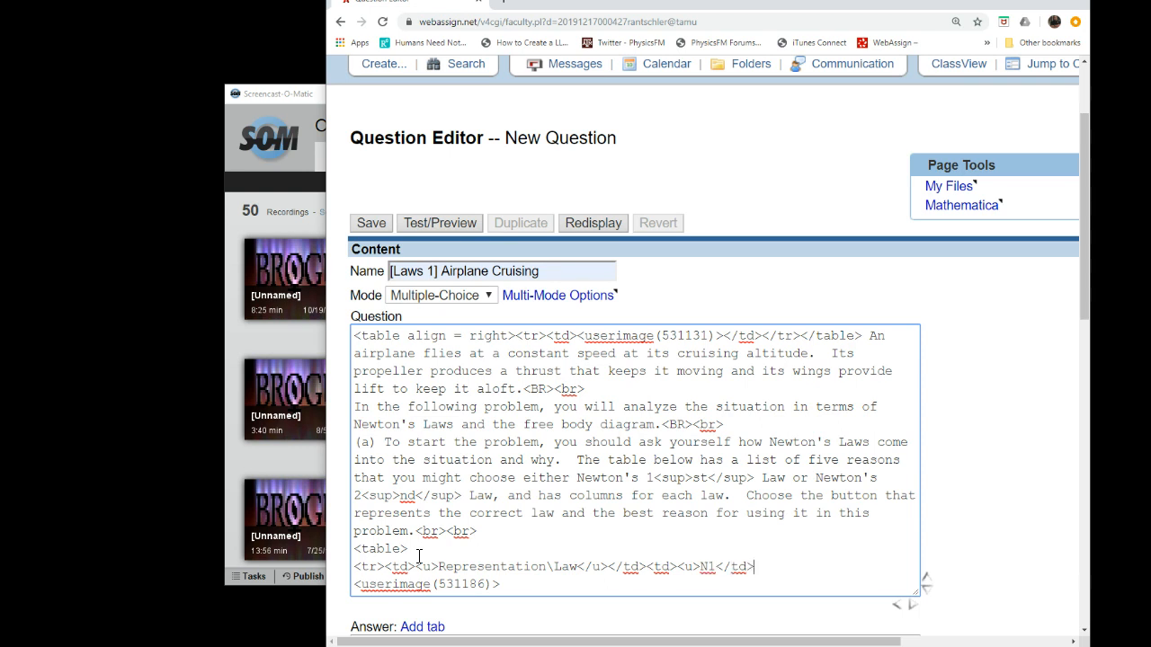
key("BackSpace")
key("BackSpace")
key("BackSpace")
type("u></td><td><u>")
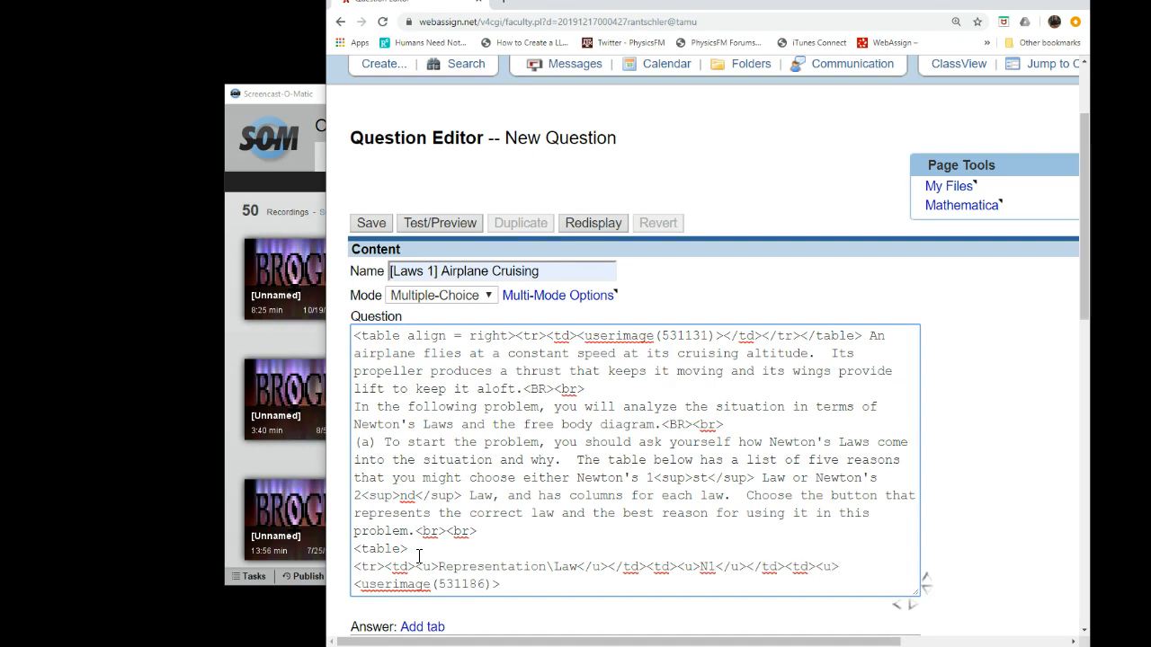
Step: Fill the third header cell with underlined "N2", close the row, and add "</table>" on a new line
type("N2</")
type("u></td")
type("></t")
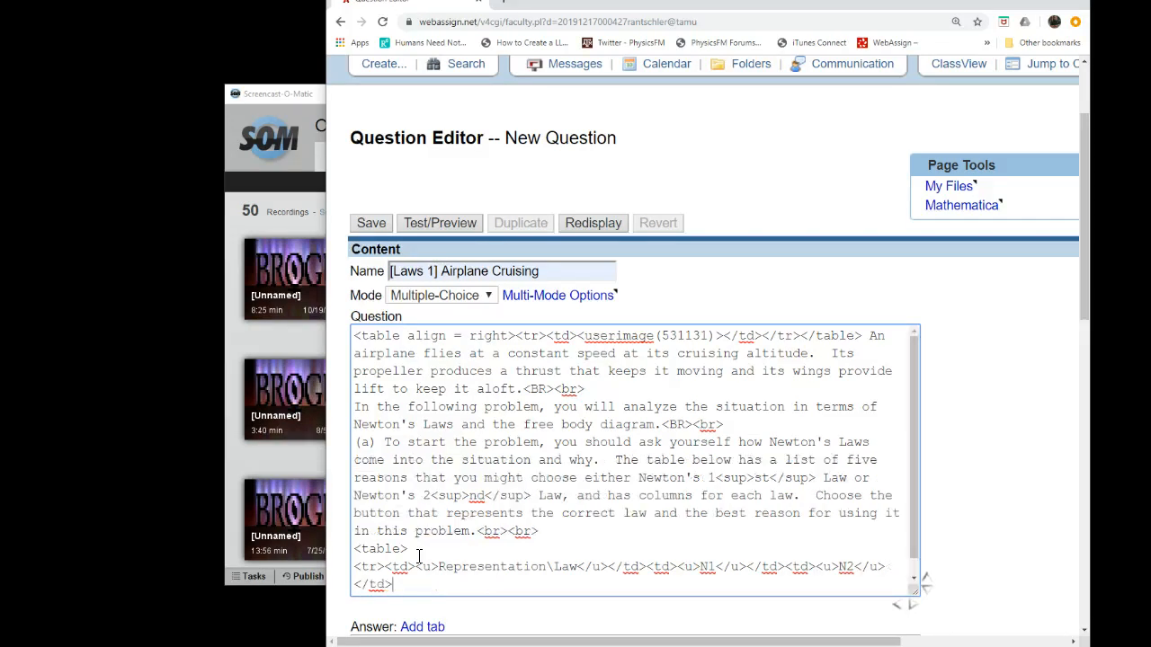
type("r>")
key("Return")
type("<")
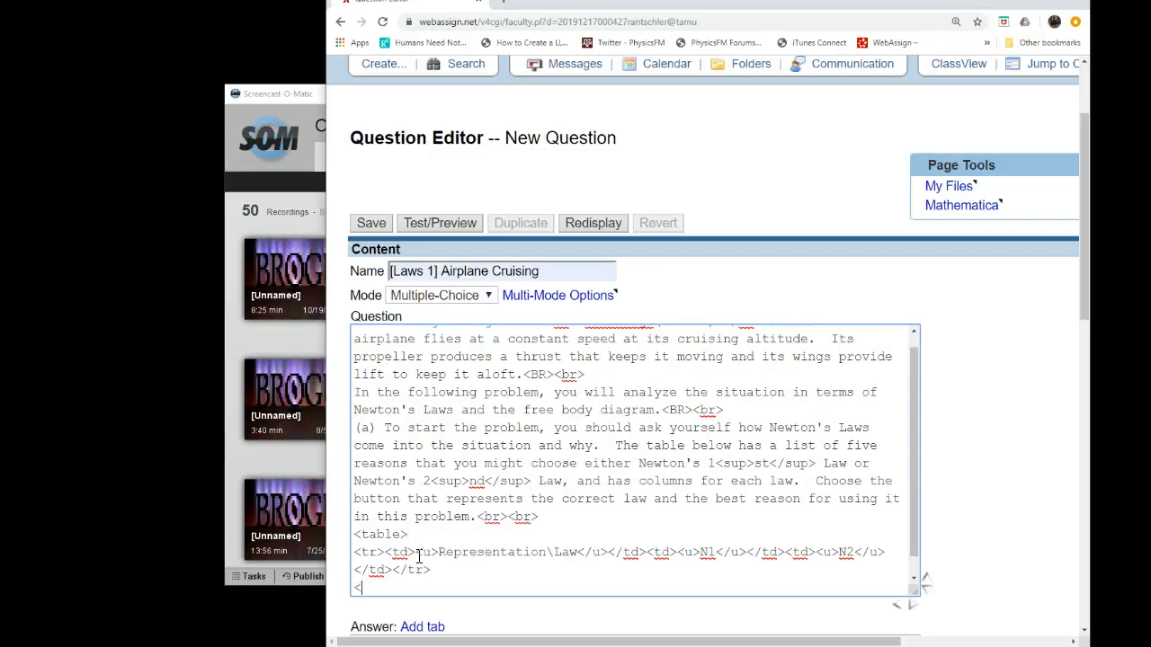
type("/table>")
Step: Insert the abbreviation "(N1)" after "Newton's 1<sup>st</sup> Law" in the part (a) text
key("Down")
key("Left")
key("Left")
key("Left")
key("Left")
key("Left")
key("Left")
key("Left")
key("Left")
key("Left")
key("Left")
key("Left")
key("Left")
key("Right")
key("Right")
type("(N1)")
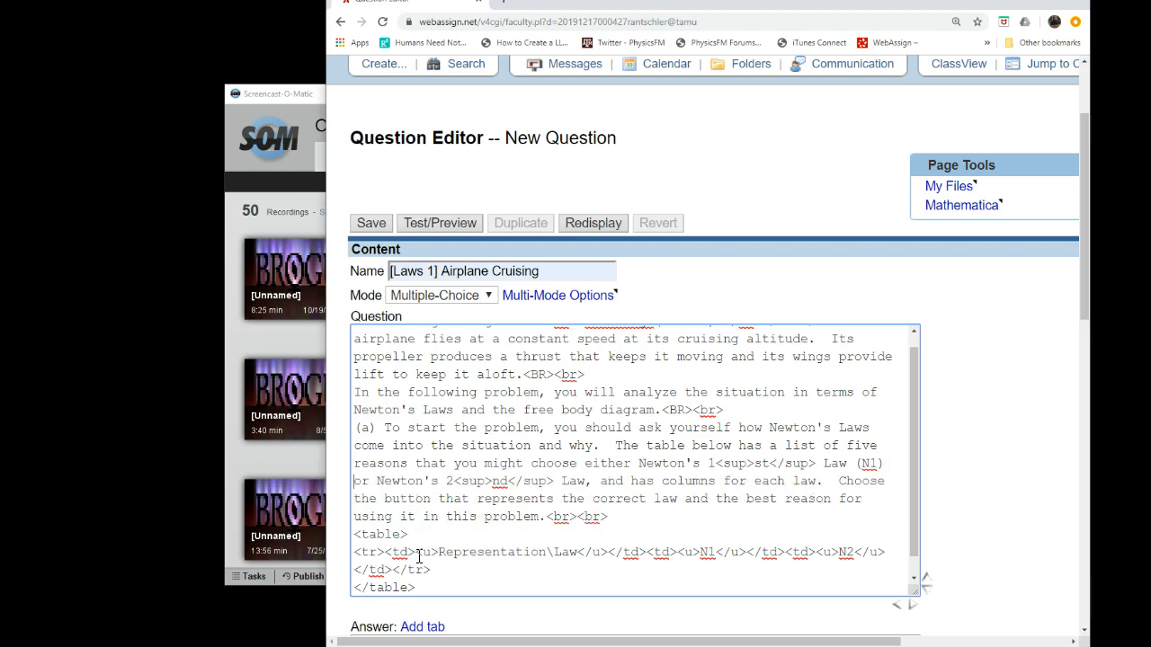
Step: Insert the abbreviation "(N2)" after "Newton's 2<sup>nd</sup> Law" in the part (a) text
key("Right")
key("Right")
key("Right")
key("Right")
key("Right")
key("Right")
key("Right")
key("Right")
key("Right")
key("Right")
key("Right")
key("Right")
key("Right")
key("Right")
key("Right")
type("(")
type("N2)")
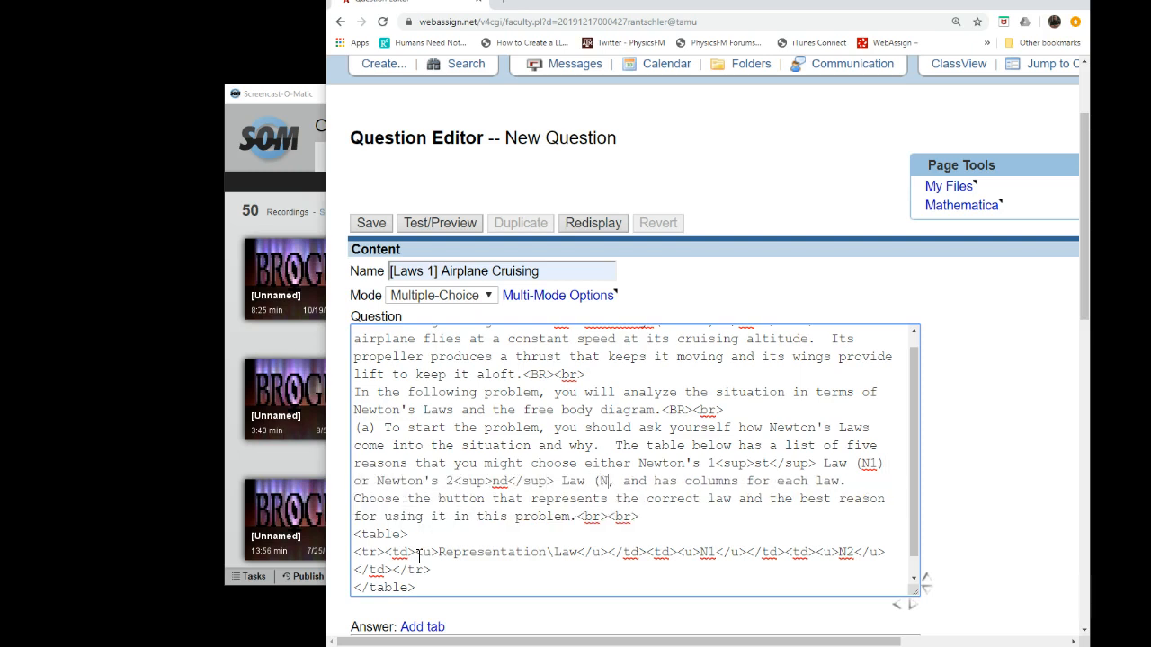
Step: Add an empty table row, "<tr></tr>", on a new line between the header row and "</table>"
key("Down")
key("Down")
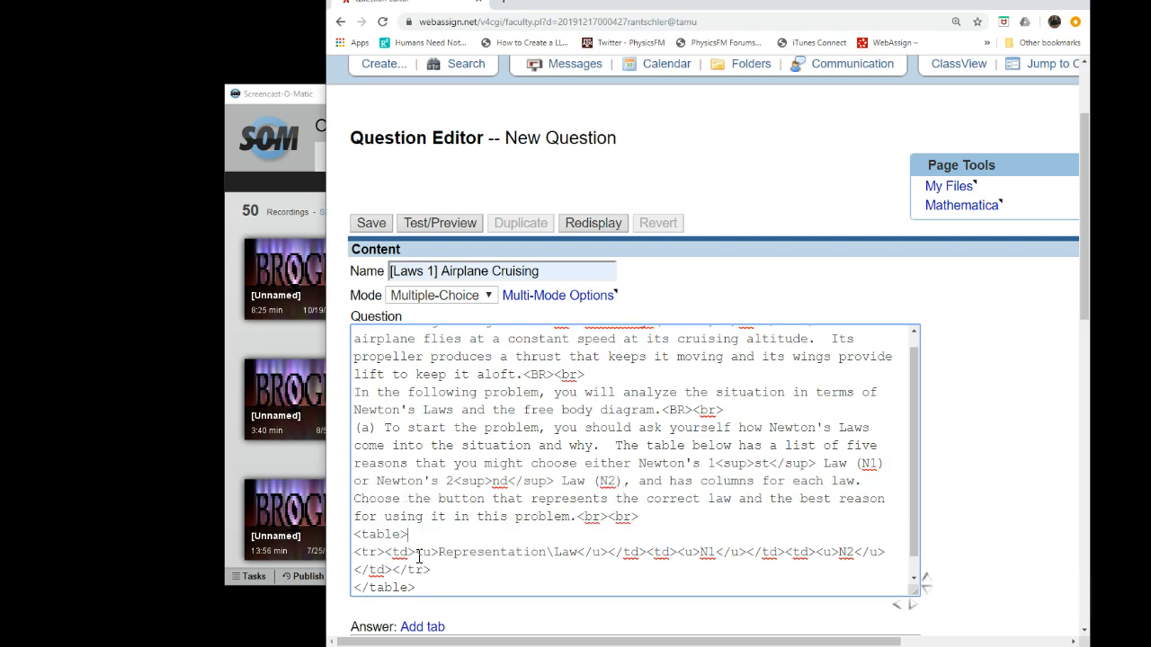
key("Return")
key("Down")
key("Down")
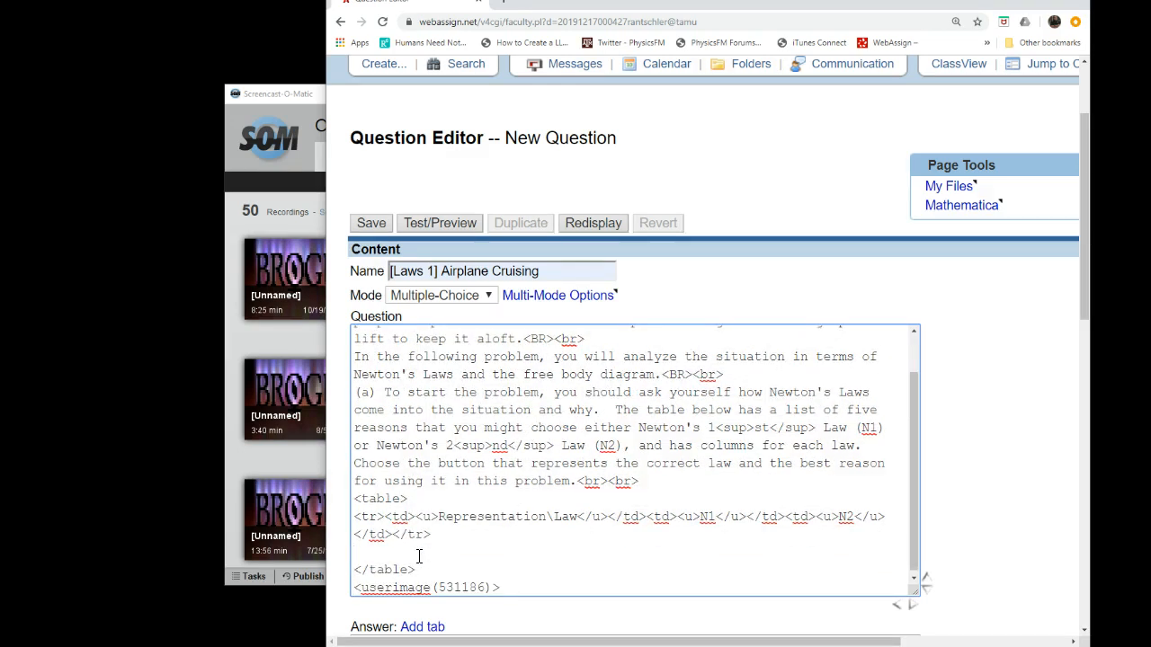
type("<tr></tr>")
Step: Put one empty cell, "<td></td>", inside the new table row
left_click_drag(356, 551, 417, 550)
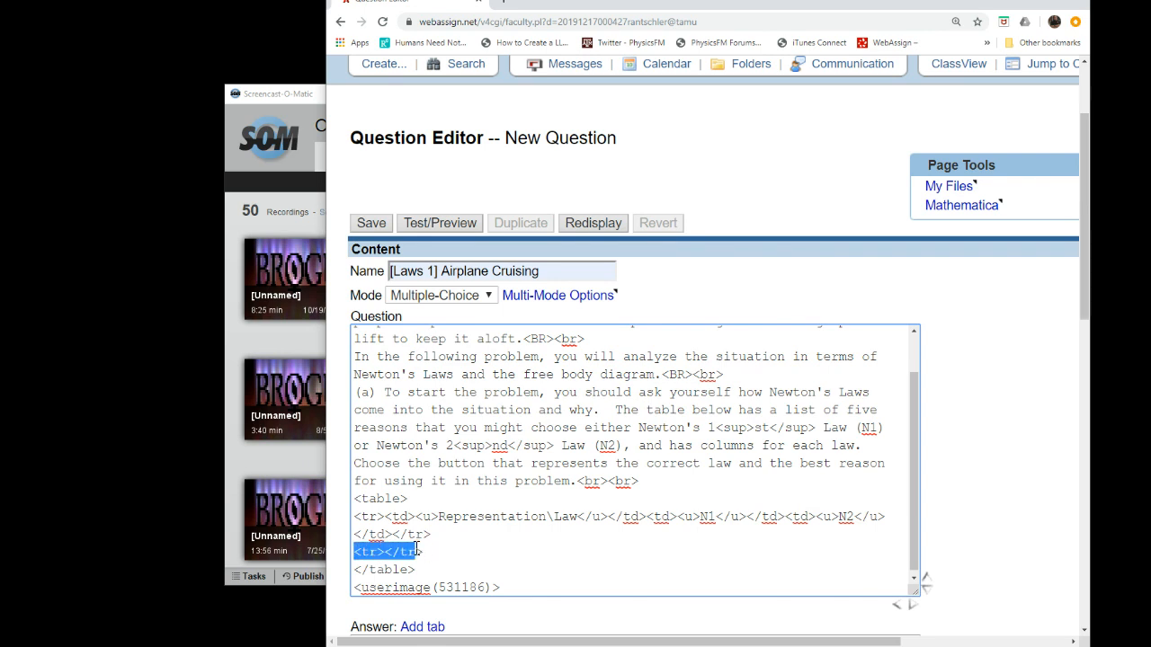
left_click(386, 551)
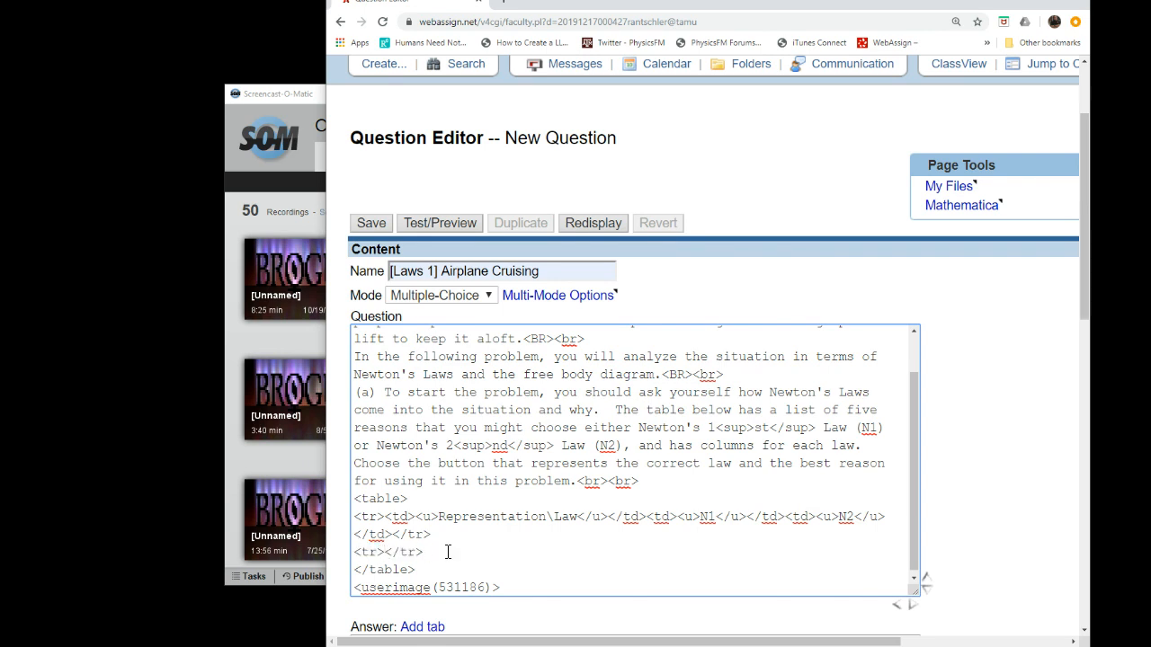
type("<td></td>></td><")
key("BackSpace")
key("BackSpace")
key("BackSpace")
key("BackSpace")
key("BackSpace")
key("BackSpace")
Step: Duplicate the empty cell twice so the row has three cells
left_click_drag(384, 552, 454, 545)
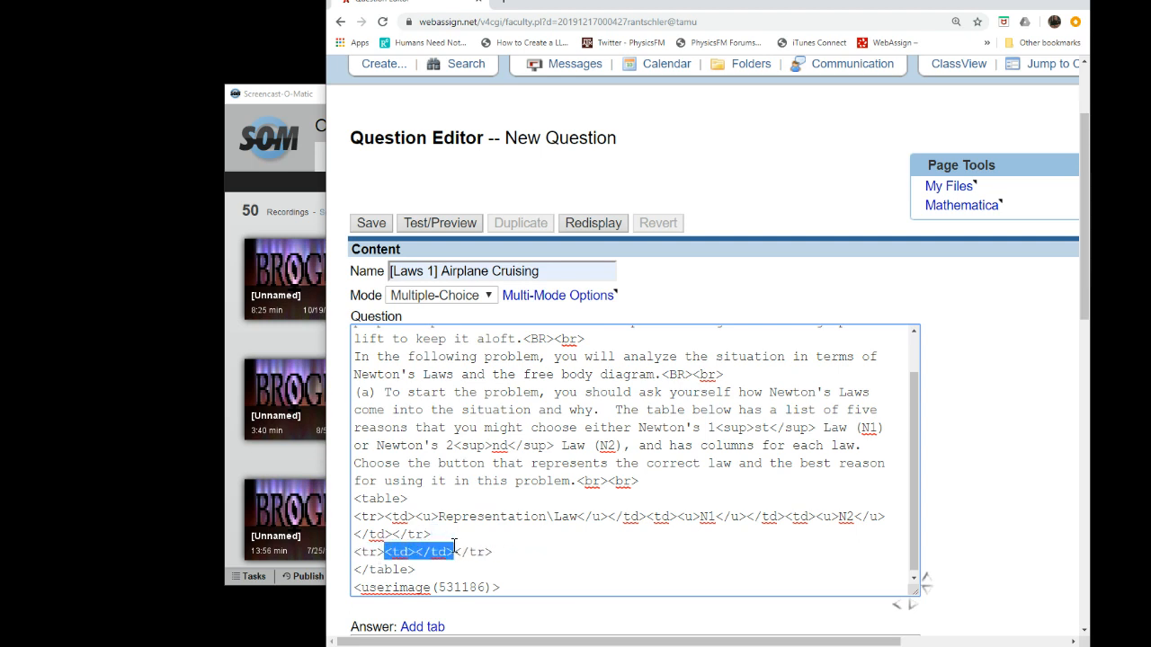
key("ctrl+c")
left_click(455, 549)
key("ctrl+v")
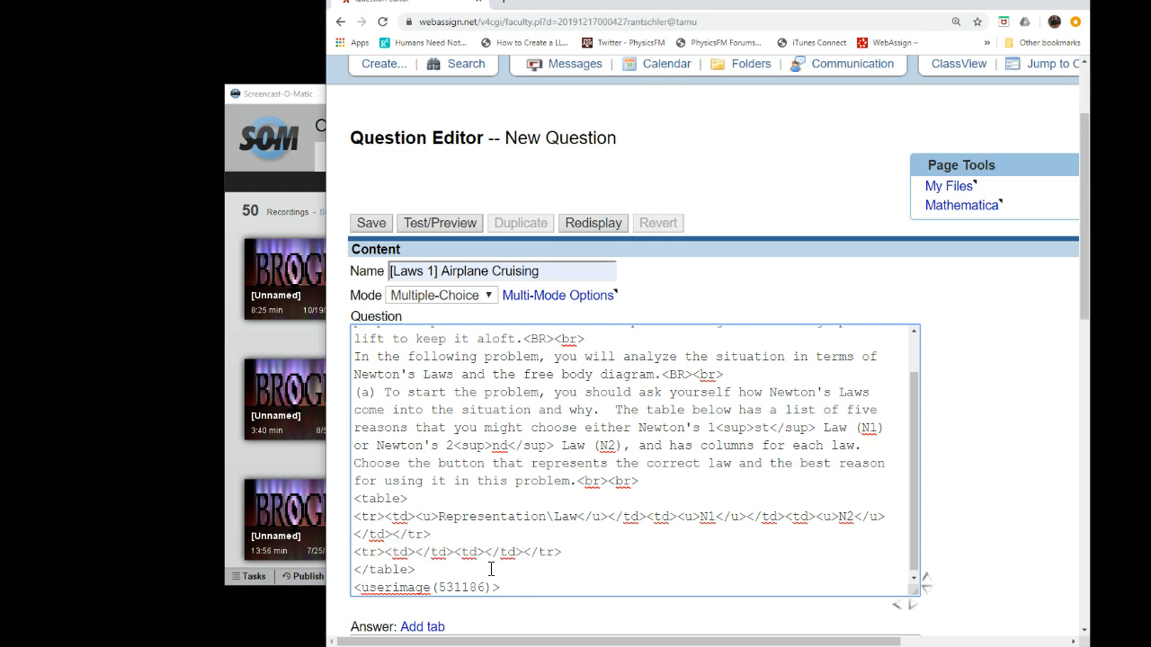
key("ctrl+v")
Step: Copy the empty three-cell row and paste it twice below, keeping "</table>" on its own line after the rows
left_click_drag(634, 550, 628, 537)
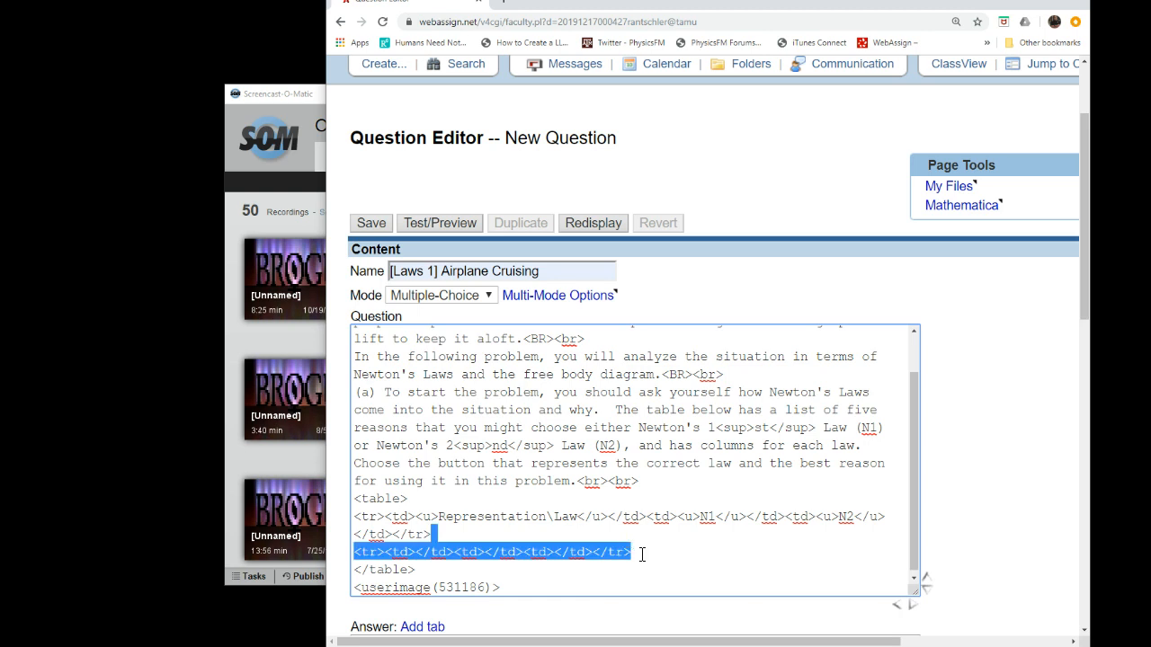
key("ctrl+c")
left_click(642, 553)
key("Return")
key("ctrl+v")
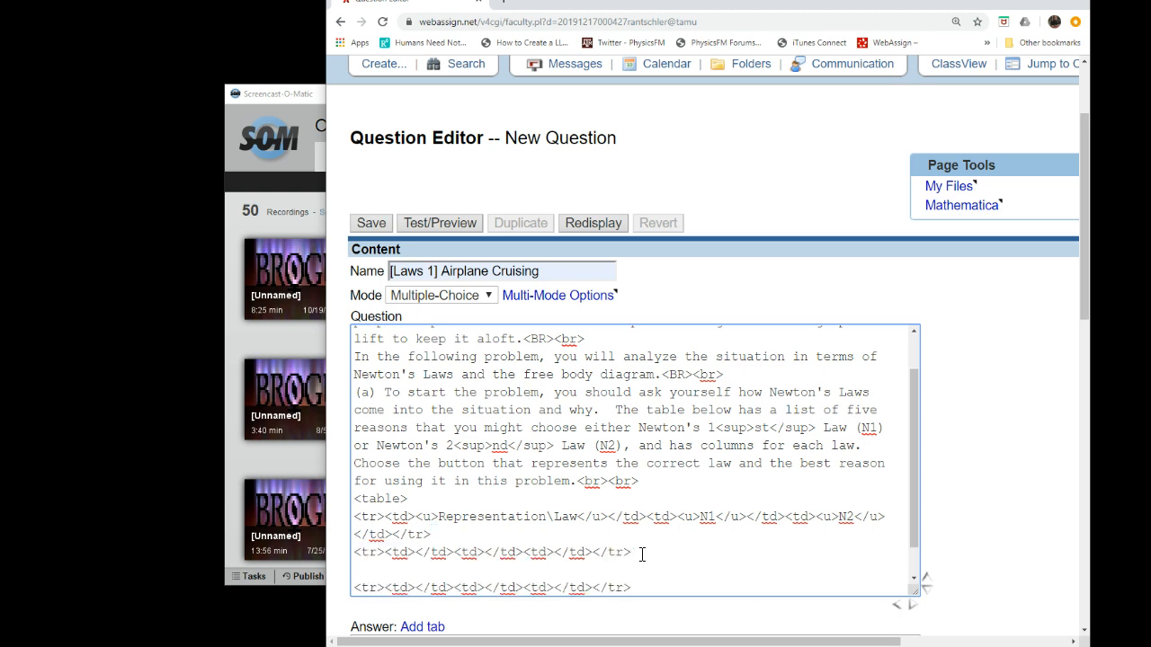
key("ctrl+v")
key("Return")
type("</table>")
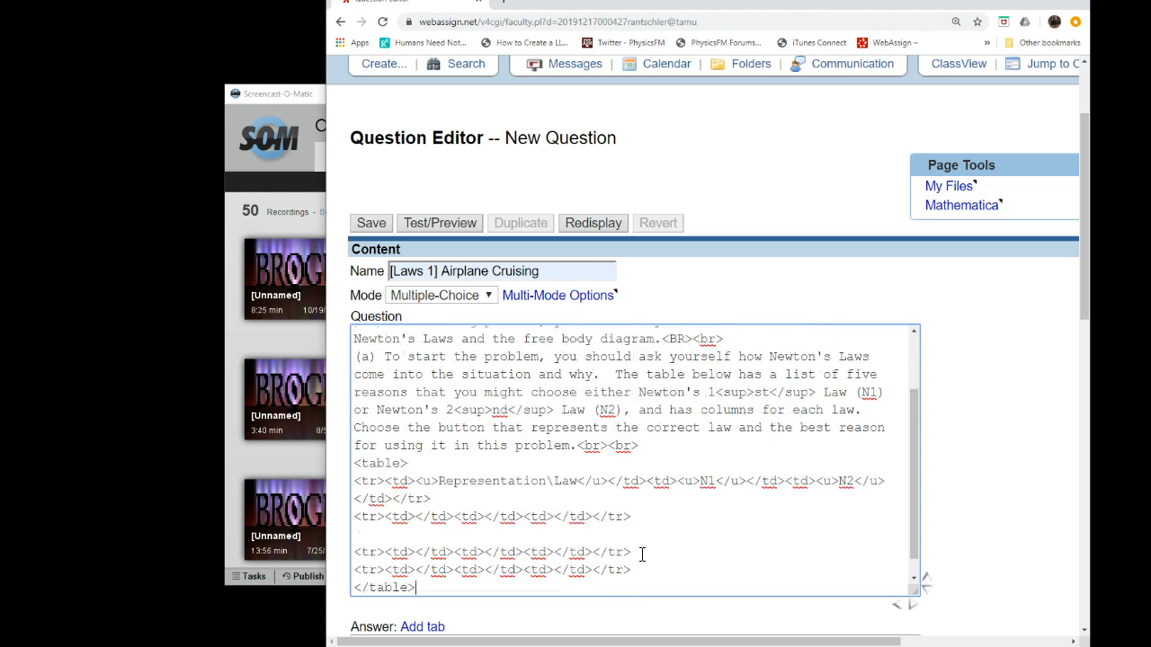
Step: Paste two more copies of the empty row before "</table>" and remove the blank line after the first empty row
key("Up")
key("Return")
key("ctrl+v")
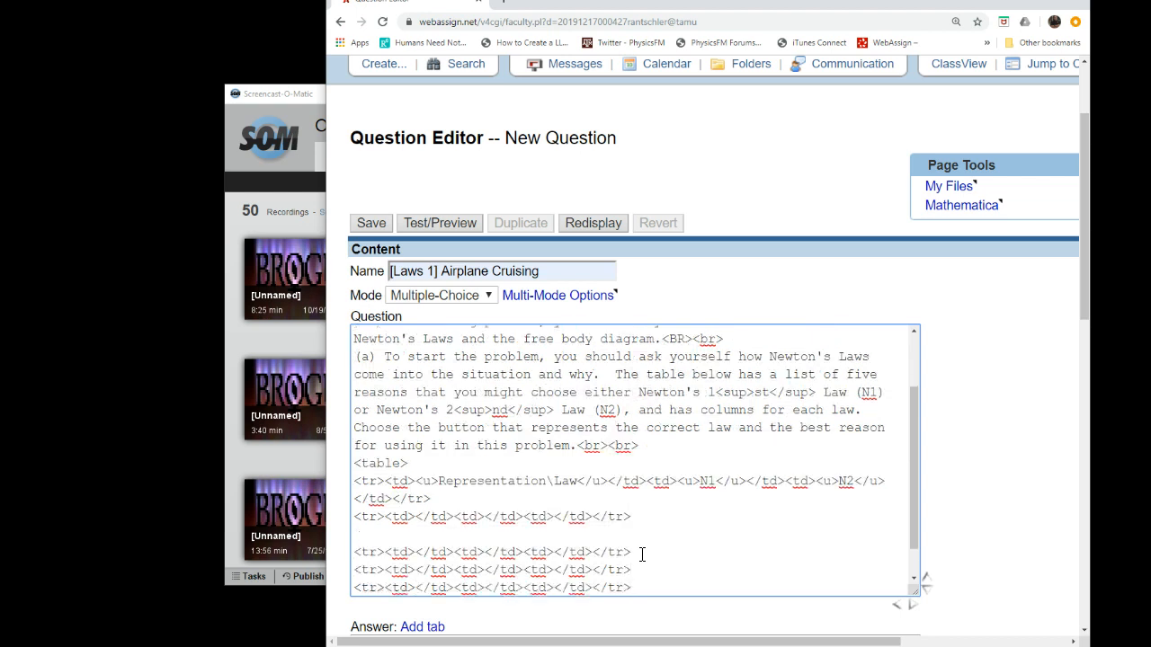
key("Return")
key("ctrl+v")
key("Up")
key("Up")
key("Up")
key("Up")
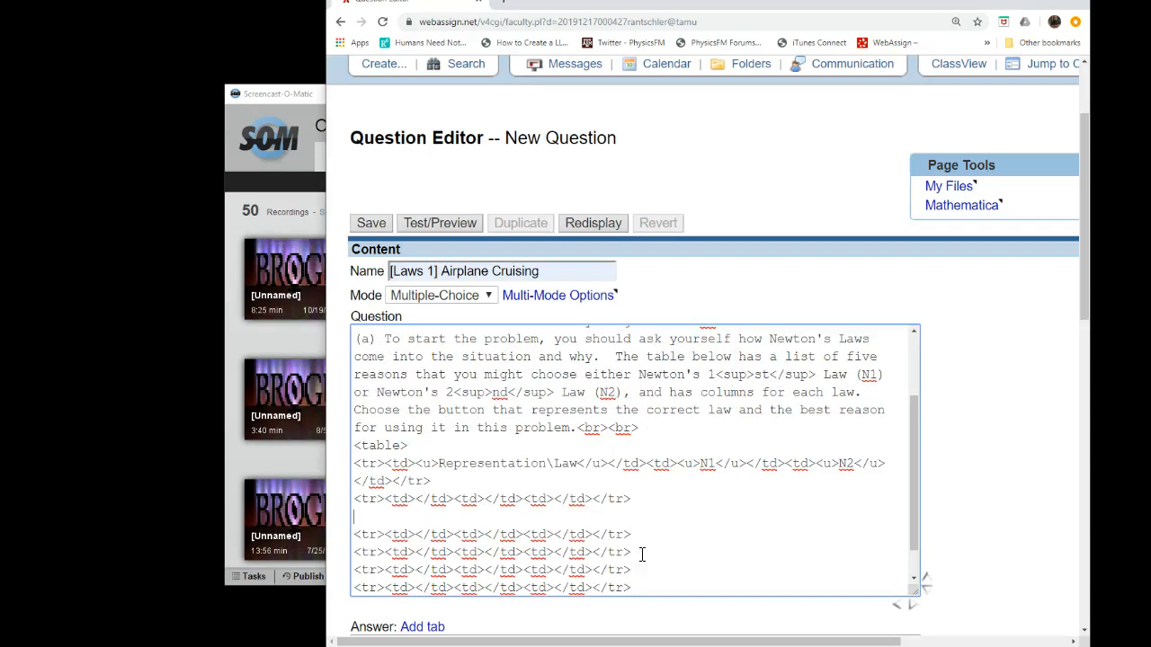
key("BackSpace")
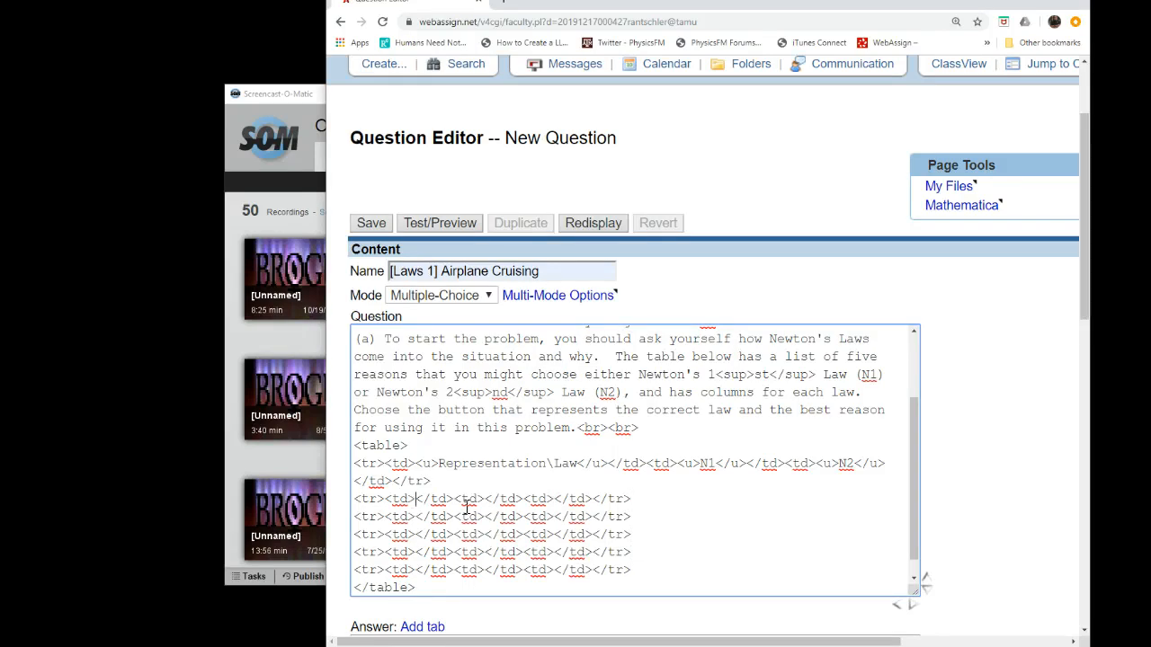
Step: Enter "(a) The airplane is not moving relative to your reference frame." in the first cell of the first empty table row
type("(a) ")
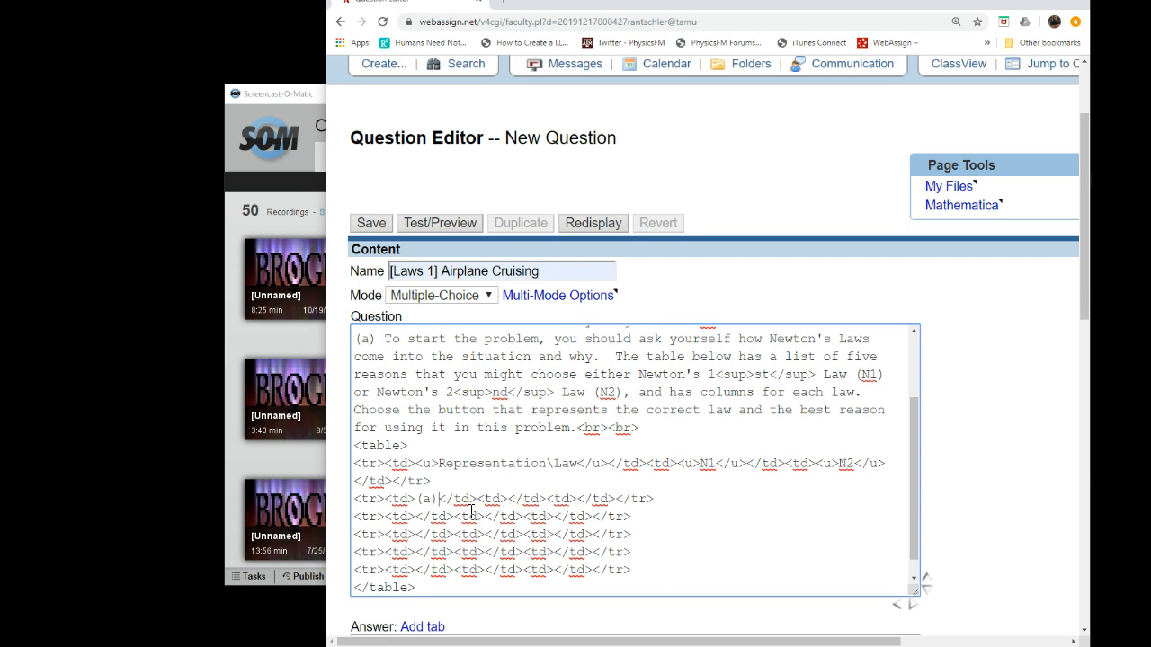
type("The ac")
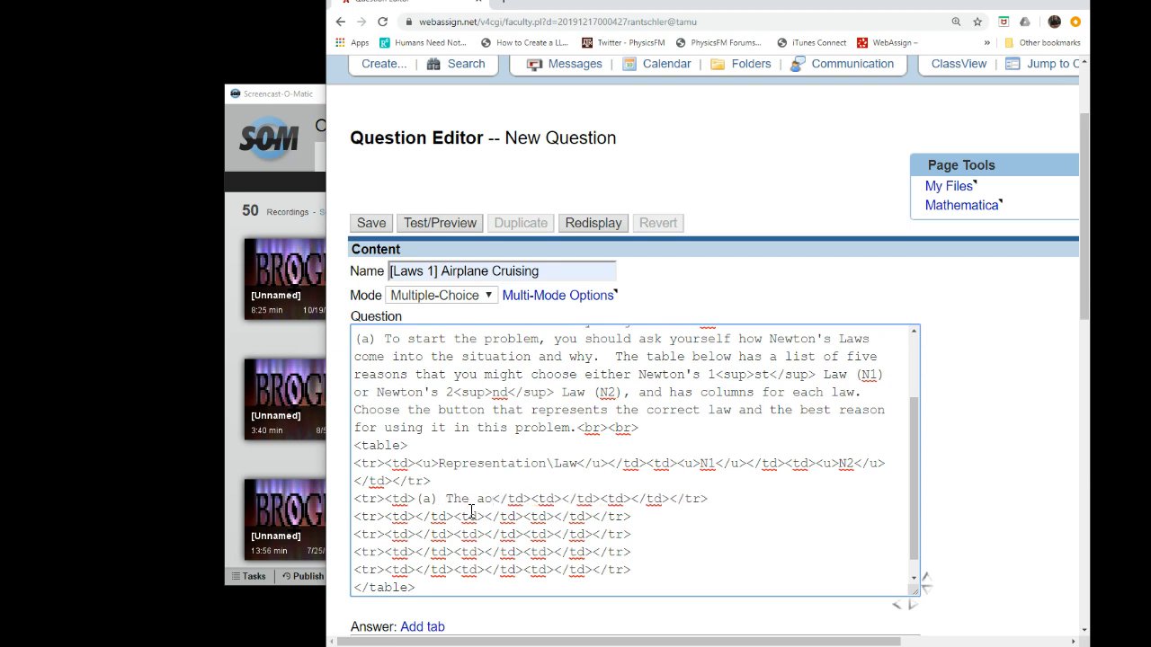
key("BackSpace")
type("i")
type("rplane is not m")
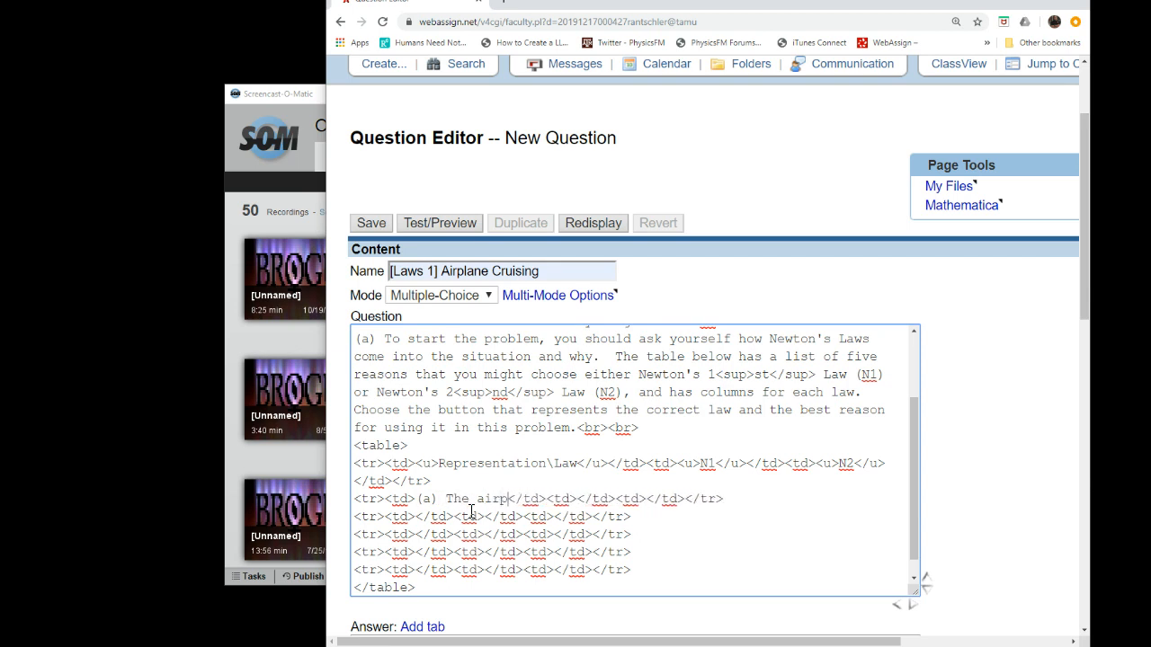
type("oving relat")
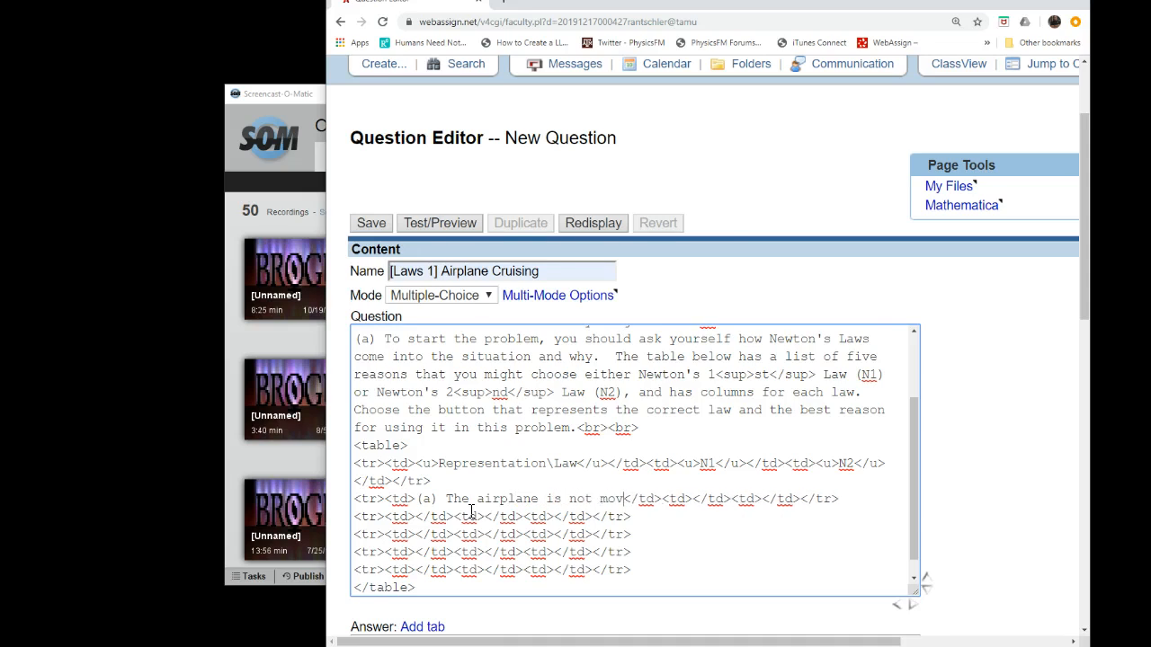
type("ive to your")
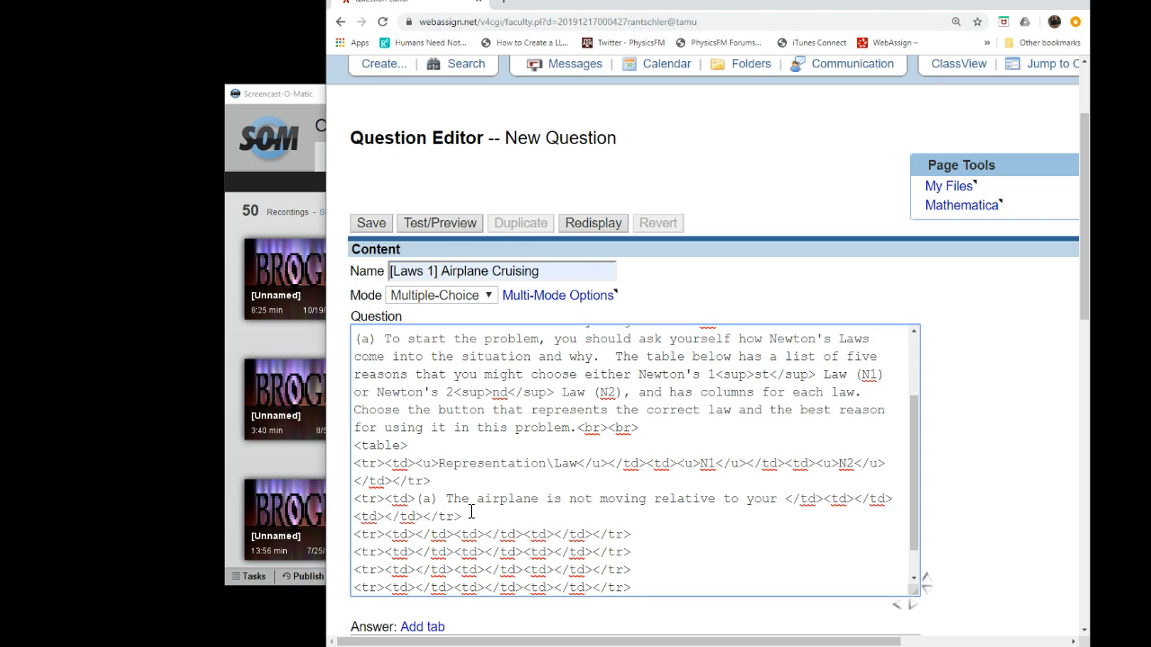
type("reference frame")
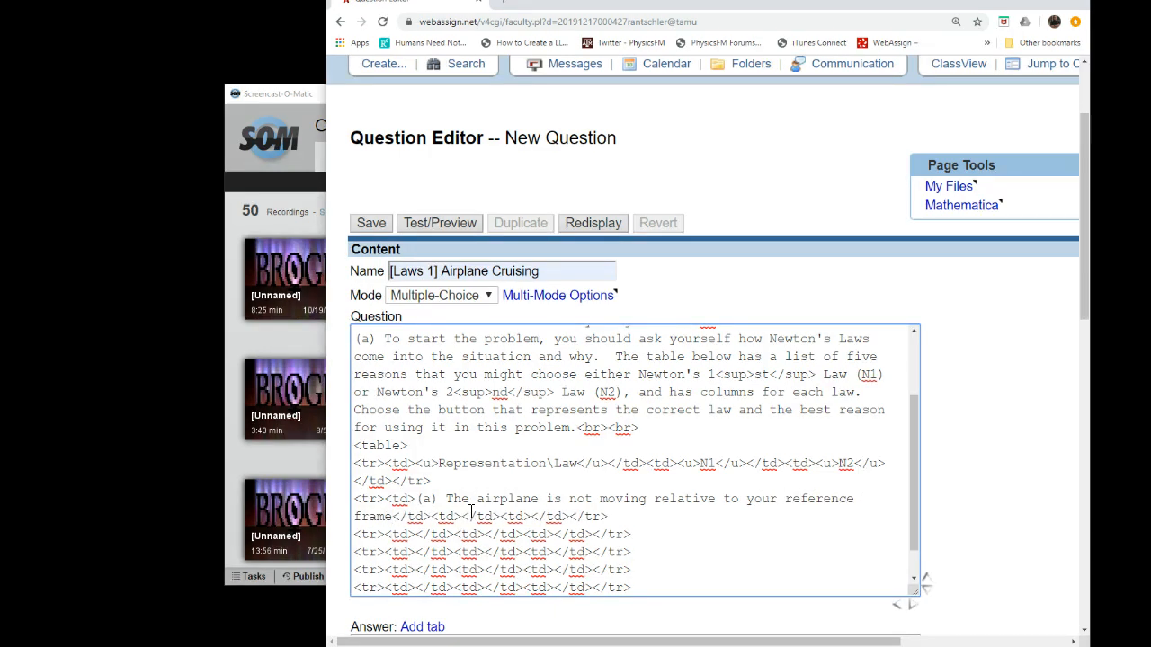
type(".")
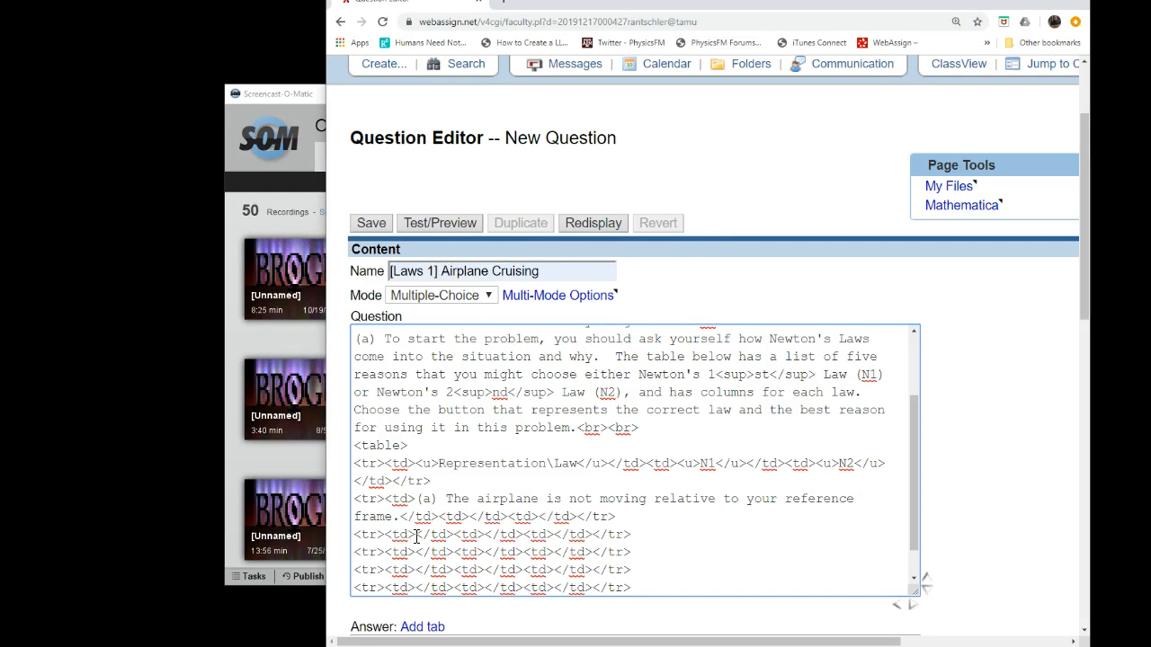
Step: Insert the answer placeholder "<_>" in both the N1 and N2 cells of row (a)
left_click(469, 516)
type("<_>")
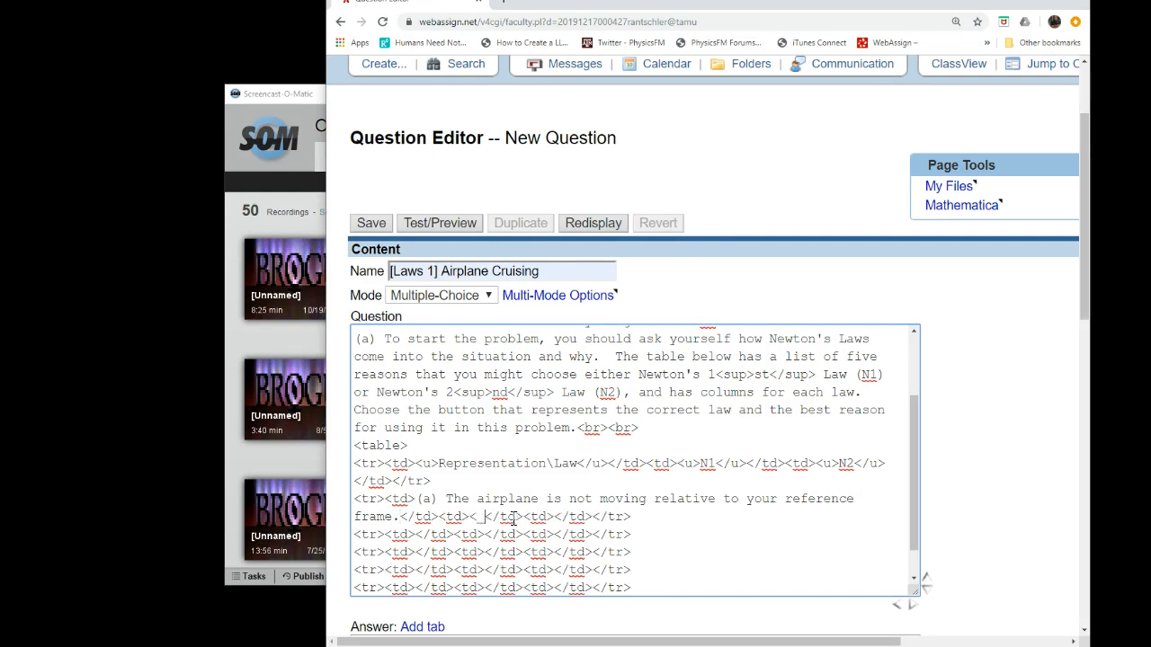
key("Right")
key("Right")
key("Right")
key("Right")
key("Right")
key("Right")
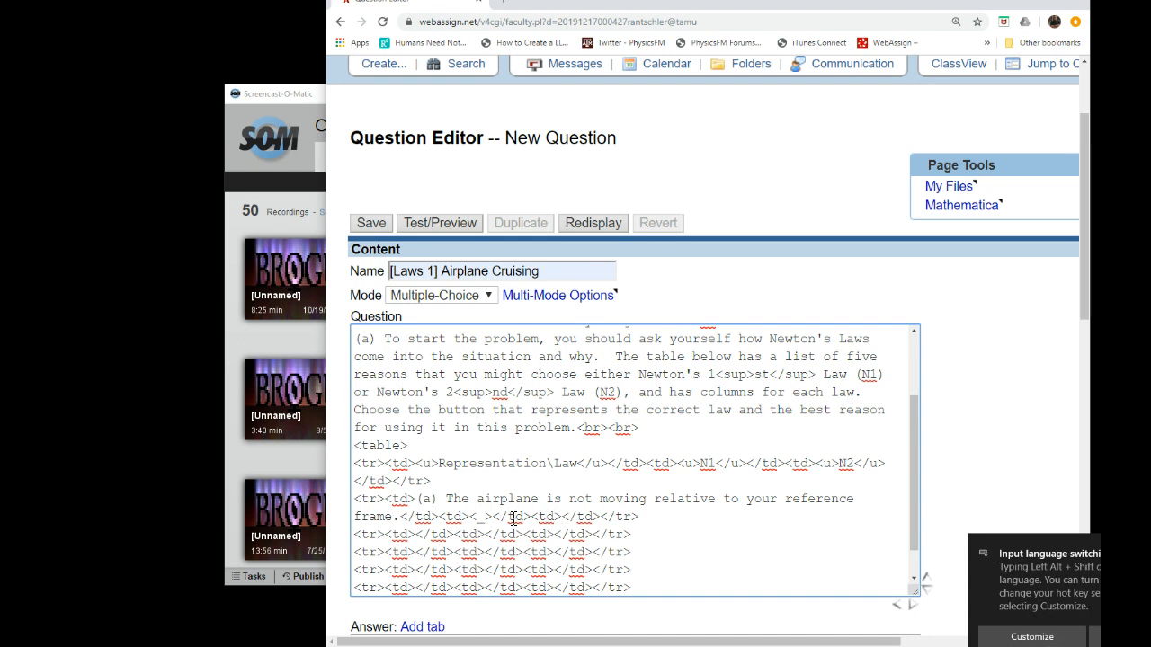
type("<_>")
Step: Enter "(b) The airplane is moving at a constant speed relative to your reference frame." in the second reason row and dismiss the language notification
type("(b(")
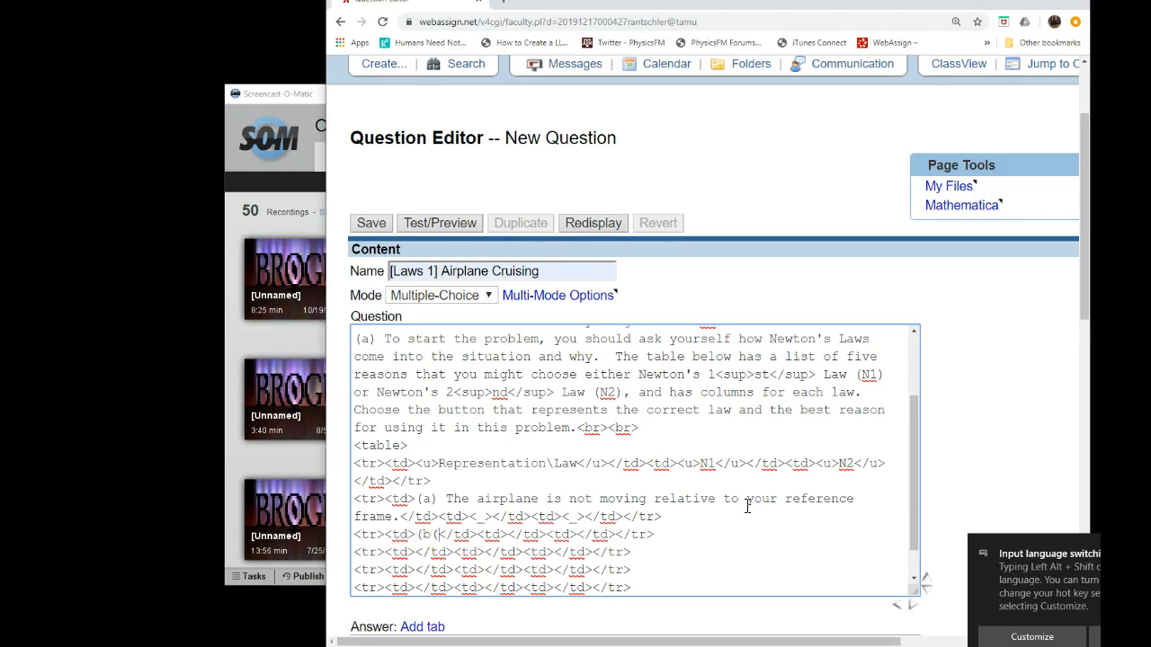
left_click(1093, 635)
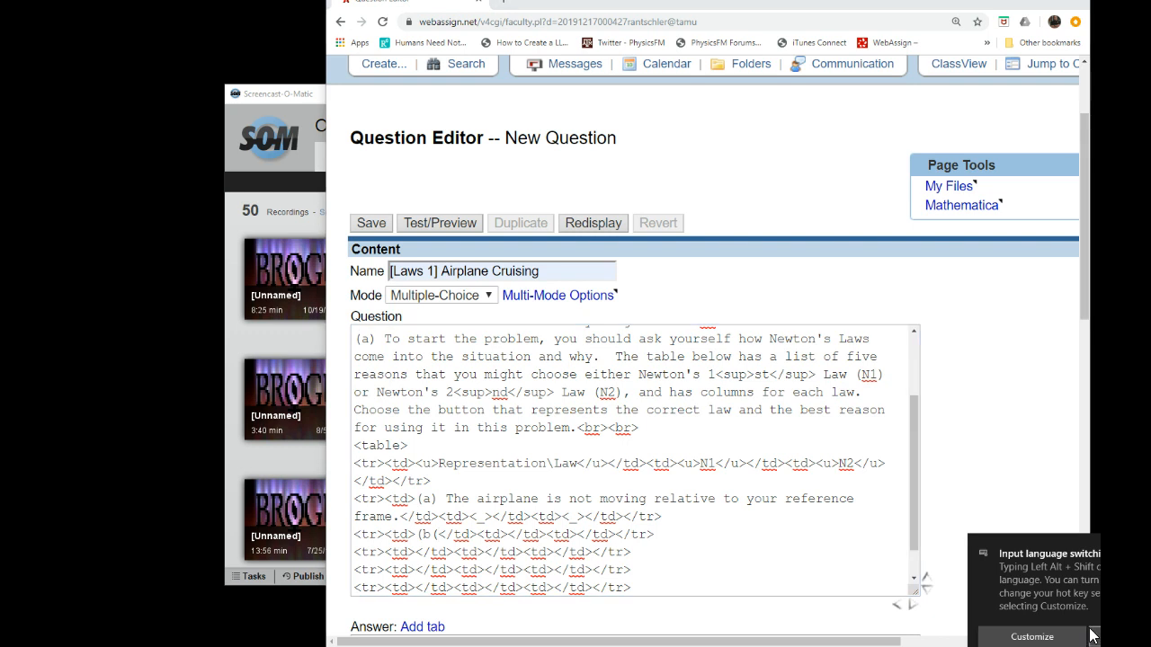
left_click(683, 546)
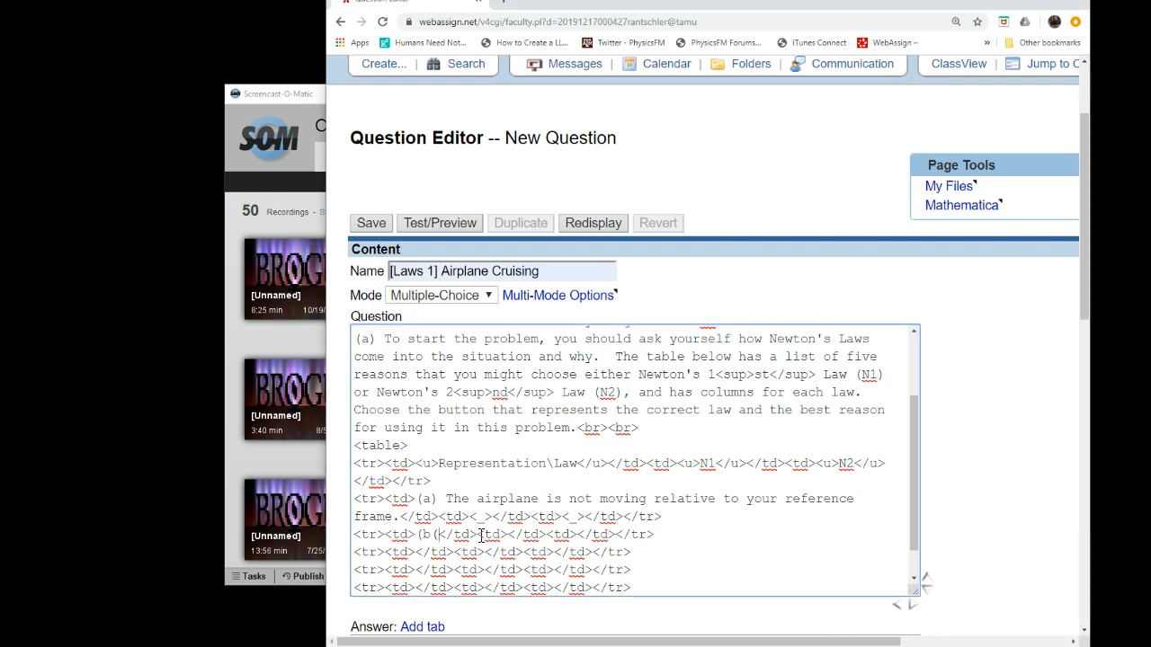
key("BackSpace")
type(")")
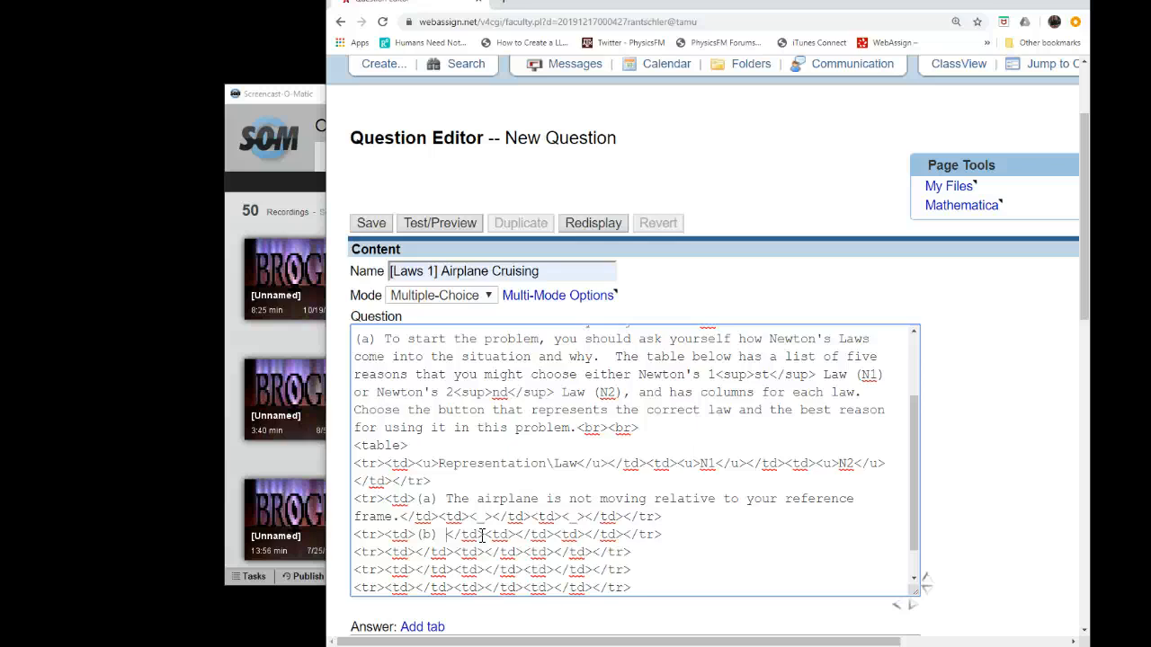
type("The airplane")
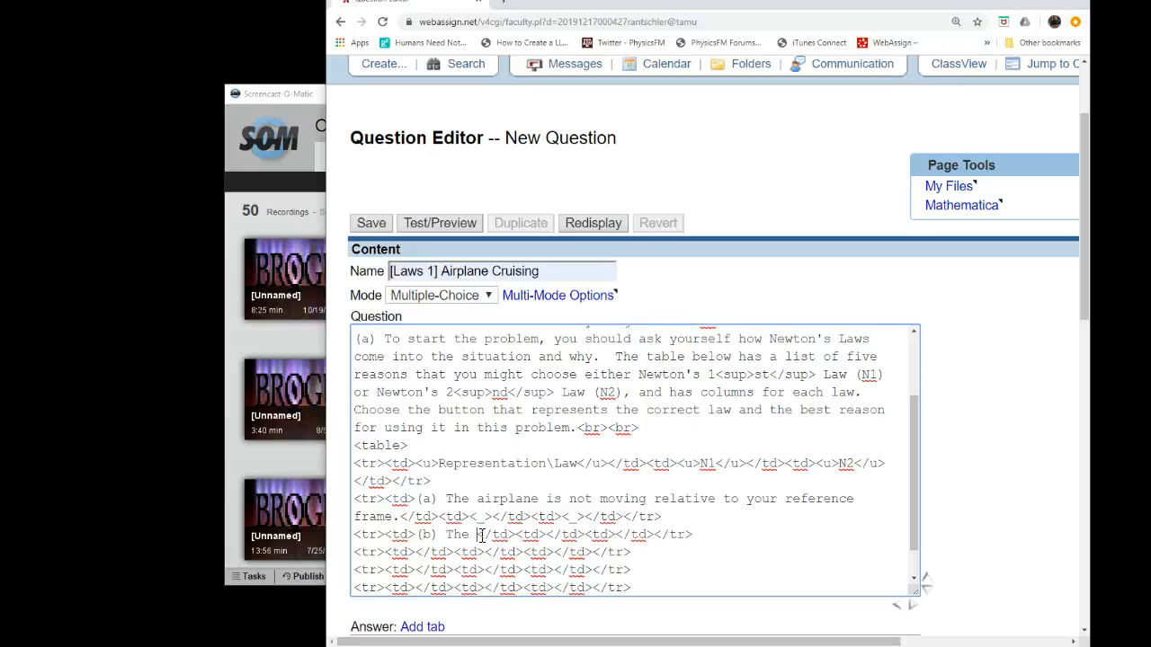
type(" is movi")
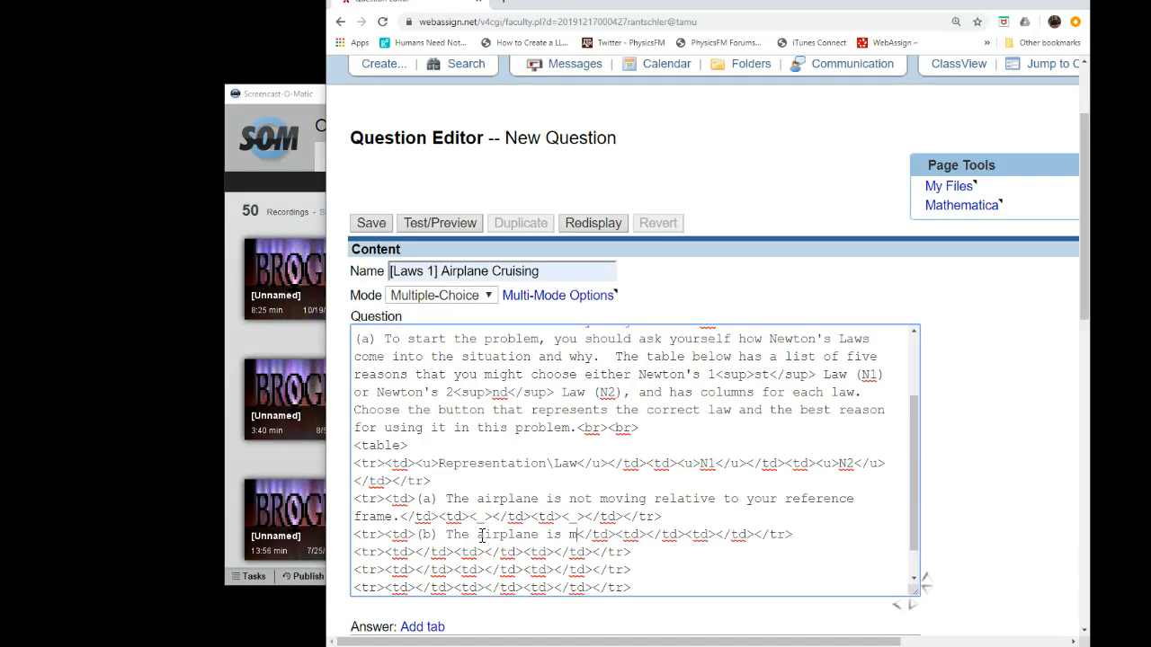
type("ng at a constan")
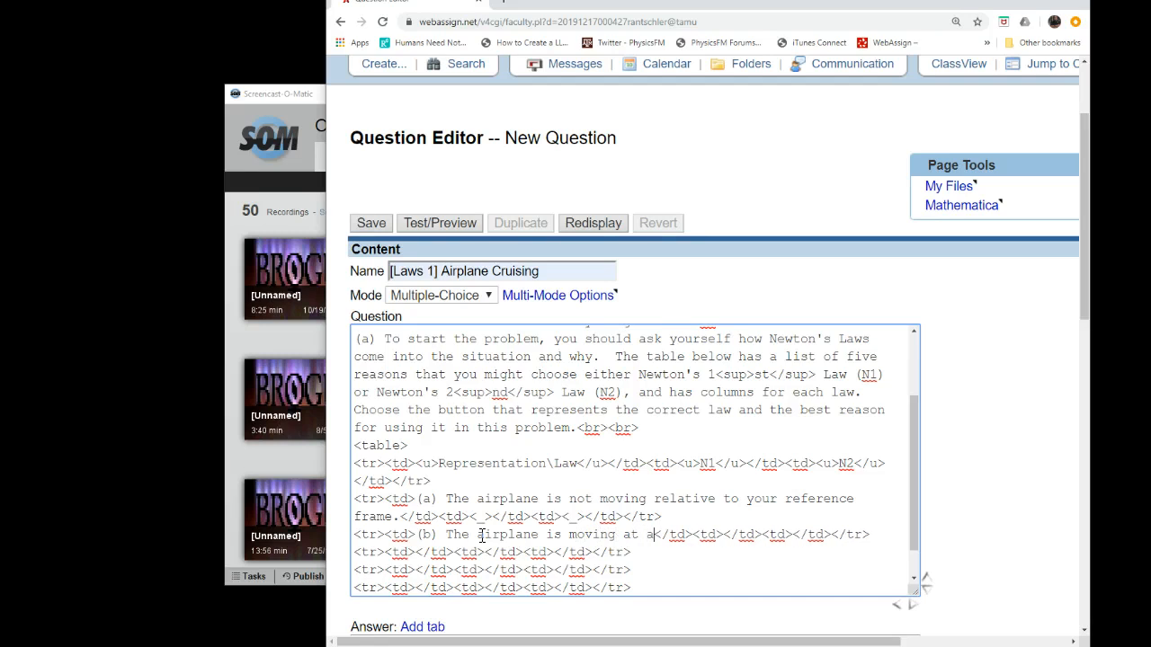
type("t speed rela")
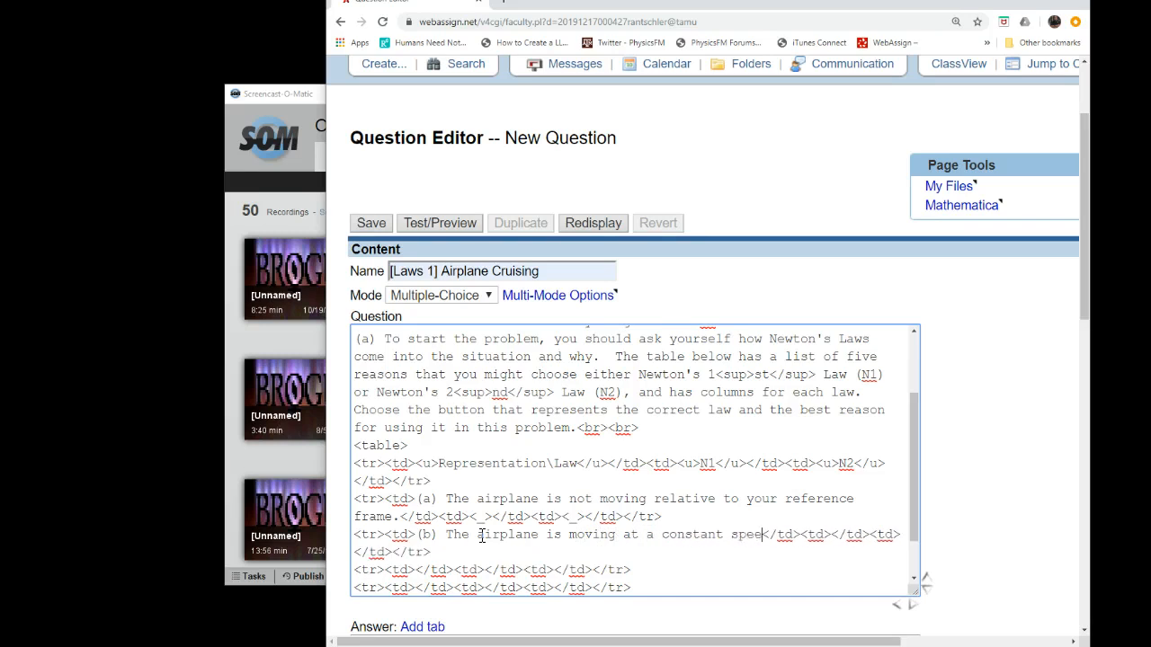
type("tive to your ")
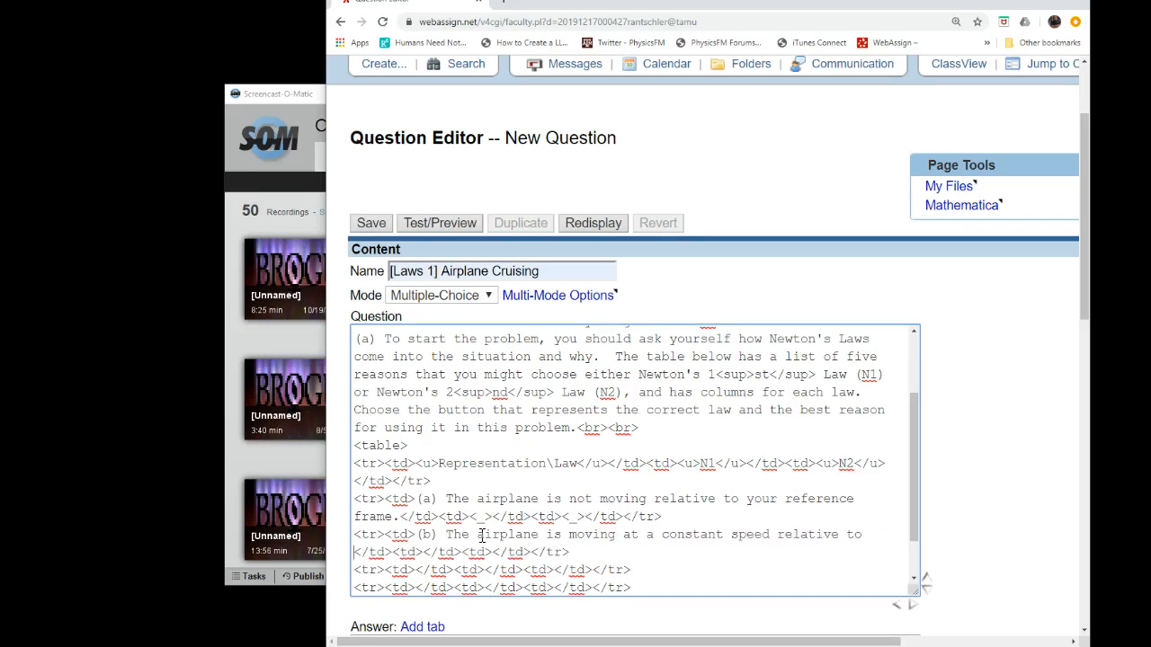
type("reference fra")
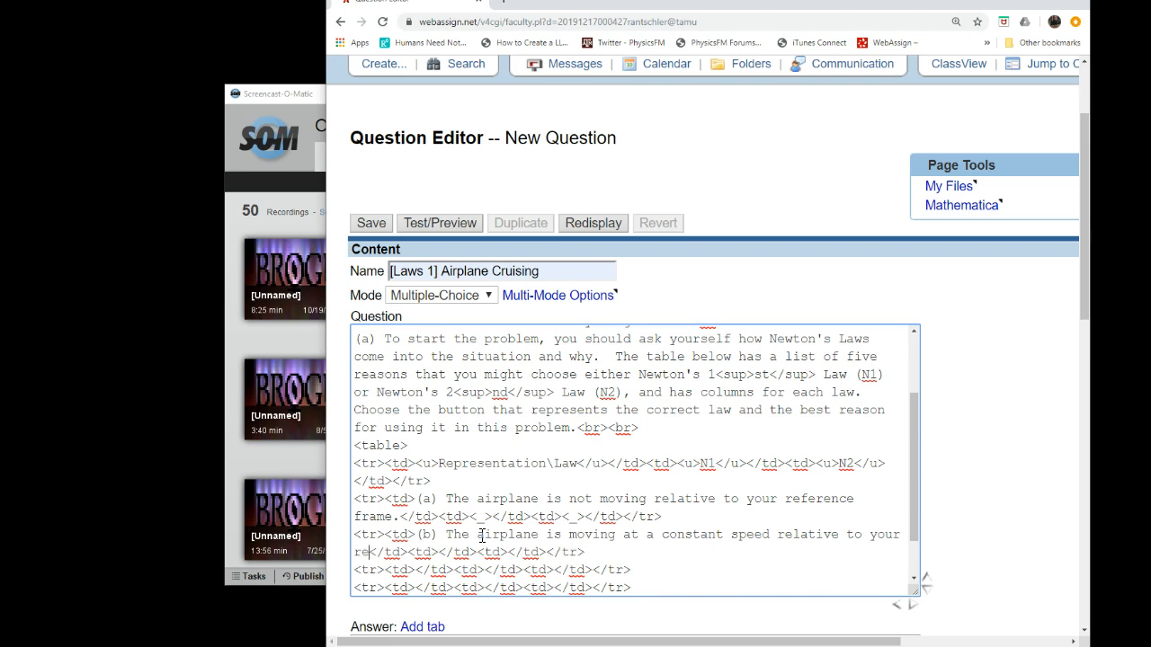
type("me.")
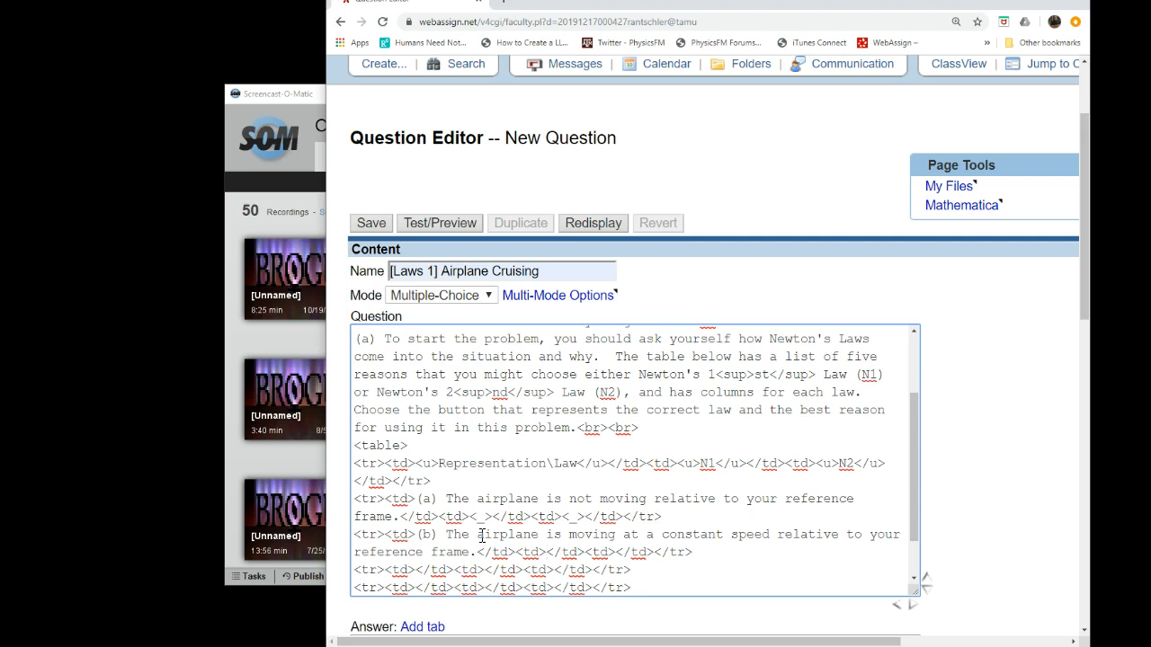
Step: Insert the answer placeholder "<_>" in the N1 and N2 cells of row (b)
type("</td><td><_><")
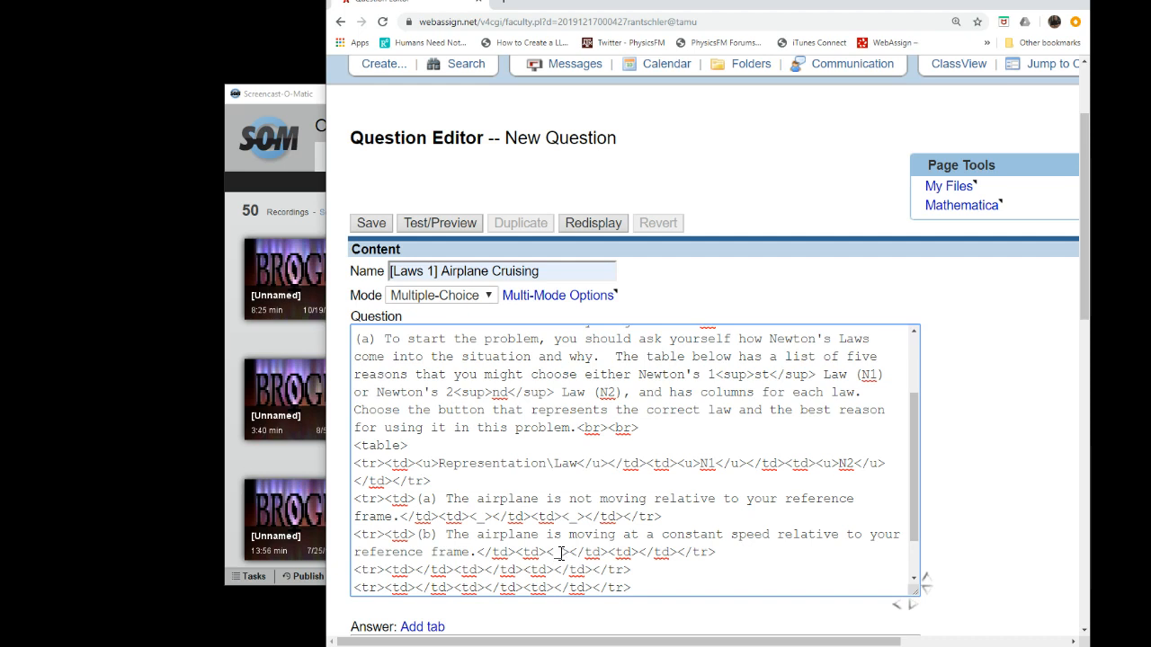
left_click(638, 551)
type("<_>")
Step: Enter "(c) The airplane changing its speed, but it is not turning." in the first cell of the third reason row
key("Down")
key("Left")
key("Left")
key("Left")
key("Left")
key("Left")
key("Left")
key("Left")
key("Left")
key("Left")
key("Left")
key("Left")
key("Left")
key("Left")
key("Left")
key("Left")
type("(c) ")
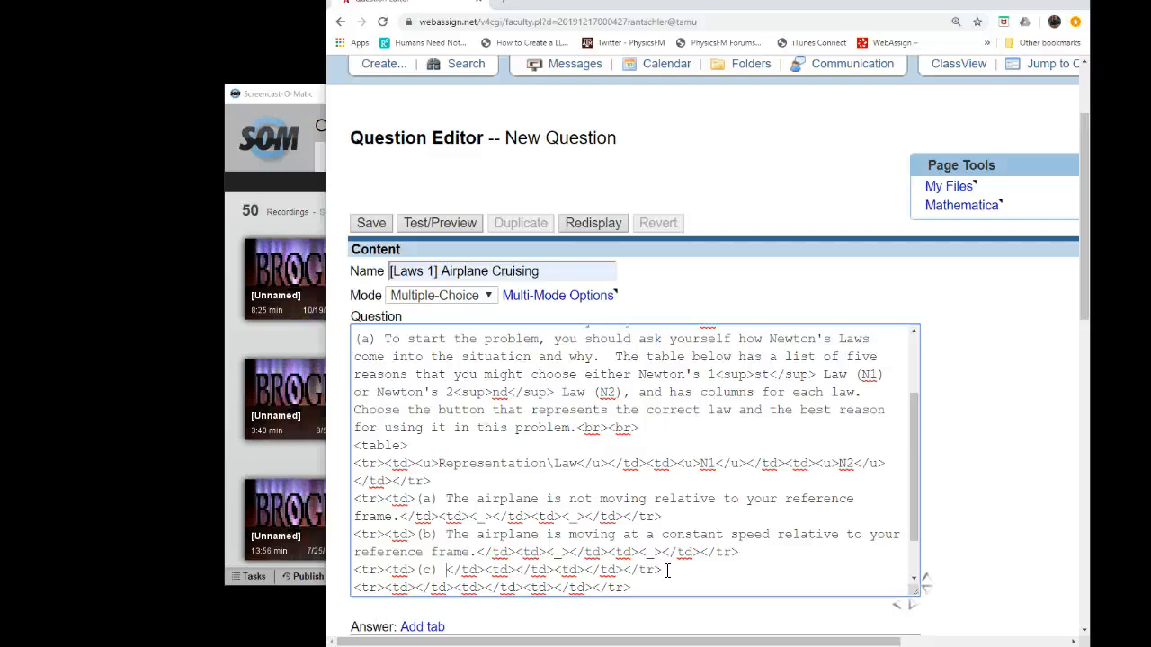
type("The airple")
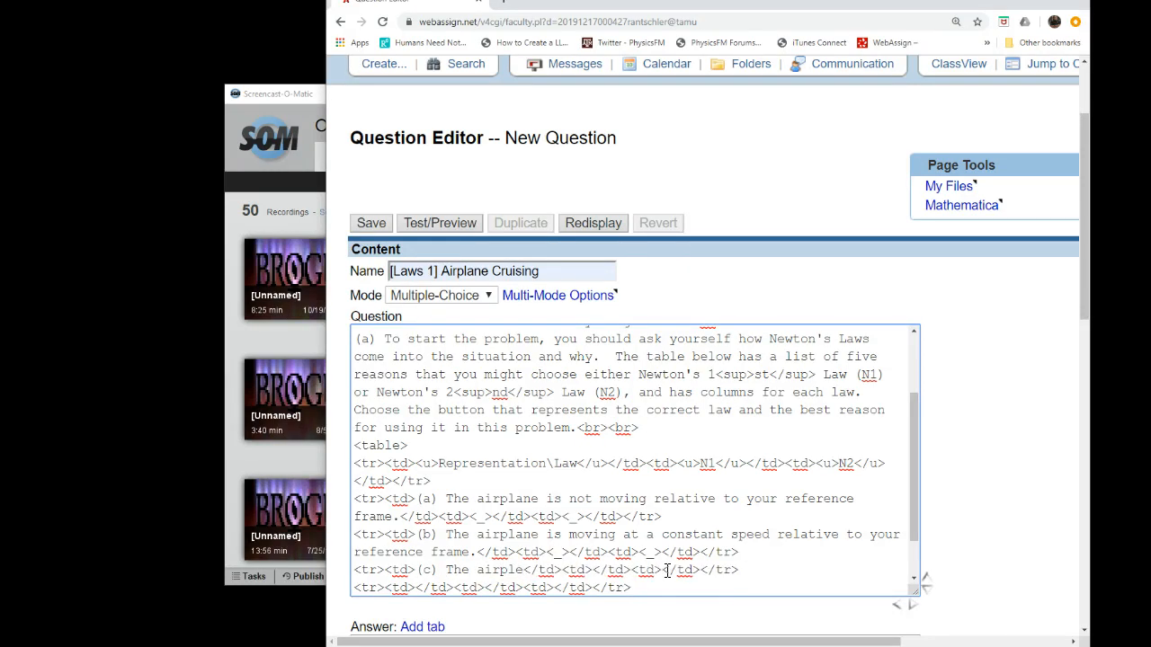
type("ane ")
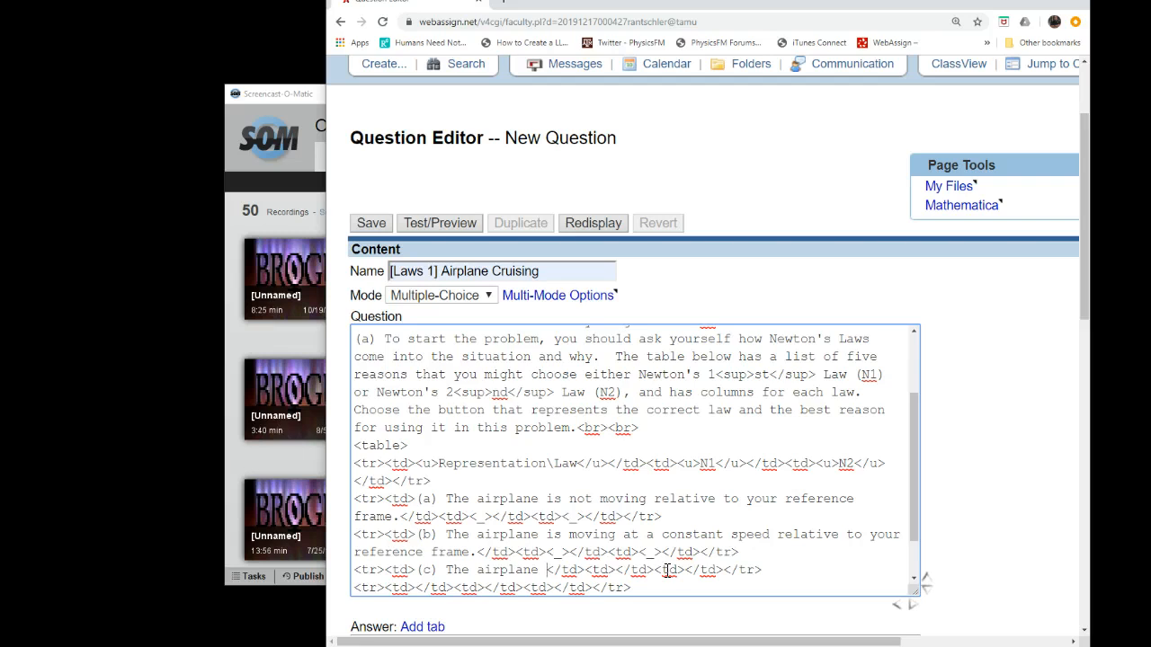
type("changing")
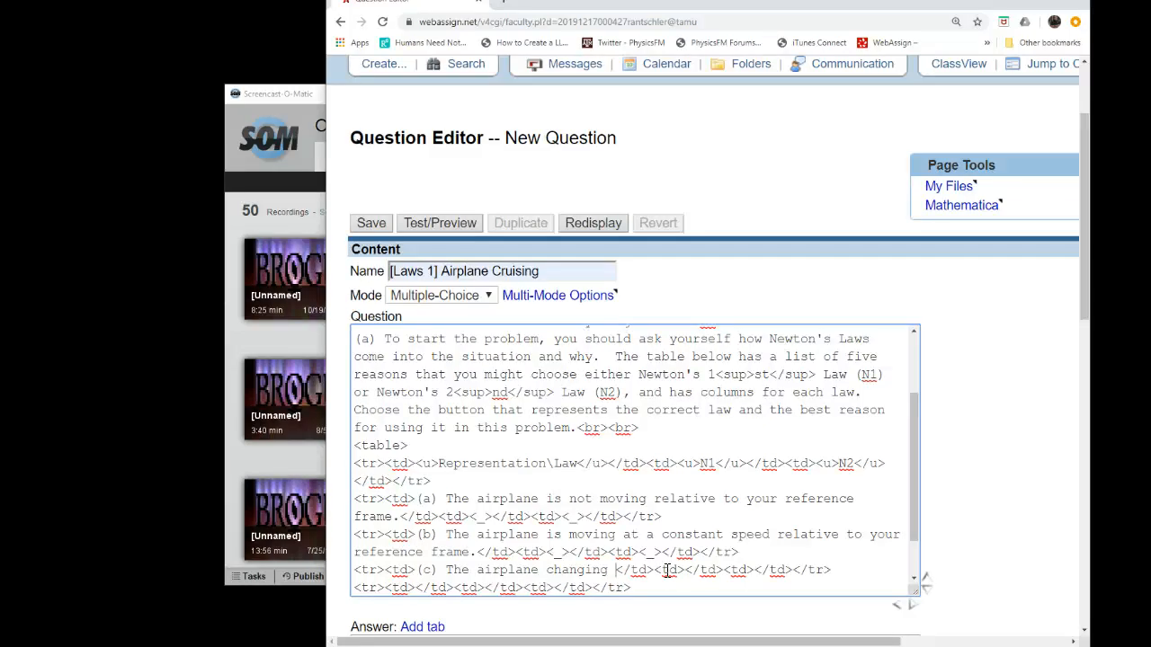
left_click(470, 517)
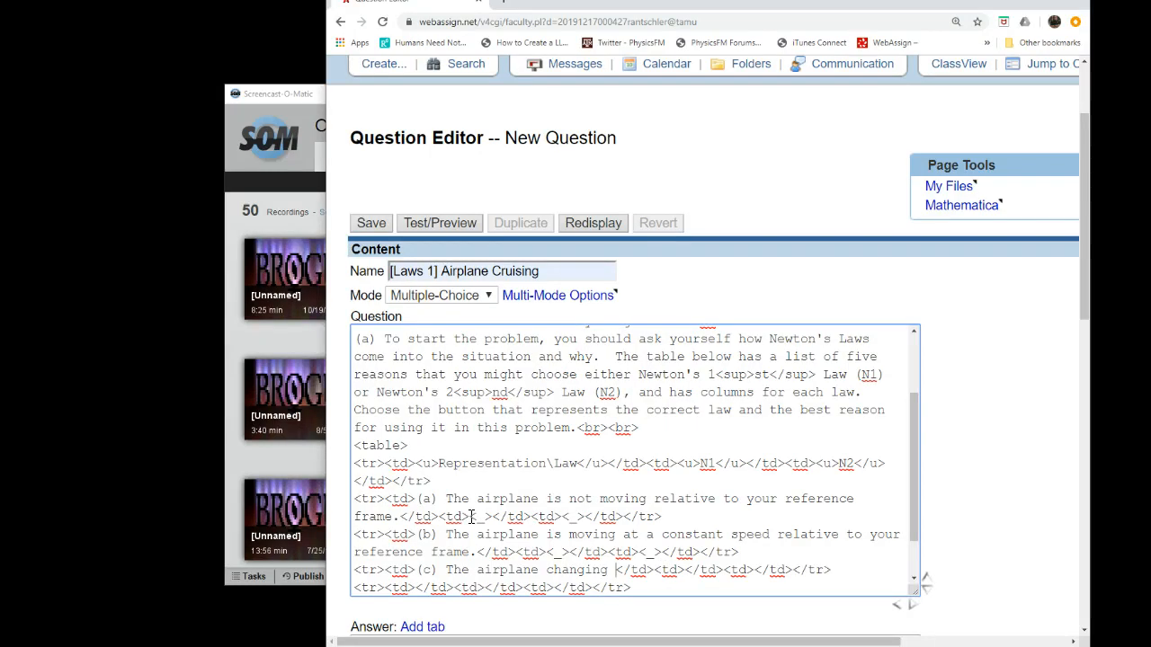
left_click_drag(470, 517, 491, 519)
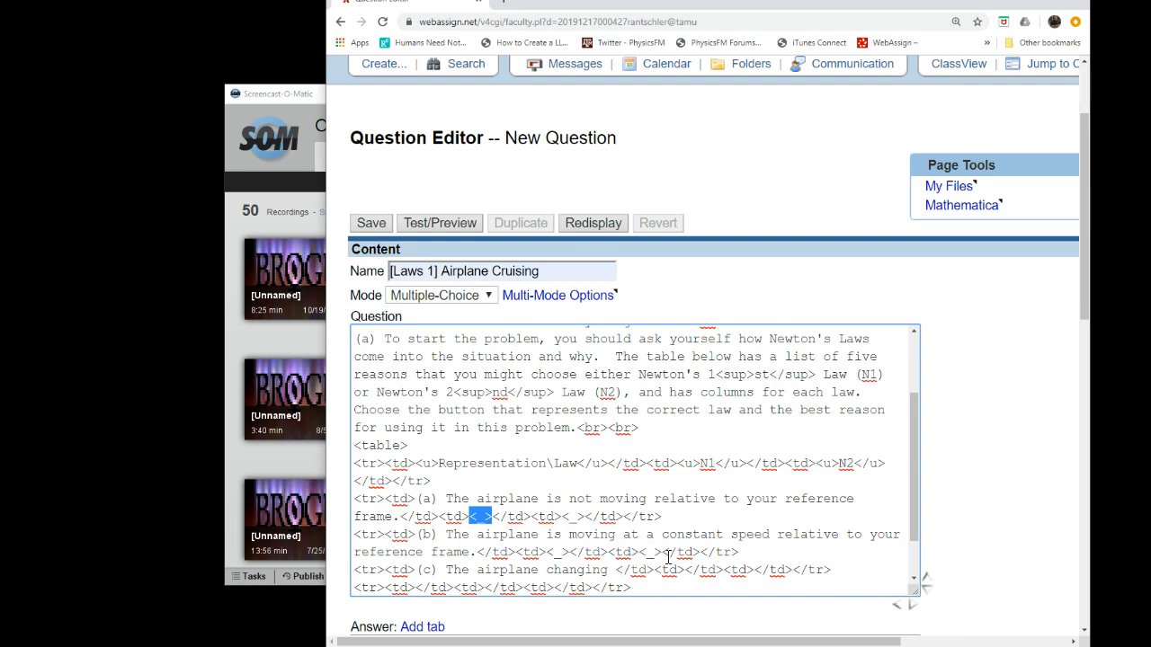
left_click(617, 572)
type("its speed,")
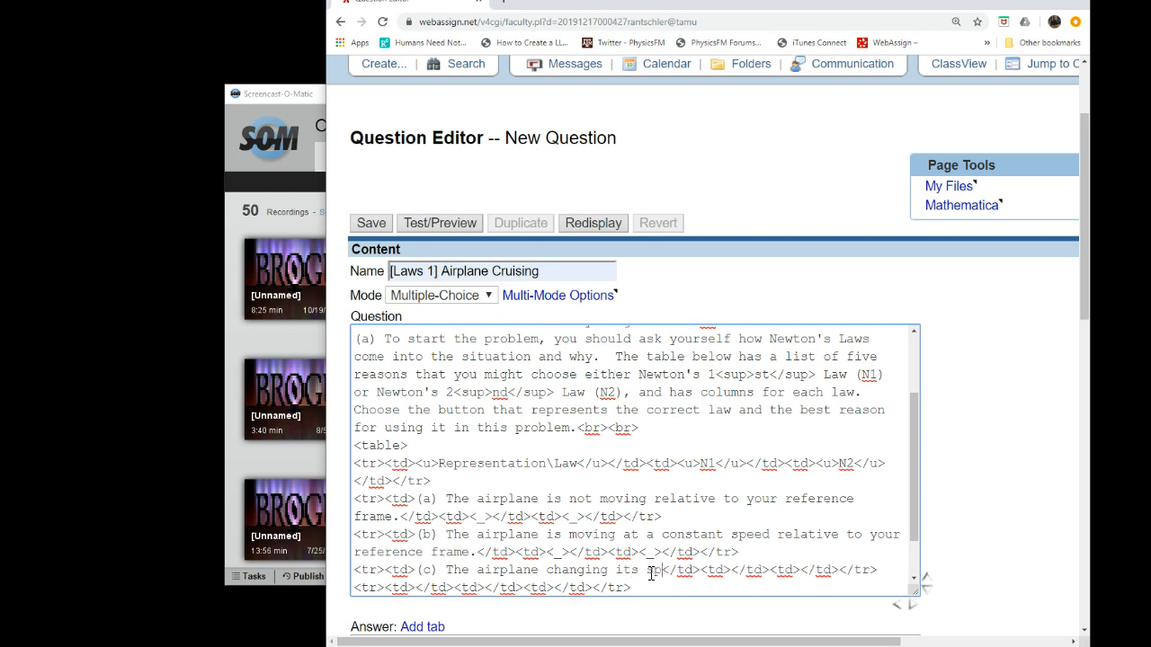
type(" but it ")
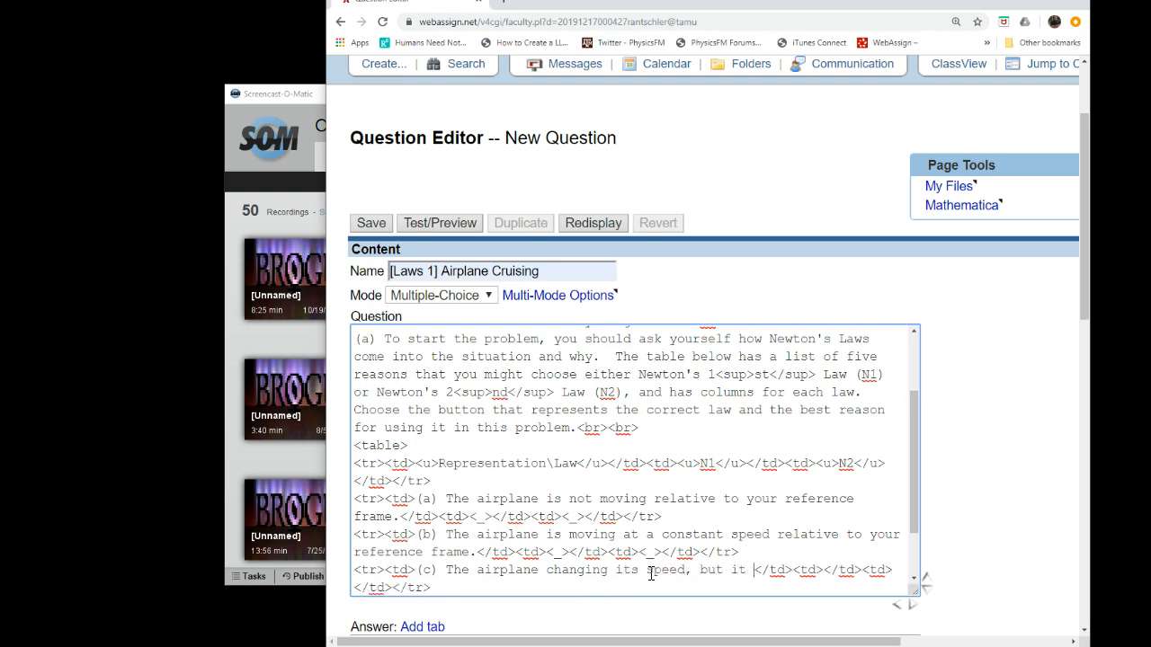
type("is not turn")
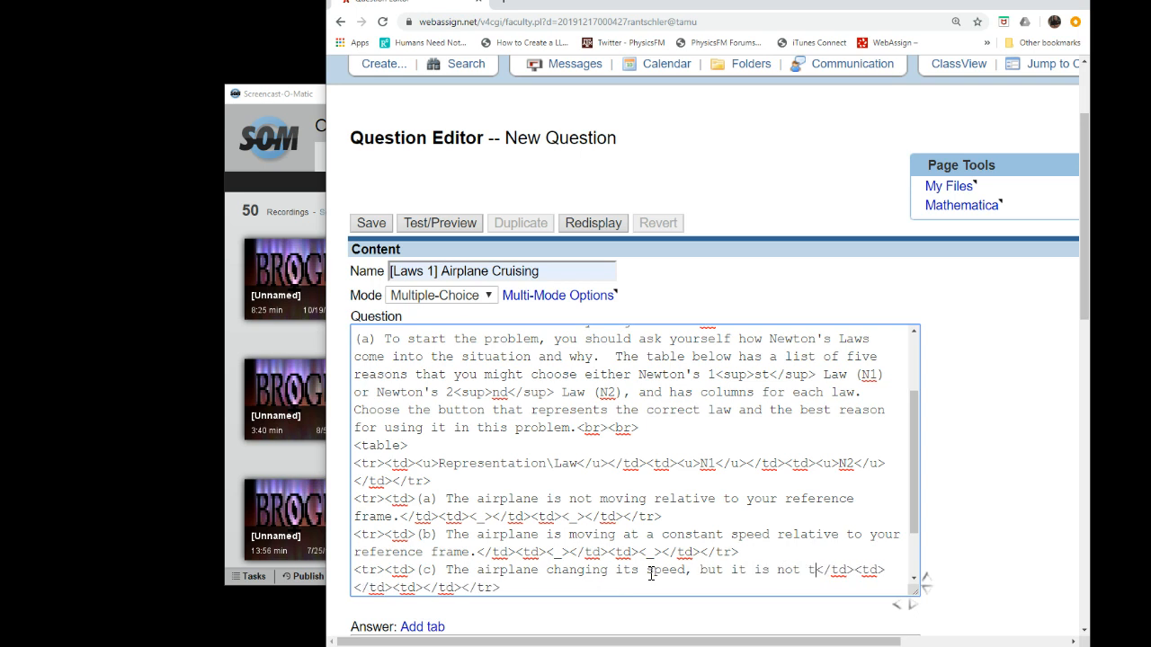
type("ing.")
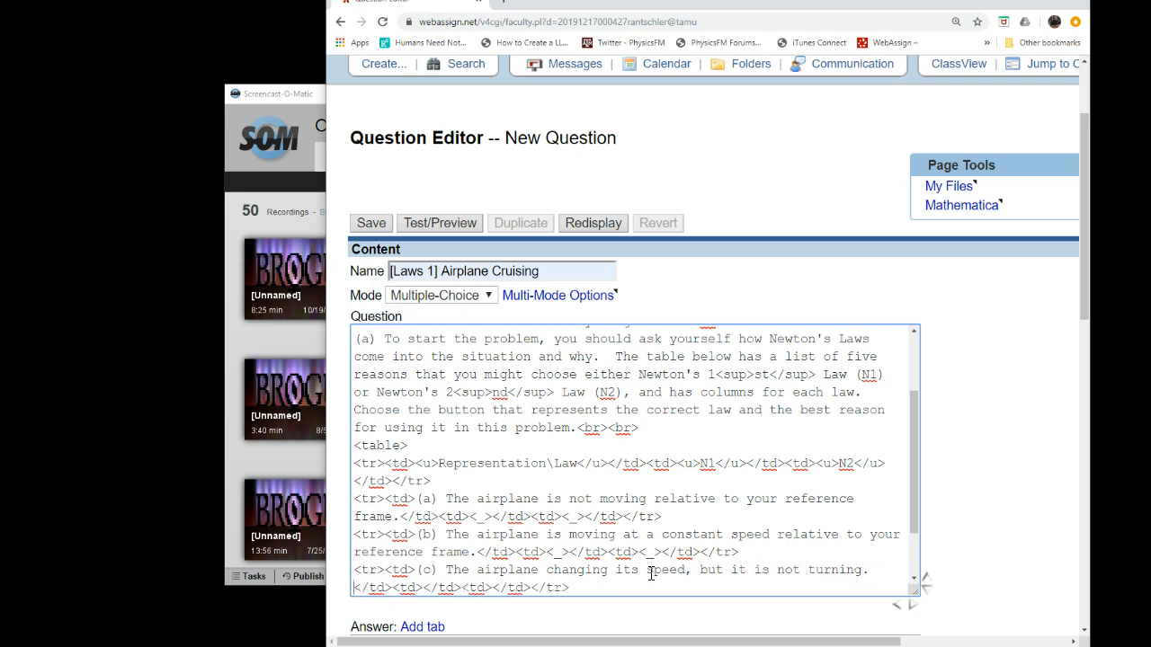
Step: Insert the answer placeholder "<_>" in the two remaining cells of row (c)
key("Down")
key("Down")
key("Down")
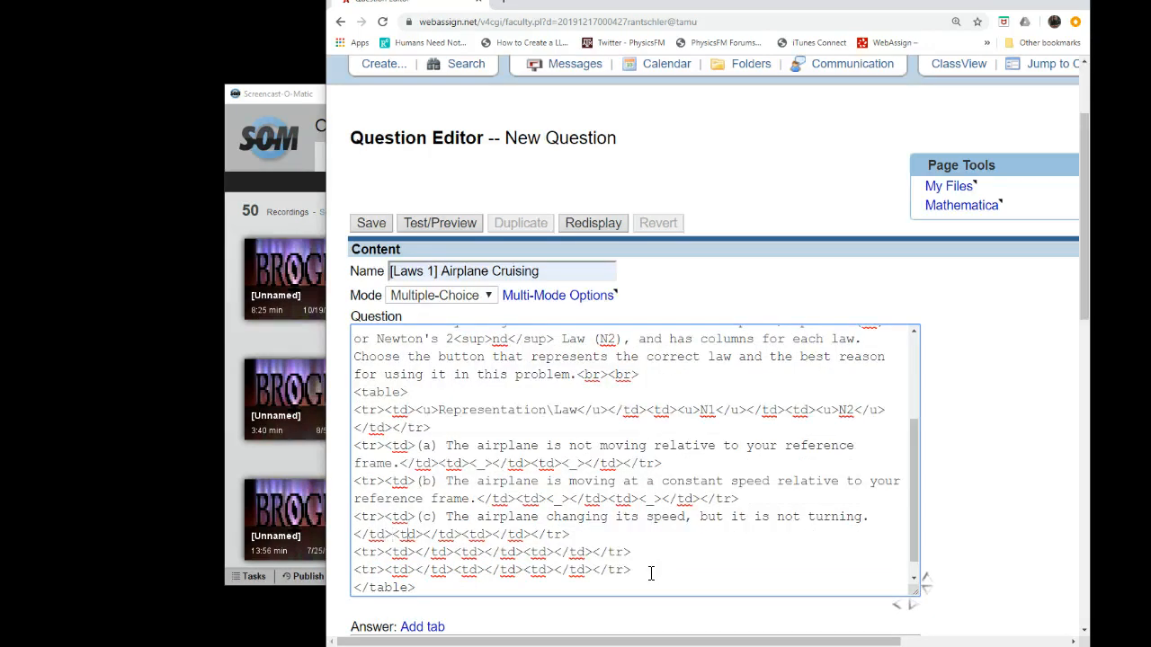
type("<_>")
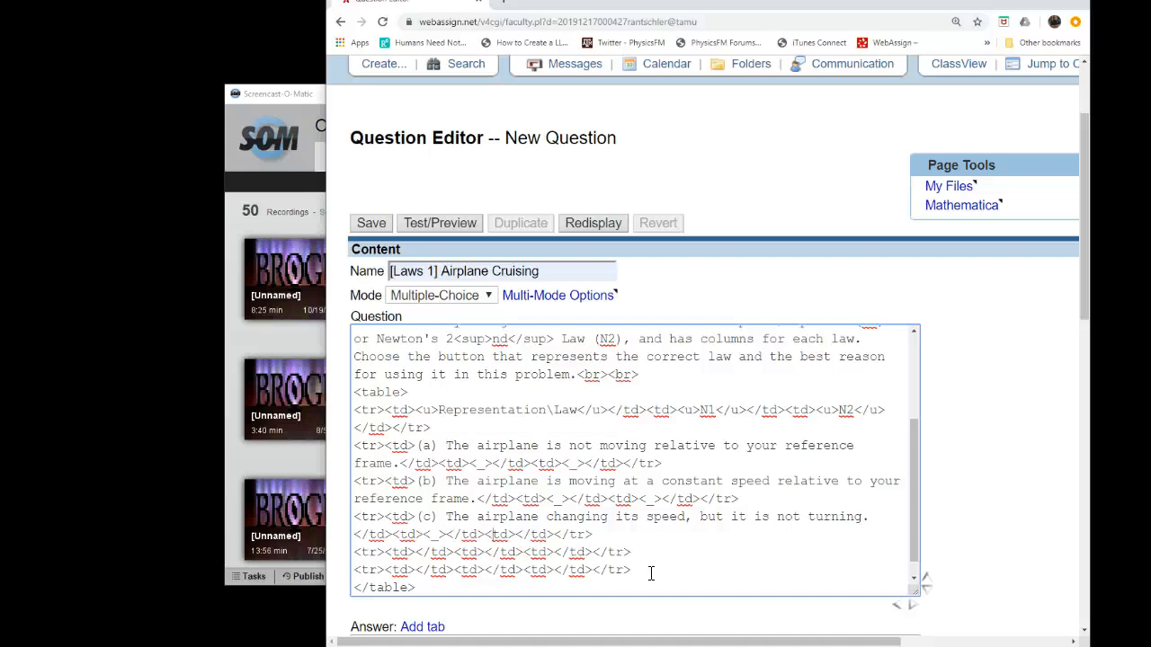
type("<_>")
Step: Enter "(d) The airplane turning, but it is not changing its speed." in the fourth reason row and insert "<_>" in its two remaining cells
key("Left")
key("Left")
key("Left")
key("Left")
key("Left")
key("Left")
key("Left")
key("Left")
key("Left")
key("Left")
key("Left")
key("Left")
key("Left")
key("Left")
key("Left")
key("Left")
key("Left")
type("(d) ")
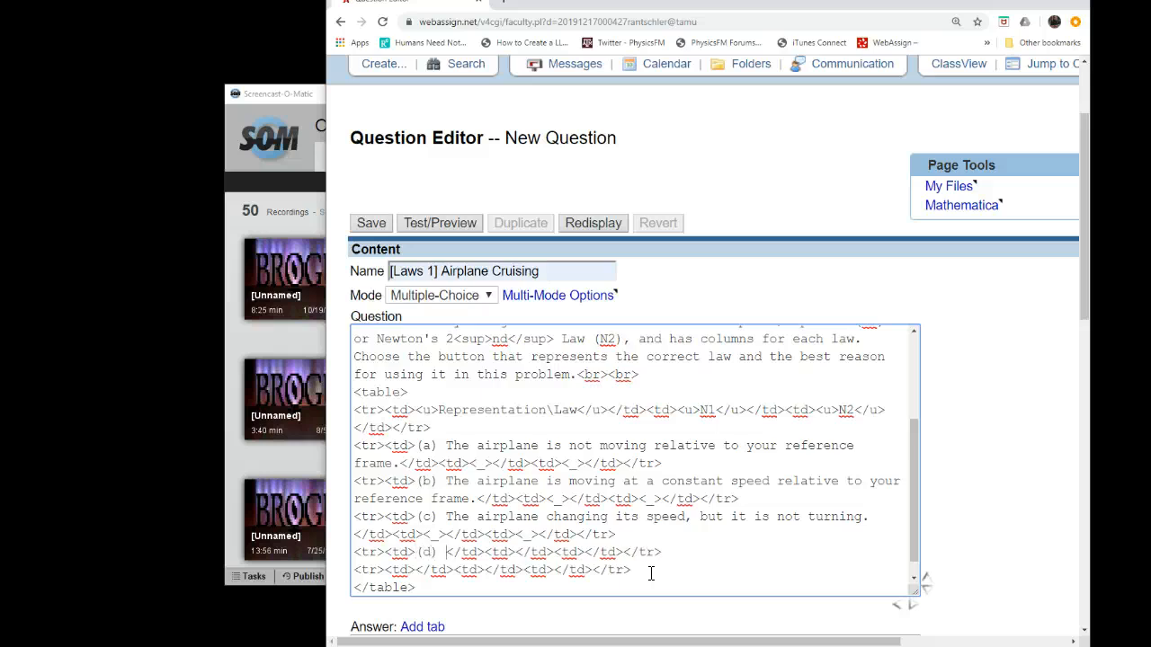
type("The airplane ")
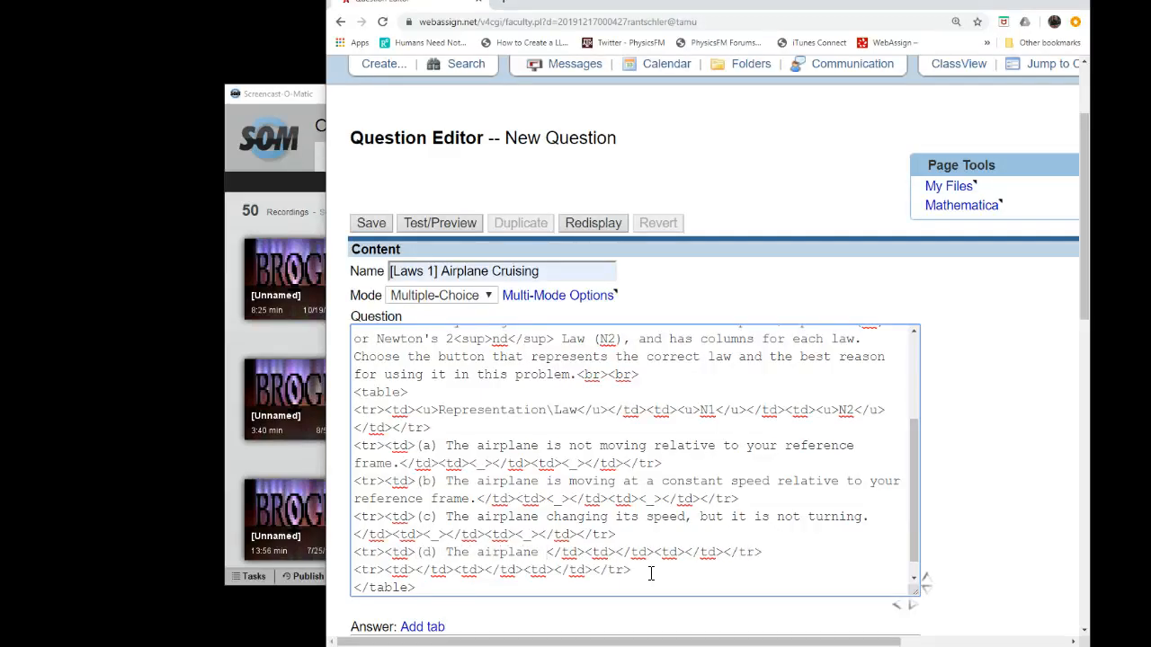
type("turning, but")
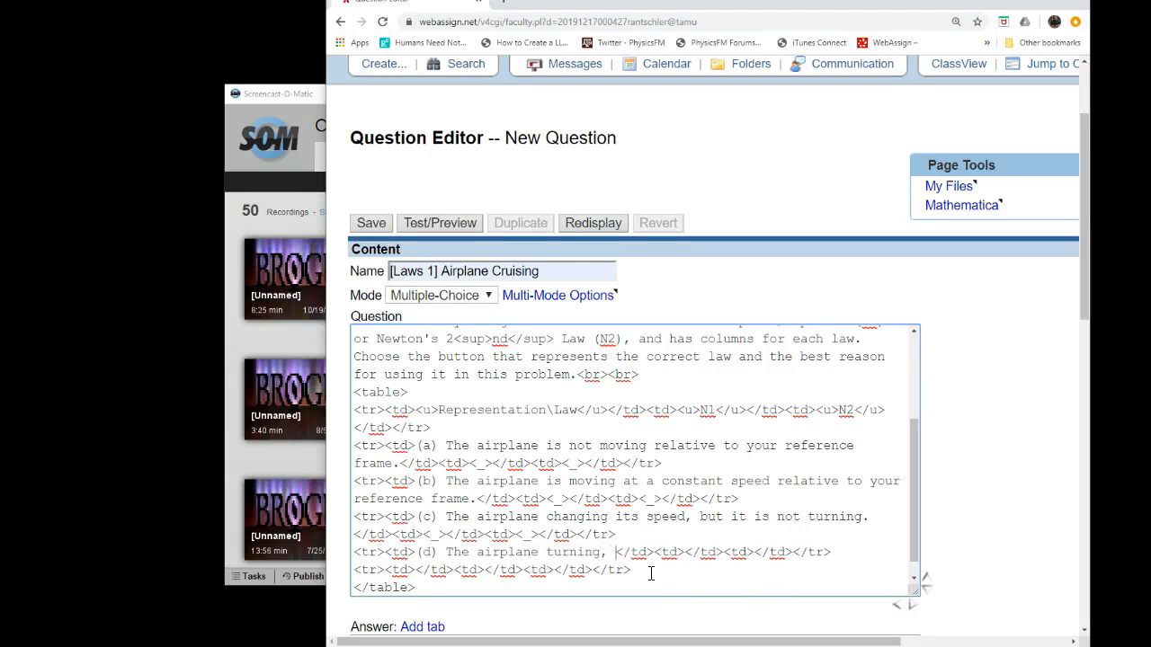
type(" it is ")
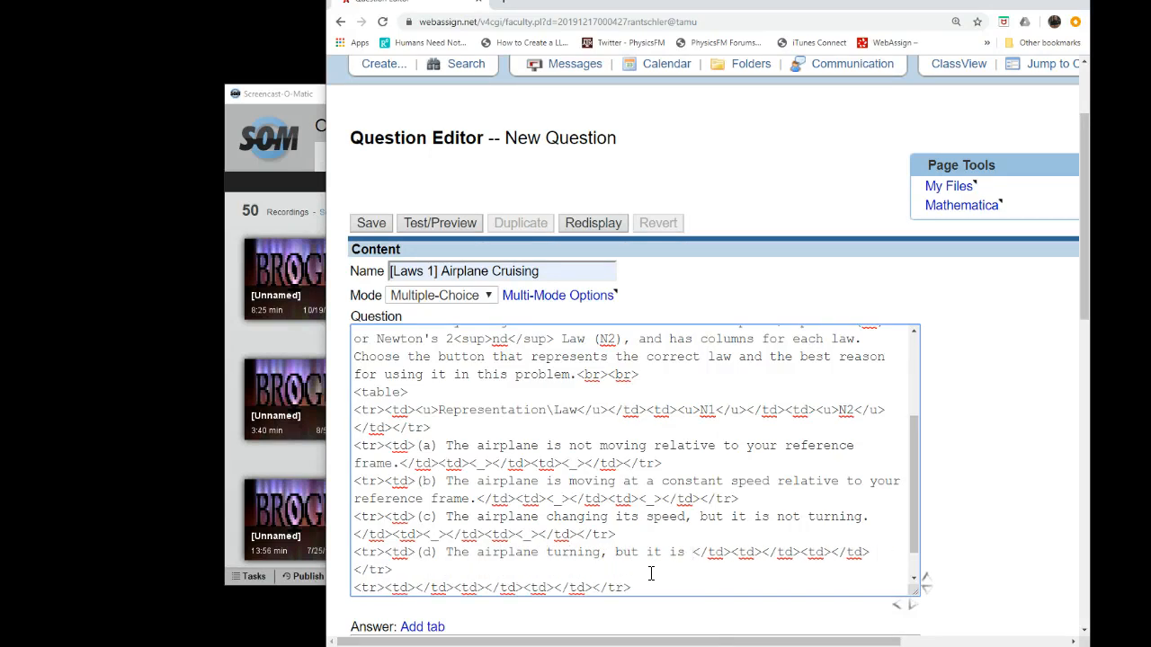
type("not changing ")
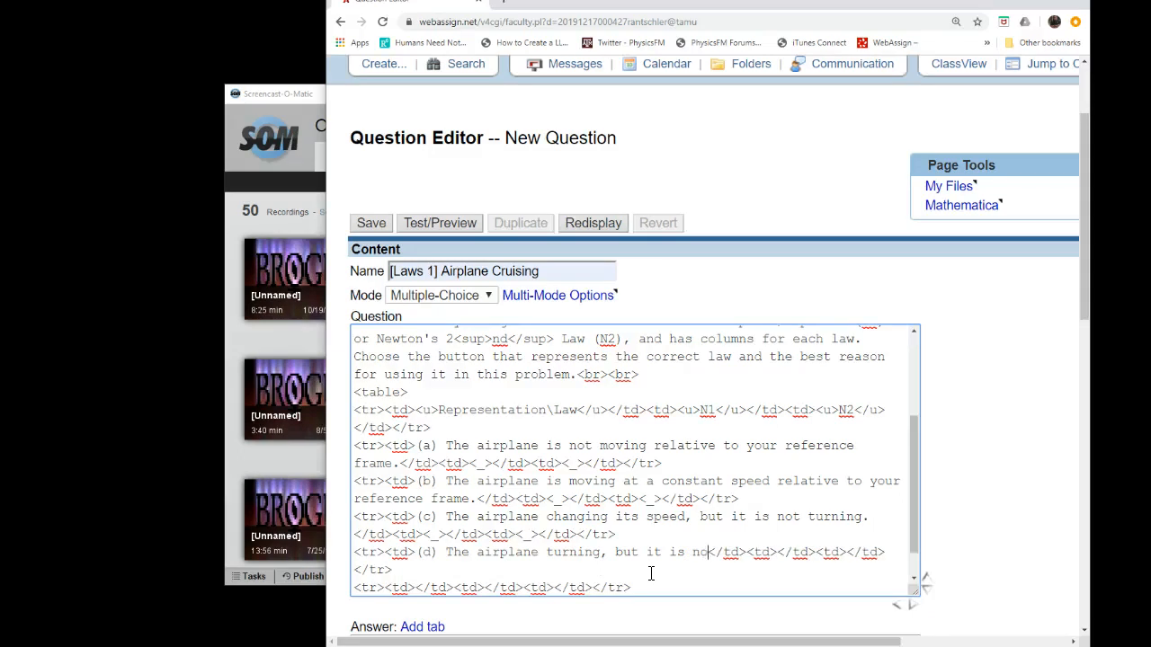
type("its spee")
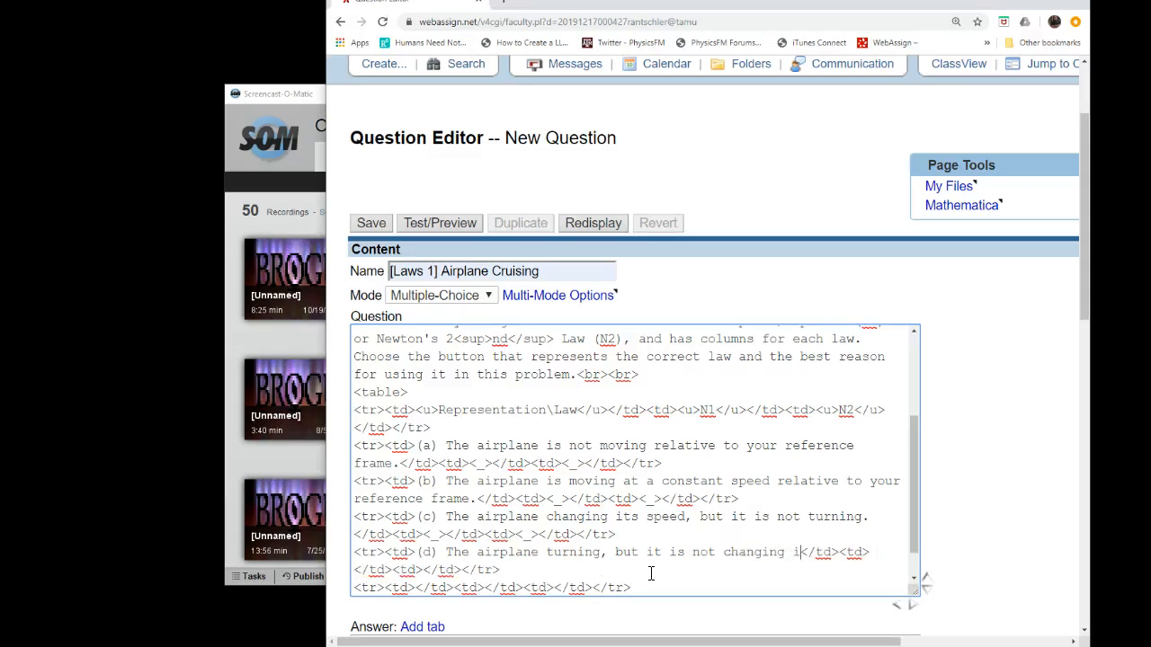
type("d. ")
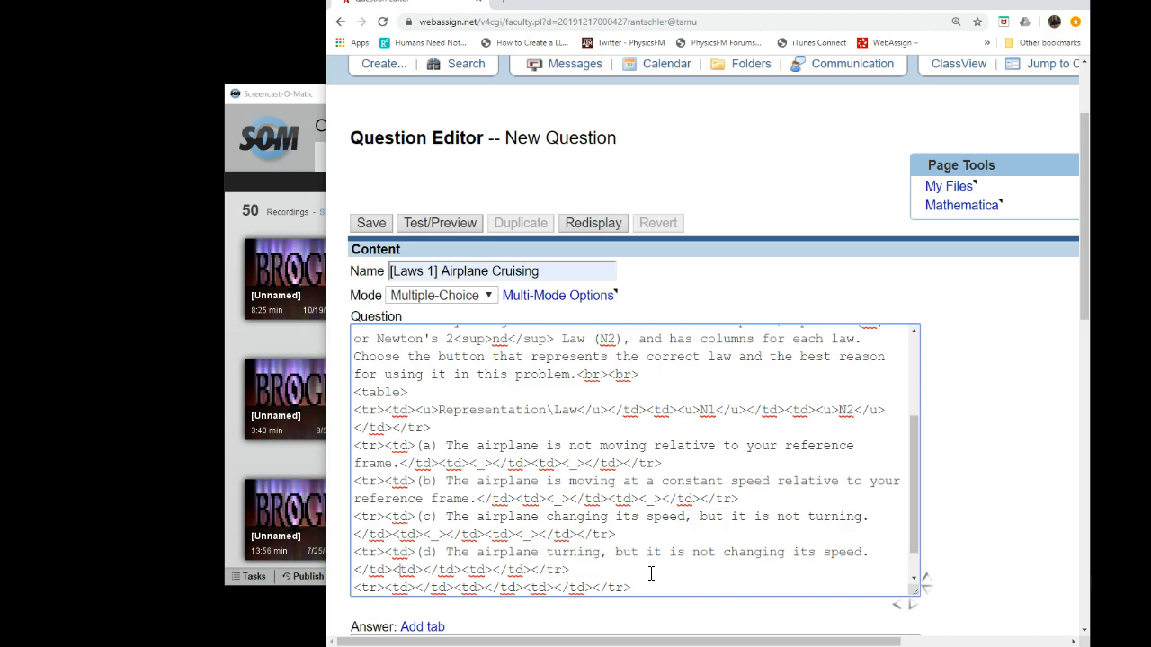
type("</td><td><_>")
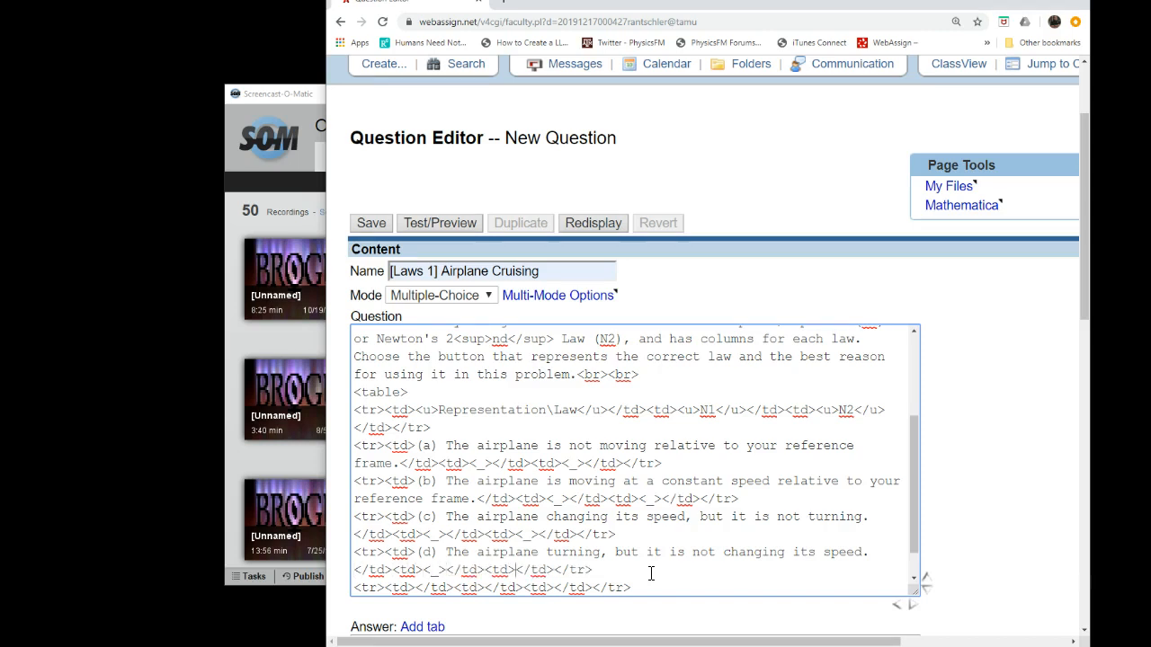
type("</td><td><_><")
Step: Start the fifth reason row with "(e) The airplane i" and insert "is" after "The airplane" in rows (c) and (d)
key("Down")
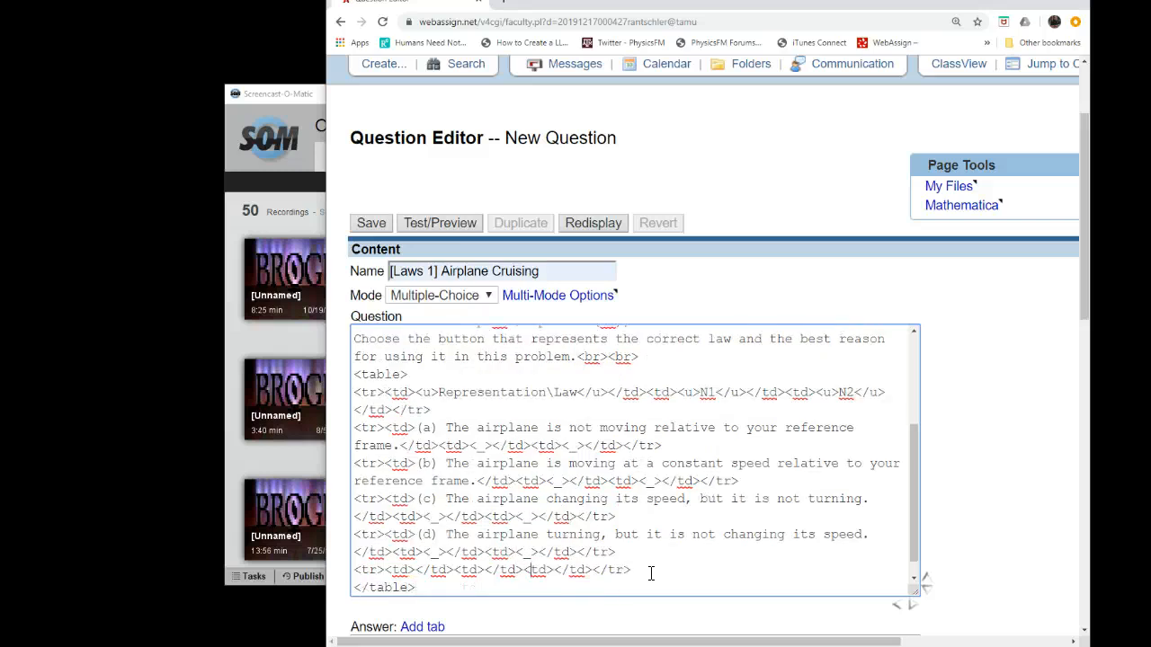
key("Left")
key("Left")
key("Left")
type("(e)")
type(" The air")
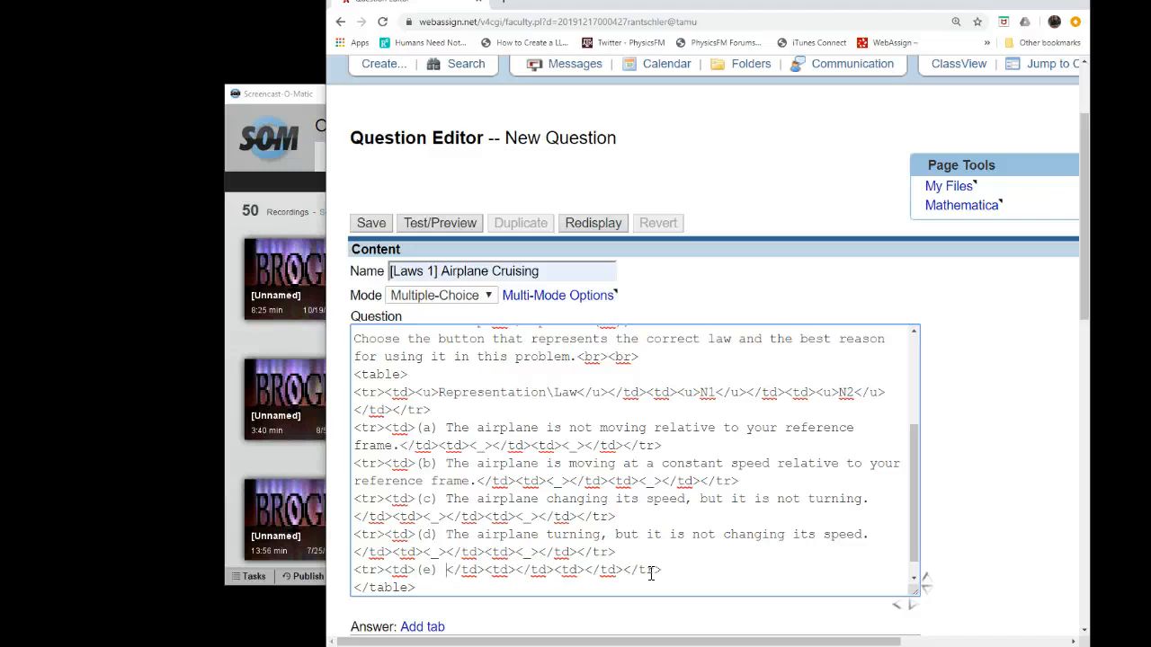
type("plane i")
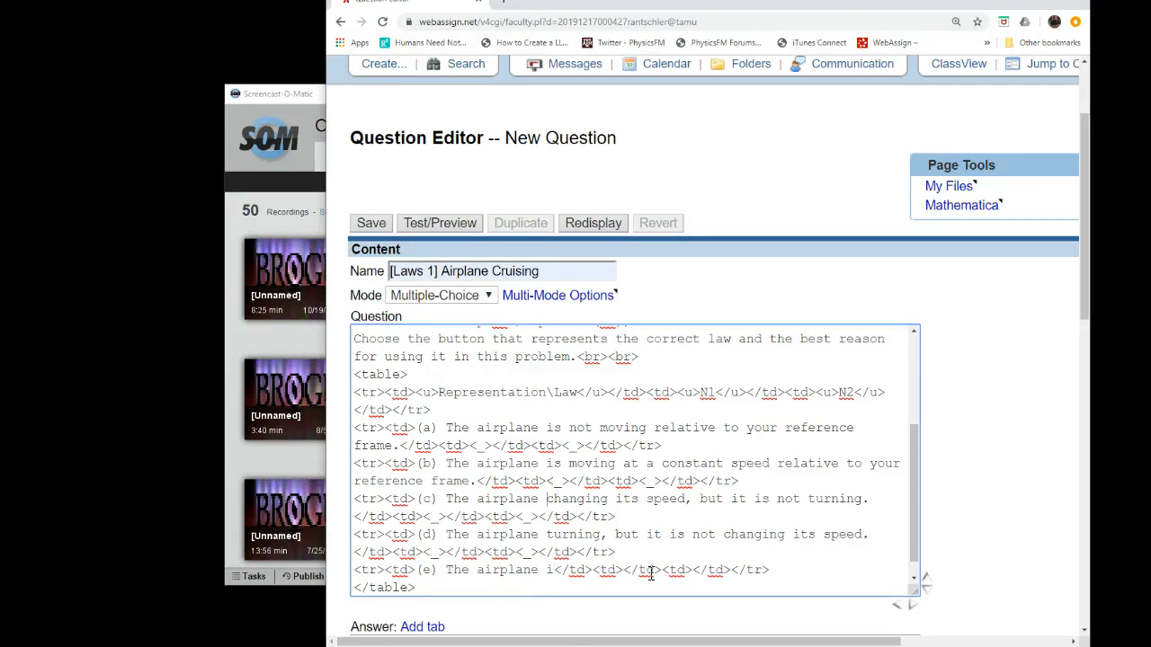
type("is ")
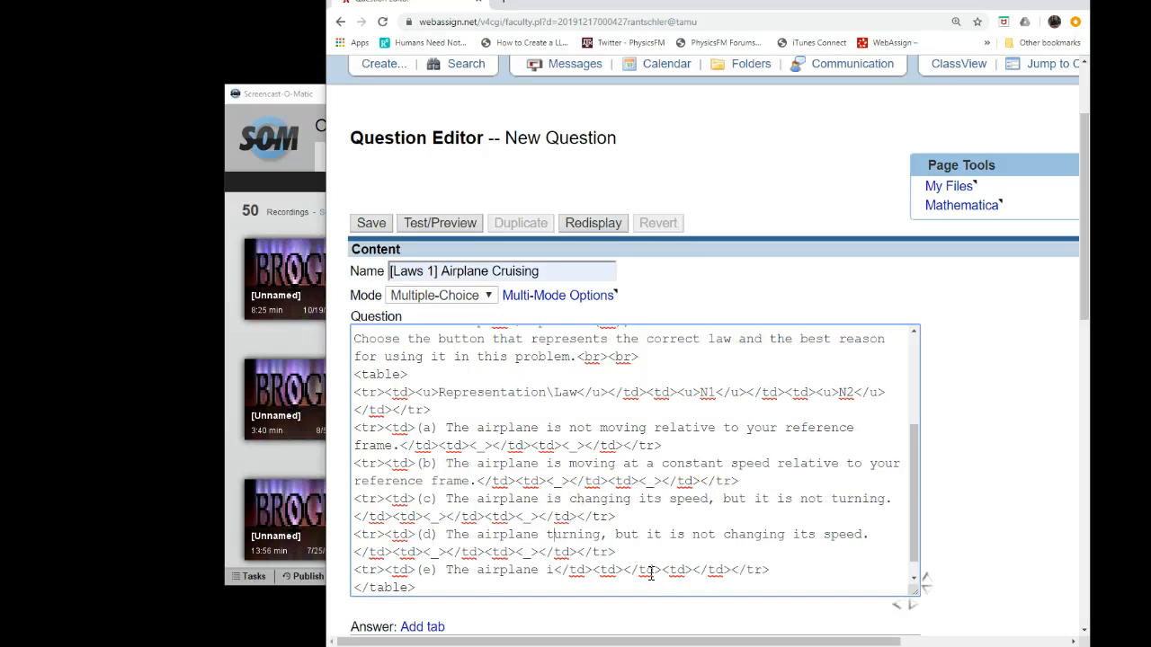
type("is")
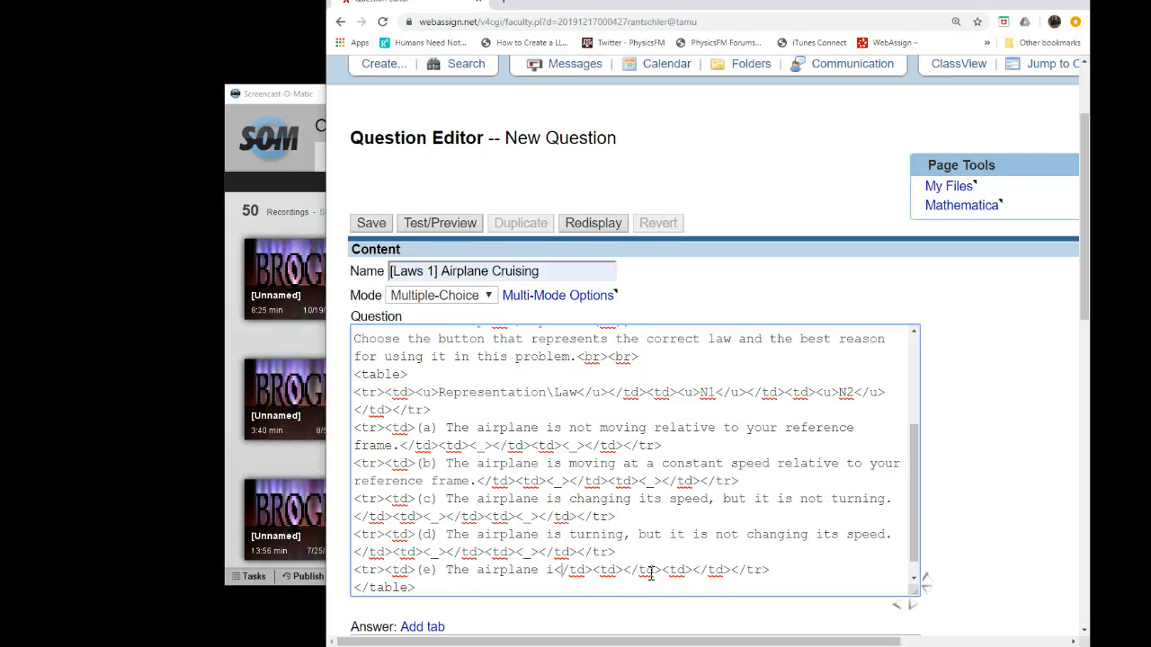
Step: Complete row (e) with "is both turning and changing speed at the same time." and insert "<_>" in its two remaining cells
type("s both")
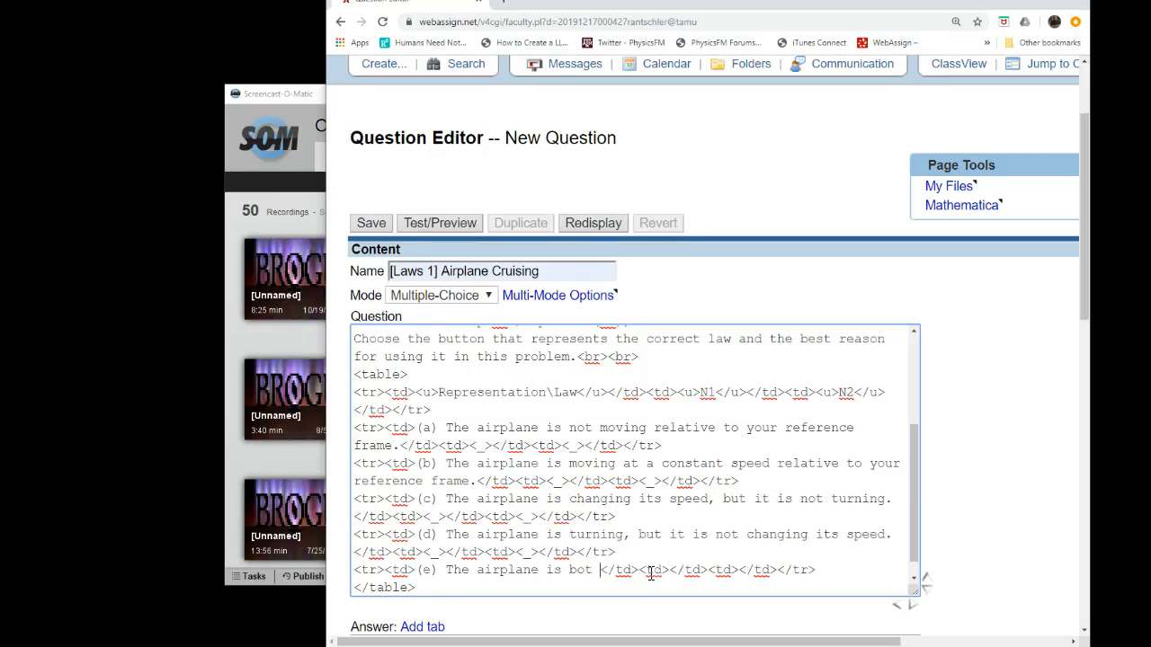
type(" turning and cha")
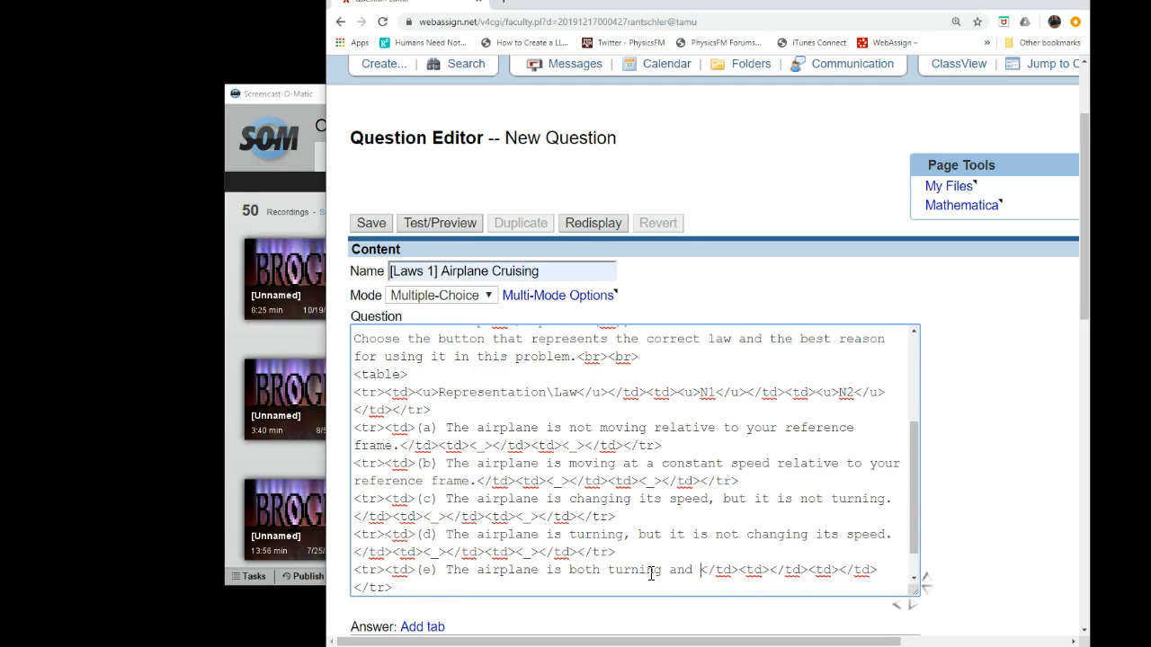
type("nging speed a")
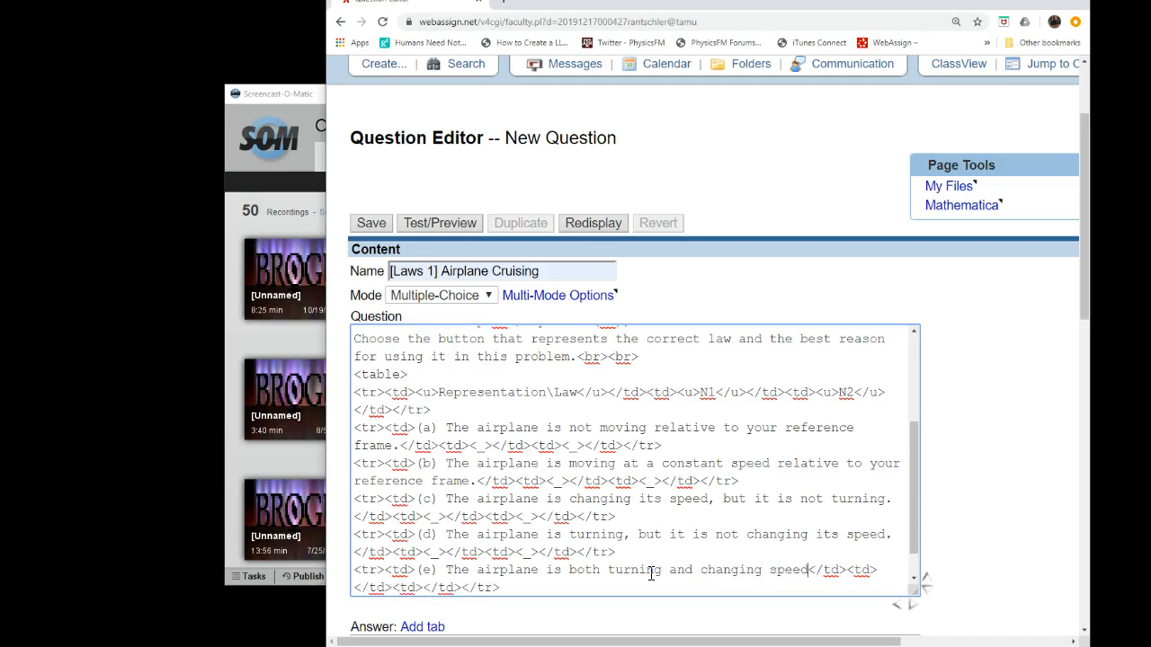
type("t the same t")
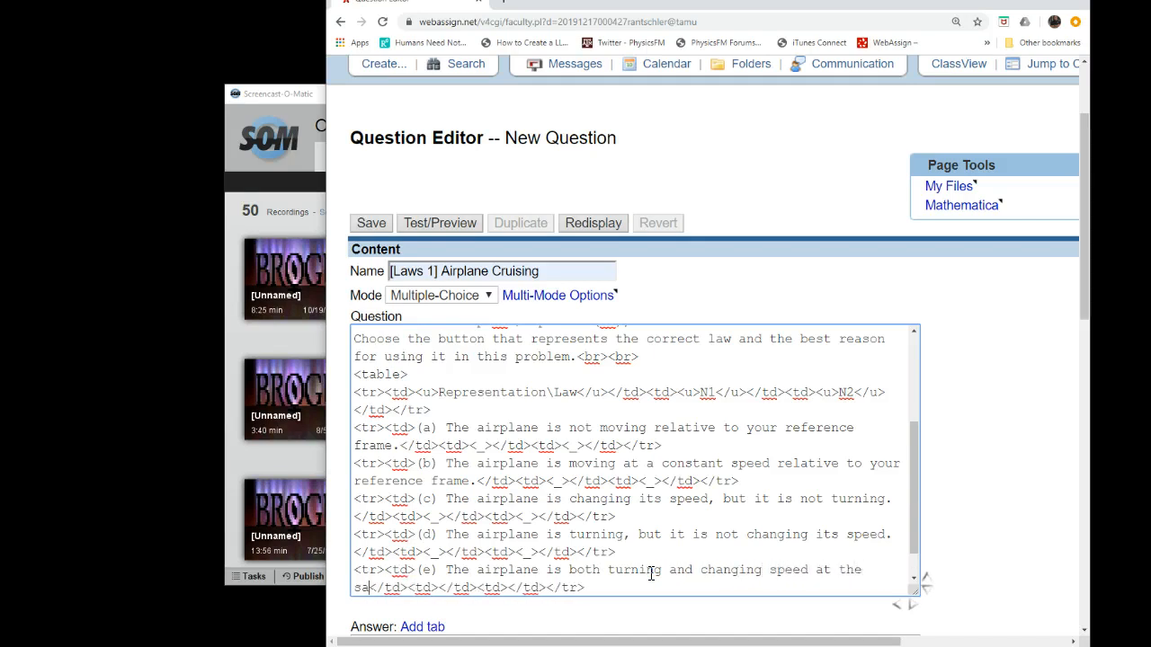
type("ime.")
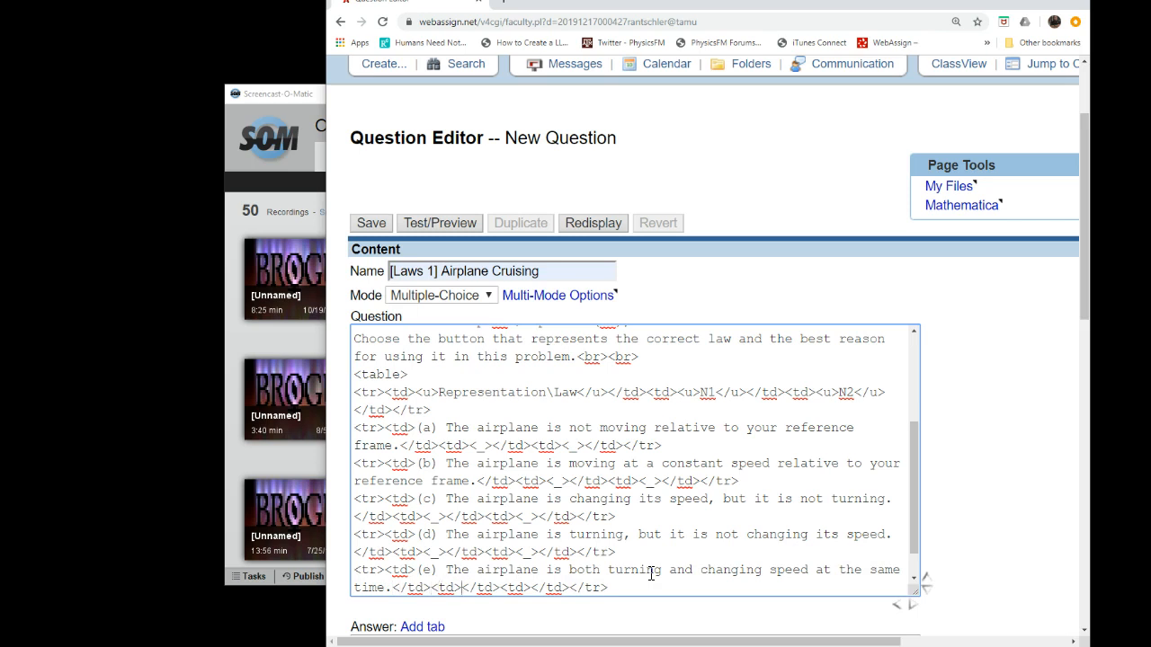
type("</td><td><_>")
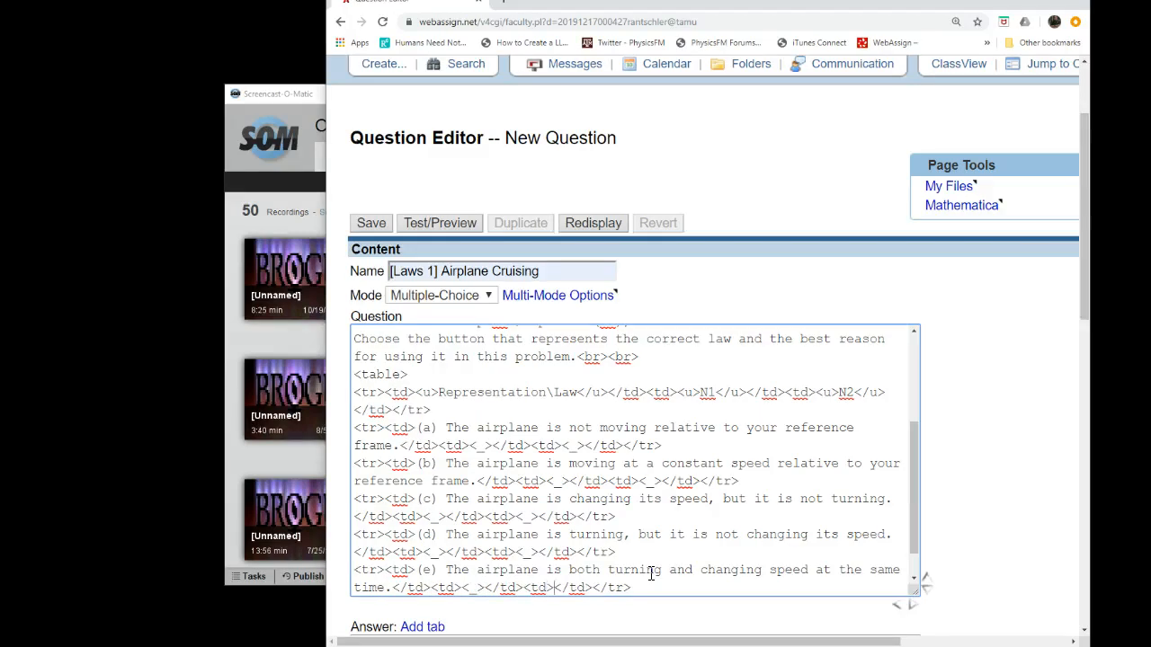
type("</td><td><_><")
Step: Add two line breaks, "<br><br>", after the closing table tag in the question code
scroll(677, 485, "down", 1)
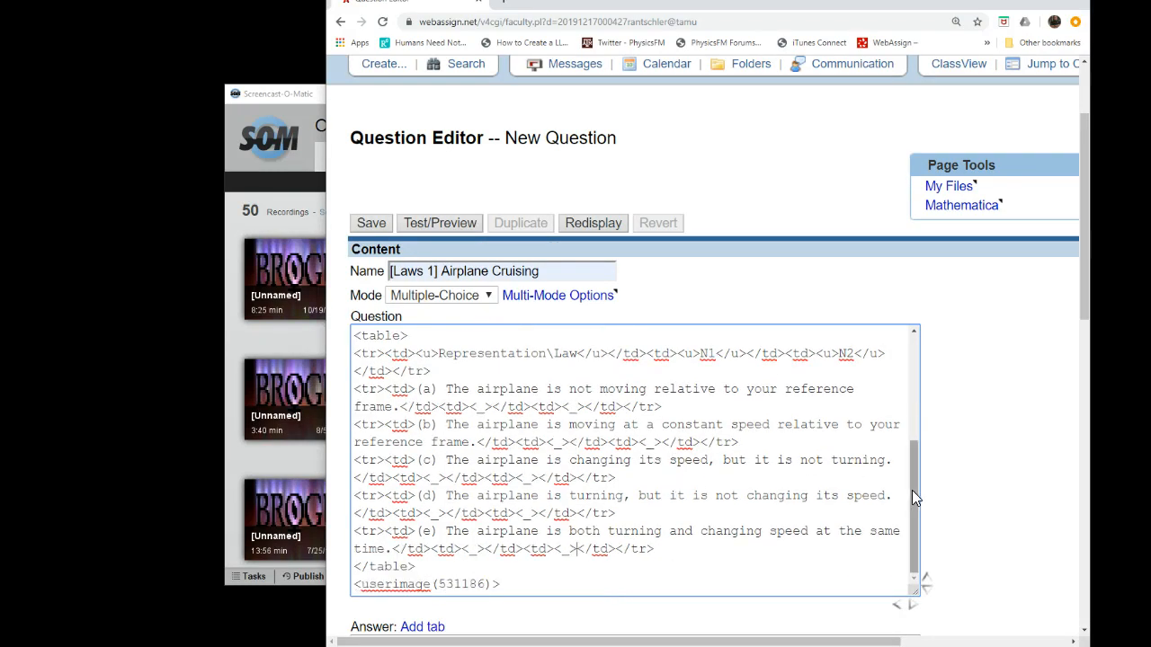
left_click_drag(919, 502, 935, 518)
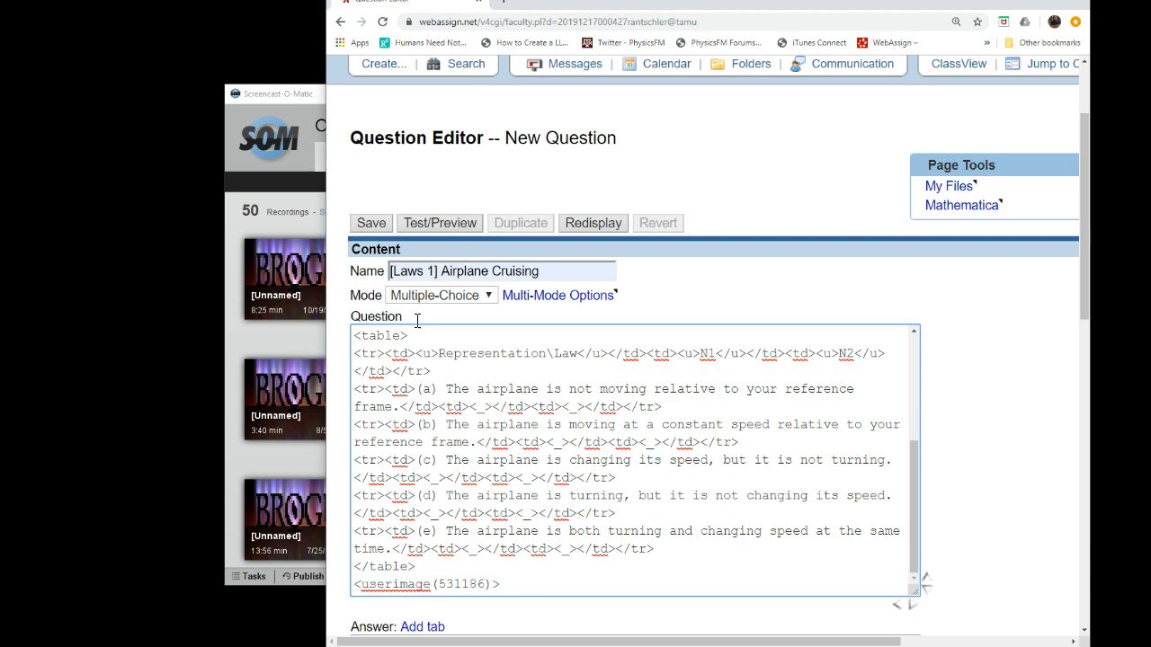
left_click_drag(435, 276, 388, 278)
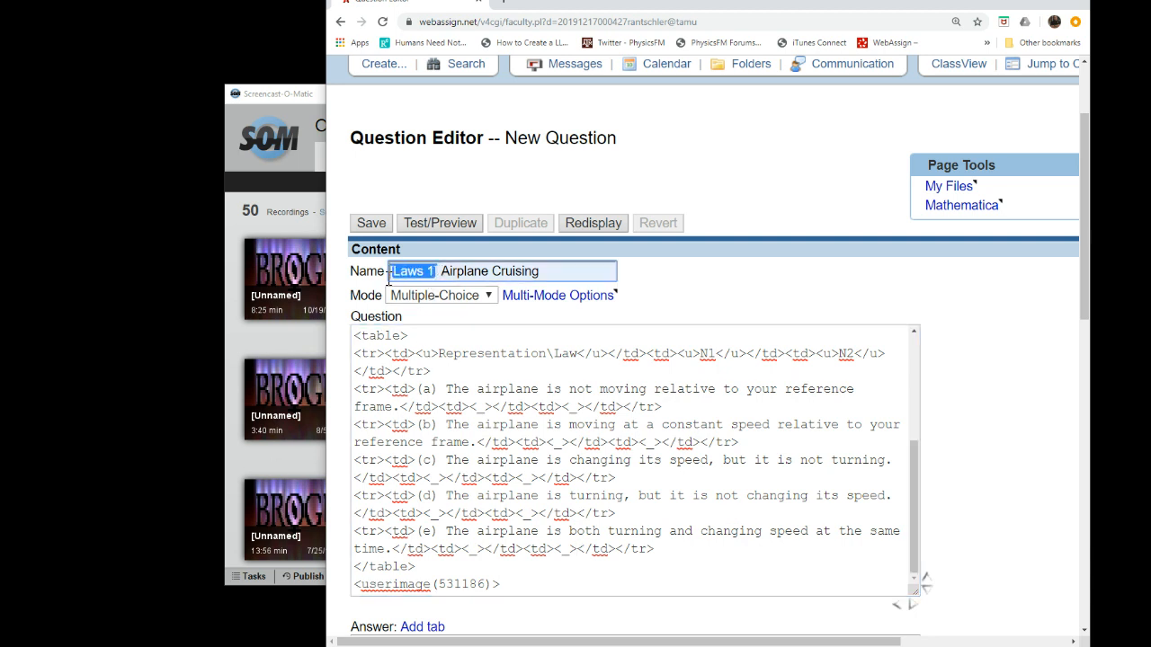
left_click(499, 431)
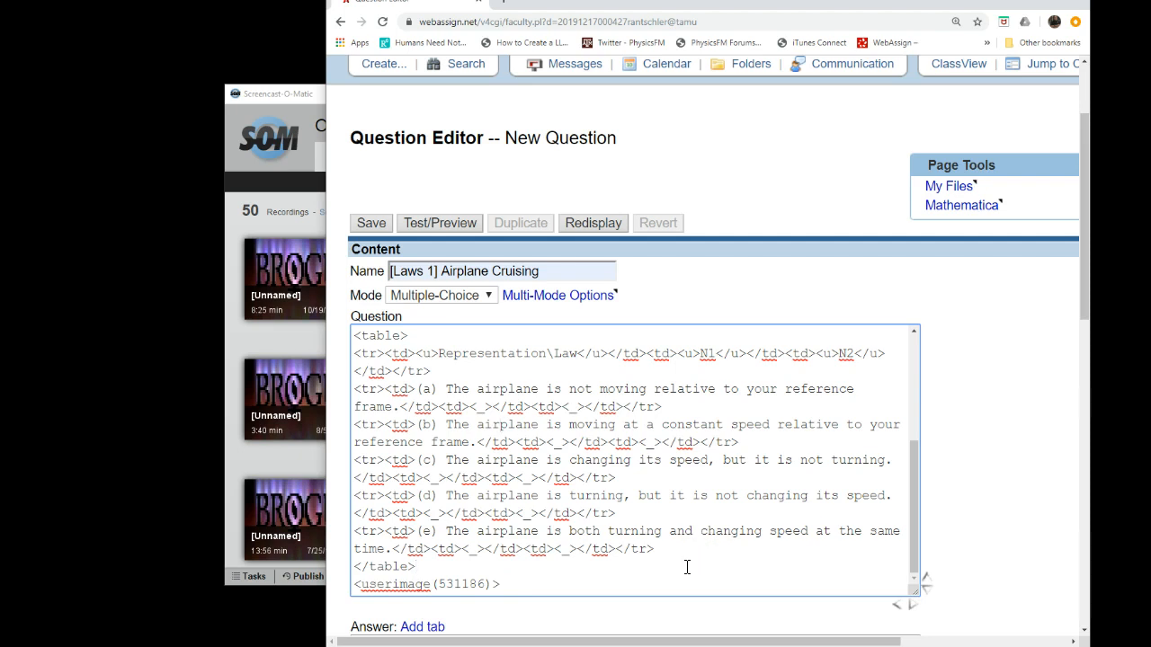
type("<br><br>")
Step: Preview the question, widen the preview window to check the table and photo layout, and close the preview
scroll(994, 442, "down", 2)
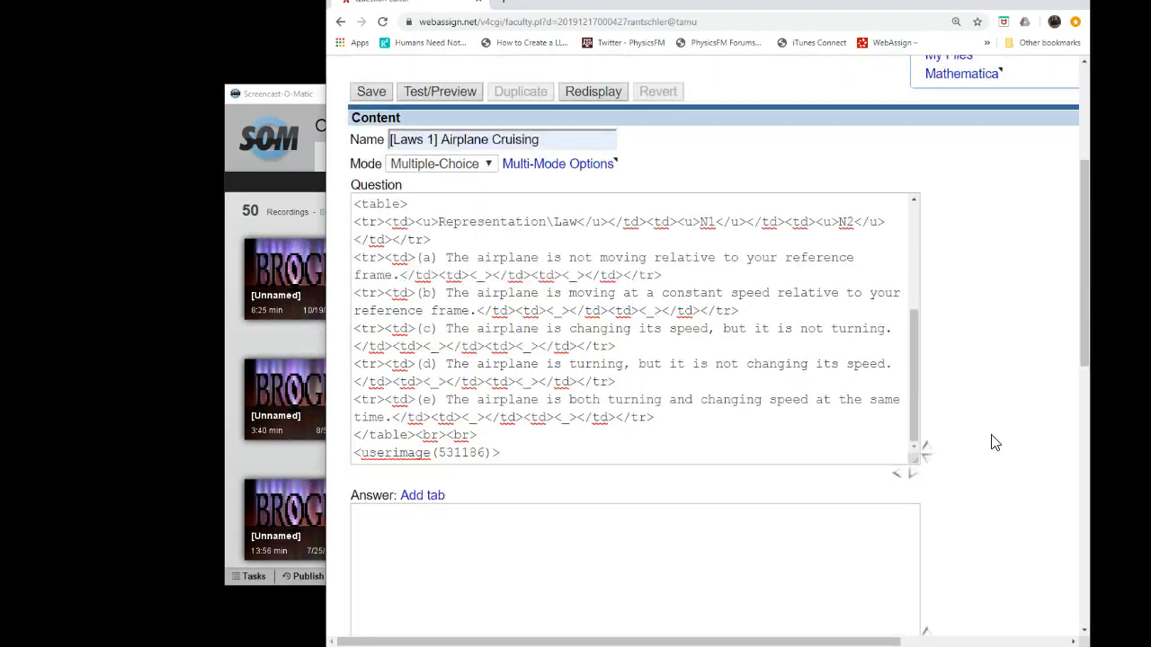
scroll(993, 441, "down", 2)
scroll(992, 441, "up", 2)
left_click(470, 91)
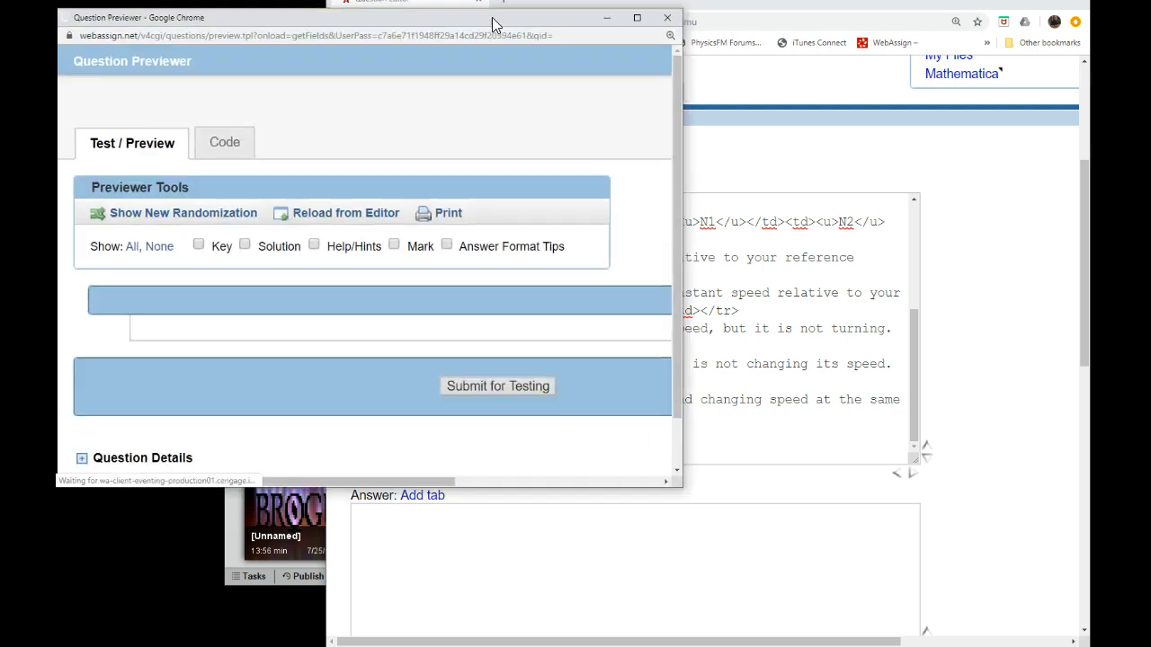
scroll(514, 275, "down", 3)
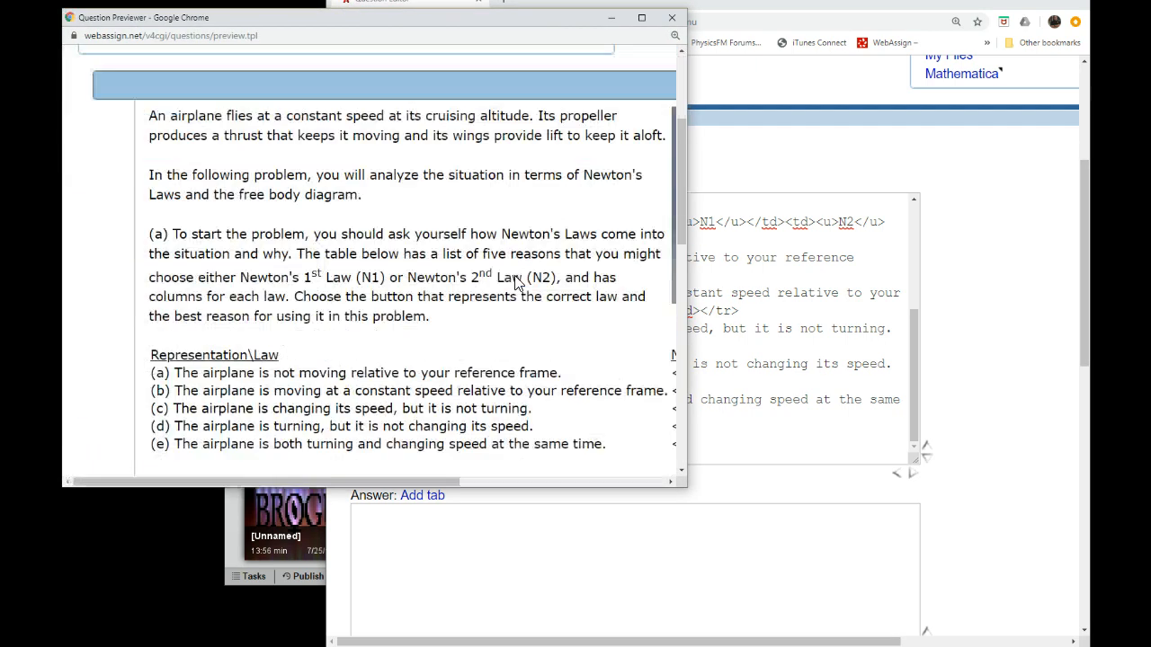
scroll(514, 275, "down", 1)
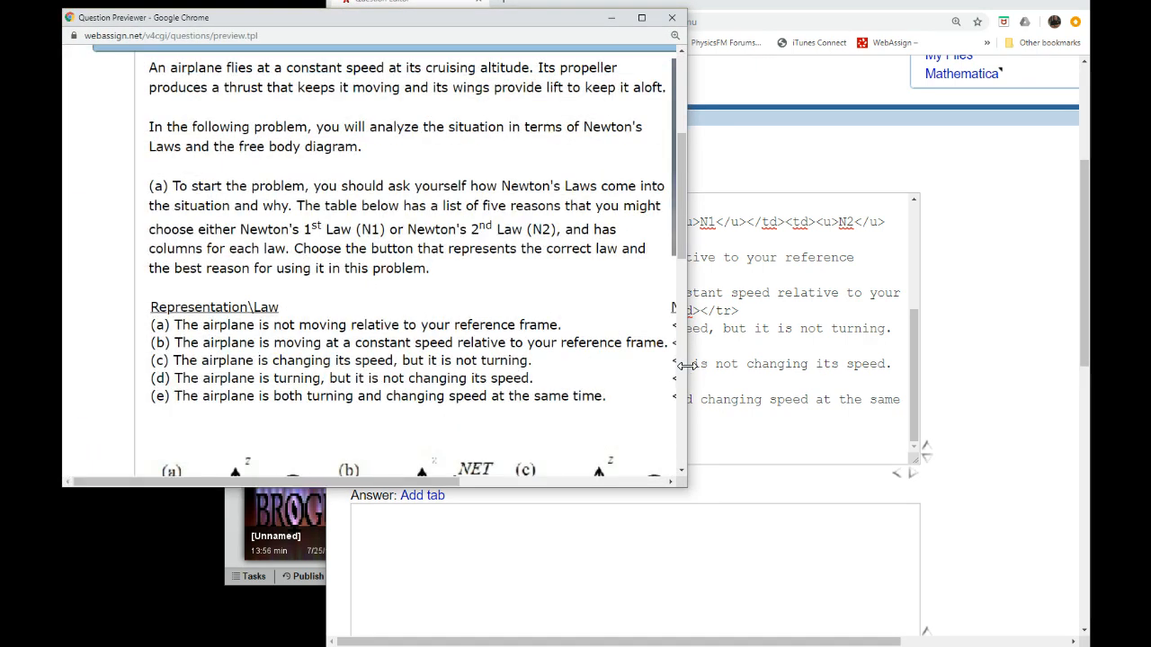
left_click_drag(687, 365, 1041, 283)
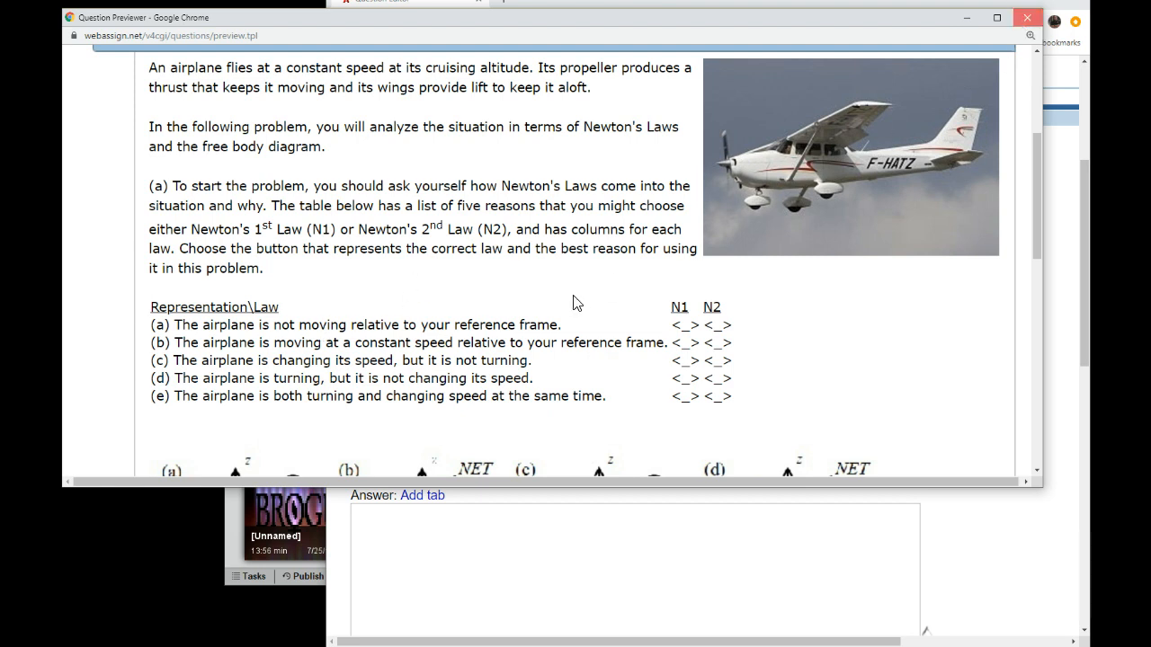
key("ctrl+w")
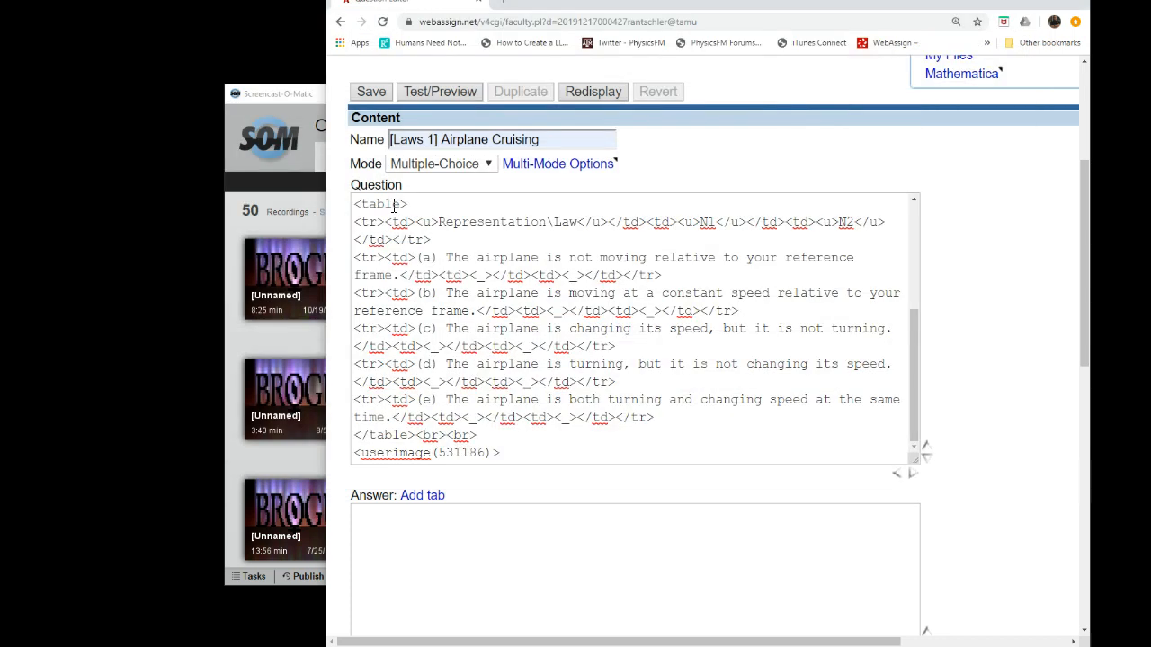
Step: Center the reasons table by adding "align = center" to its opening table tag
left_click(398, 205)
type("al")
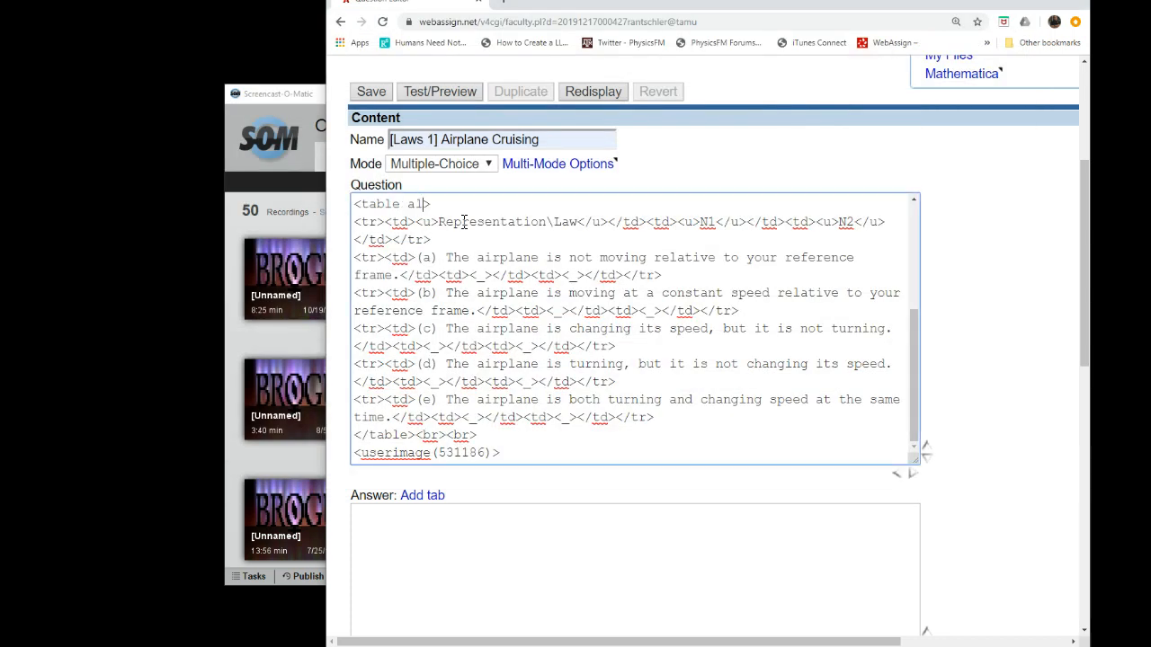
type("ign = center")
Step: Start the answer code with "<EQN $ORDERED=" and preview the question's centered reasons table
left_click(493, 527)
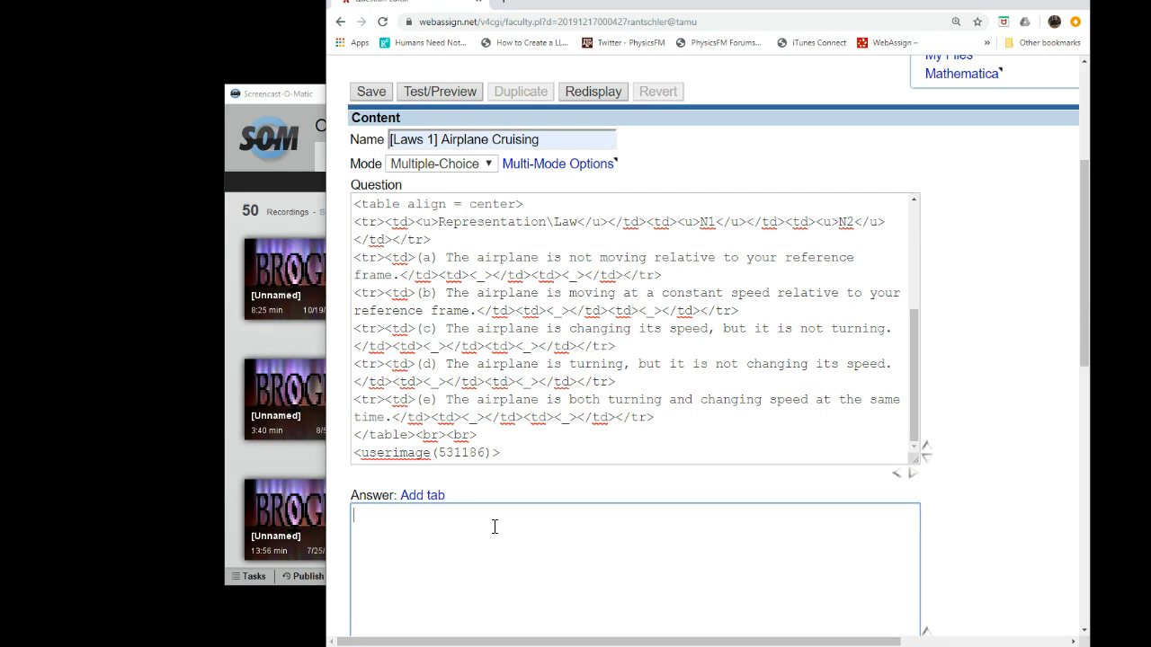
type("<EQN")
left_click_drag(558, 416, 577, 417)
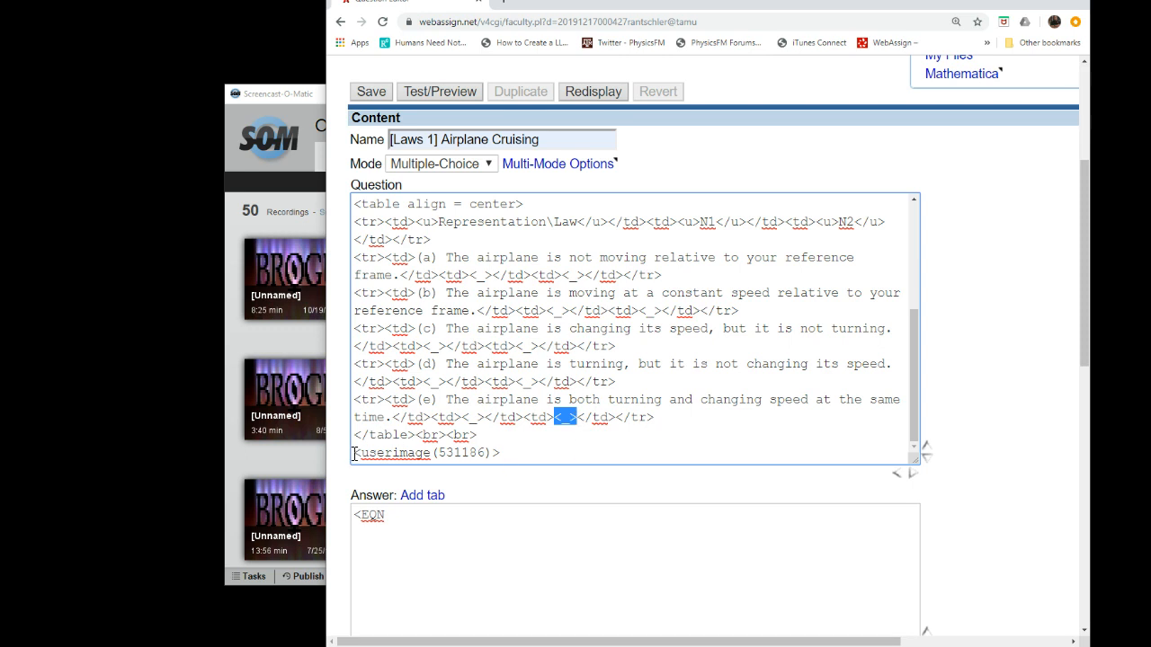
left_click_drag(353, 453, 504, 452)
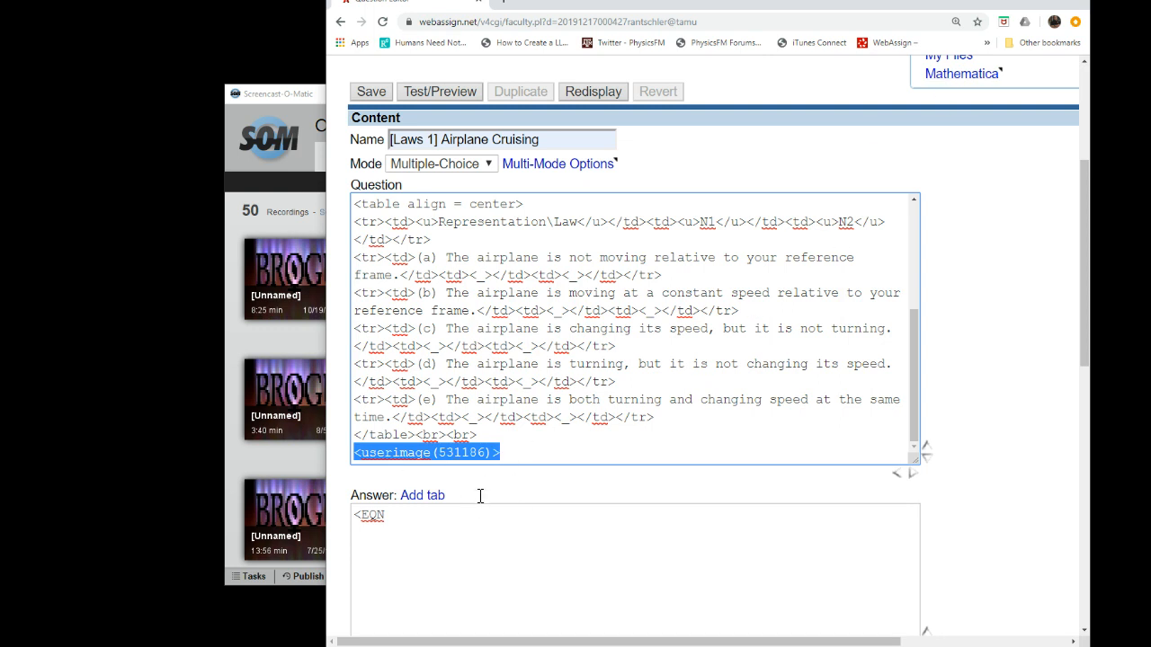
left_click(454, 517)
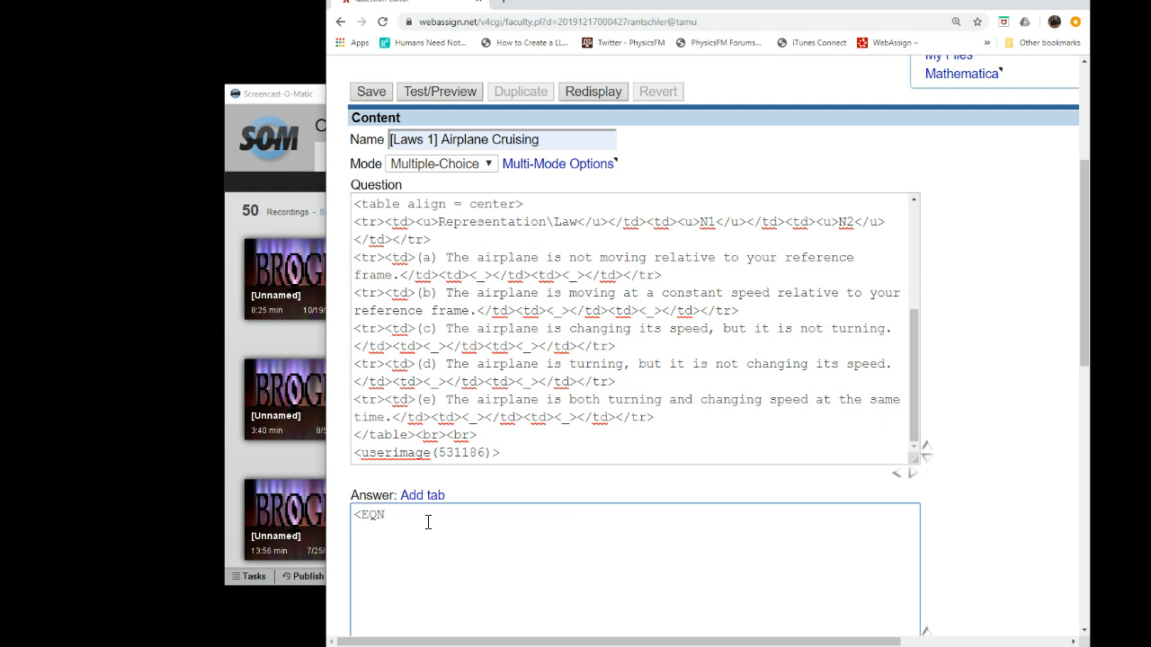
triple_click(358, 518)
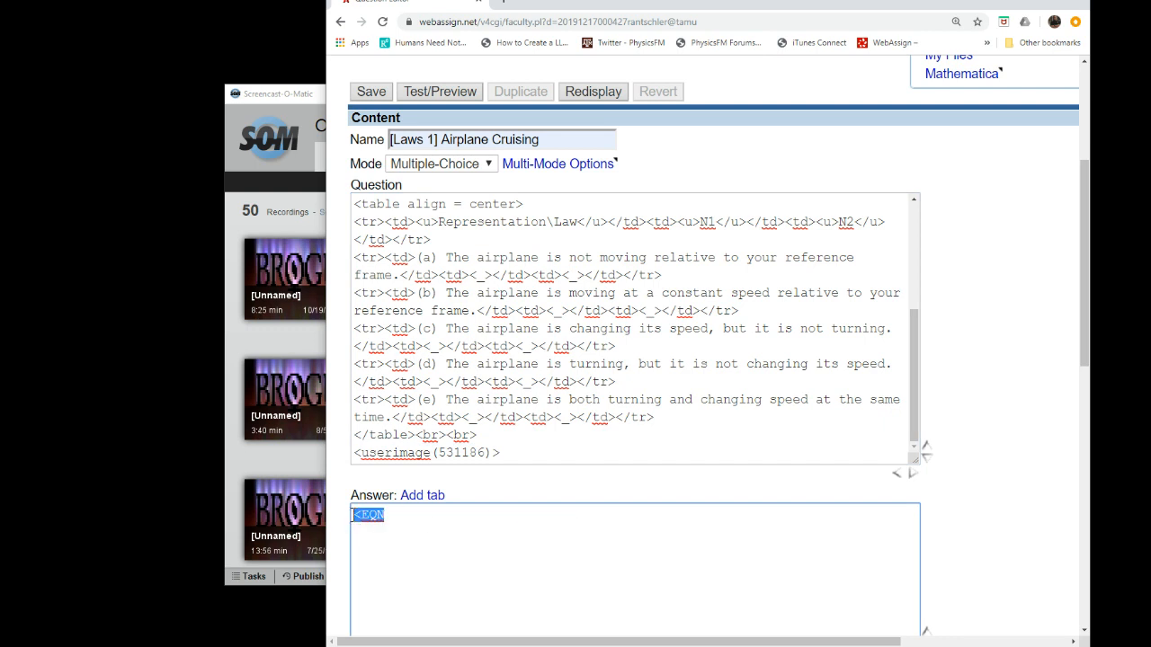
left_click(414, 520)
type("$ORDERED =")
left_click(439, 93)
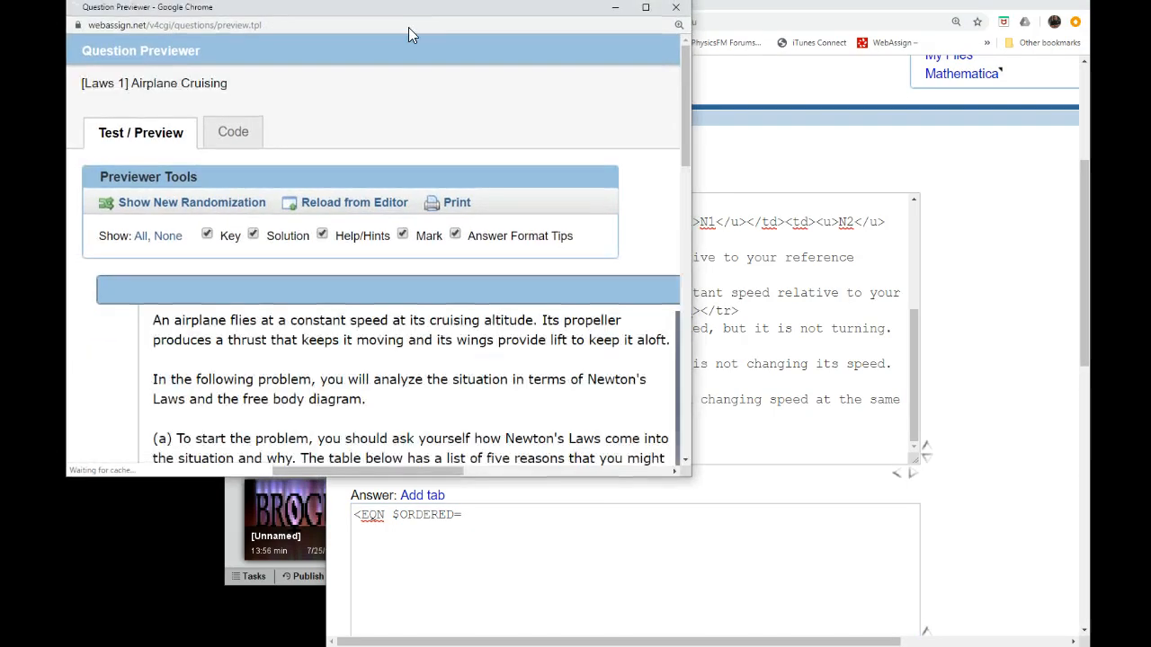
scroll(445, 203, "down", 5)
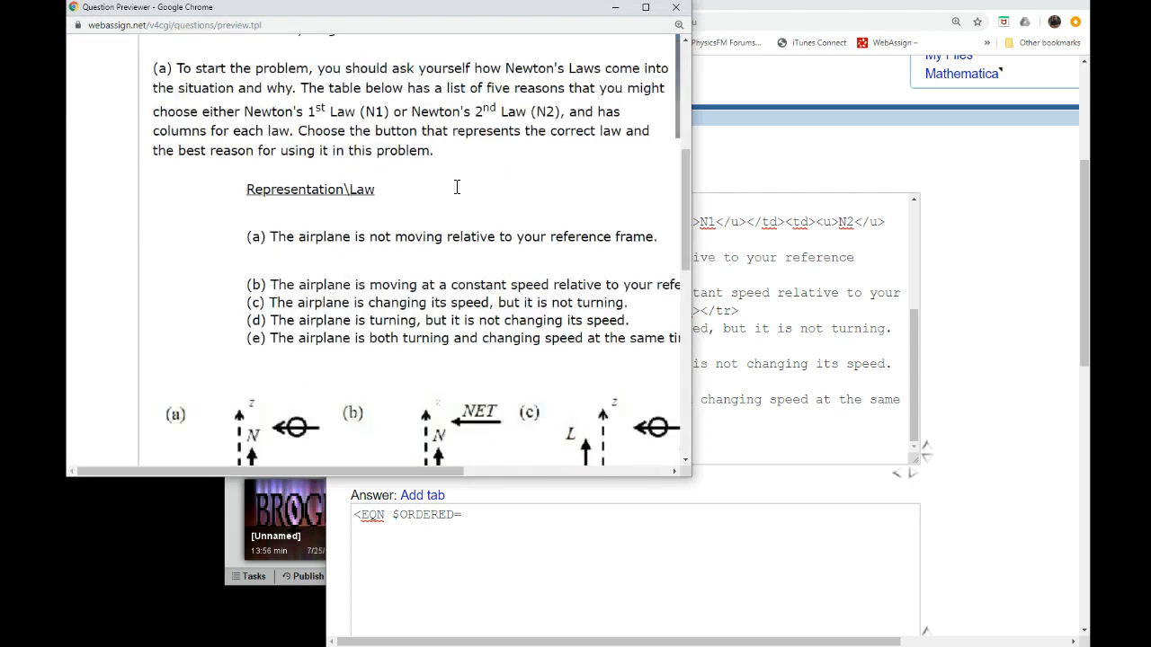
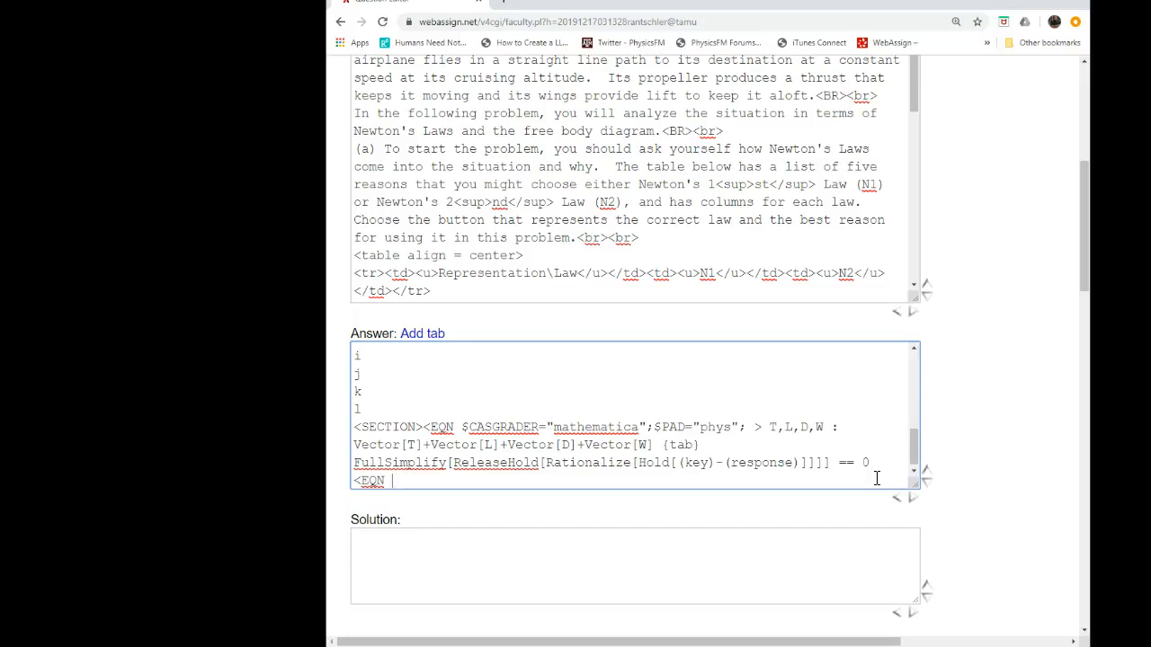
type("$CASGRATE")
key("BackSpace")
key("BackSpace")
type("E")
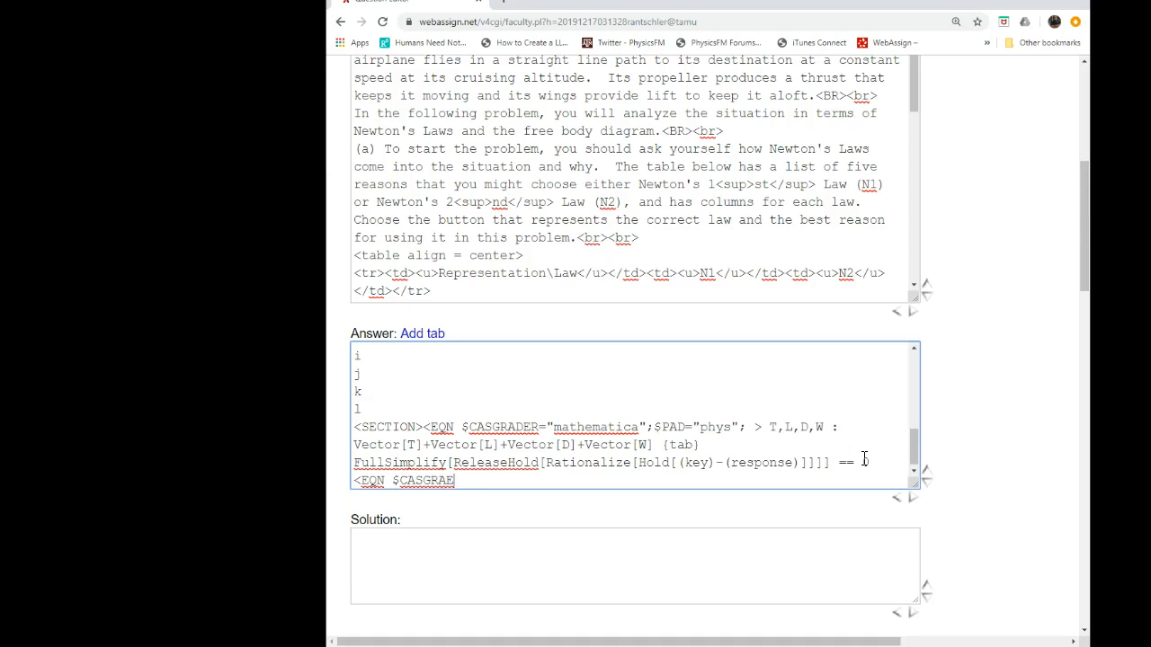
Step: Copy the complete mathematica EQN answer entry following the <SECTION> tag and paste it over the unfinished EQN line below
left_click_drag(881, 462, 421, 423)
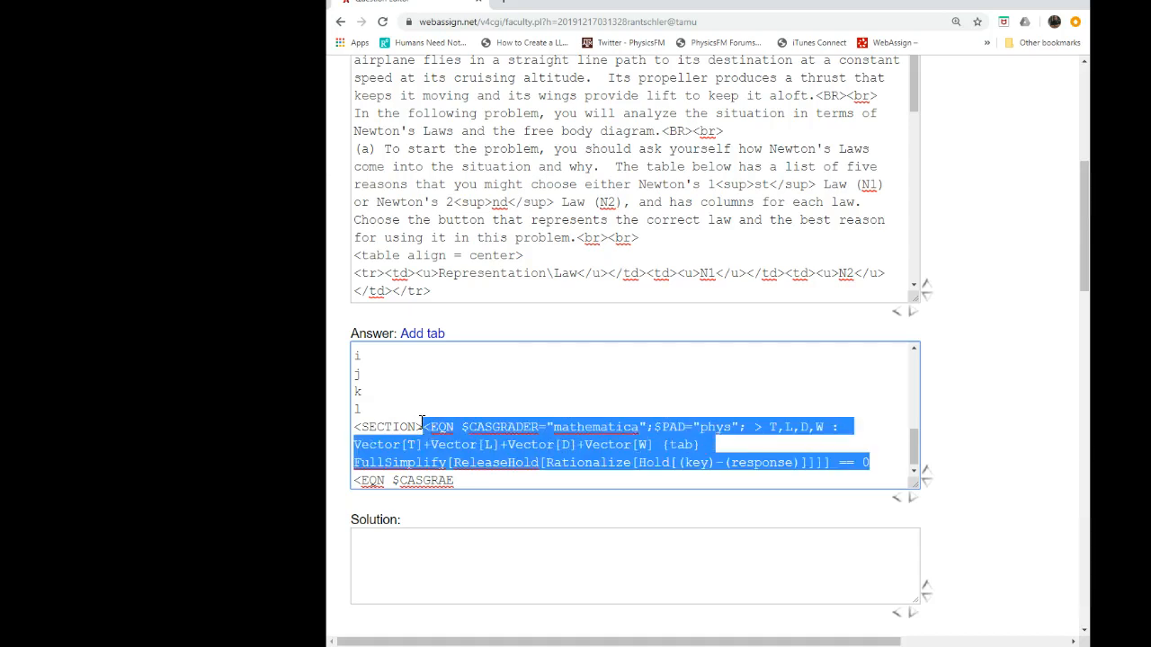
key("ctrl+c")
left_click(460, 479)
left_click_drag(461, 479, 354, 481)
key("ctrl+v")
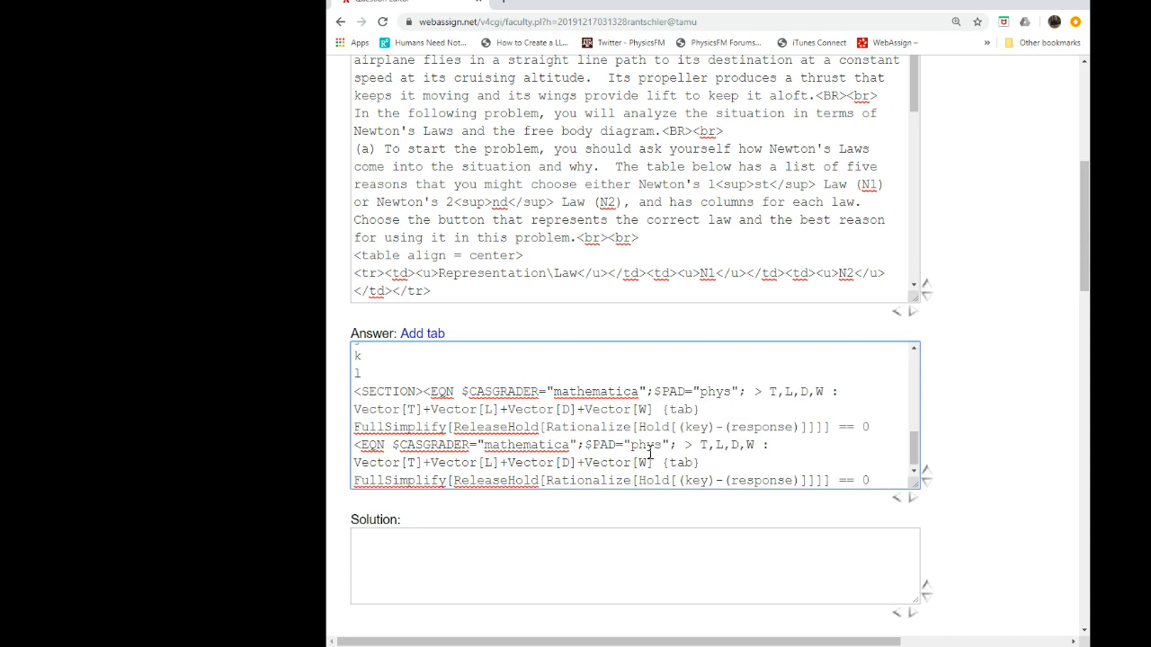
Step: Set the second EQN entry's key to "Vector[O]" and its variable list to "O"
left_click_drag(648, 462, 417, 469)
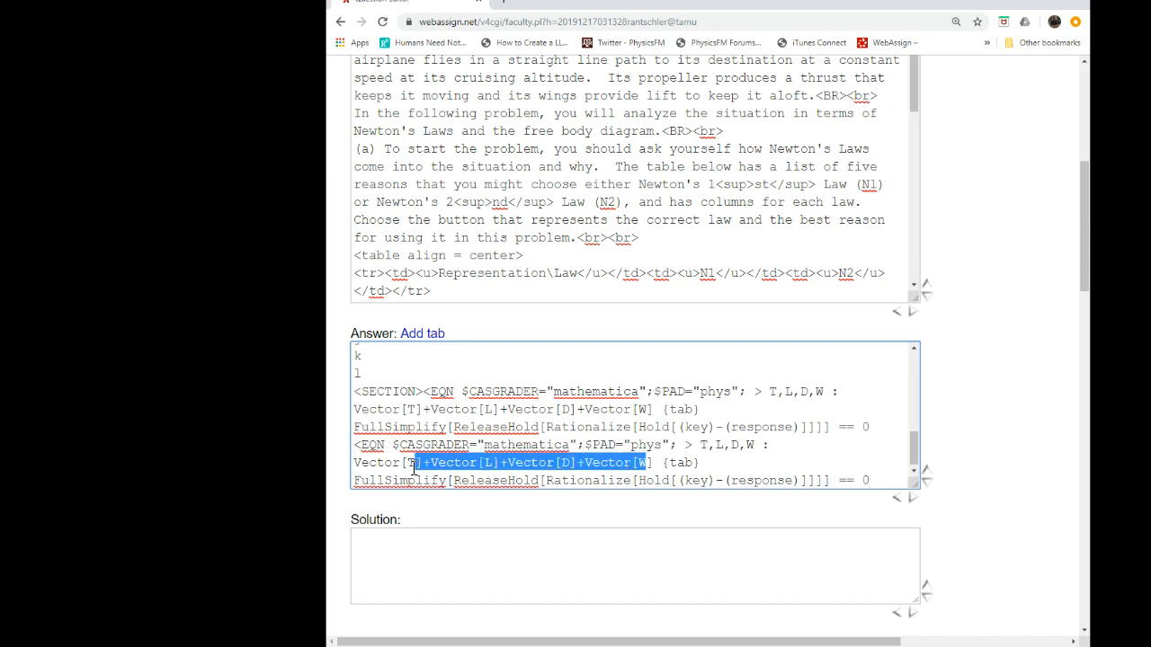
key("BackSpace")
type("0")
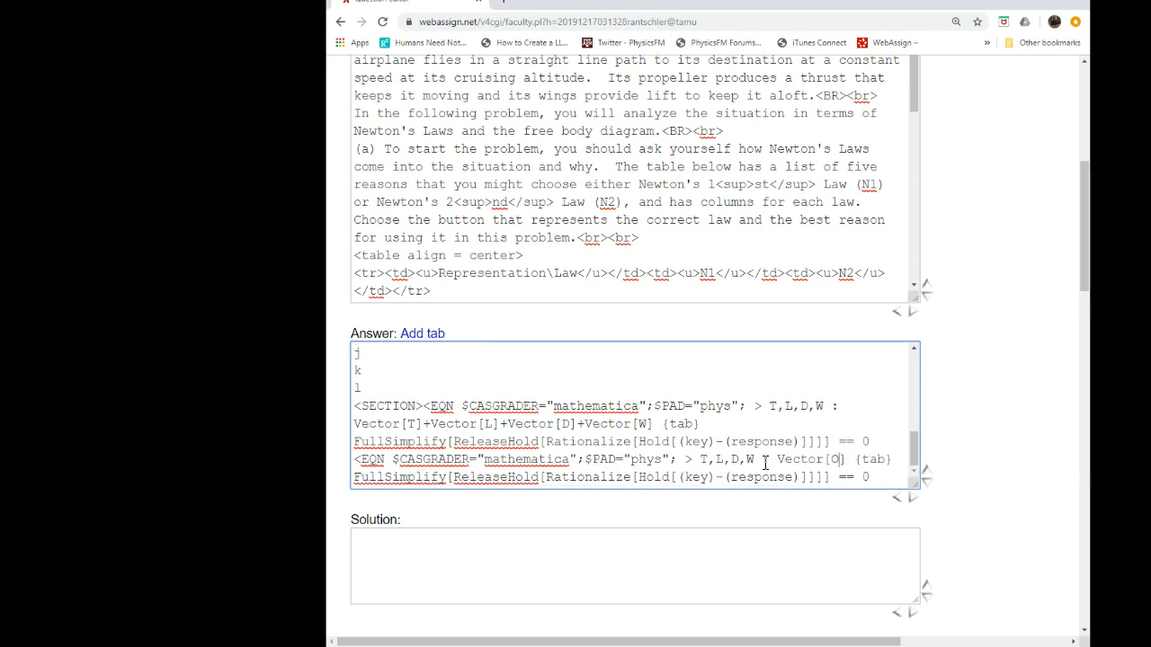
left_click_drag(756, 460, 699, 459)
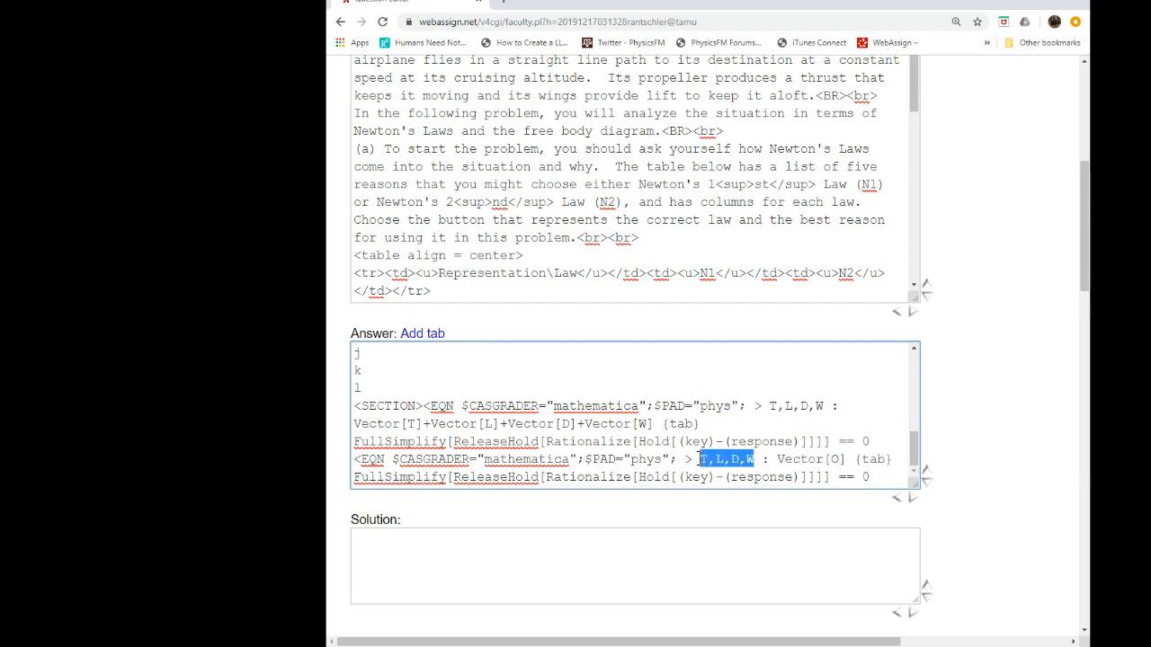
type("0")
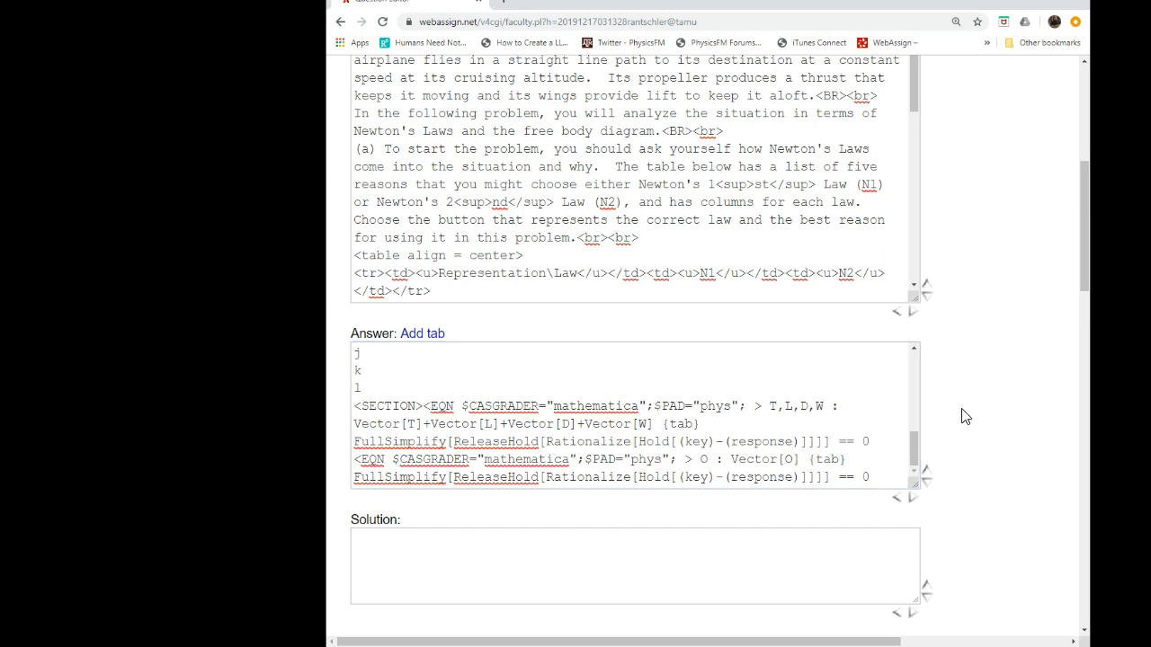
Step: Preview the question, examine the part (c) vector equation key against the free-body diagrams and interaction list, and close the preview
scroll(962, 416, "down", 3)
scroll(946, 413, "up", 5)
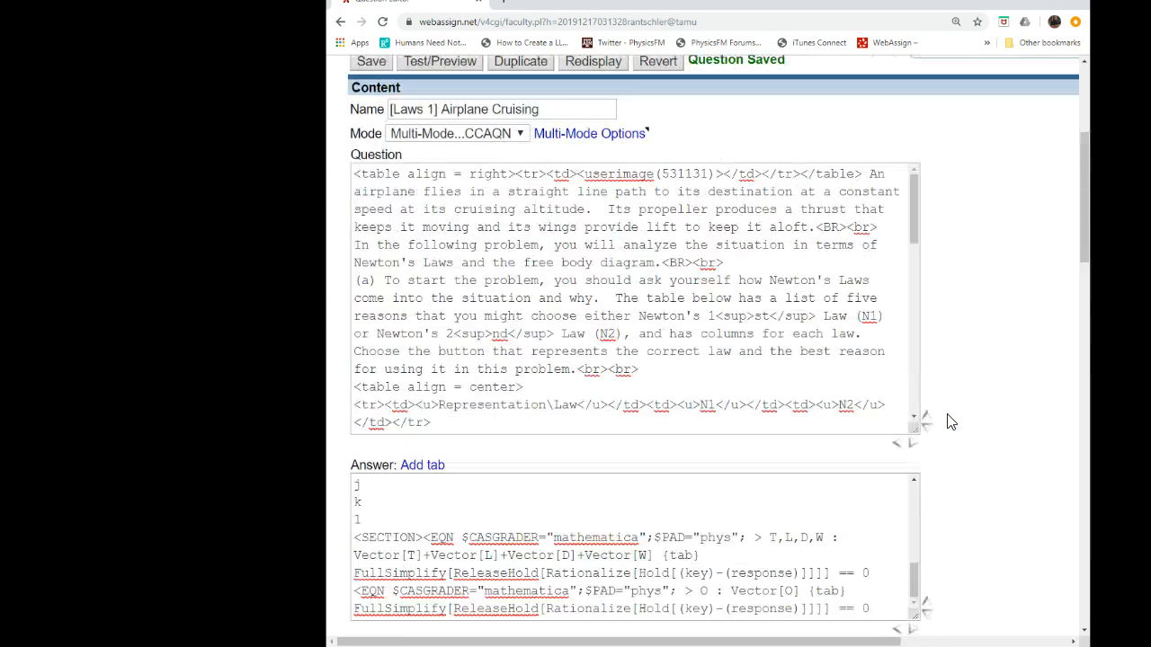
left_click(458, 70)
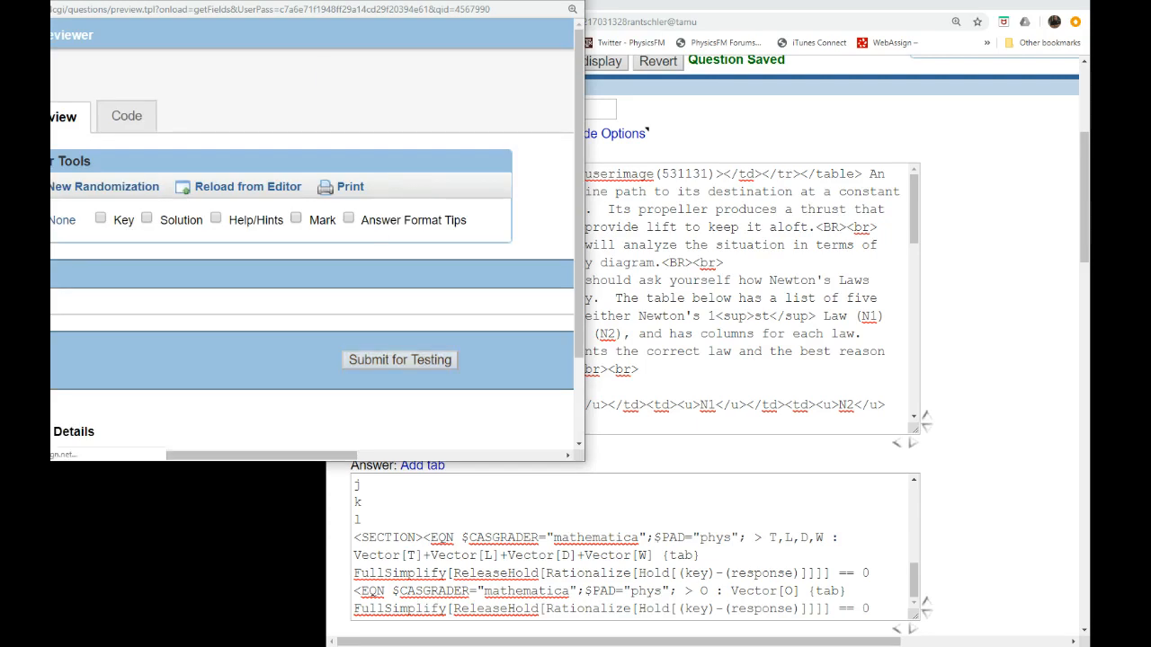
left_click_drag(290, 1, 424, 28)
scroll(438, 212, "down", 5)
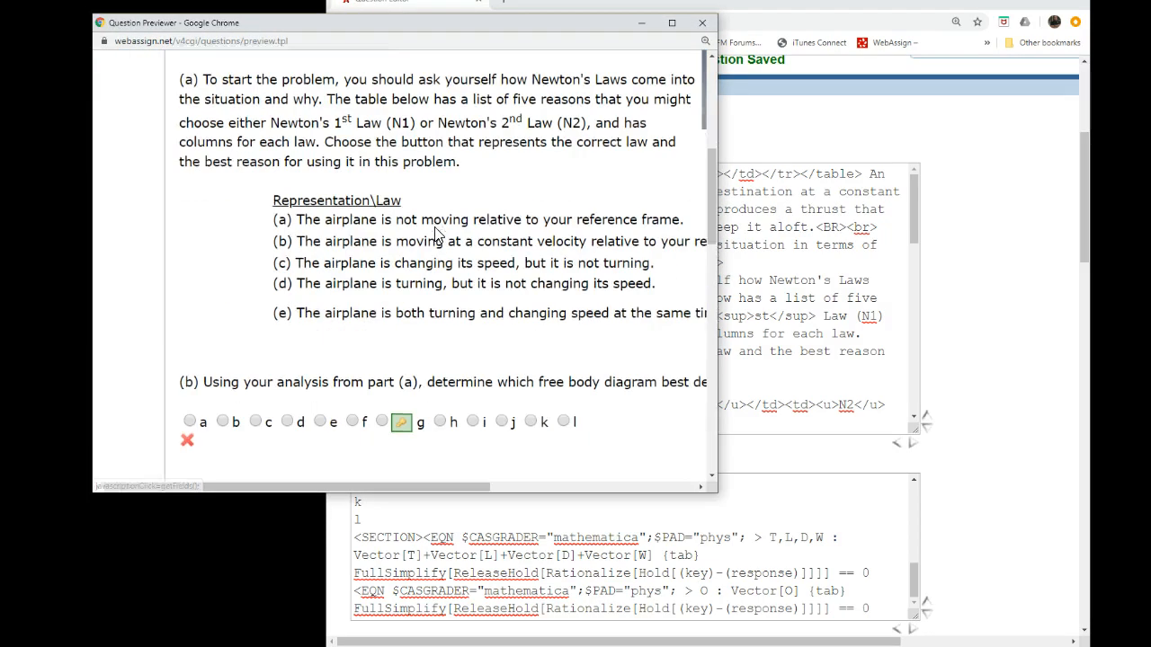
scroll(456, 257, "down", 10)
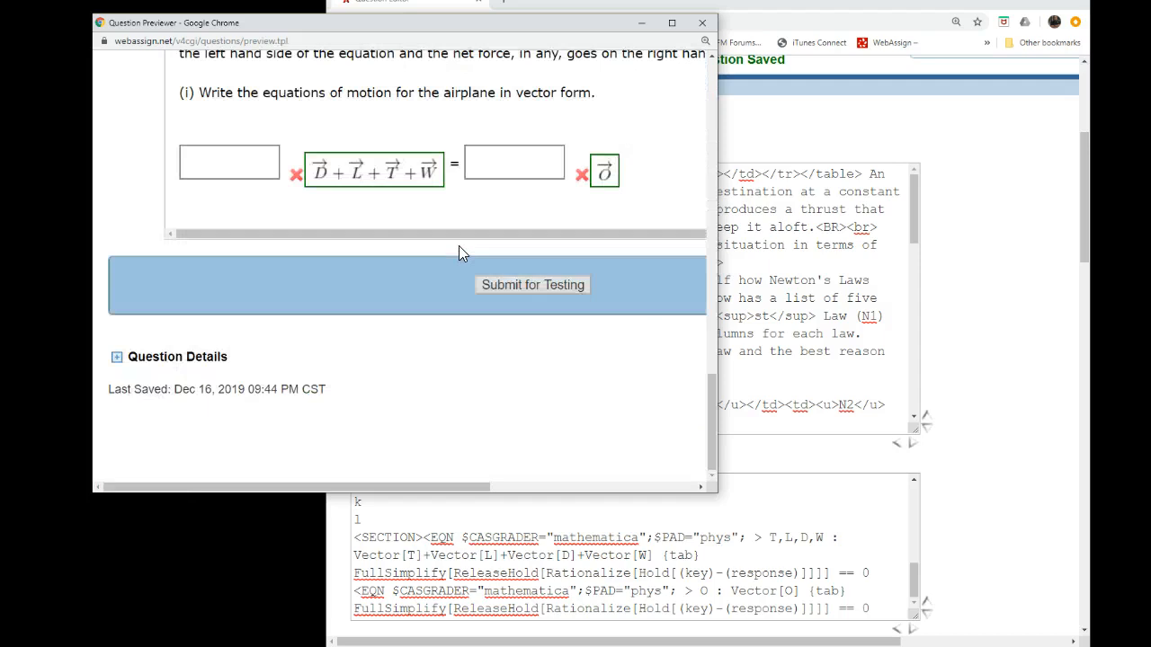
scroll(456, 255, "up", 1)
scroll(455, 259, "up", 1)
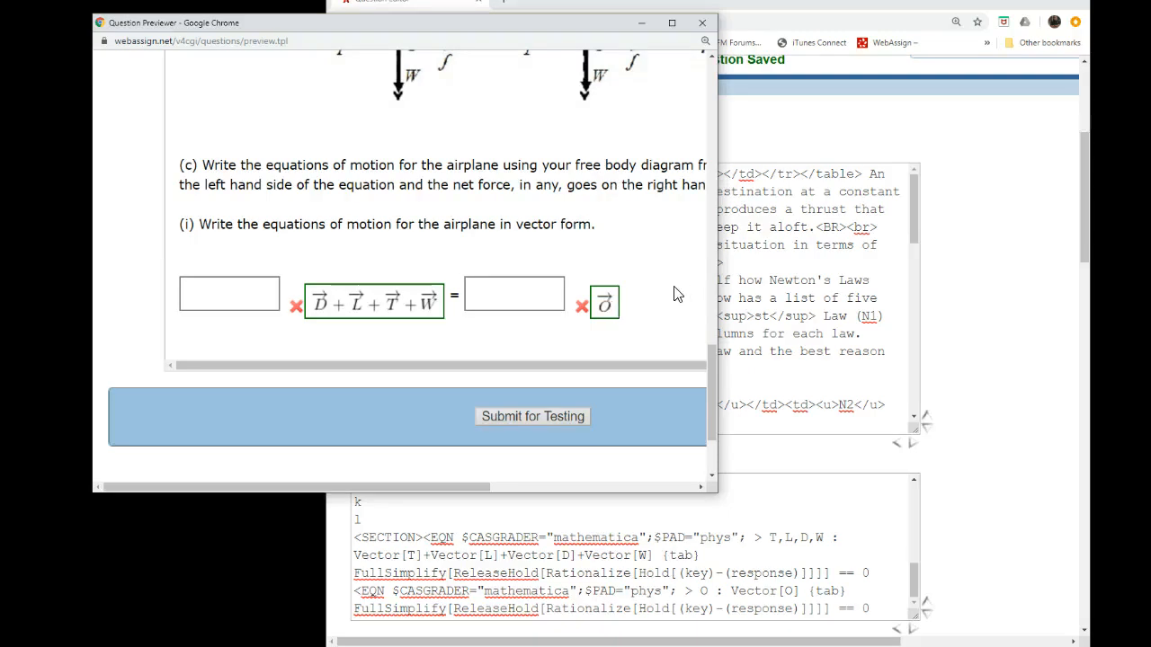
scroll(566, 90, "up", 3)
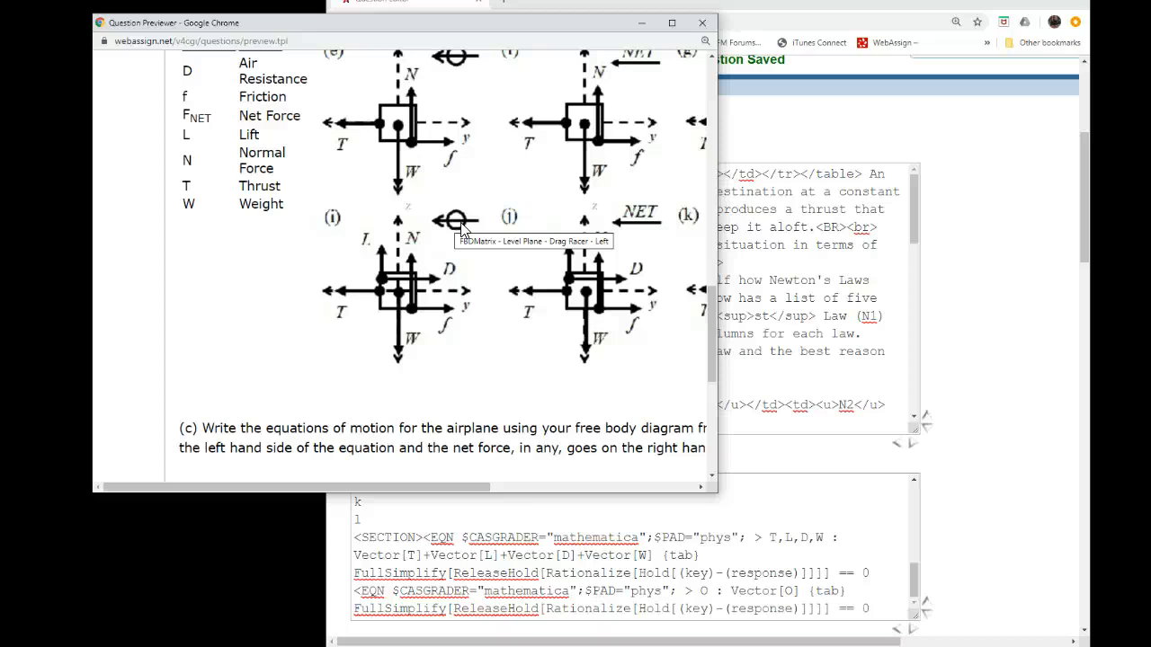
scroll(380, 272, "down", 5)
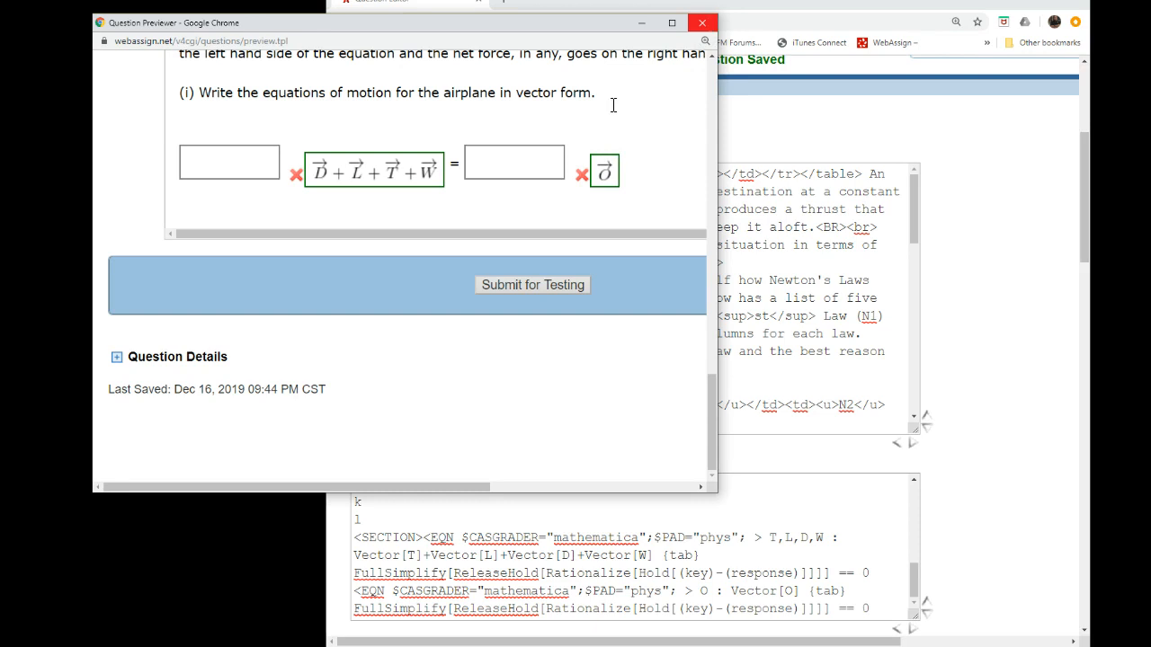
scroll(573, 180, "up", 2)
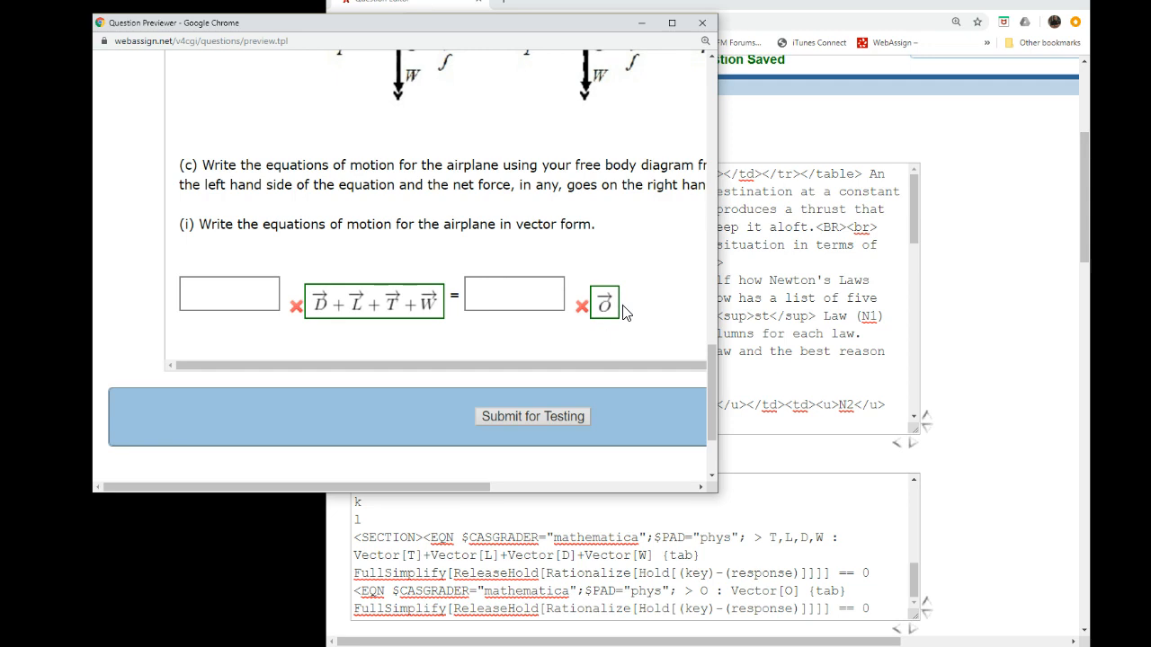
scroll(579, 293, "up", 5)
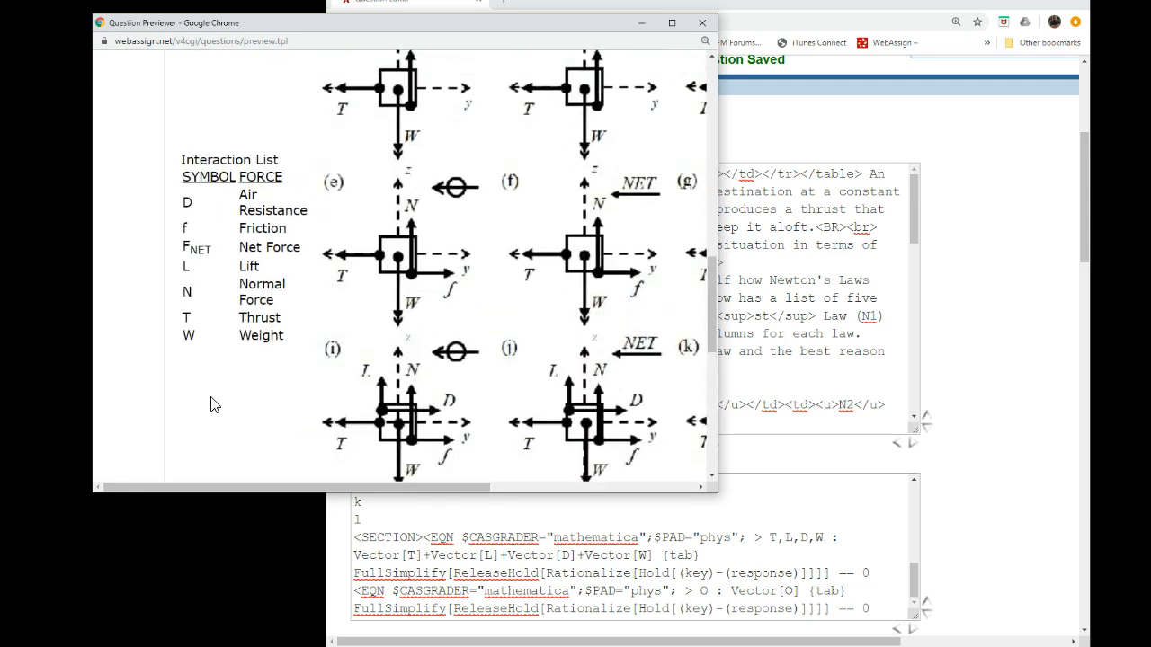
left_click(702, 26)
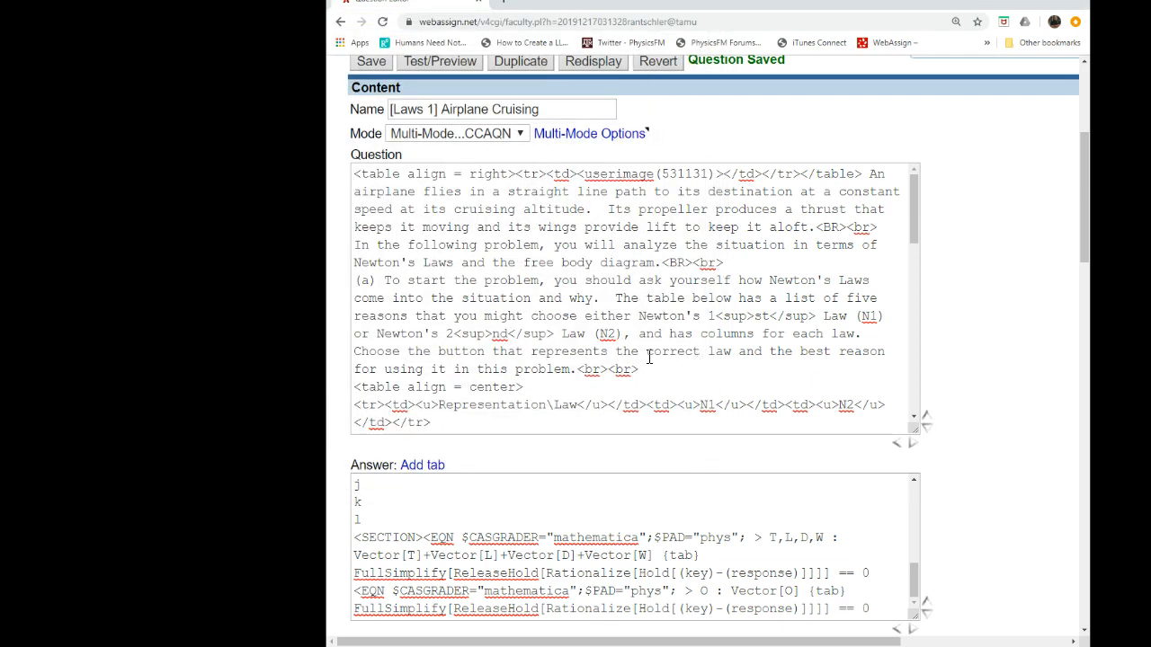
Step: Insert a new line with "<br>" between the part (i) vector-form prompt and the <SECTION> answer line in the question code
scroll(649, 360, "down", 10)
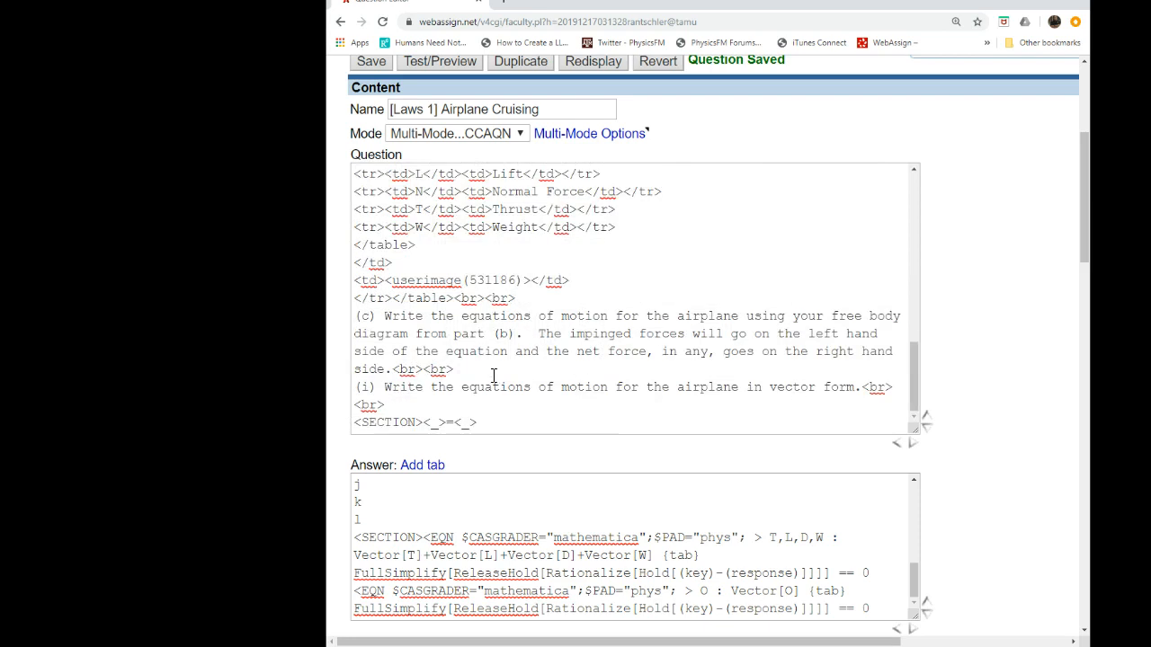
left_click(488, 367)
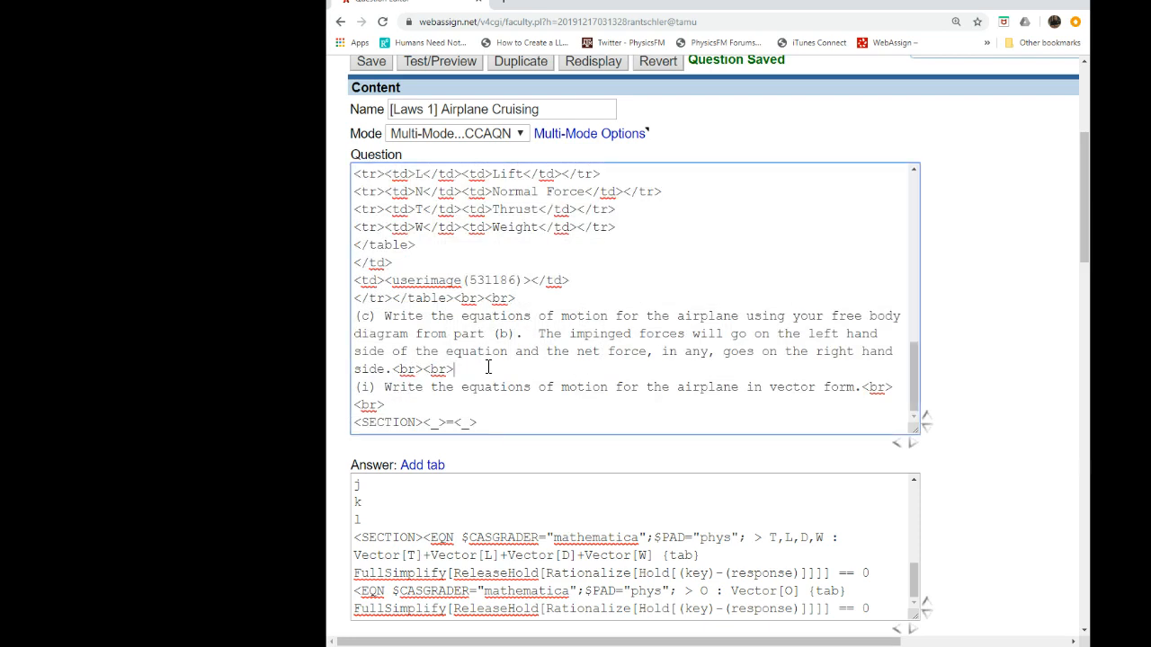
left_click(407, 408)
type("<")
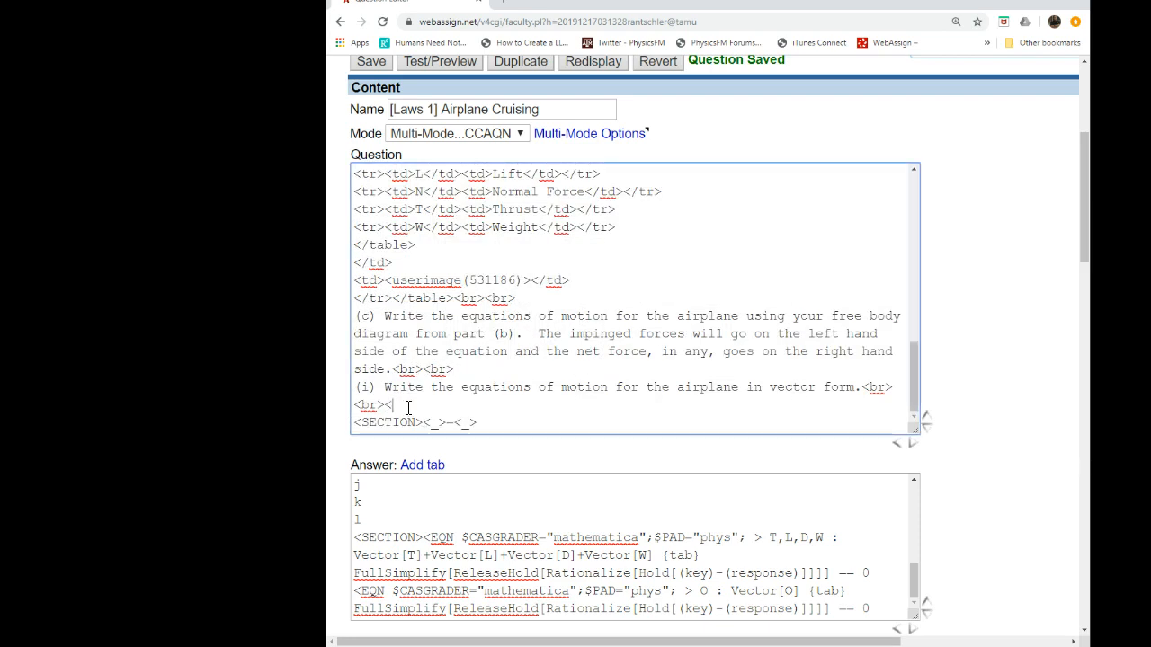
type("b")
key("BackSpace")
key("BackSpace")
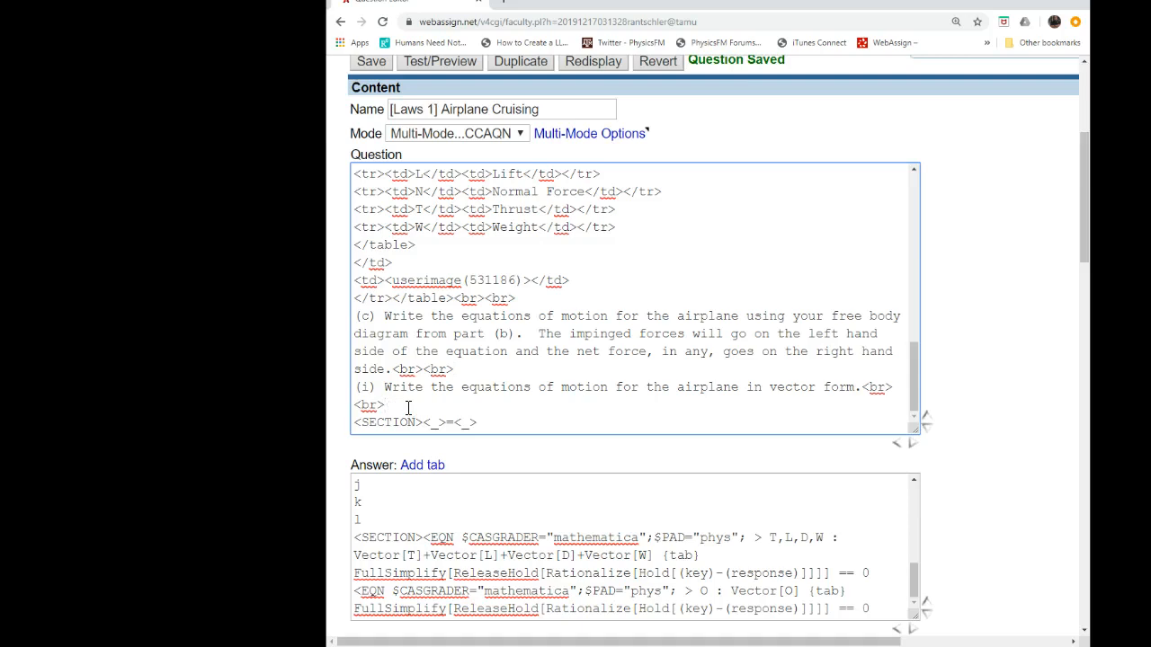
key("Return")
type("<br> ")
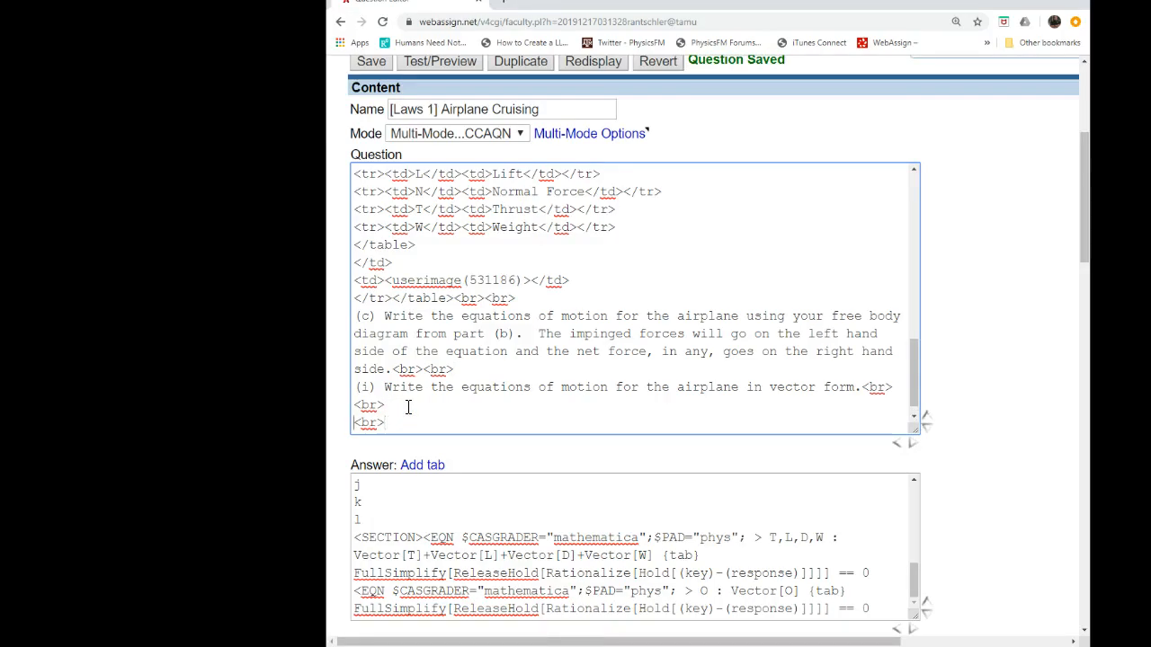
Step: Begin a note before the new "<br>" reading "On the r.h.s., to indicate the derivative, use the form above. If the"
type("On the")
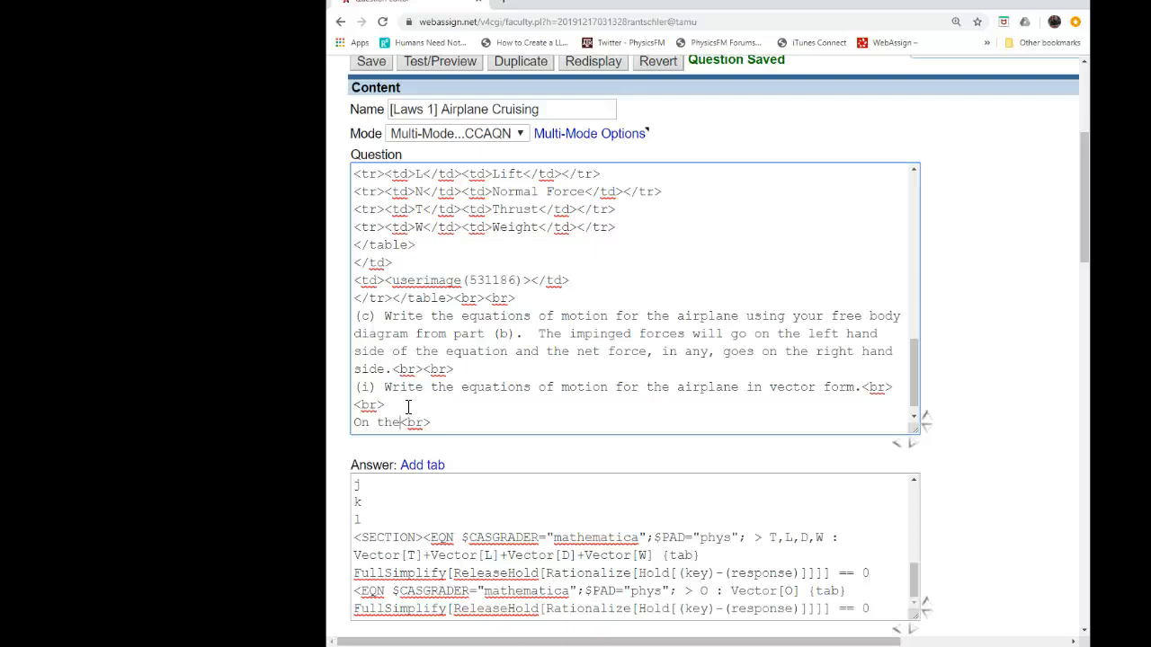
type("r.h.s., to indicate the deriv")
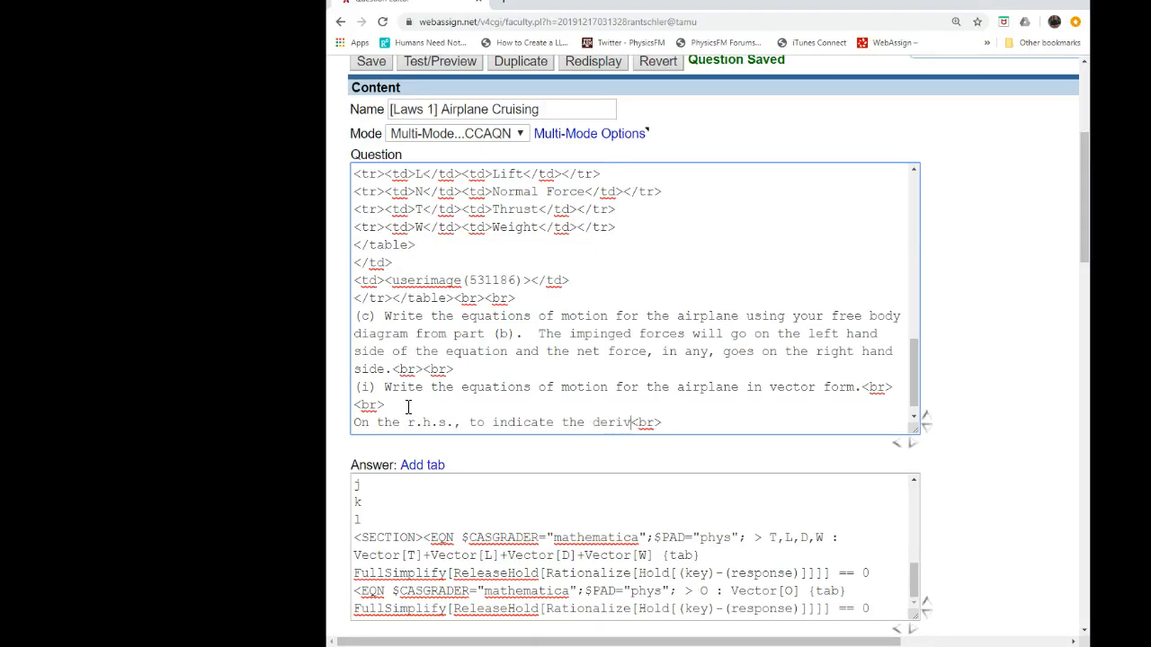
type("ative, use the form")
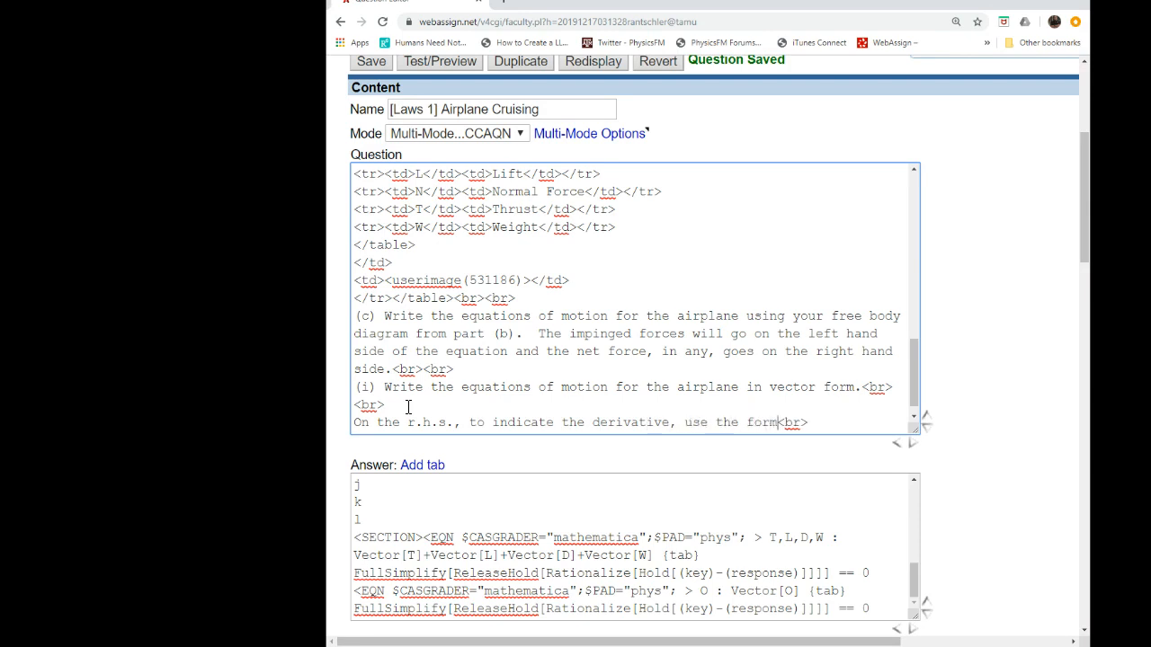
type(" above.  If the")
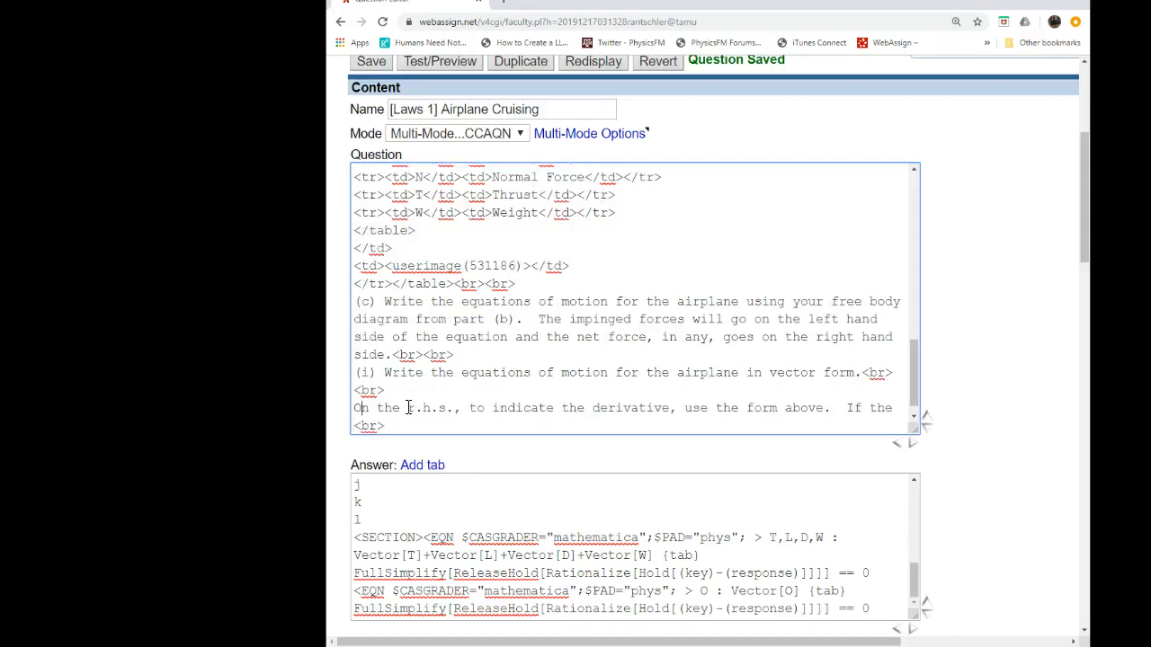
Step: Insert "for the acceleration" after "derivative" in the note below the part (i) prompt
key("Right")
key("Right")
key("Right")
key("Right")
key("Right")
key("Right")
key("Right")
key("Right")
key("Right")
key("Right")
key("Right")
key("Right")
key("Right")
key("Right")
key("Right")
key("Right")
key("Right")
key("Right")
key("Right")
key("Right")
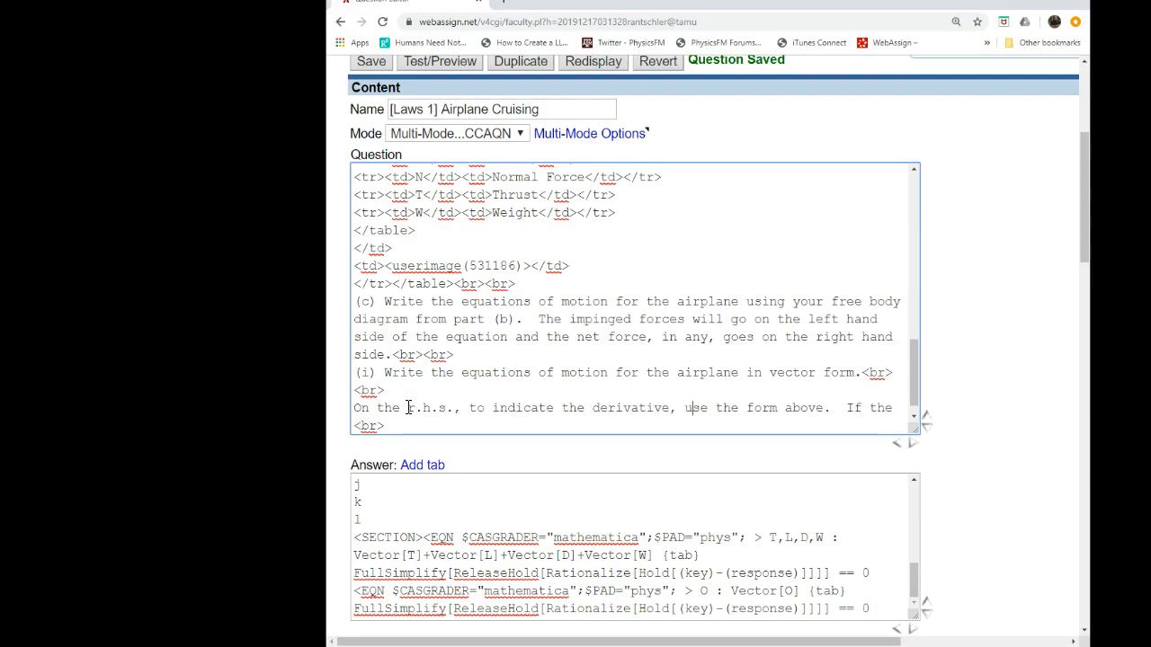
type("for the ")
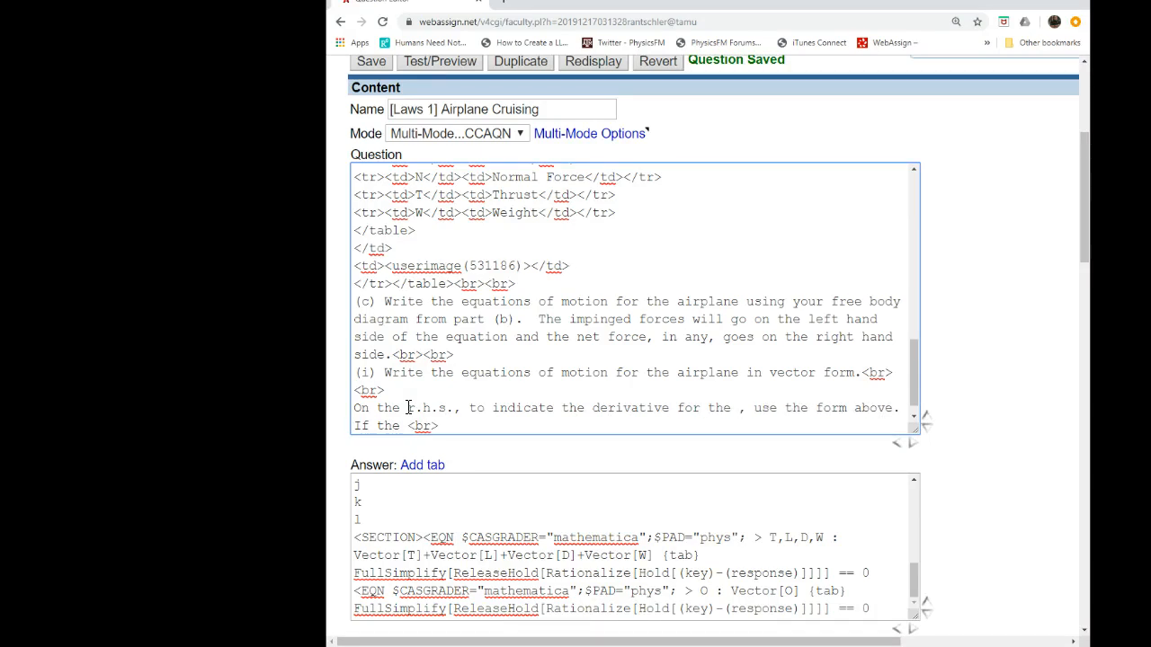
type("acceleration")
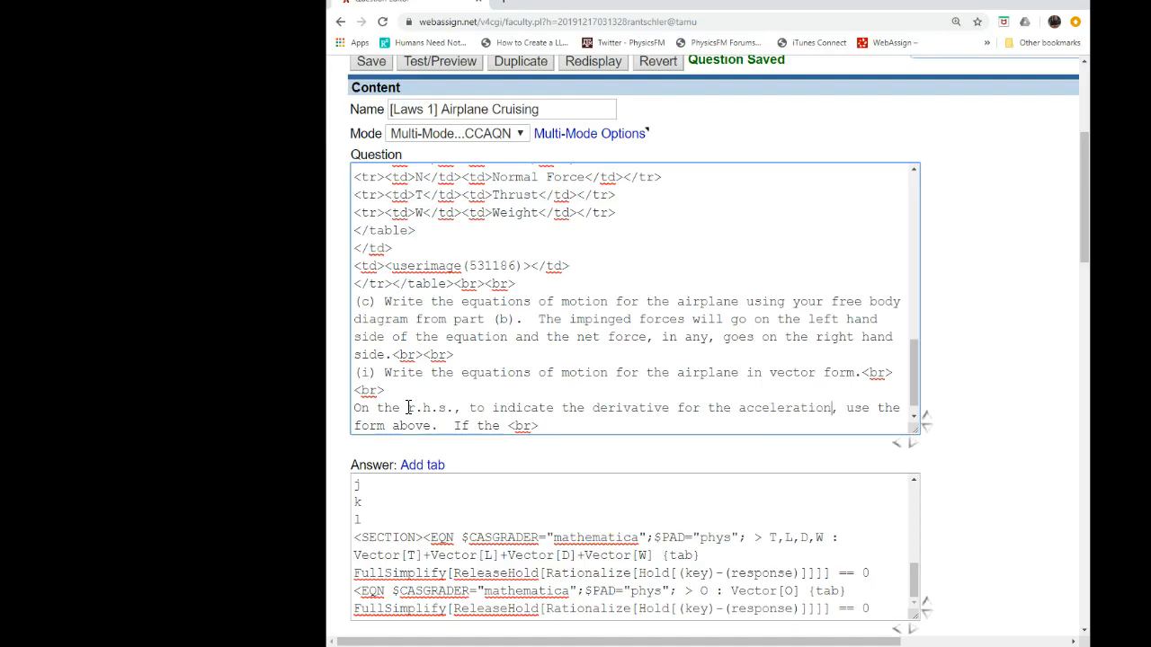
Step: Continue the note's second sentence after "If the" with "net force is zero, write the zero vector"
key("Right")
key("Right")
key("Right")
key("Right")
key("Right")
key("Down")
type("net force is zero, th")
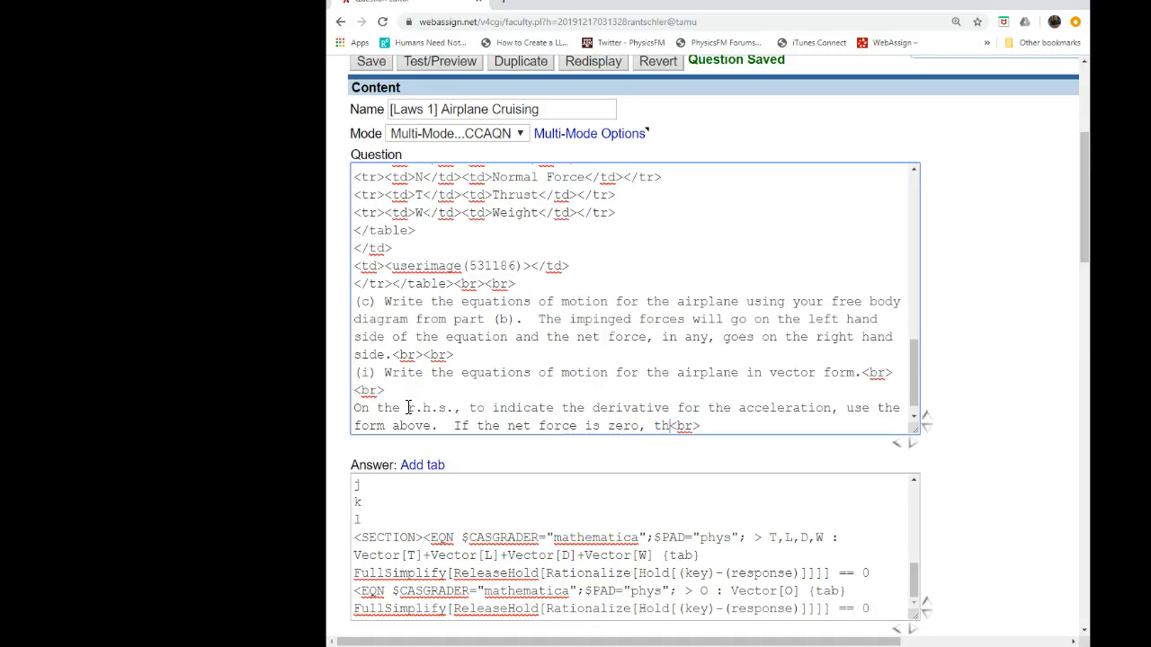
key("BackSpace")
key("BackSpace")
type("use the zero ")
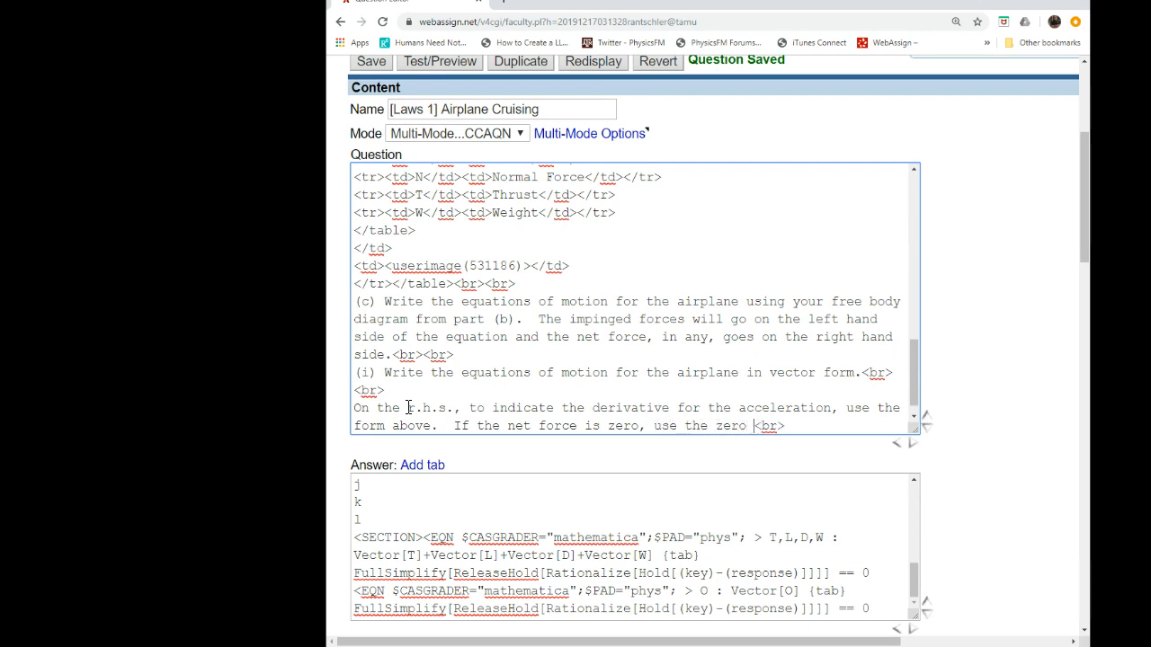
type("vector,")
key("BackSpace")
key("BackSpace")
key("BackSpace")
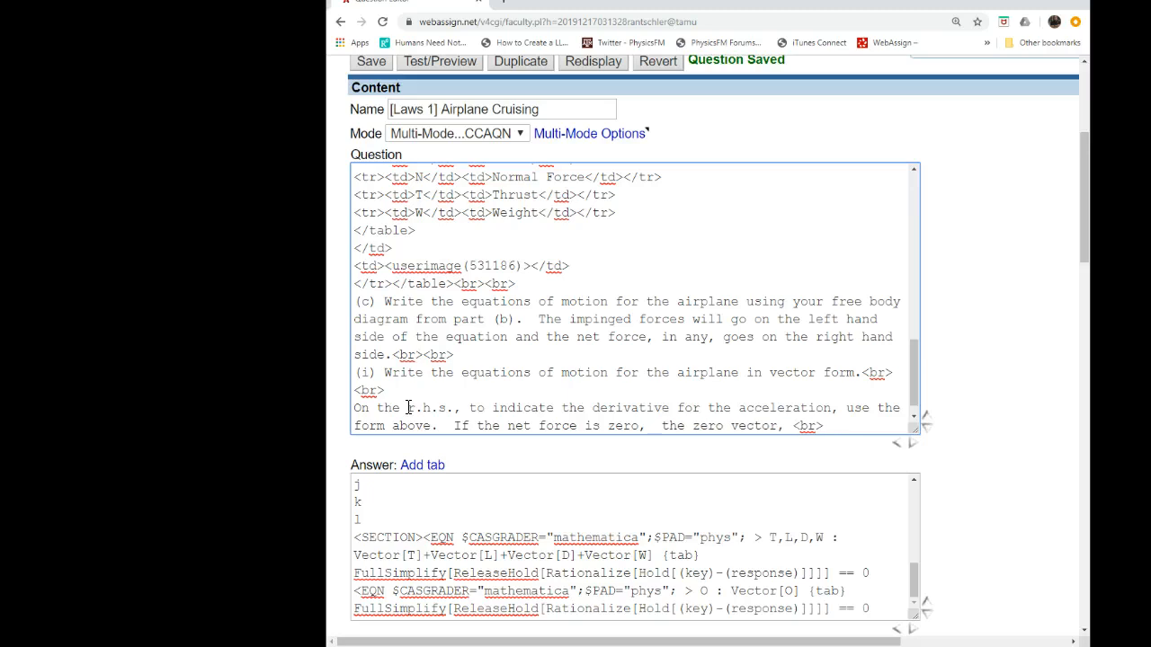
type("write the zero vector ")
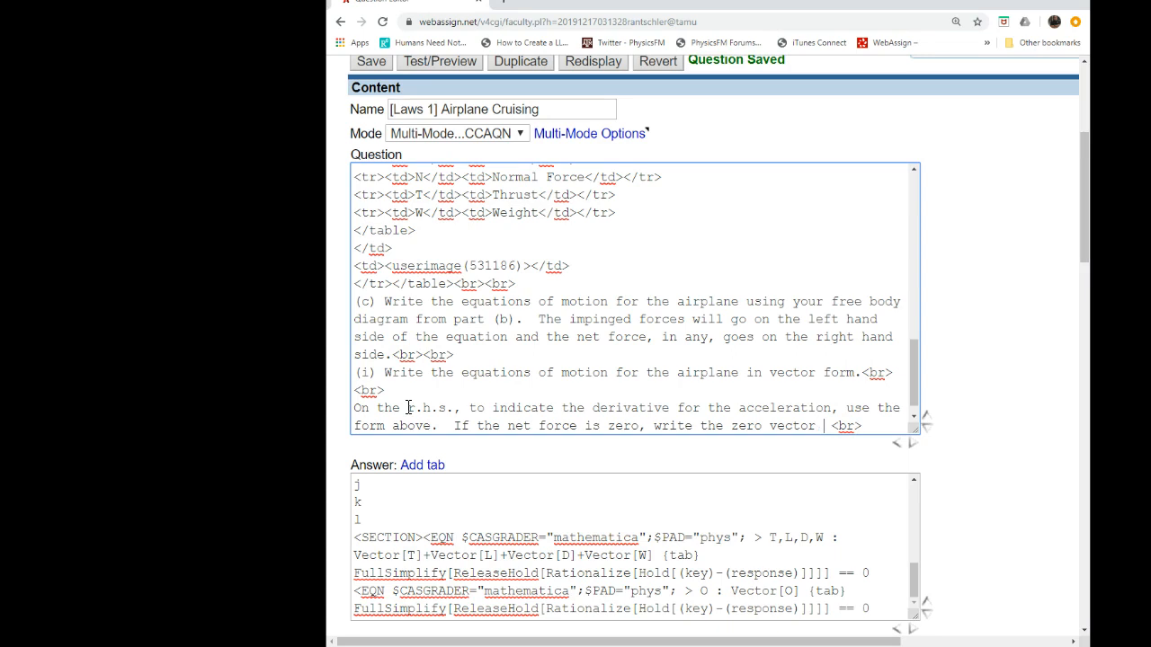
Step: Extend the zero-vector sentence with "using a capital-O as the vector <s:Oarrow>"
type("using a capital")
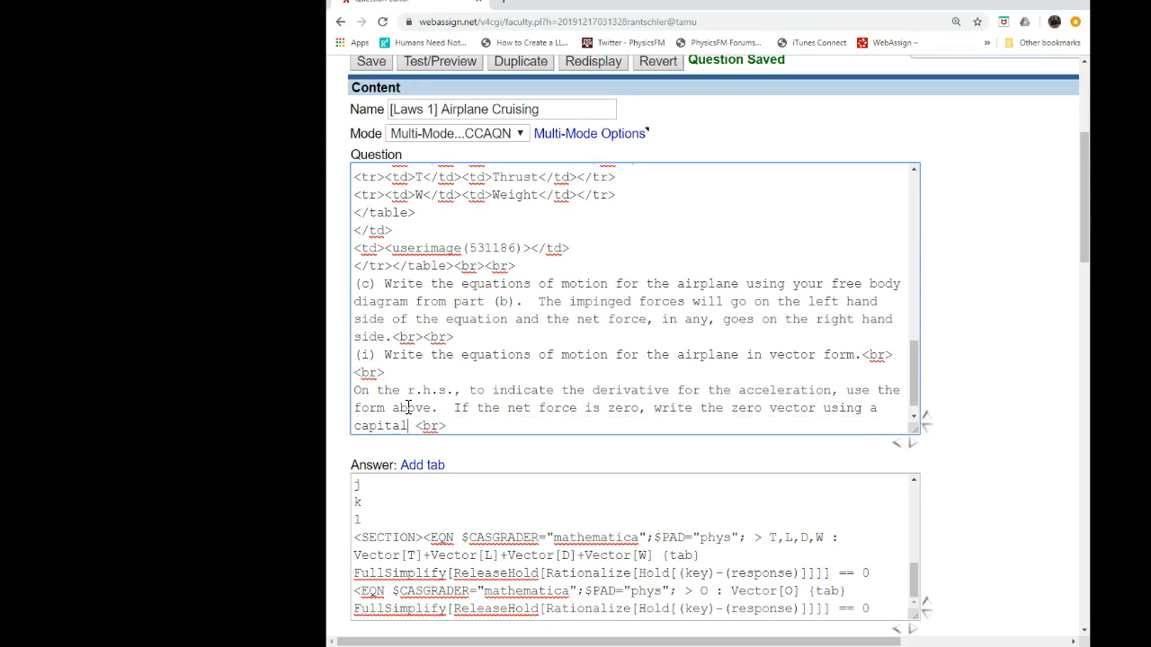
type("-O as the vector <s")
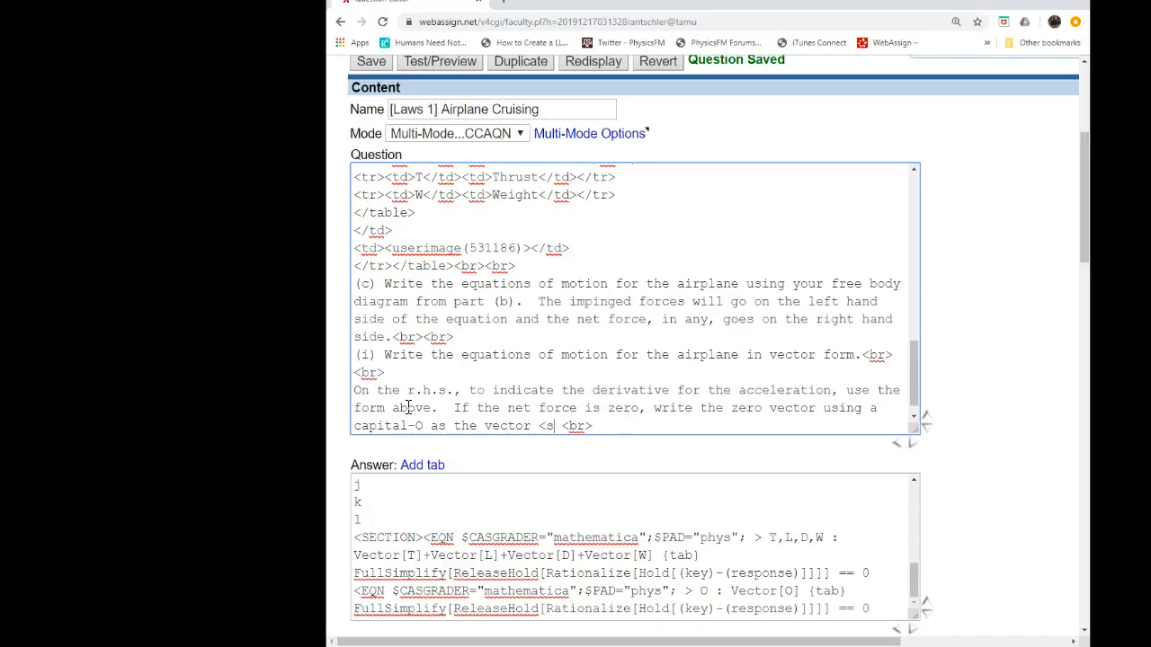
type(":Oarrow>")
left_click_drag(546, 424, 551, 404)
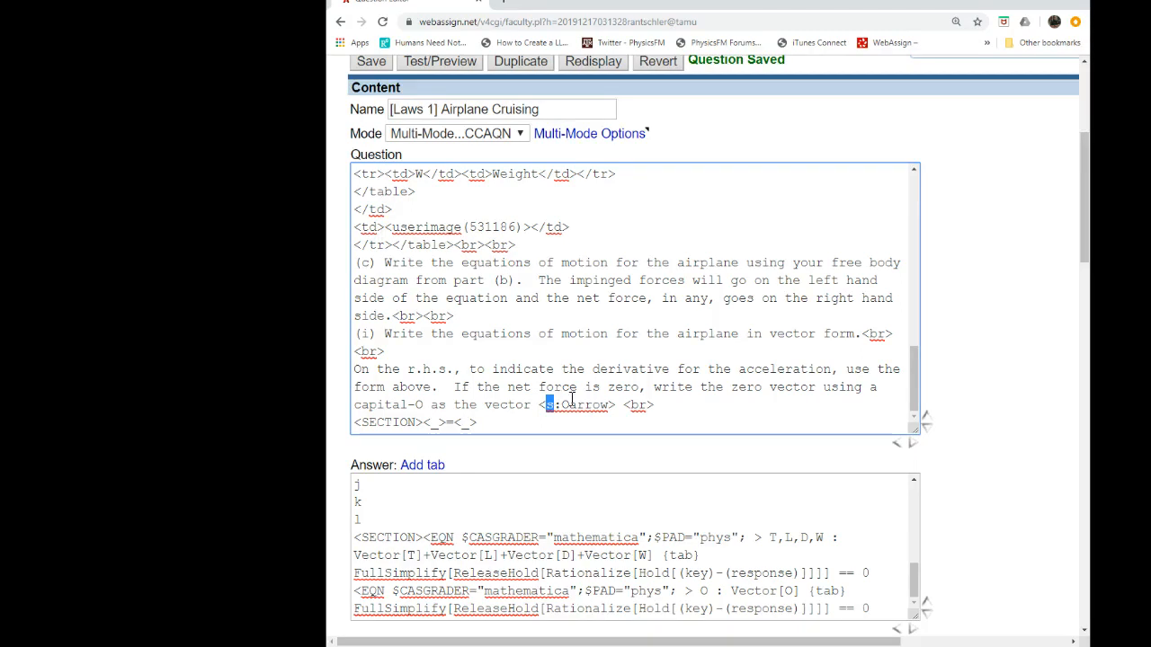
Step: Preview the question, check how the part (i) note and its O vector symbol render, and close the preview
scroll(527, 367, "up", 3)
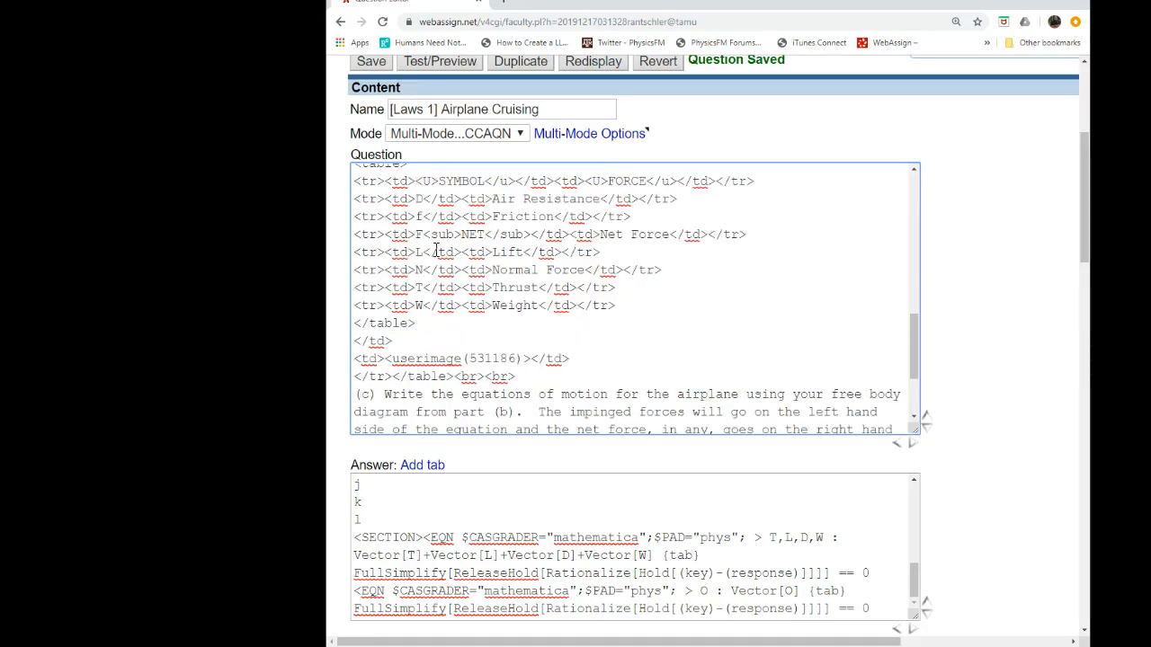
scroll(344, 174, "up", 2)
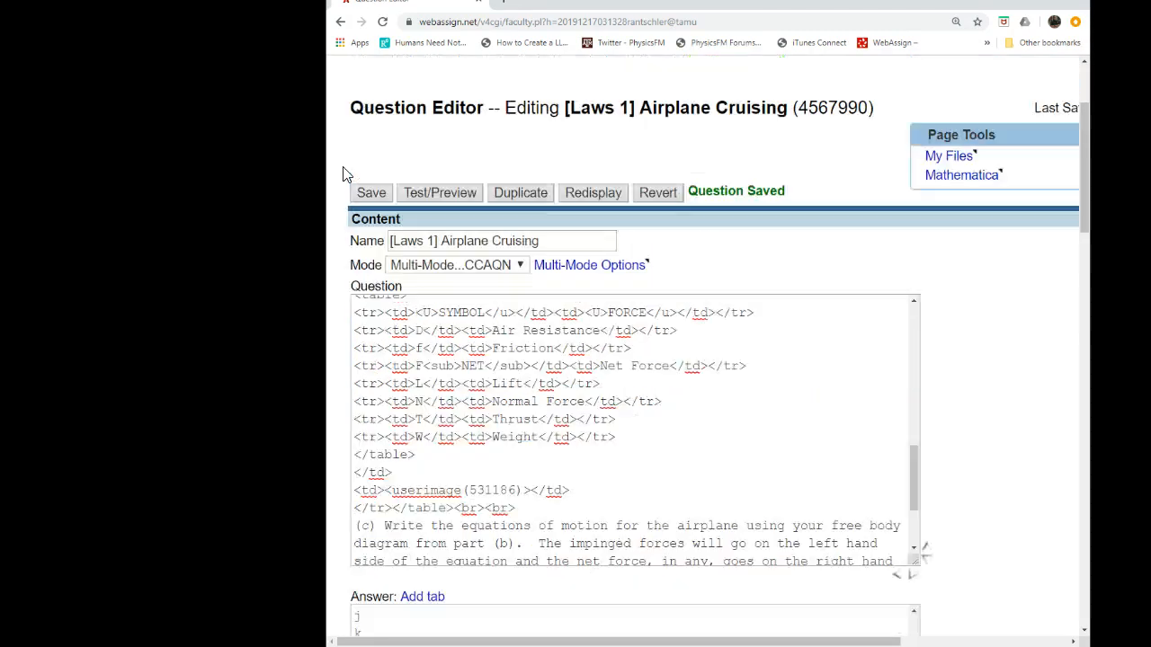
left_click(411, 195)
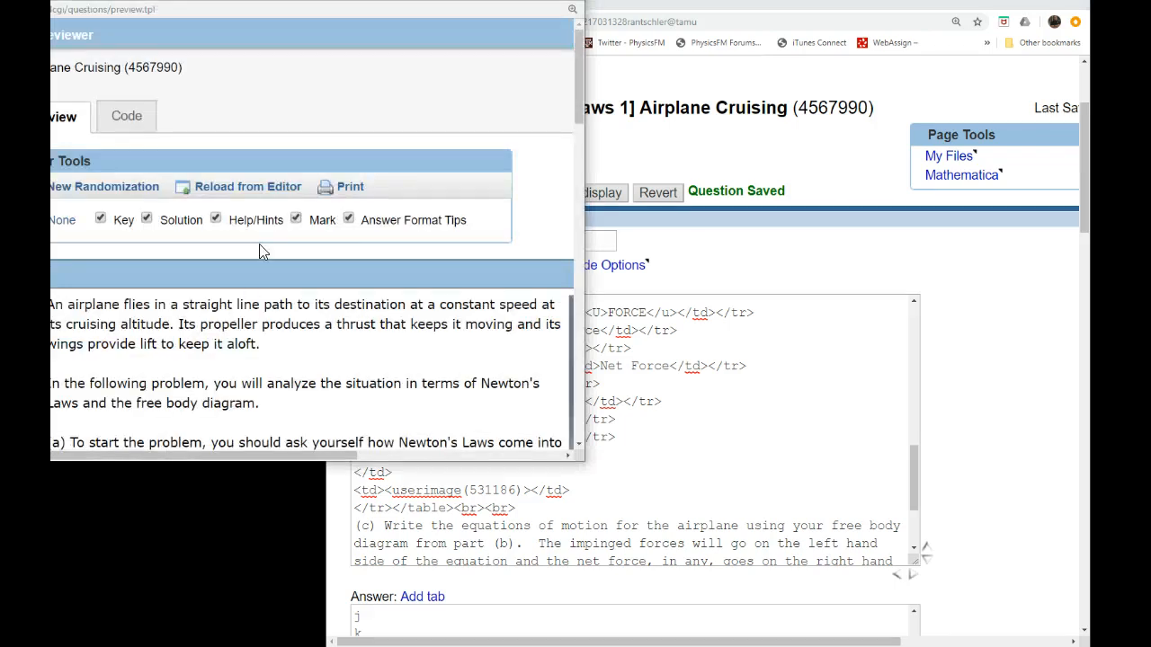
scroll(290, 354, "down", 10)
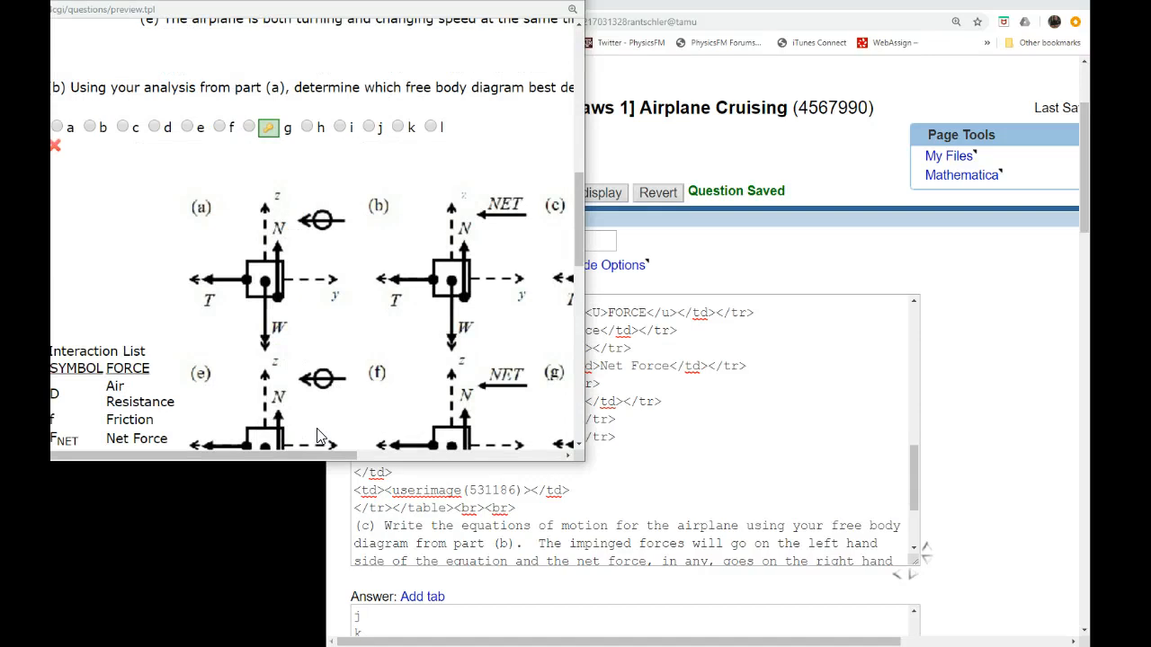
scroll(337, 439, "down", 3)
scroll(339, 440, "down", 3)
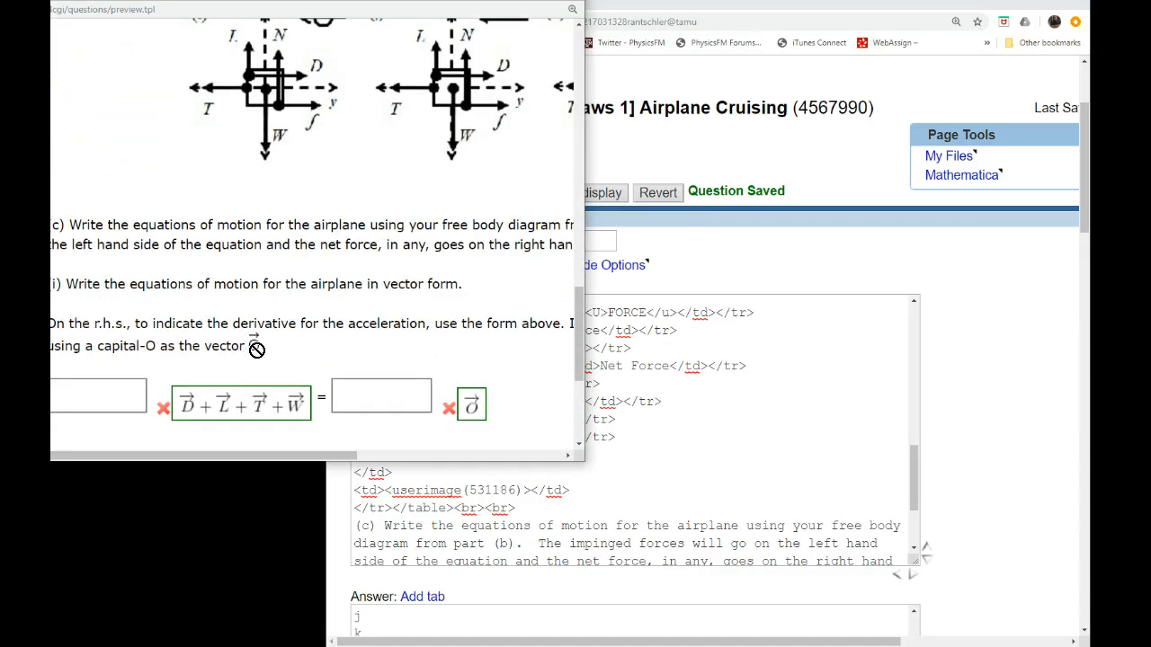
left_click_drag(269, 349, 239, 347)
left_click(325, 347)
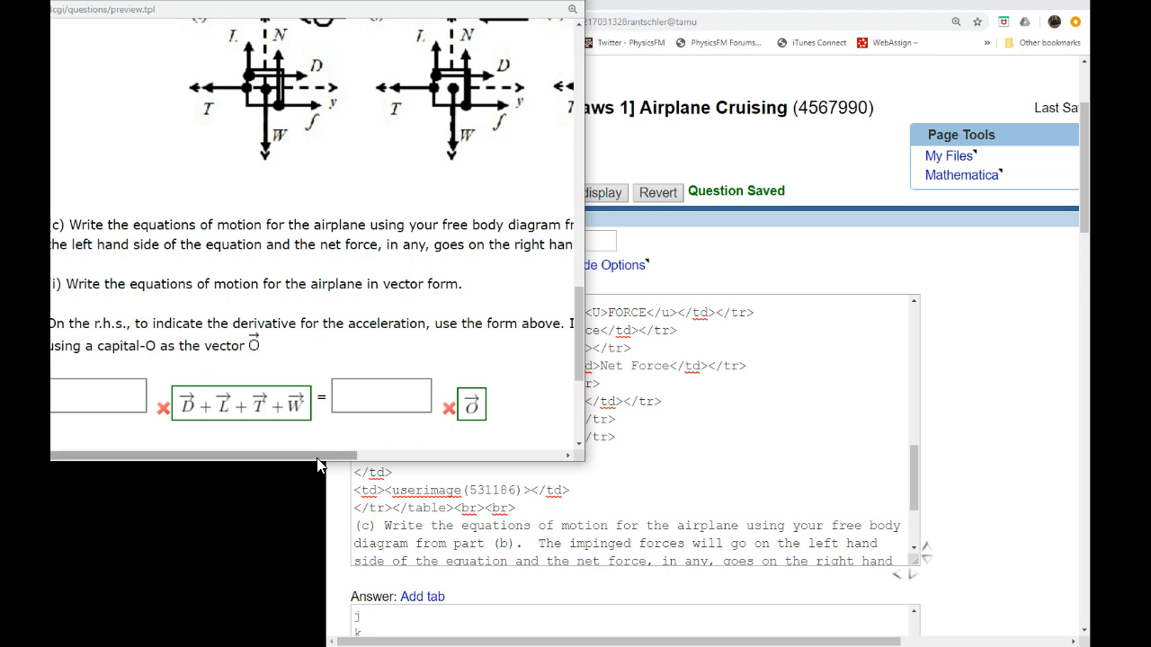
mouse_move(348, 457)
left_mouse_down()
mouse_move(505, 454)
mouse_move(537, 438)
mouse_move(329, 441)
mouse_move(352, 439)
left_mouse_up()
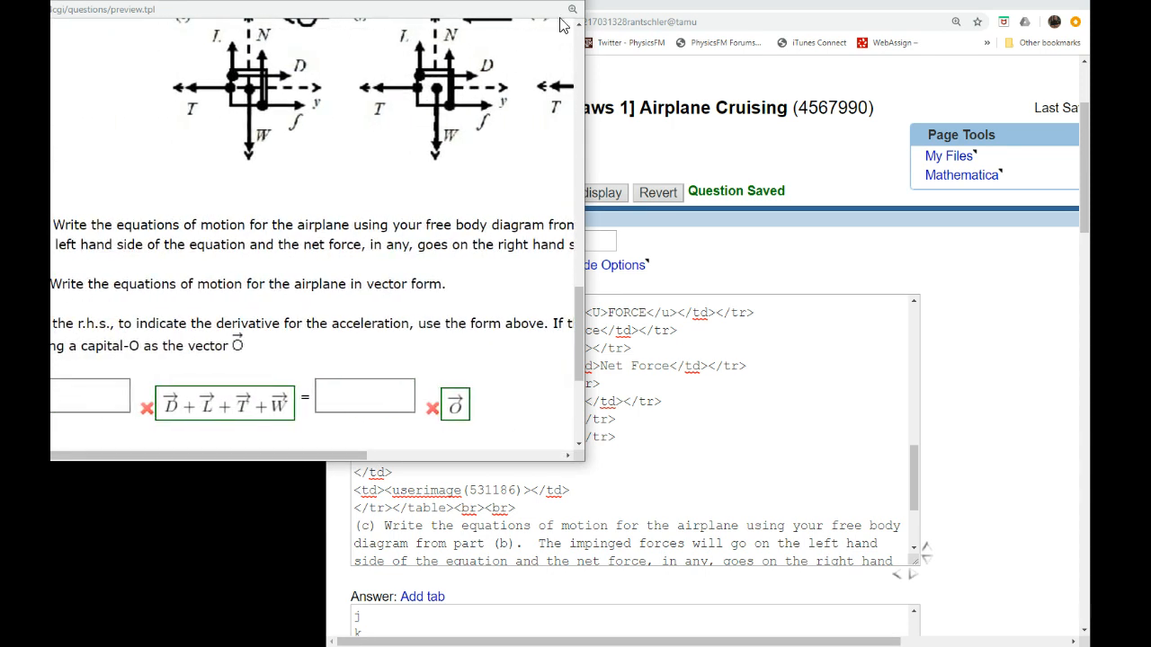
left_click(550, 503)
Step: Add a period after "<s:Oarrow>" at the end of the part (i) note
scroll(550, 505, "down", 3)
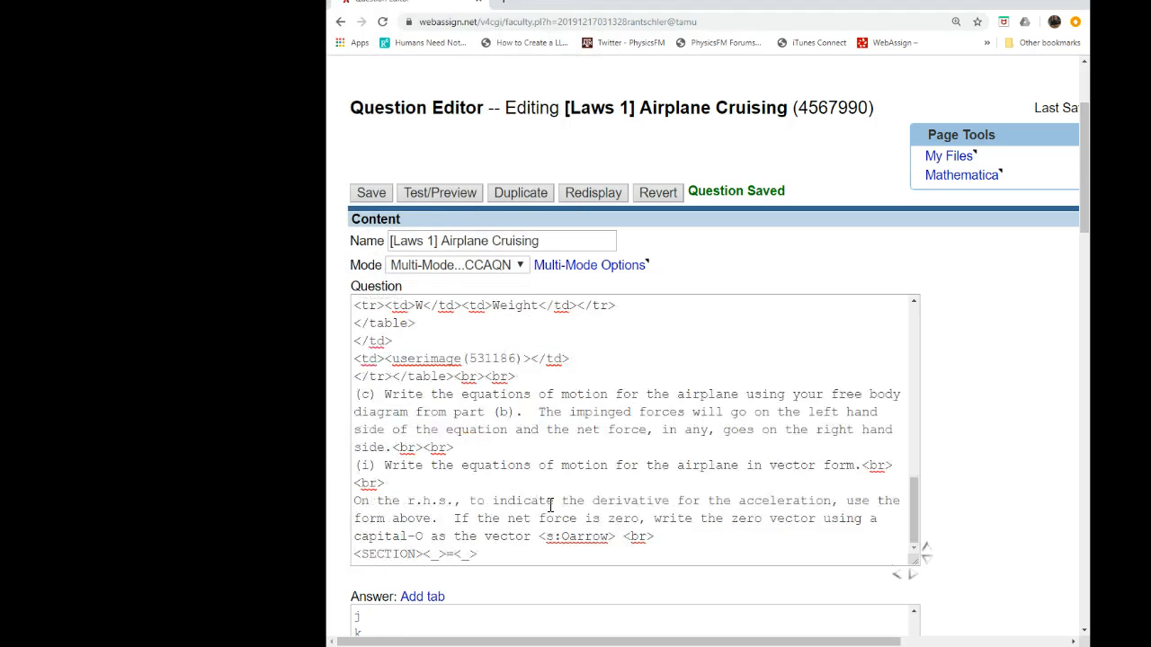
left_click(615, 536)
type(".")
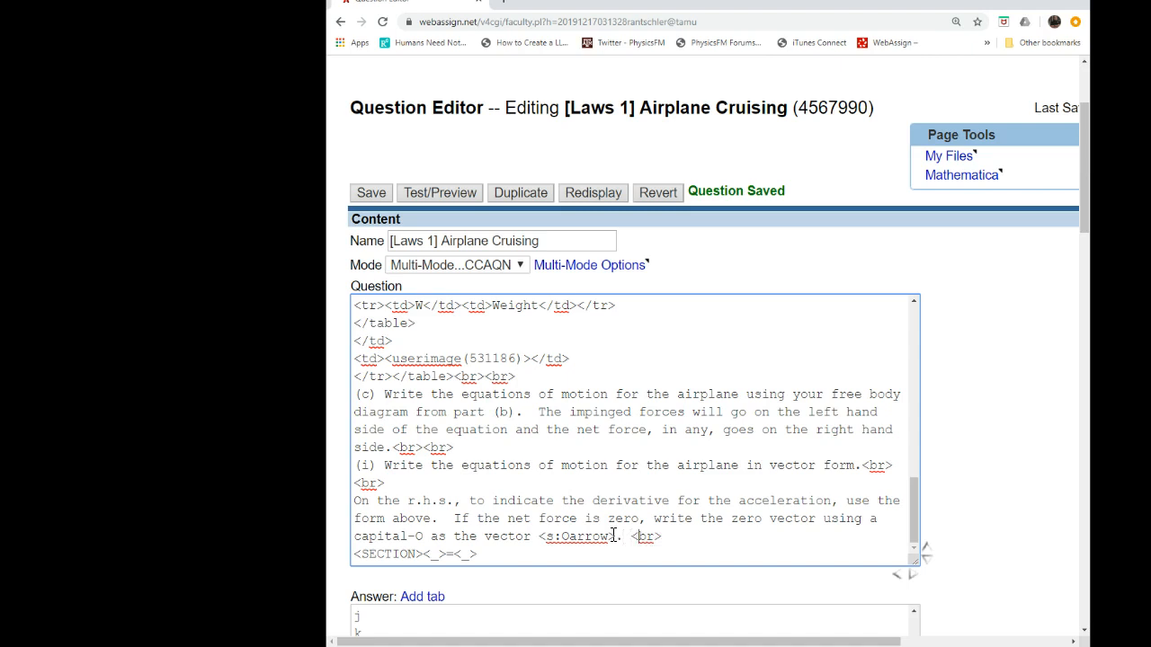
Step: Below the force table's closing tag, insert a "<br><br>" line followed by the heading line "Vectors and Derivates"
key("Up")
key("Up")
key("Up")
key("Up")
key("Up")
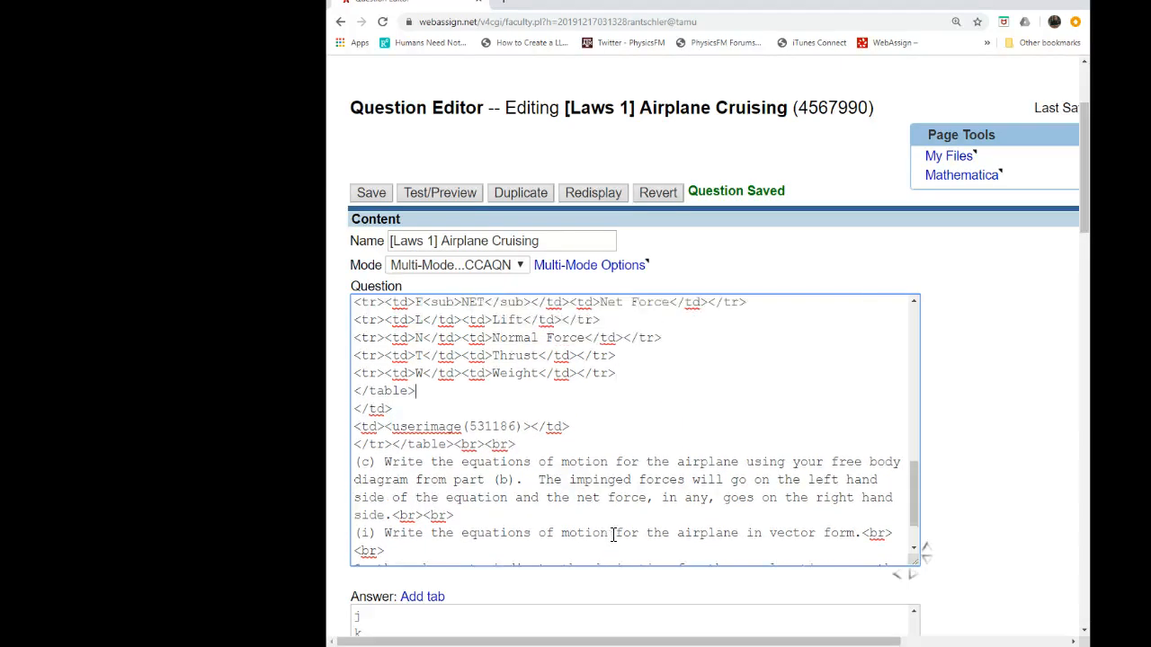
key("Return")
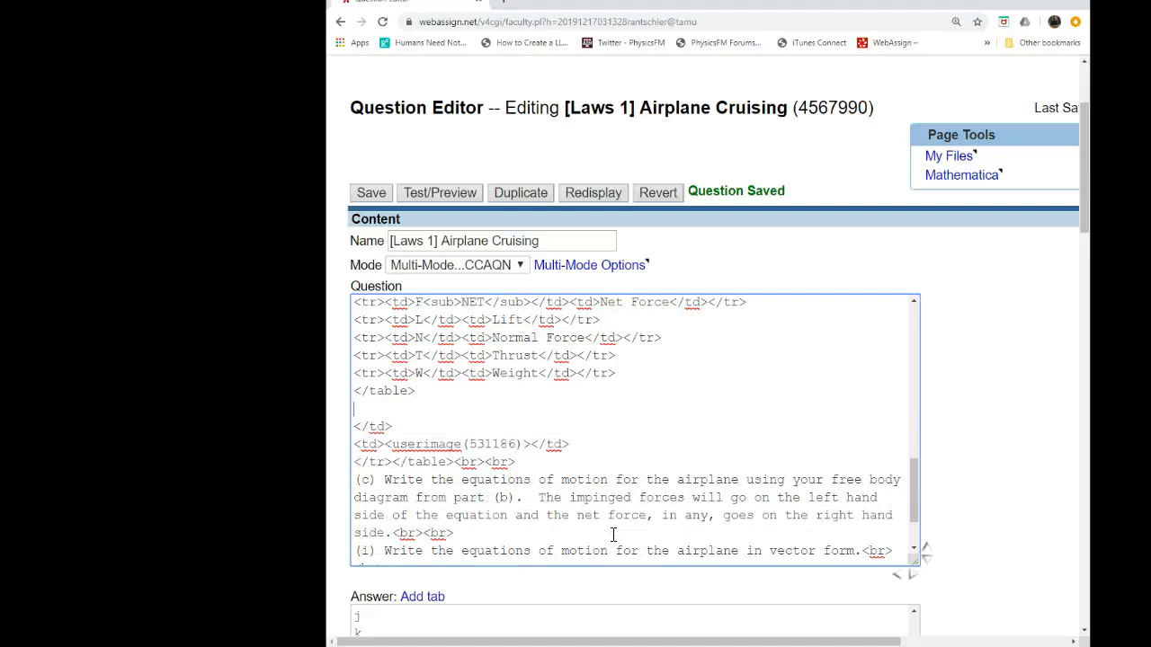
type("<br><br>")
key("Return")
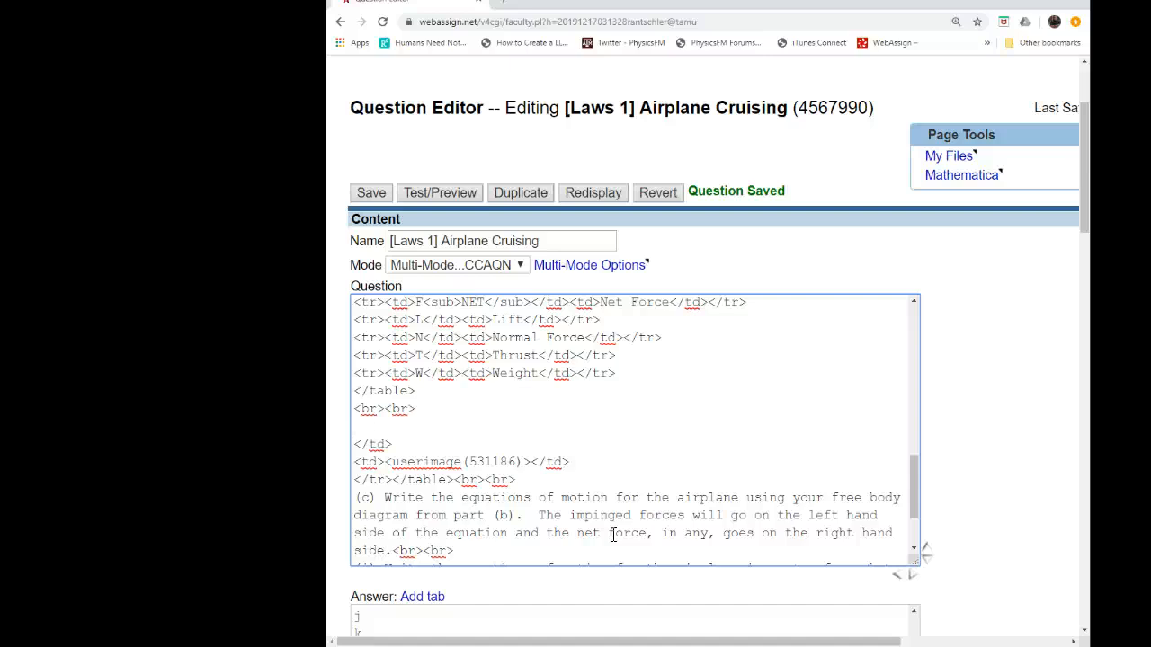
type("Vectors and Derivates")
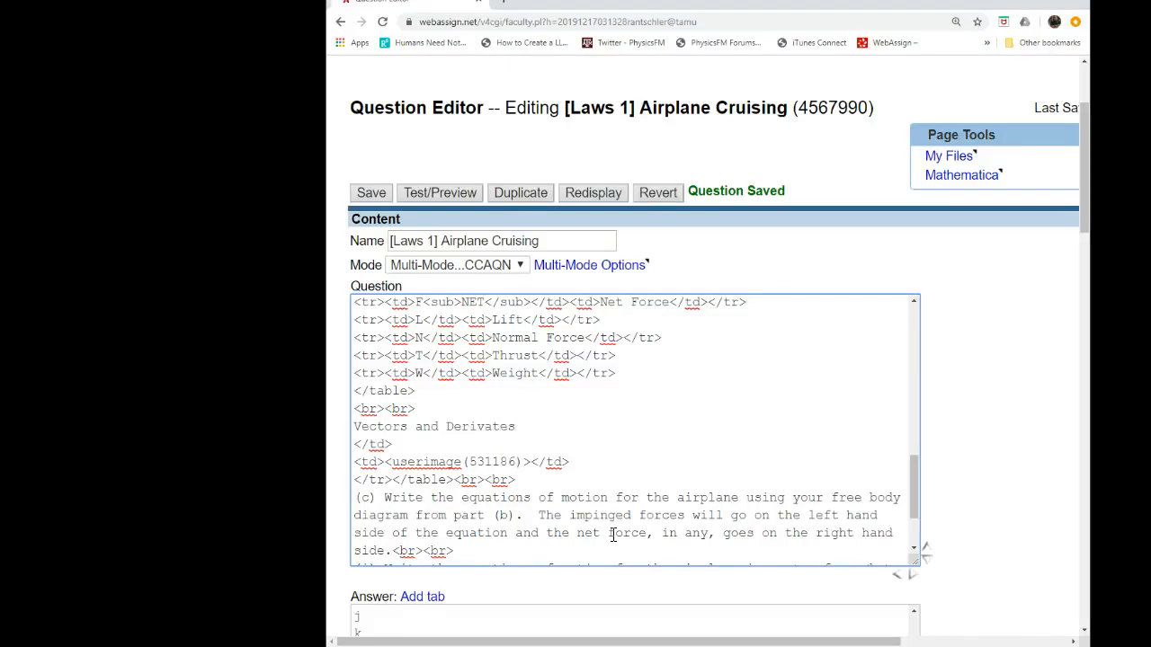
Step: End the "Vectors and Derivates" heading with "<br>" and open a new table and its first row beneath it
key("Return")
key("BackSpace")
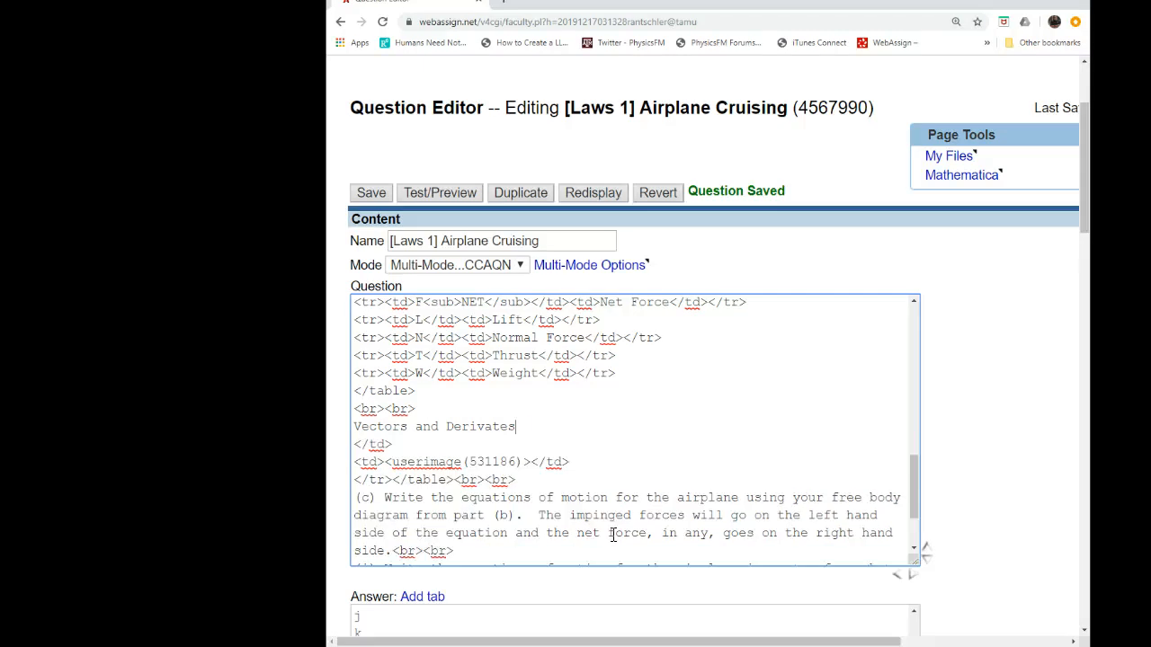
type("<br>")
key("Return")
type("<table>")
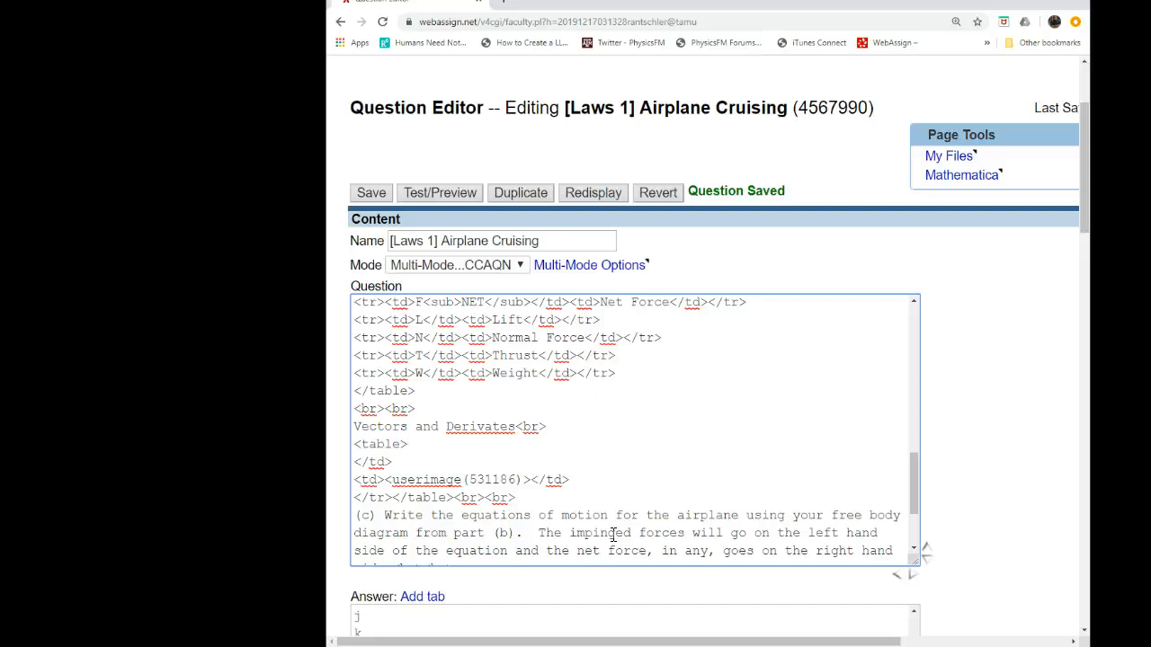
key("Return")
type("<tr>")
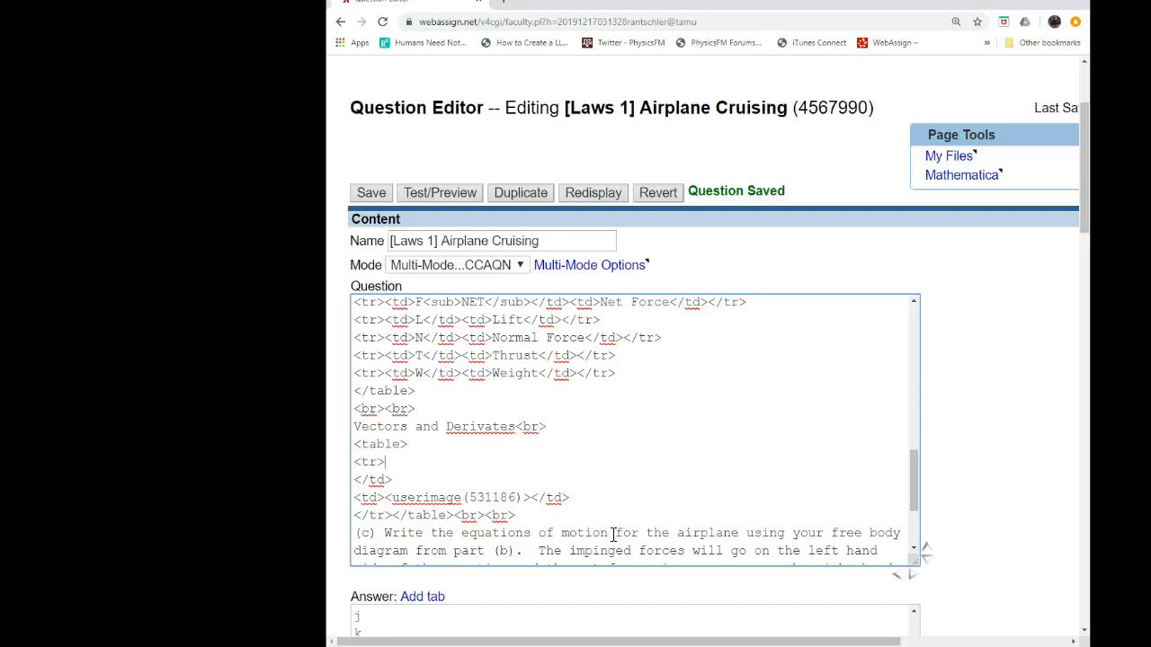
Step: Fill the new row with "<td><s:Varrow> = V<sub>x</sub> <s:xhat> + V<sub>y</sub> <s:yhat><td></tr>"
type("<td><s:Var")
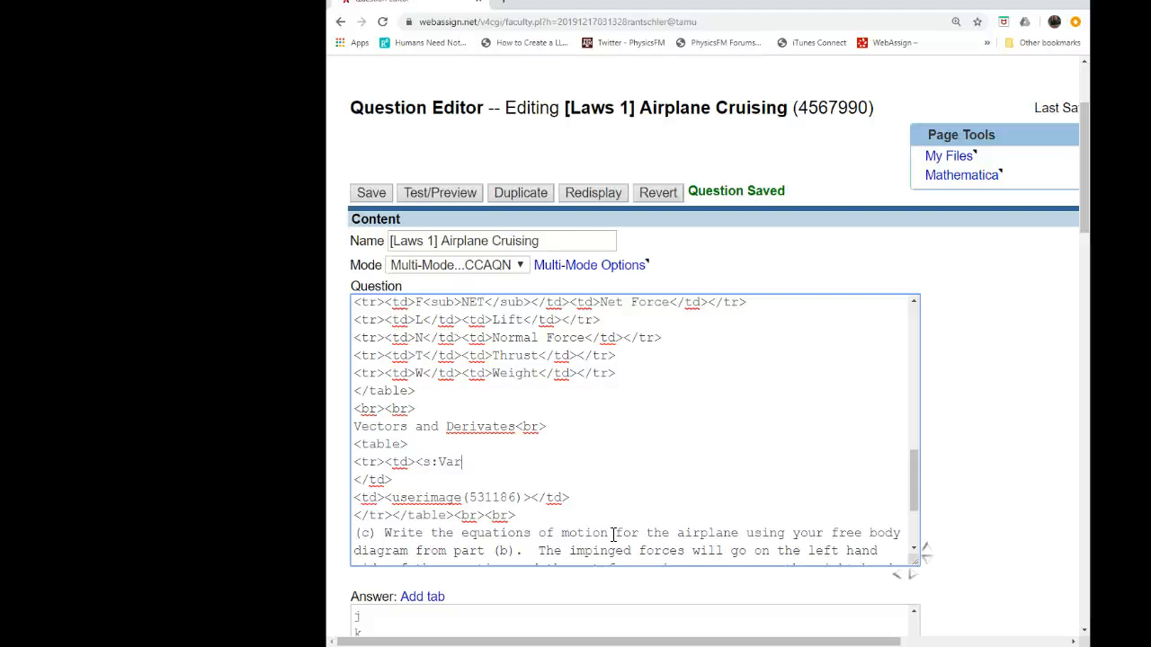
type("row> = V<")
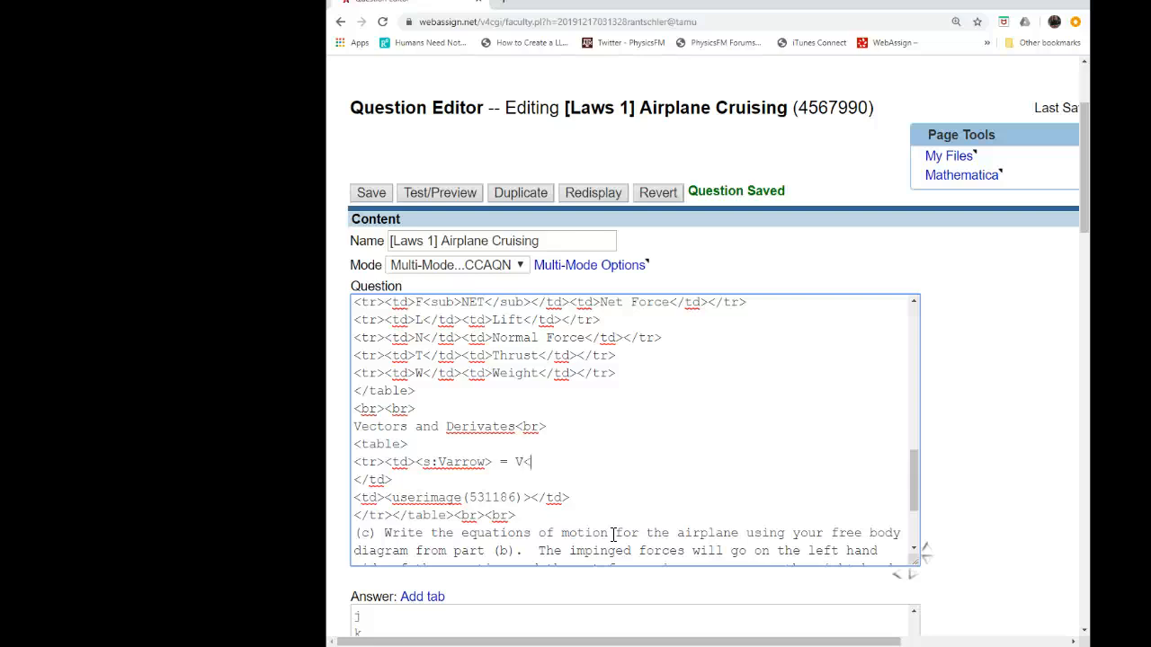
type("sub>x</sub> <s:xhat>")
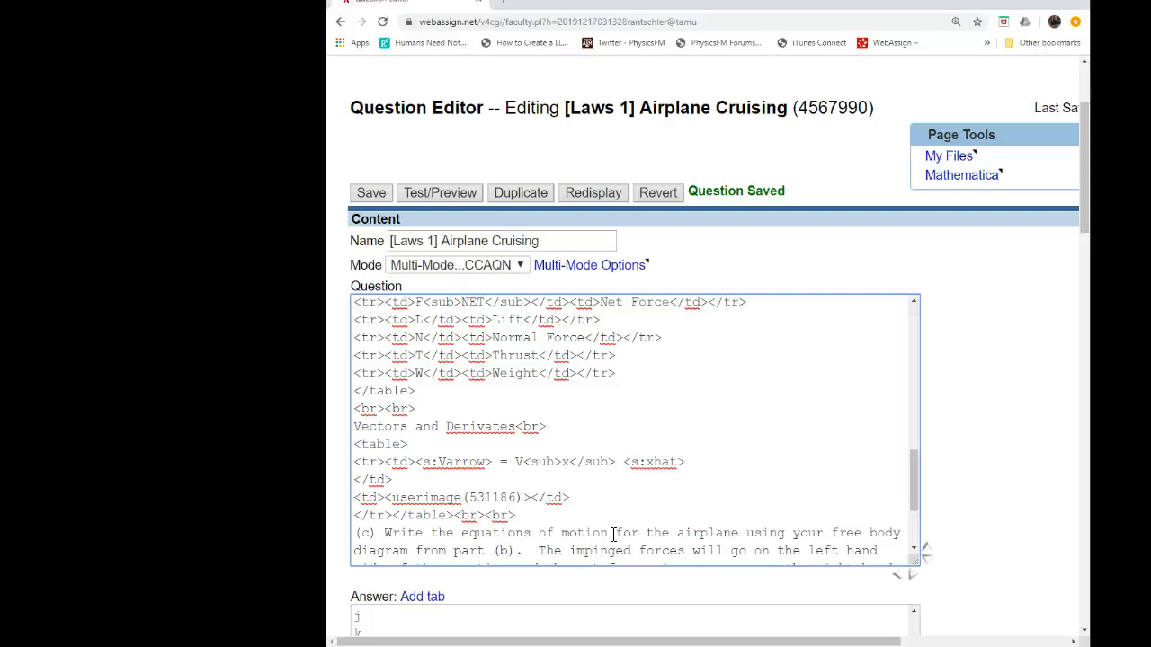
type(" + V<sub>y</sub> <>")
key("BackSpace")
type("s:yhat")
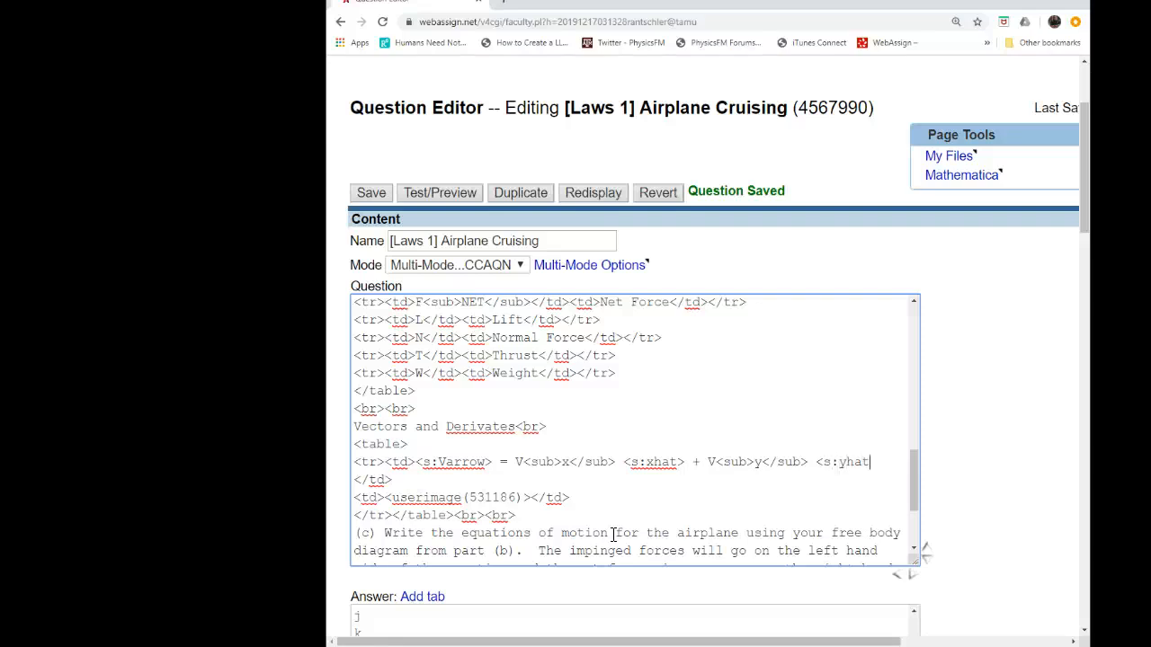
type("> <td>")
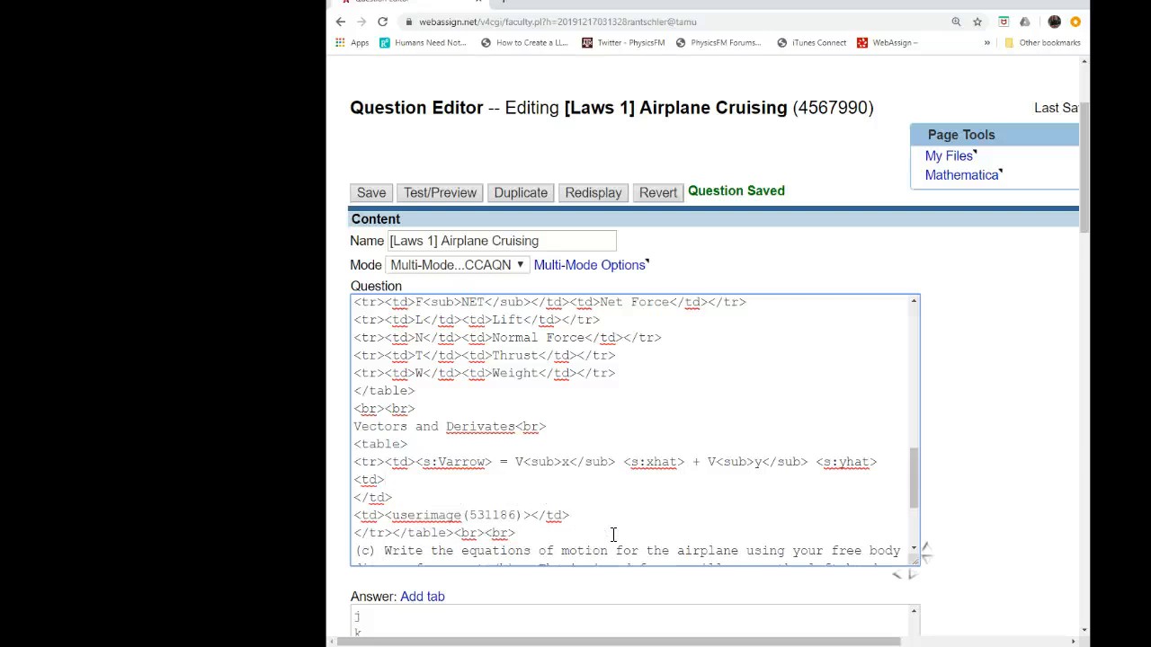
type("</tr>")
Step: Insert a leading "<td width = 10>" tag before the vector equation cell in the new table row
key("Left")
key("Left")
key("Left")
type("<td>")
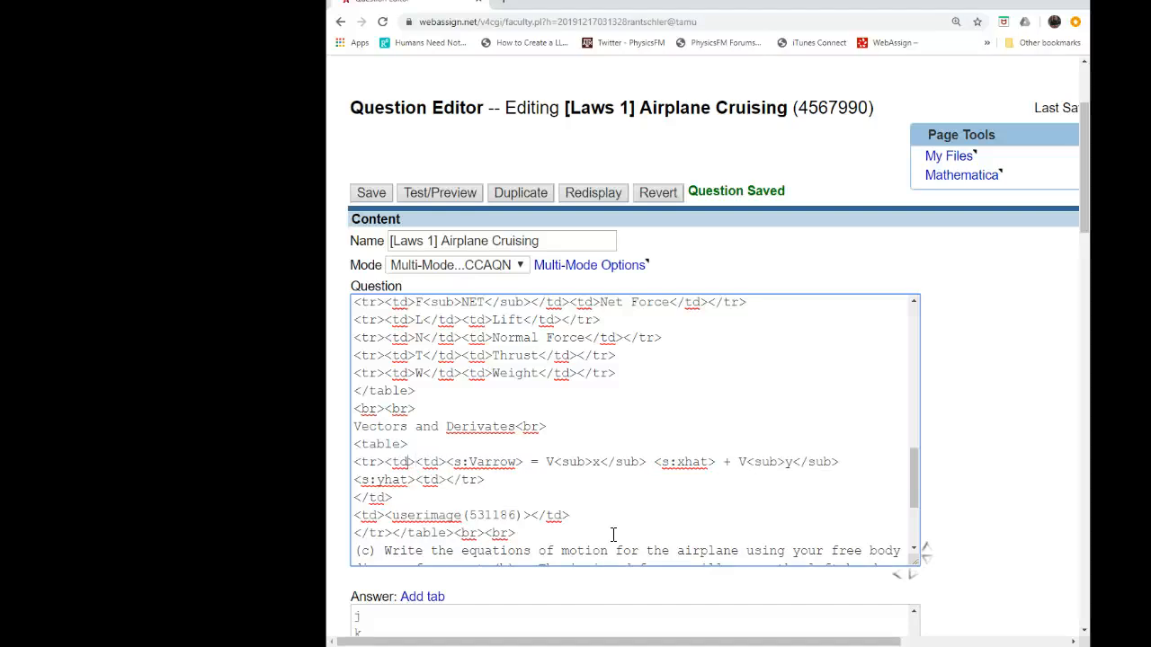
type("width =")
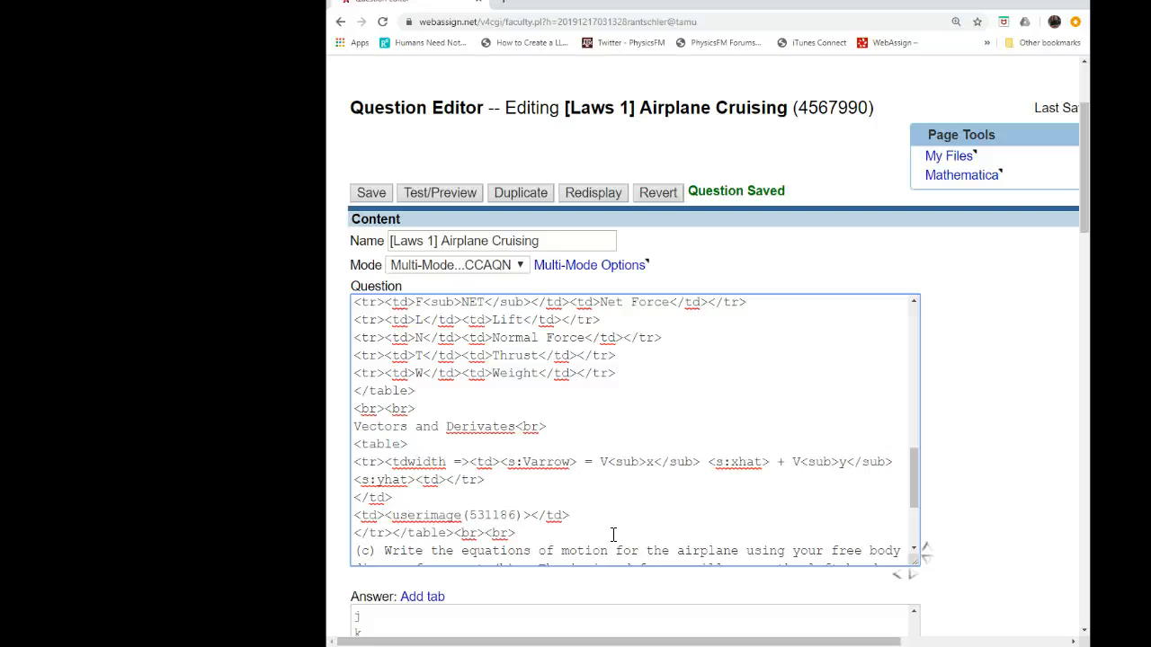
key("BackSpace")
key("BackSpace")
key("BackSpace")
key("BackSpace")
key("BackSpace")
key("BackSpace")
key("BackSpace")
type("width")
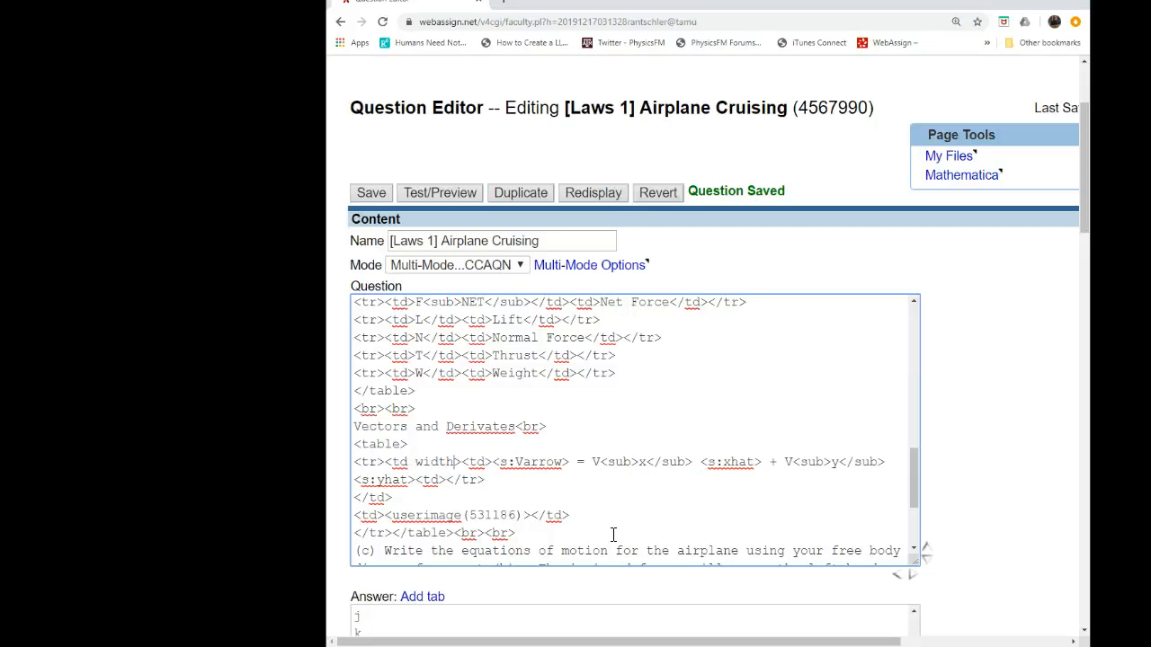
type(" = 10")
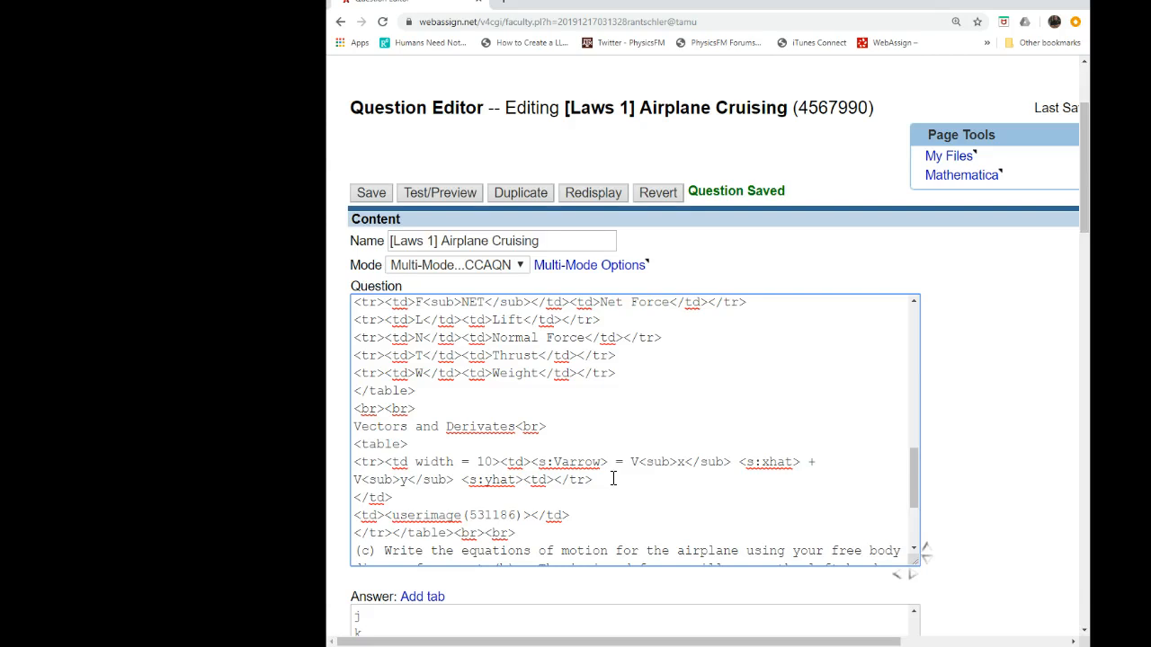
Step: Duplicate the vector equation row directly beneath itself and add a "</table" line after the copy
left_click_drag(611, 477, 610, 444)
key("ctrl+c")
left_click(642, 481)
key("ctrl+v")
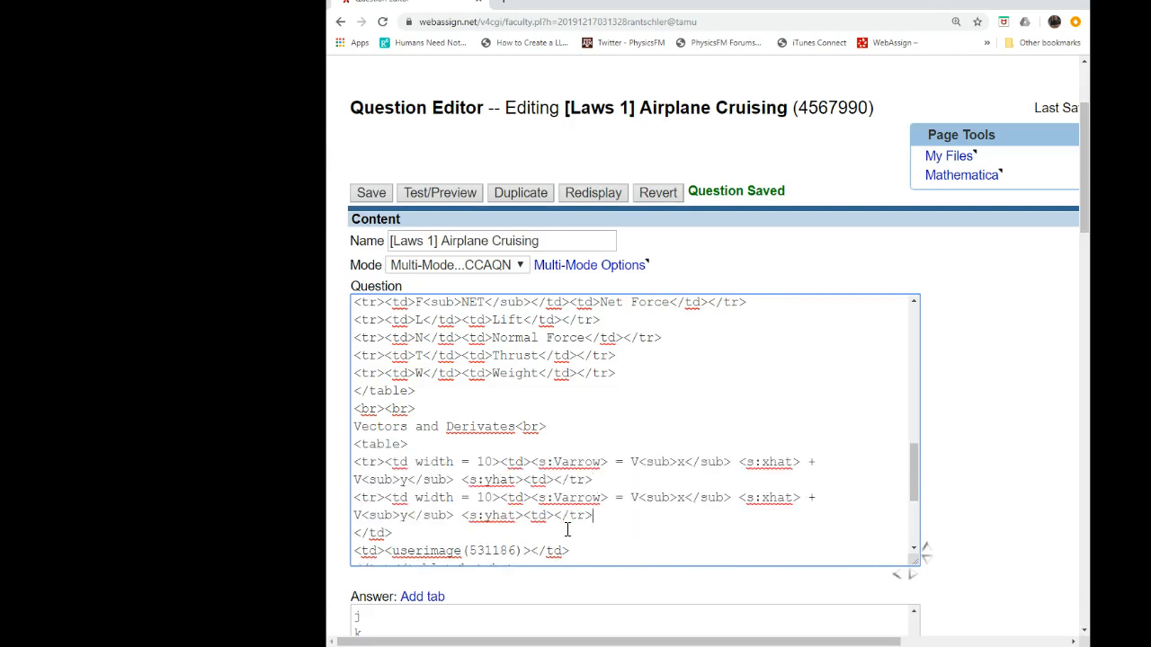
key("Return")
type("</table")
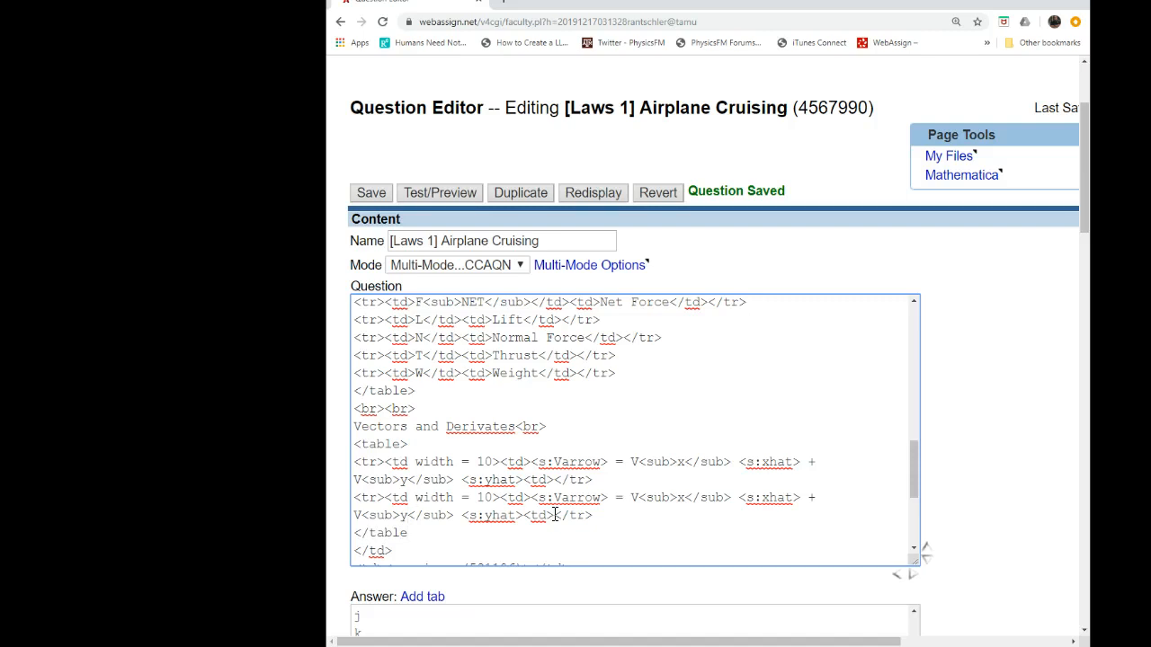
Step: In the copied row, remove everything after the equals sign up to "</tr>" and replace the Varrow symbol with "rdbldot"
left_click_drag(554, 516, 632, 490)
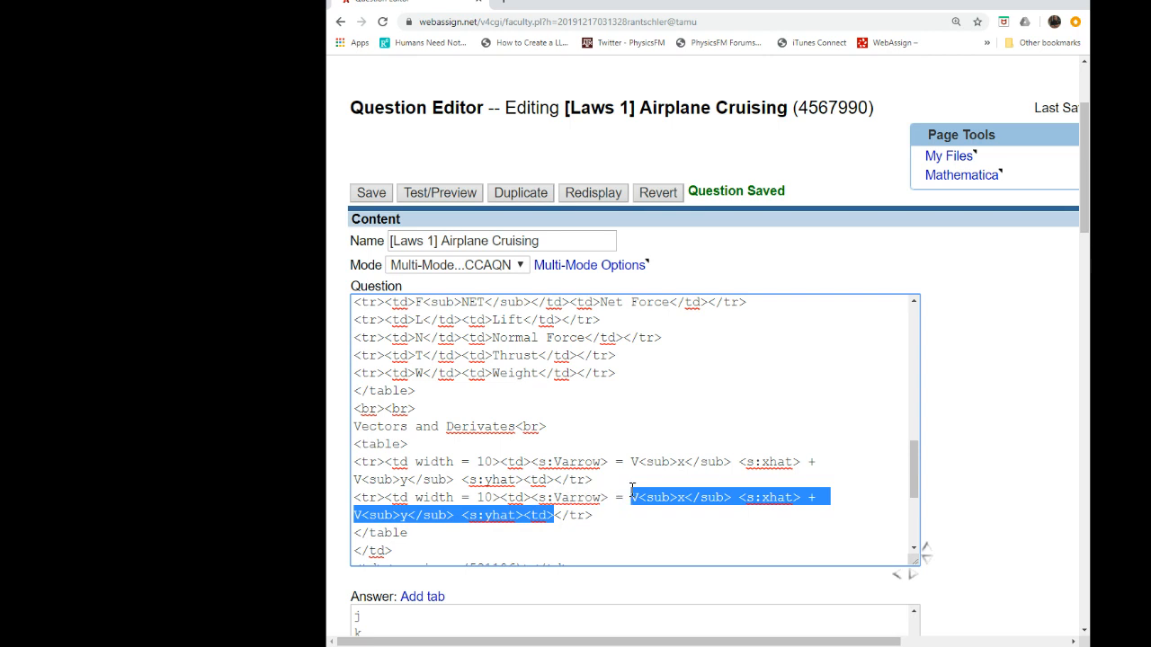
key("Delete")
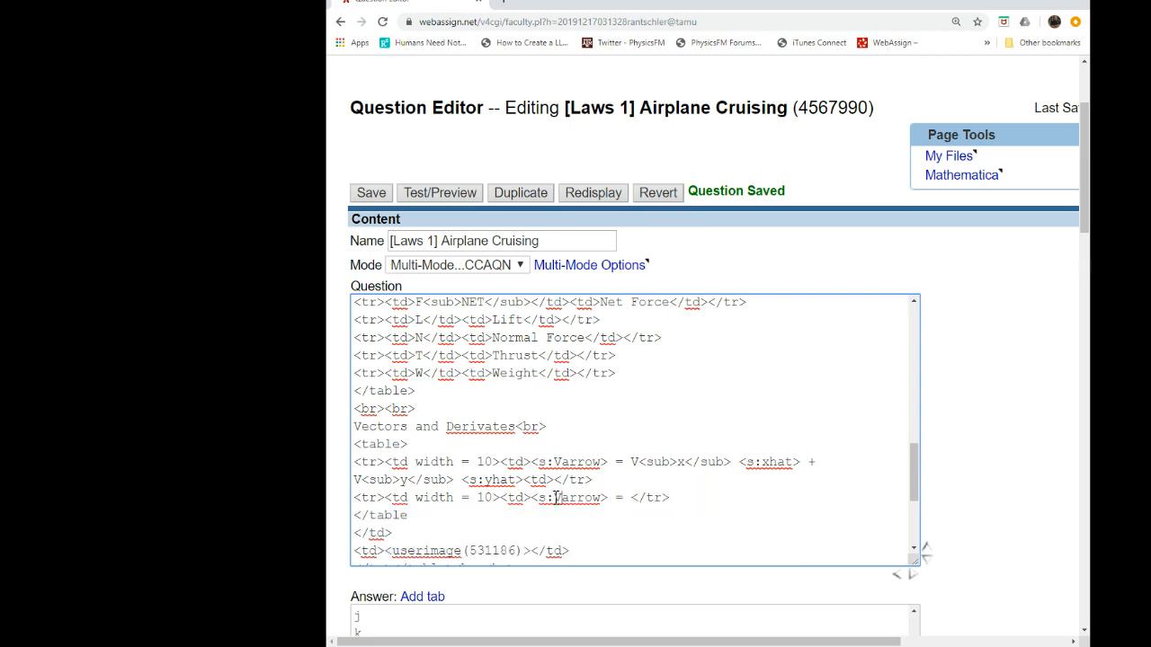
left_click_drag(554, 497, 601, 491)
type("rdbldot")
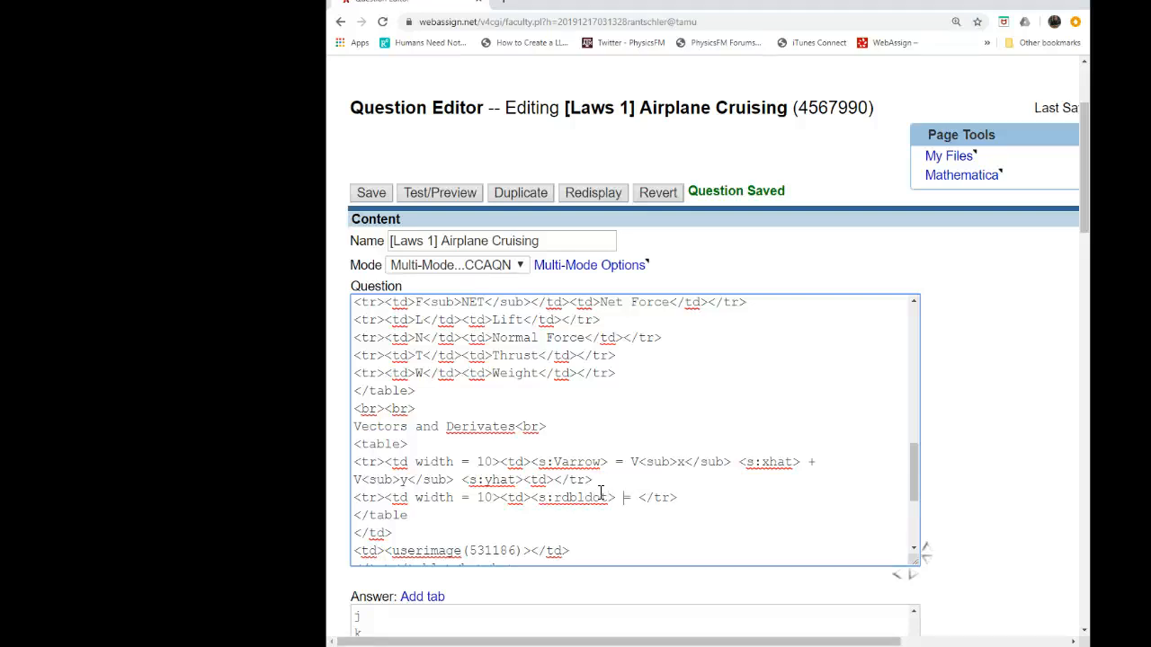
Step: After the equals sign in the rdbldot row, enter "<watex>m <s:dot> (\frac{d}{dt})"
key("Right")
key("Right")
type("<watex>")
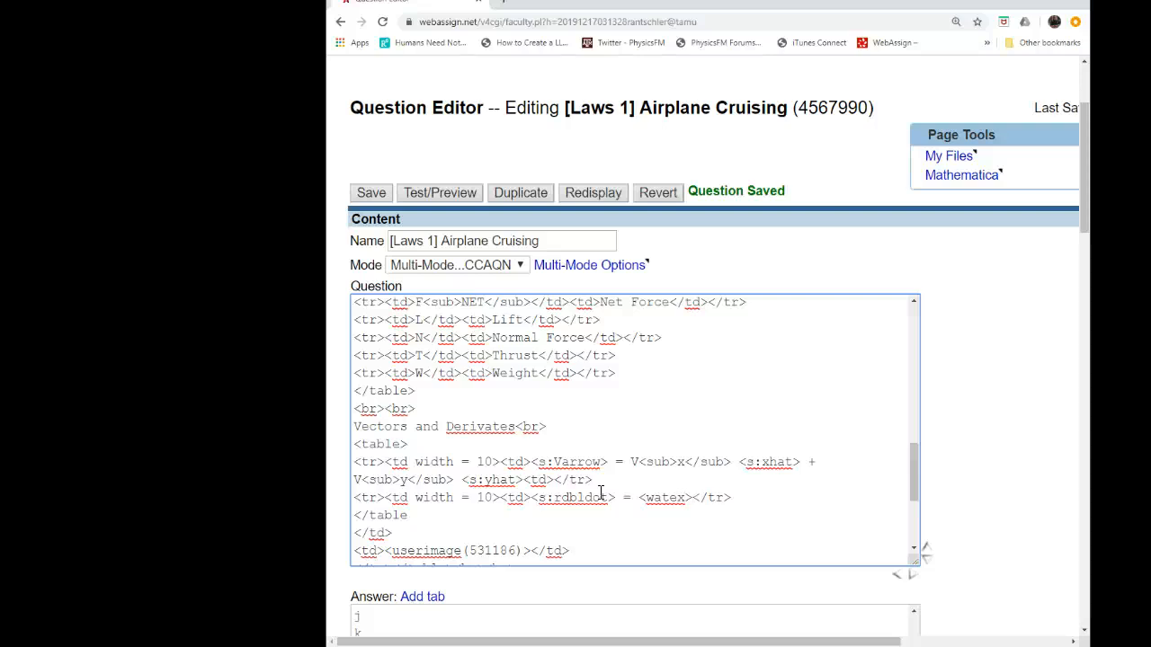
type("m <s:dot>")
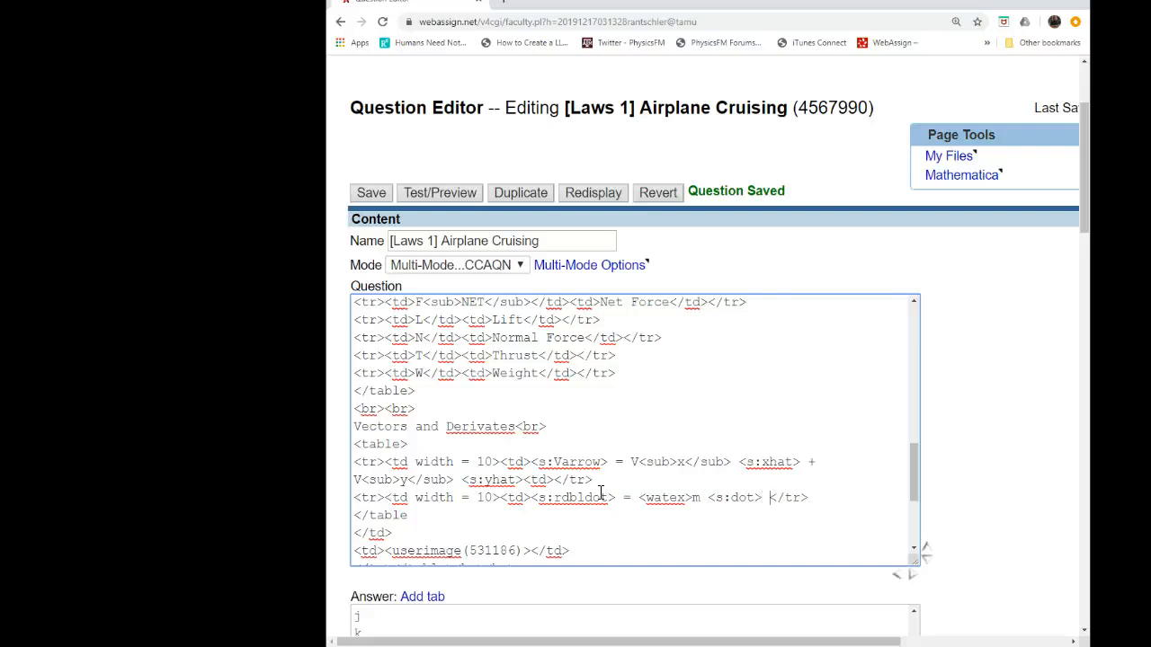
type(" ()")
type("\\fram")
key("BackSpace")
type("c{}{}")
key("Left")
key("Left")
key("Left")
type("d")
key("Right")
key("Right")
type("dt")
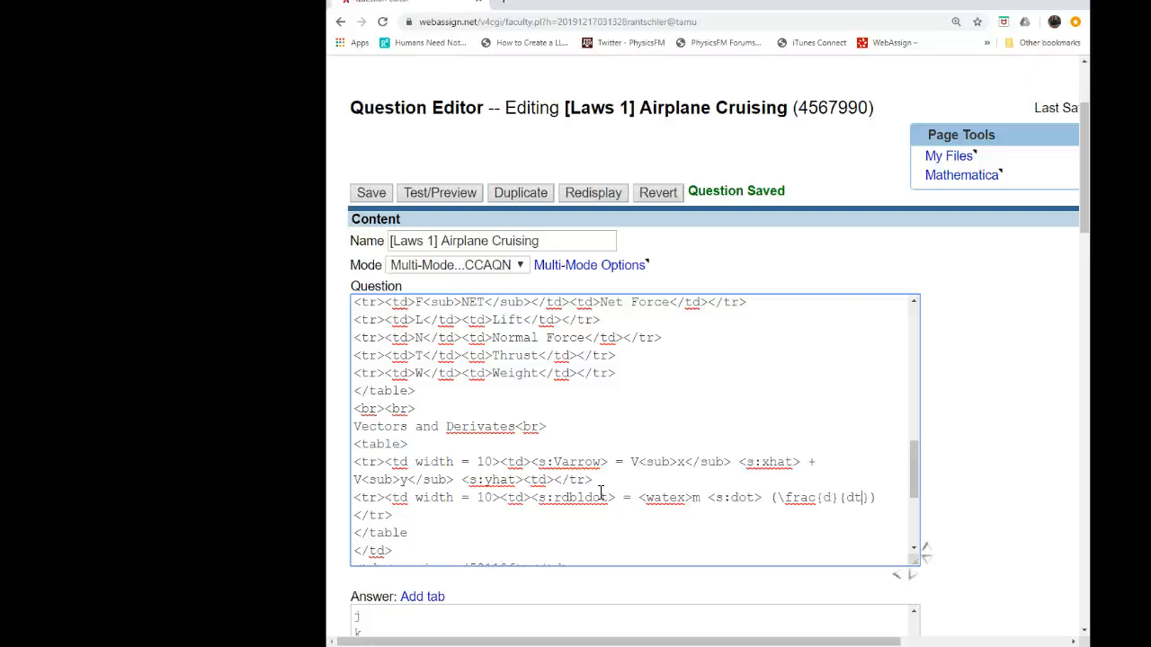
Step: Complete the derivative expression with "<sub>2</sub><s:middot>r</watex>" and change the earlier "<s:dot>" to "<s:middot>"
key("Right")
key("Right")
type("<sub>")
type("2<")
type("/se")
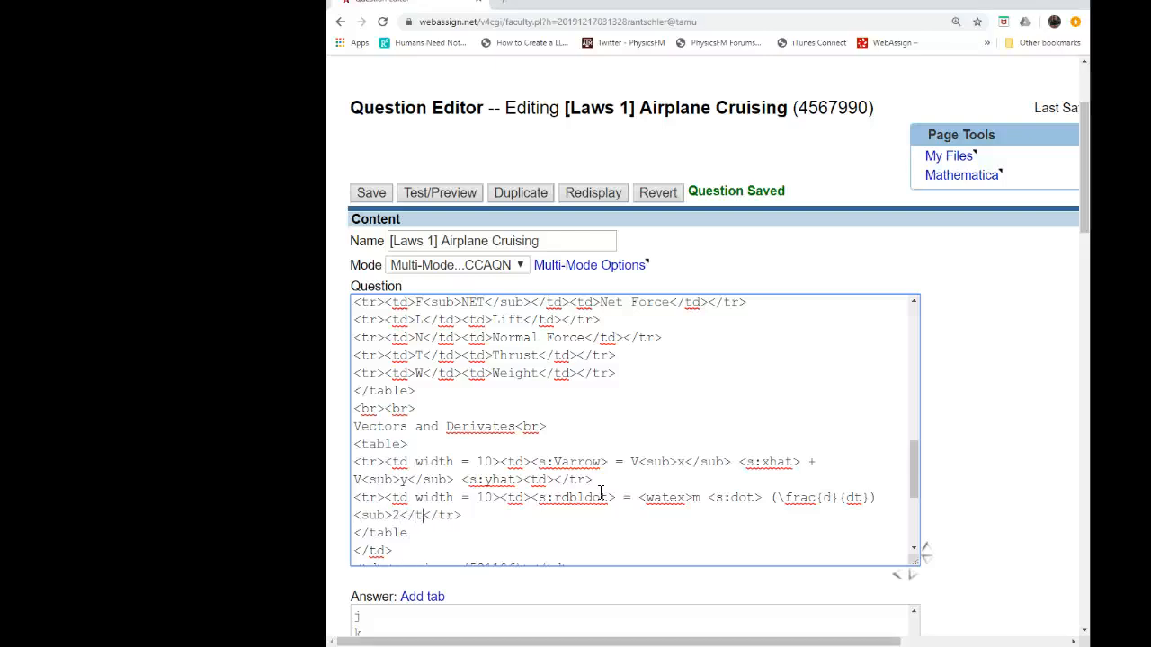
key("BackSpace")
type("ub>")
type("<sd")
key("BackSpace")
type(":middot")
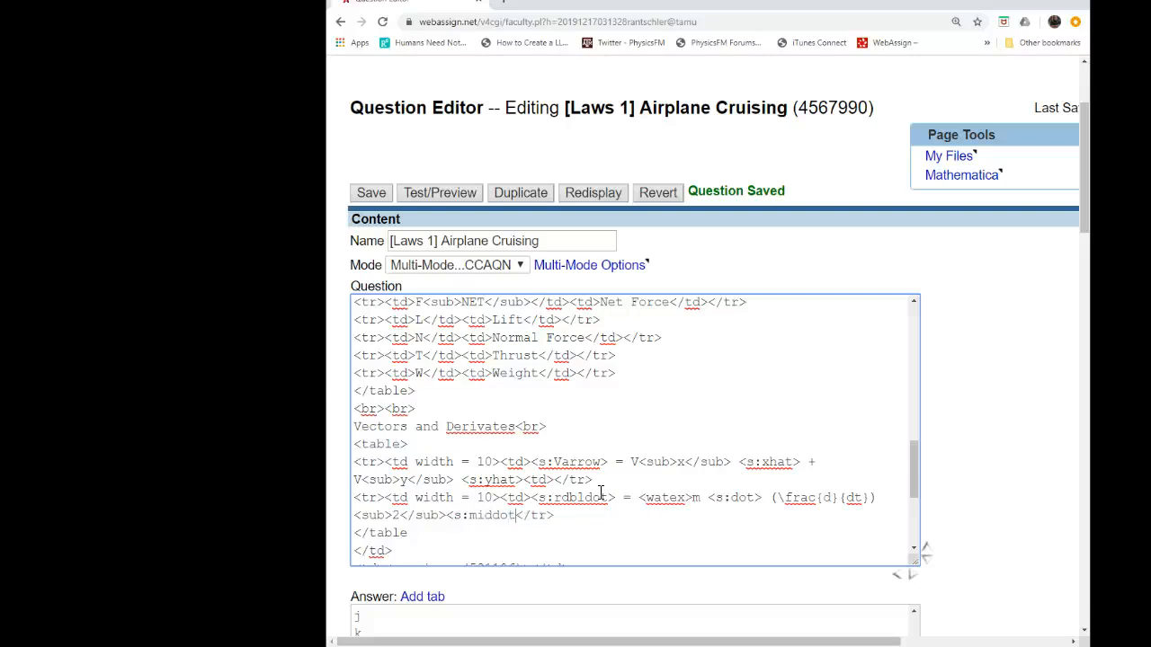
type(">r</watex>")
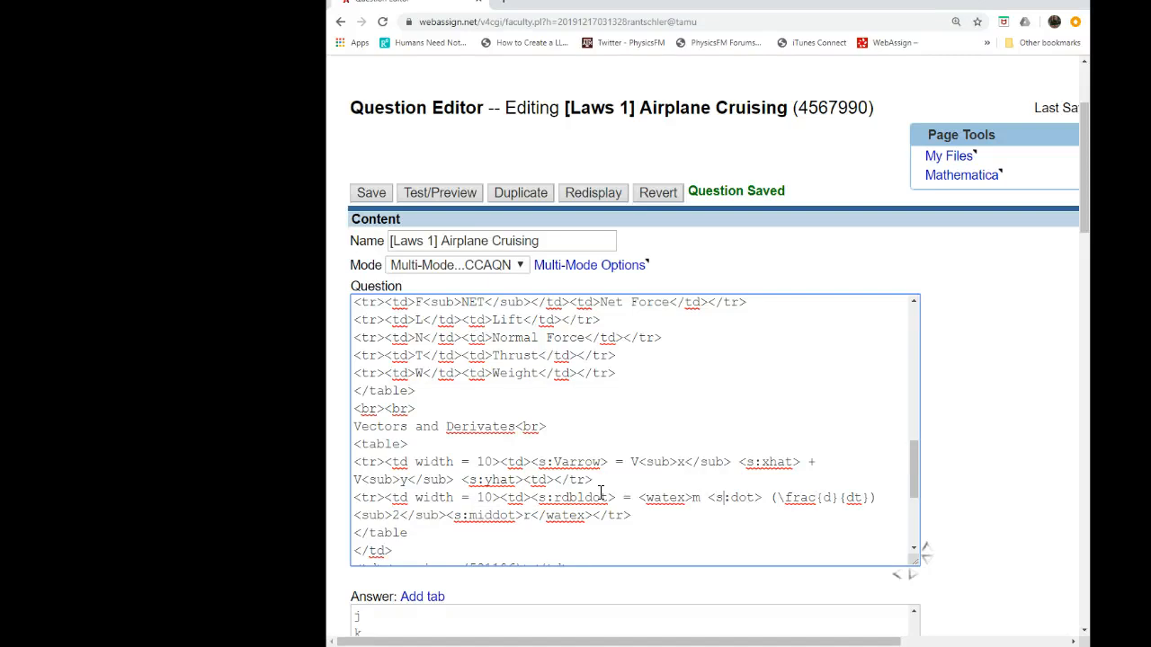
type("mid")
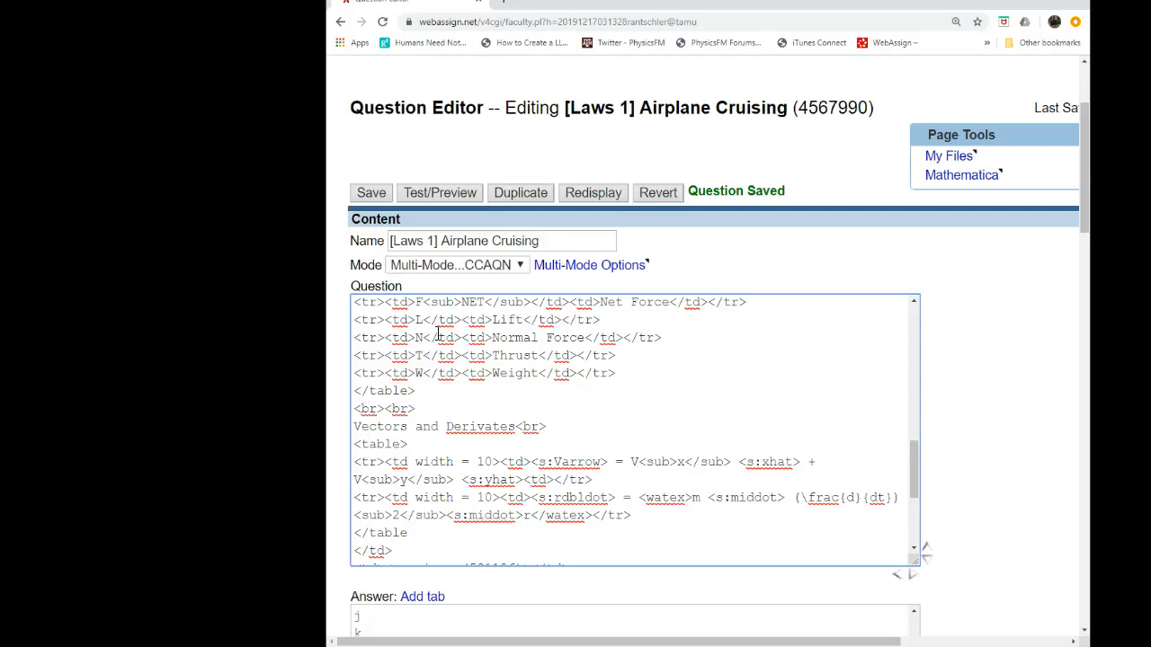
Step: Preview the question and examine how the Vectors and Derivates table renders, then close the preview
left_click(419, 199)
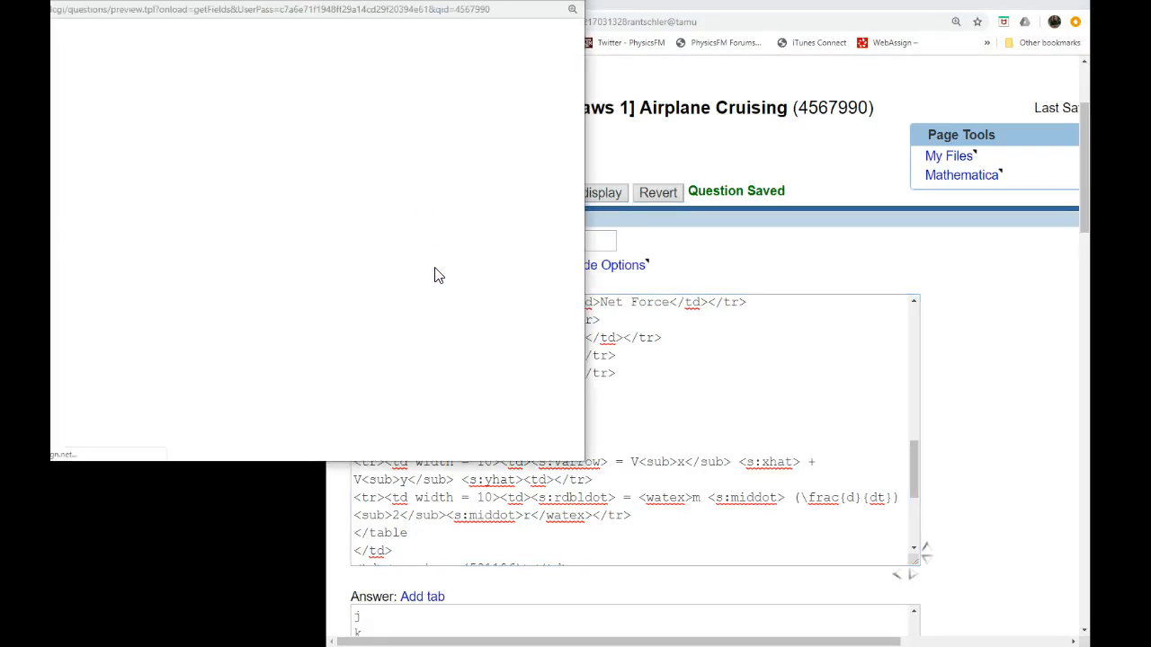
scroll(416, 285, "down", 5)
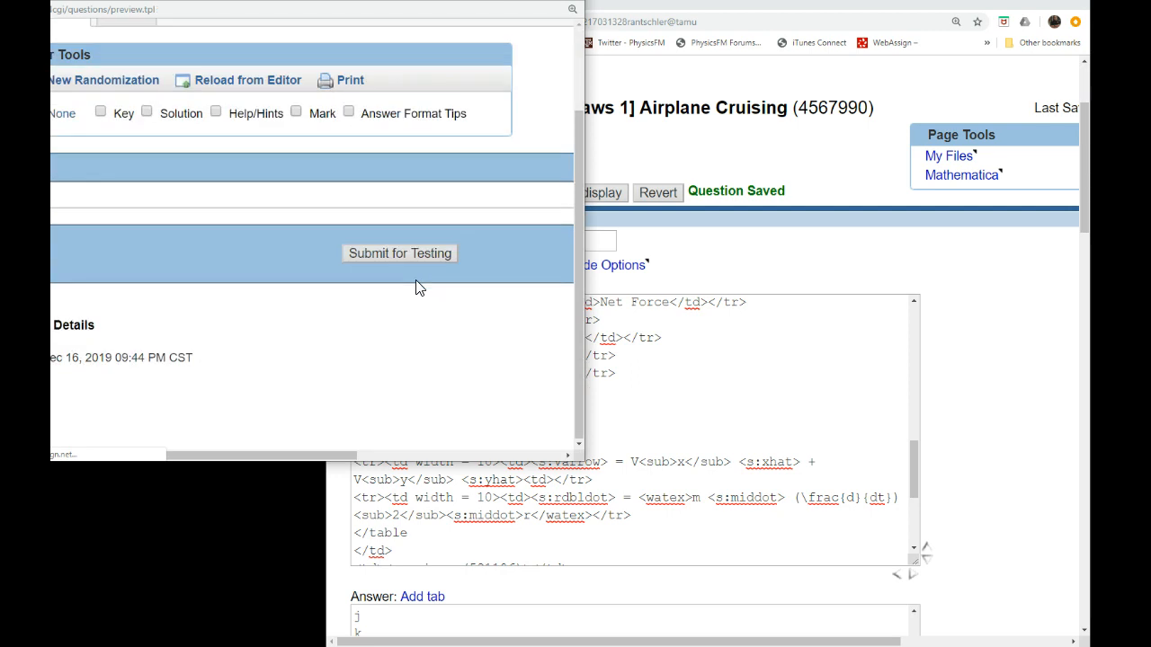
scroll(416, 285, "down", 10)
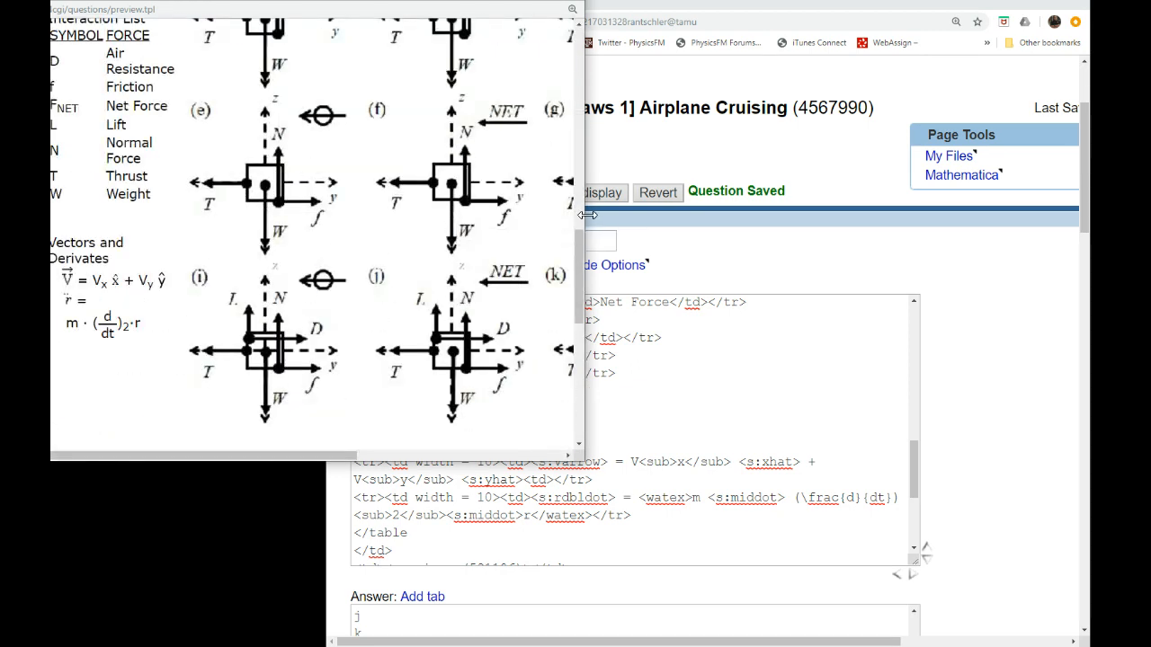
left_click_drag(589, 215, 728, 215)
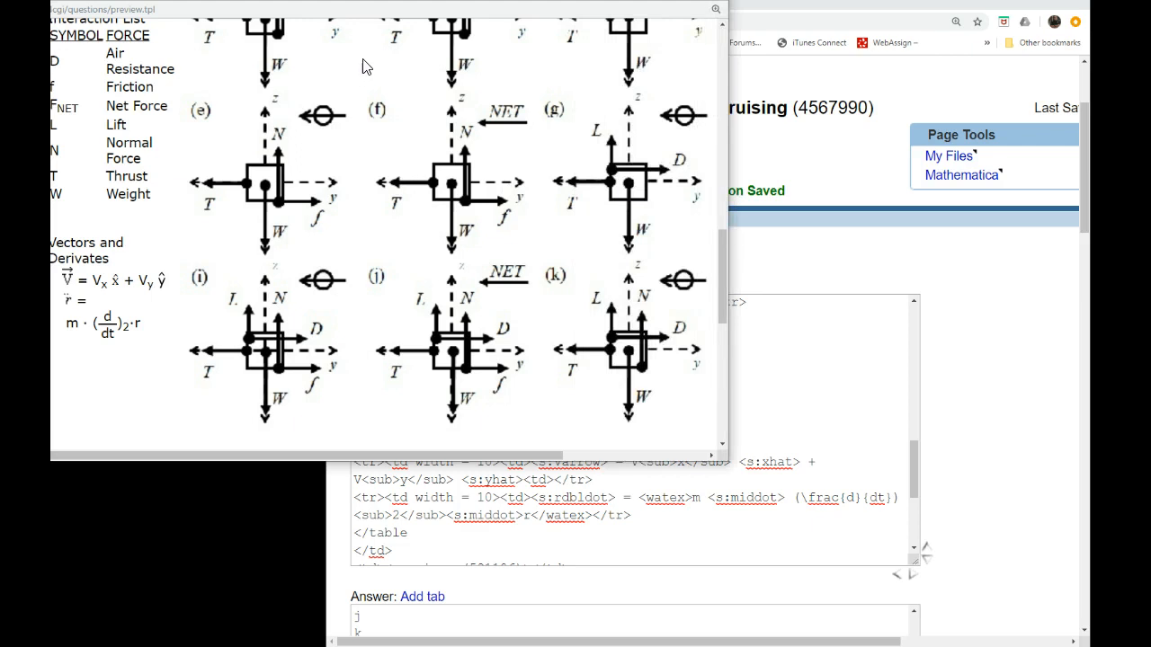
left_click_drag(335, 0, 485, 49)
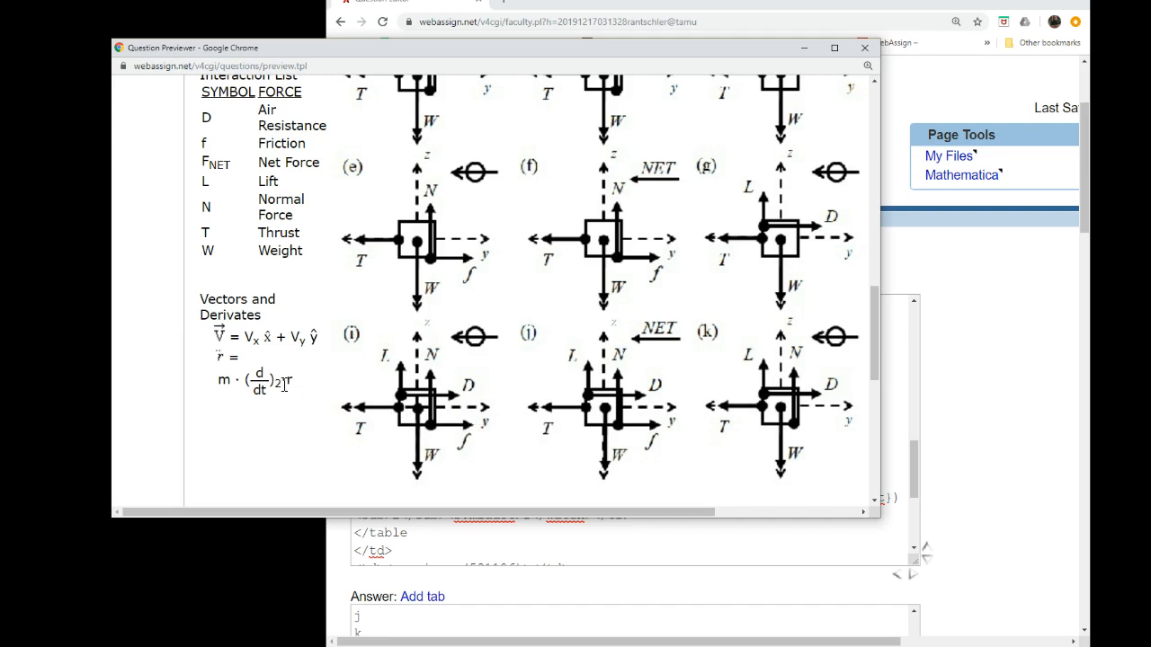
left_click_drag(282, 383, 272, 387)
left_click(866, 48)
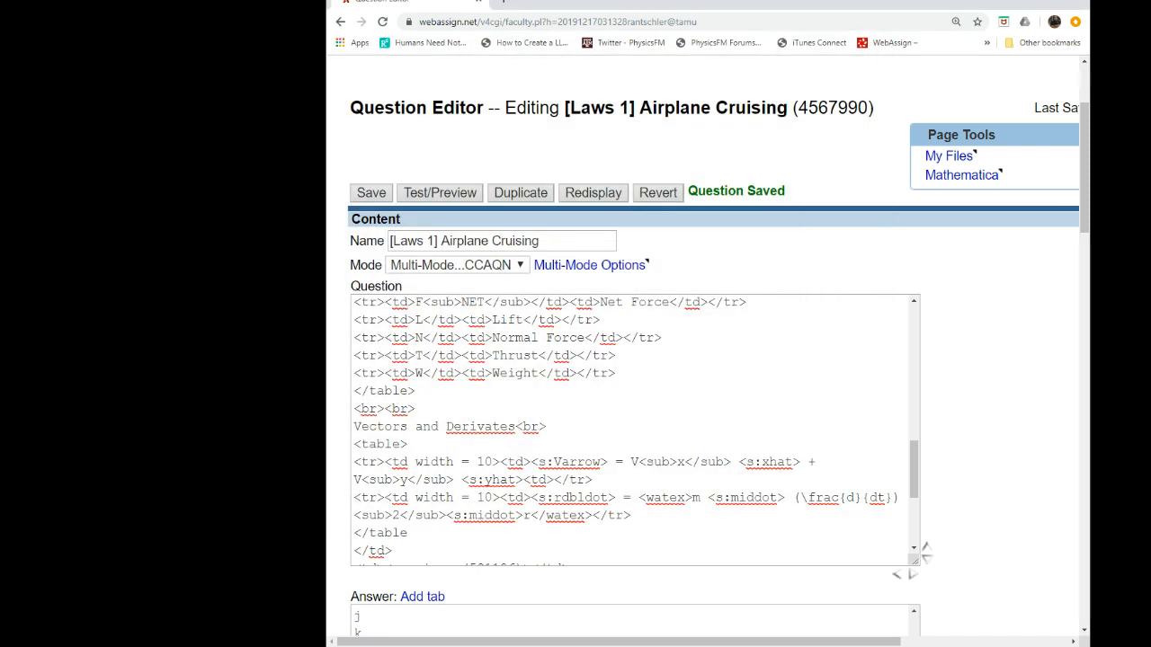
Step: Change the sub tags around the 2 in the derivative row to "<sup>" and "</sup>"
left_click(508, 511)
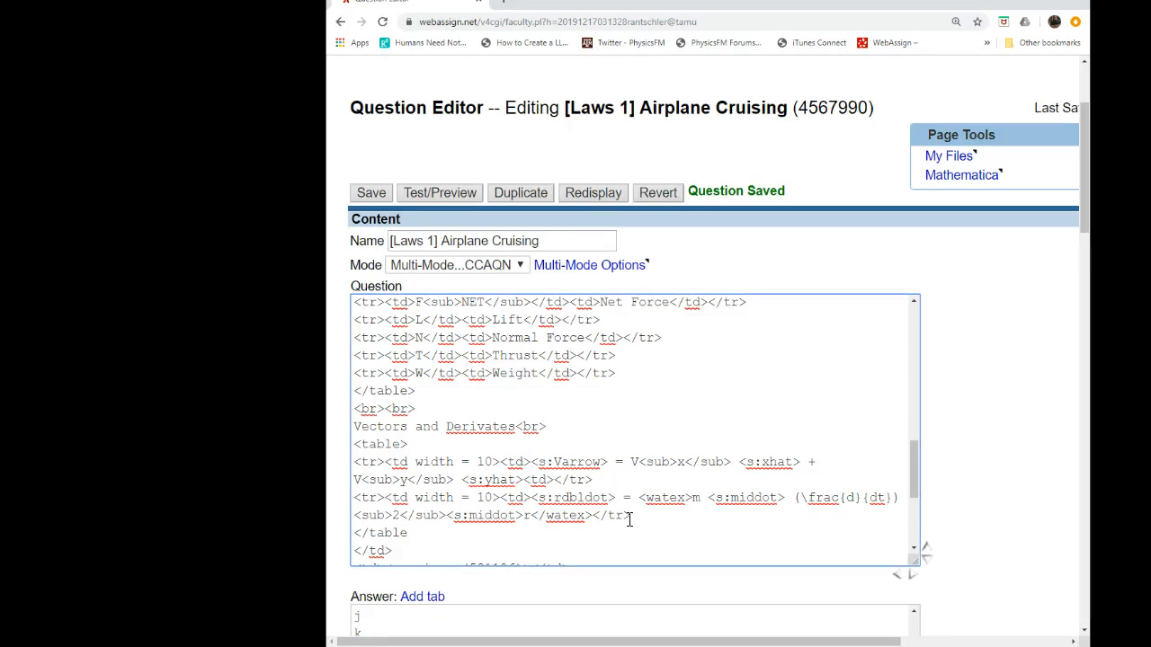
left_click(381, 517)
type("p")
key("BackSpace")
key("BackSpace")
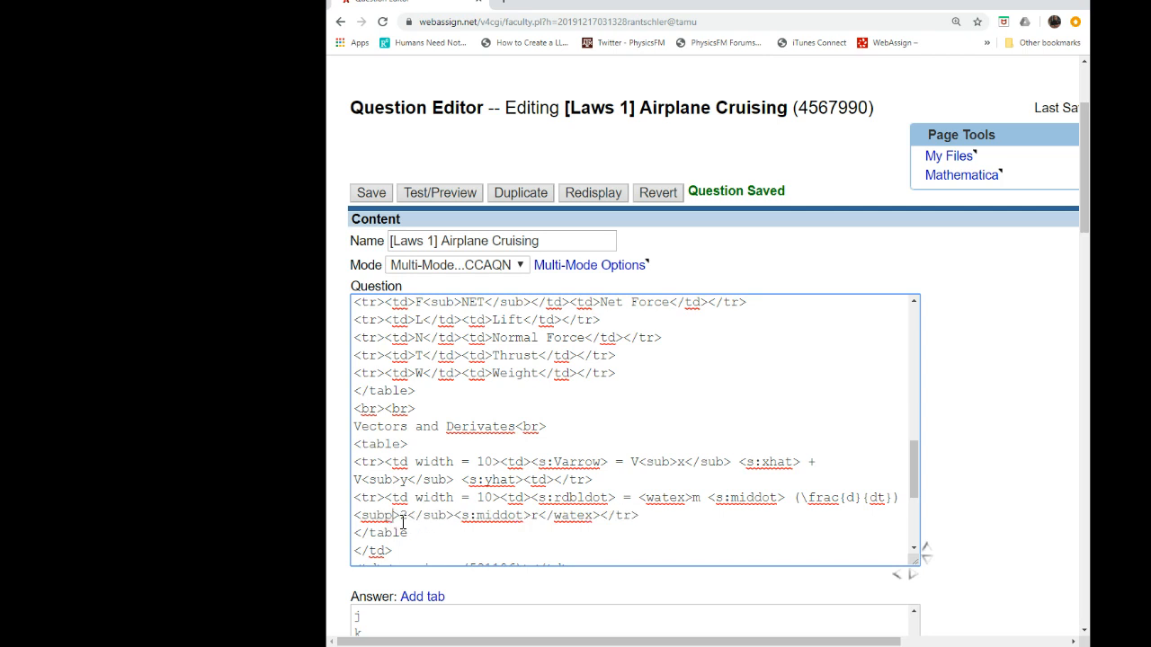
type("p")
left_click(438, 517)
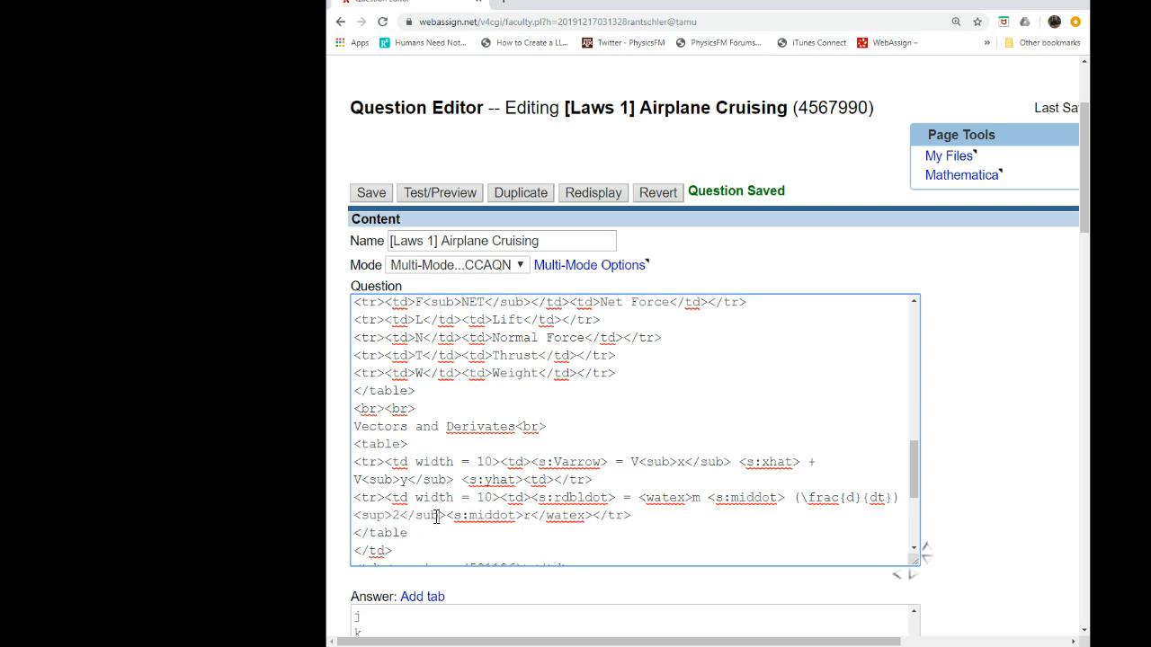
key("BackSpace")
type("p")
Step: Make the parentheses around the d/dt fraction scalable with "\left(" and "\right)", and preview the question
left_click(791, 497)
type("\\")
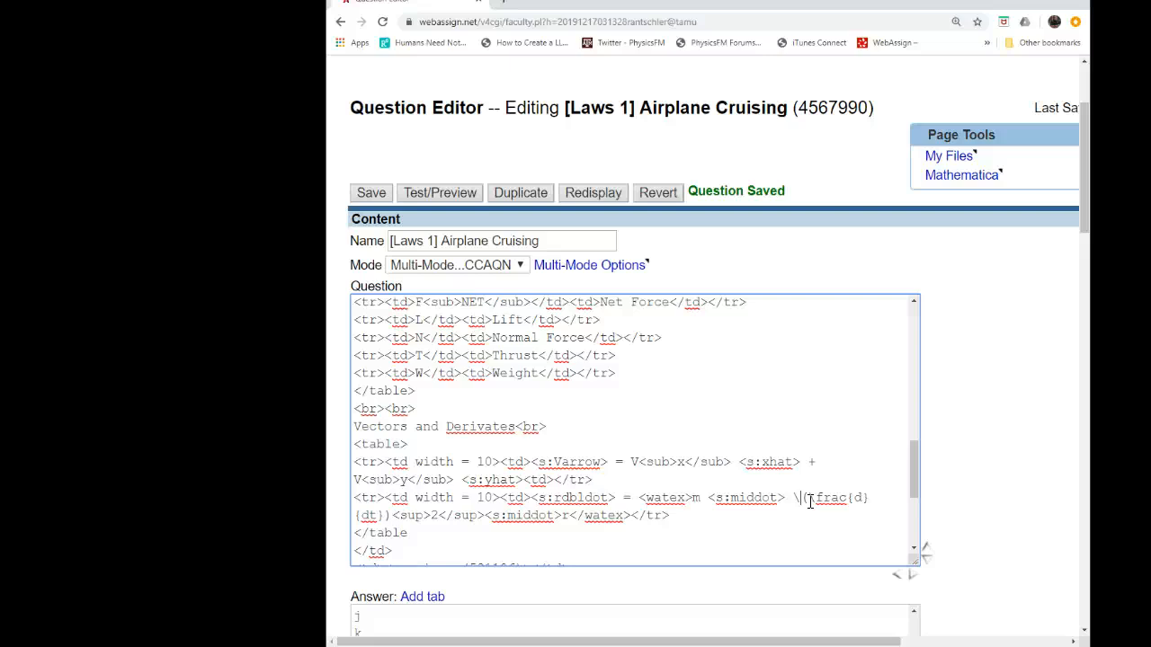
type("left")
key("Right")
key("Right")
key("Right")
key("Right")
key("Right")
key("Right")
key("Right")
key("Right")
key("Right")
key("Right")
key("Right")
key("Right")
key("Right")
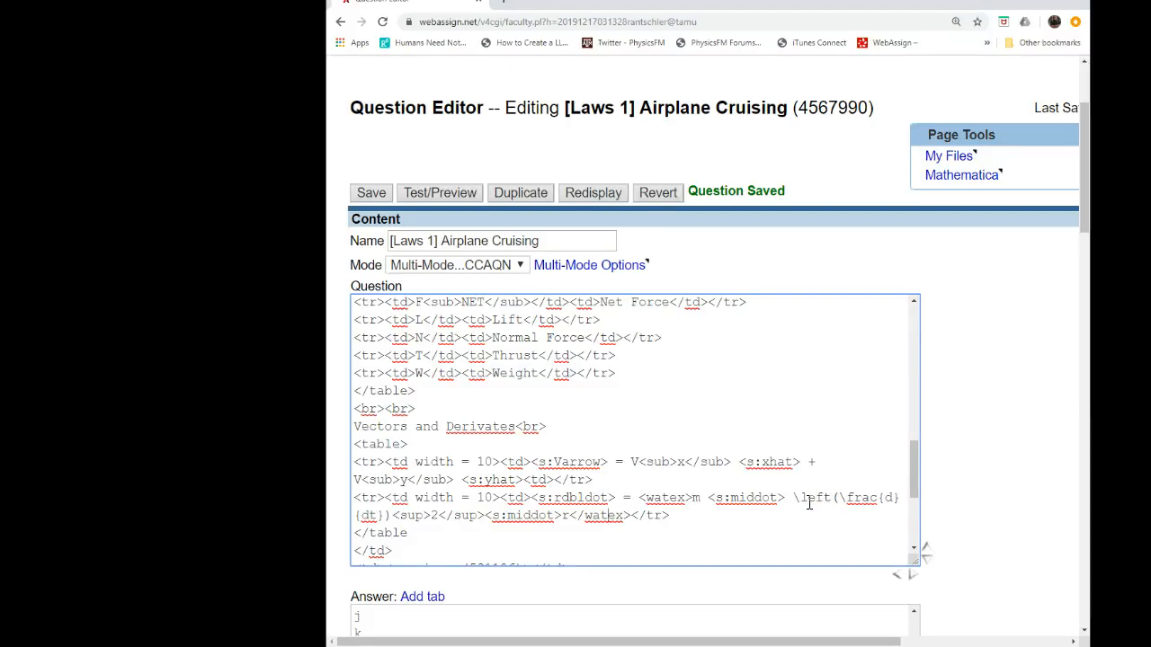
key("Left")
key("Left")
key("Left")
key("Left")
key("Left")
key("Left")
key("Left")
type("ight")
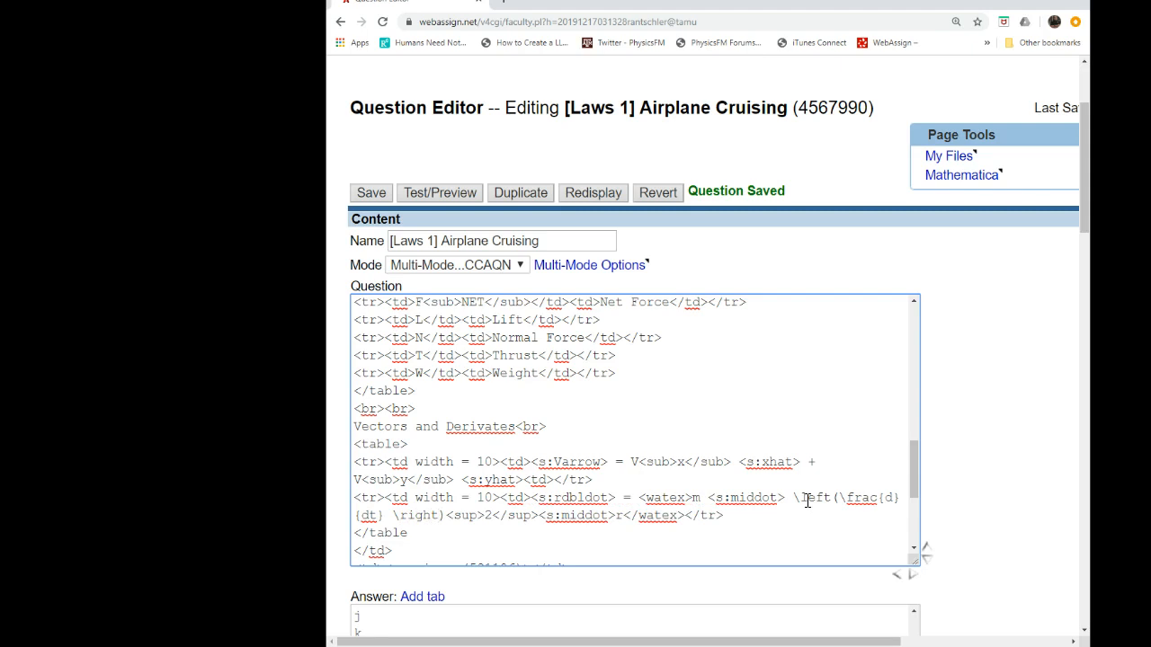
left_click(449, 194)
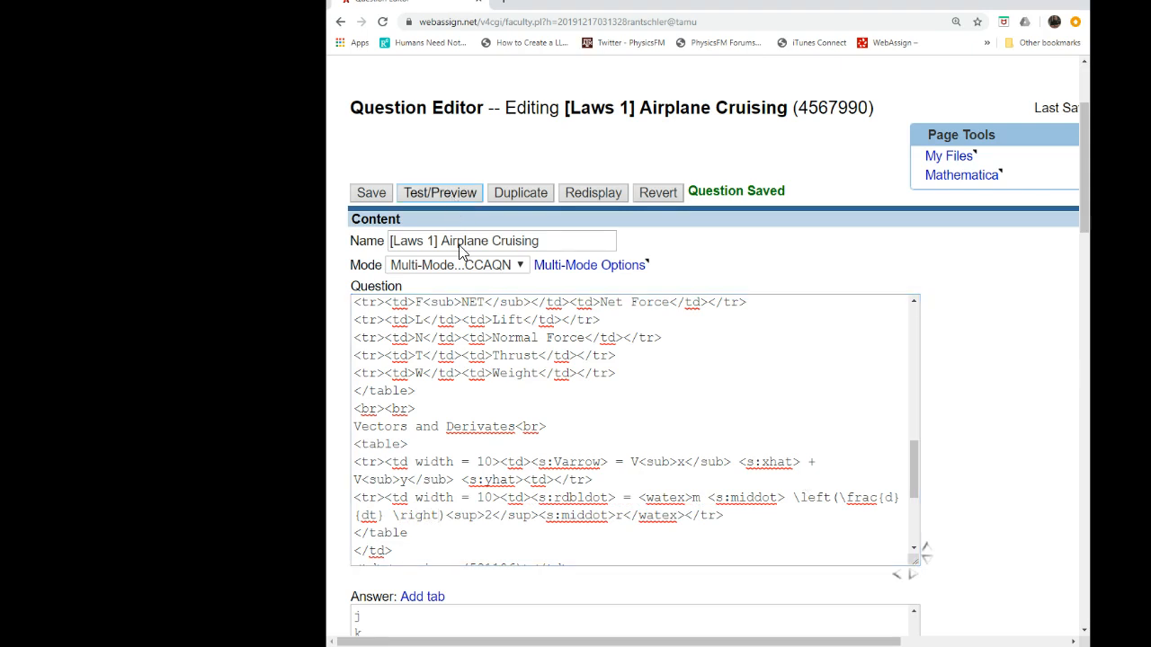
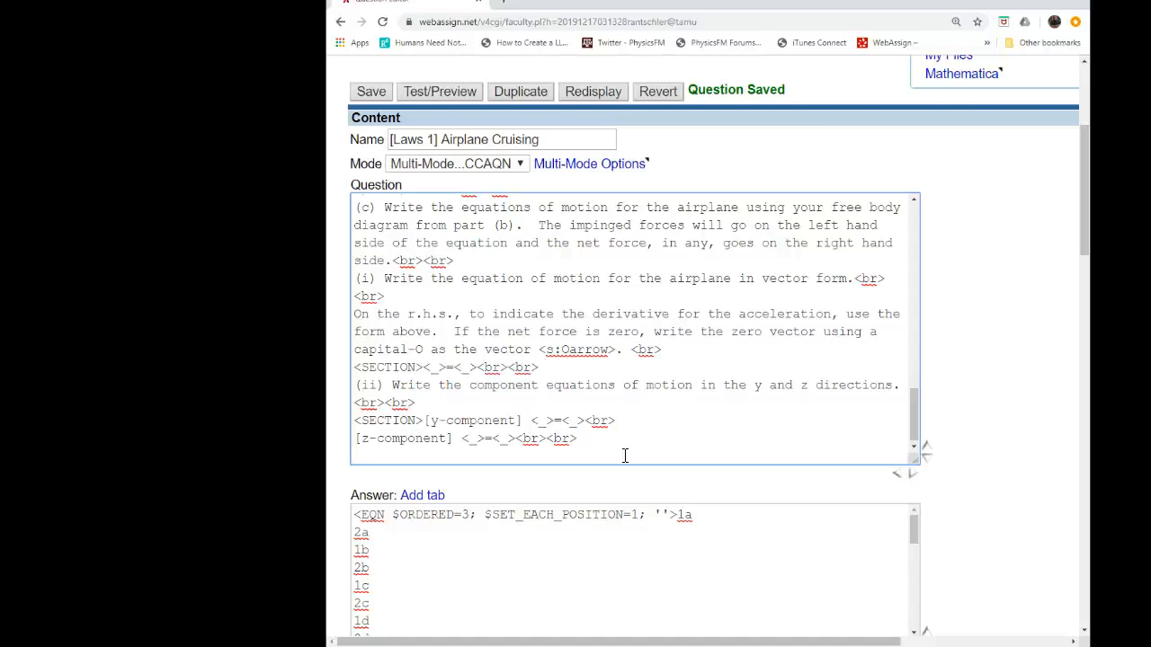
Step: Below the z-component line, begin part (d) with "(d) A Cessna 172H has a weight of"
type("d) A Cesna")
key("Left")
key("Left")
type("s")
type(" 172 ")
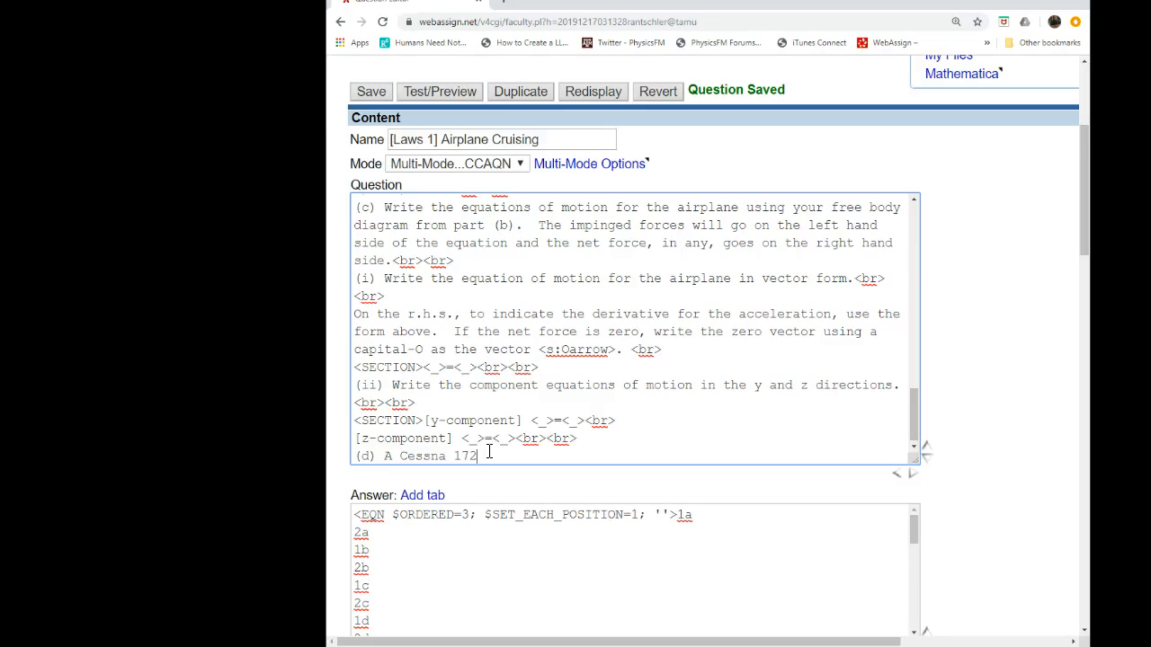
type("H")
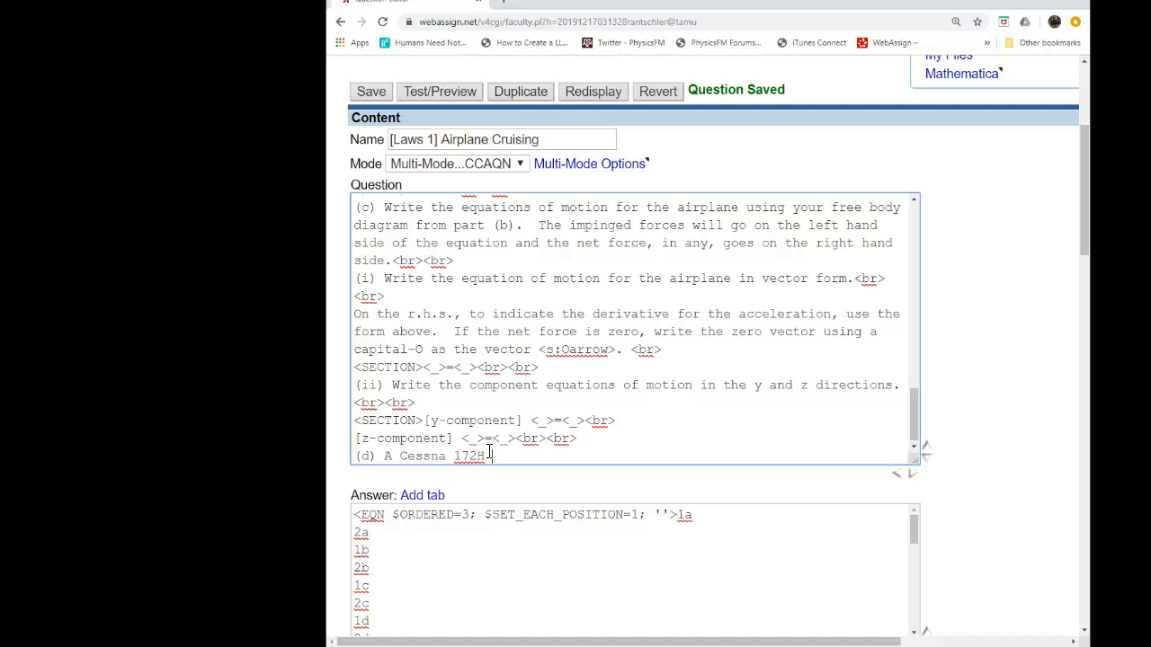
type("has a weight of")
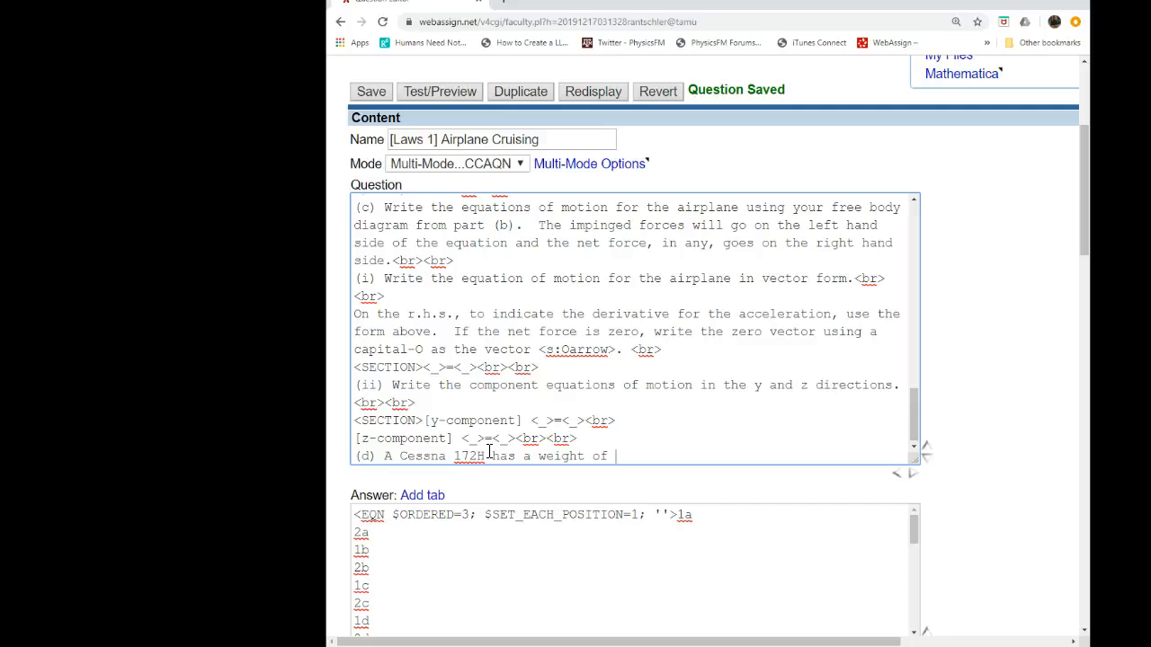
Step: Add the randomized weight expression "<eqn $W = 5000 + int(rand()*50)*100" to part (d)
type("100")
key("BackSpace")
key("BackSpace")
key("BackSpace")
type("<eqn")
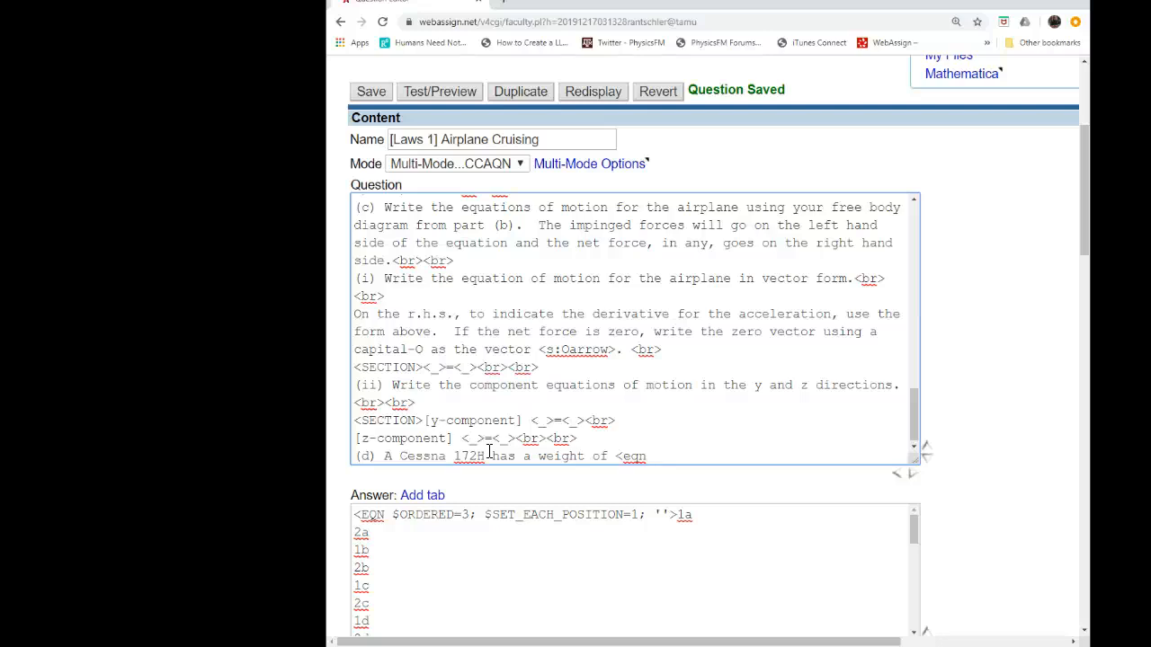
type("$W =")
type("5000 + int(*5")
key("BackSpace")
type("rand()*50)*100")
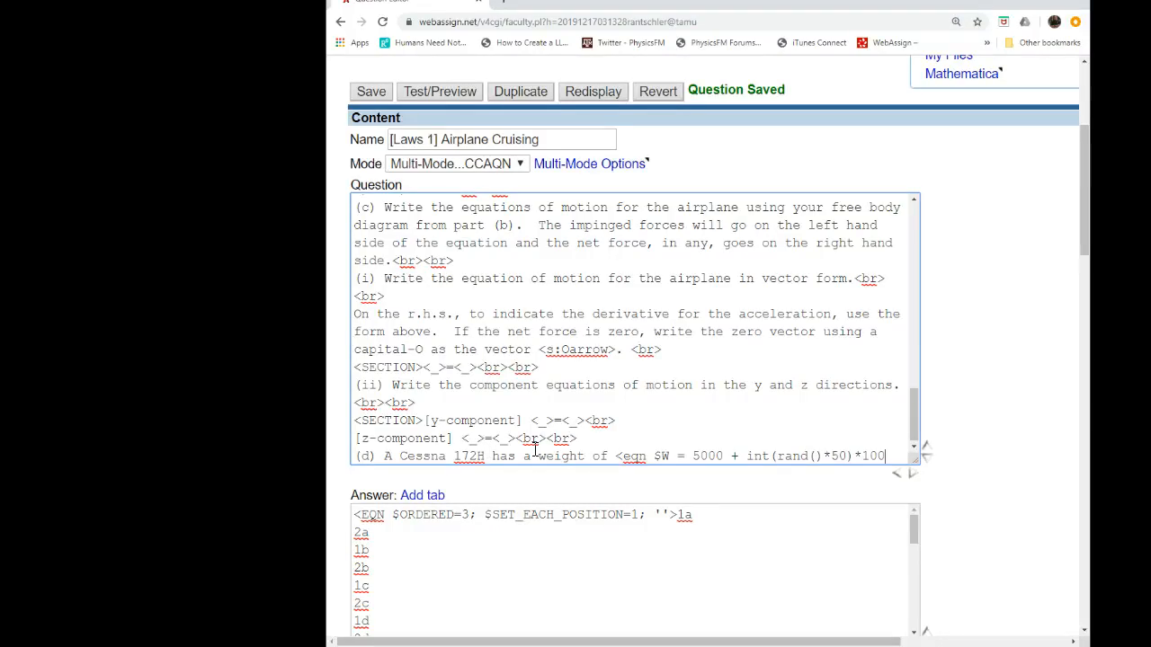
Step: Insert "loaded" before "weight" in part (d) and set the rand() multiplier to 51
type("loaded")
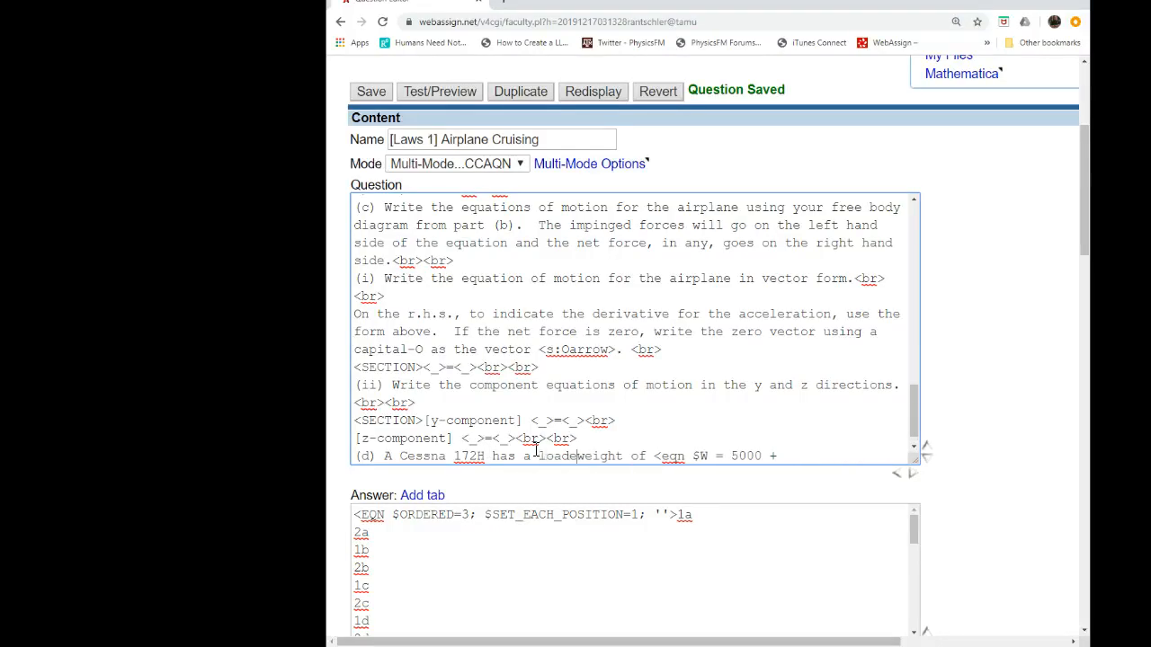
key("Down")
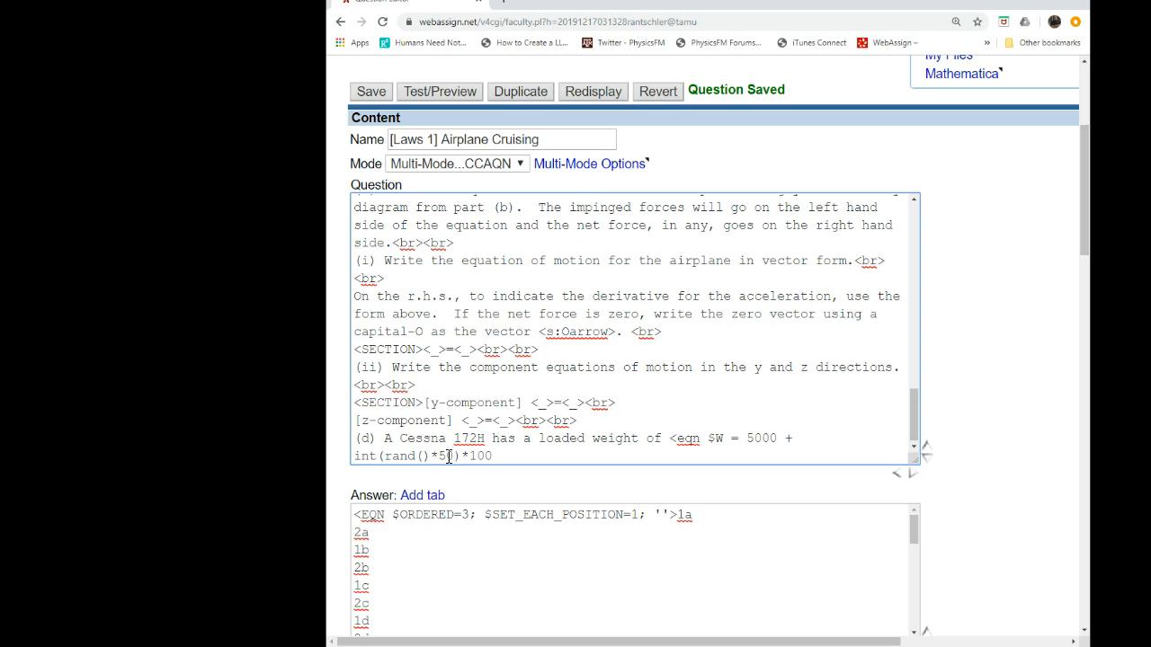
left_click_drag(451, 456, 446, 454)
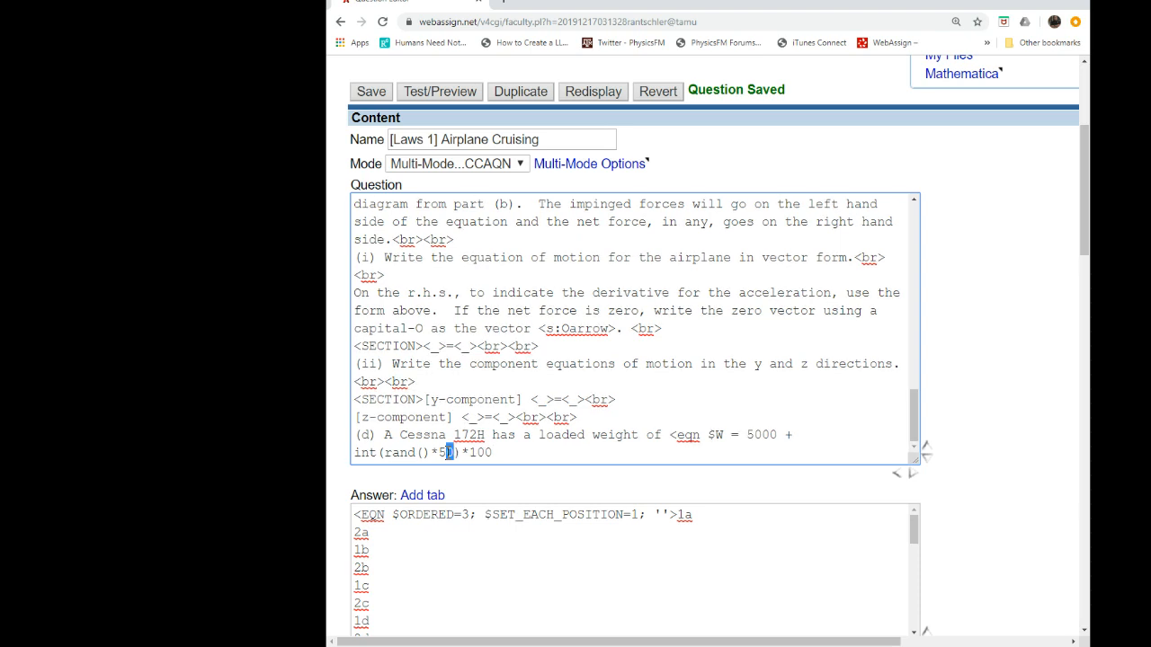
type("1")
Step: Close the weight expression in part (d) and follow it with the unit "N"
left_click(606, 453)
type("> N")
Step: Continue part (d) with "and lift-to-drag ratio of <eqn $ldr = 9 + int(rand()*21)/10> while flying horizontally at altitude."
type("and lift-to-drag ")
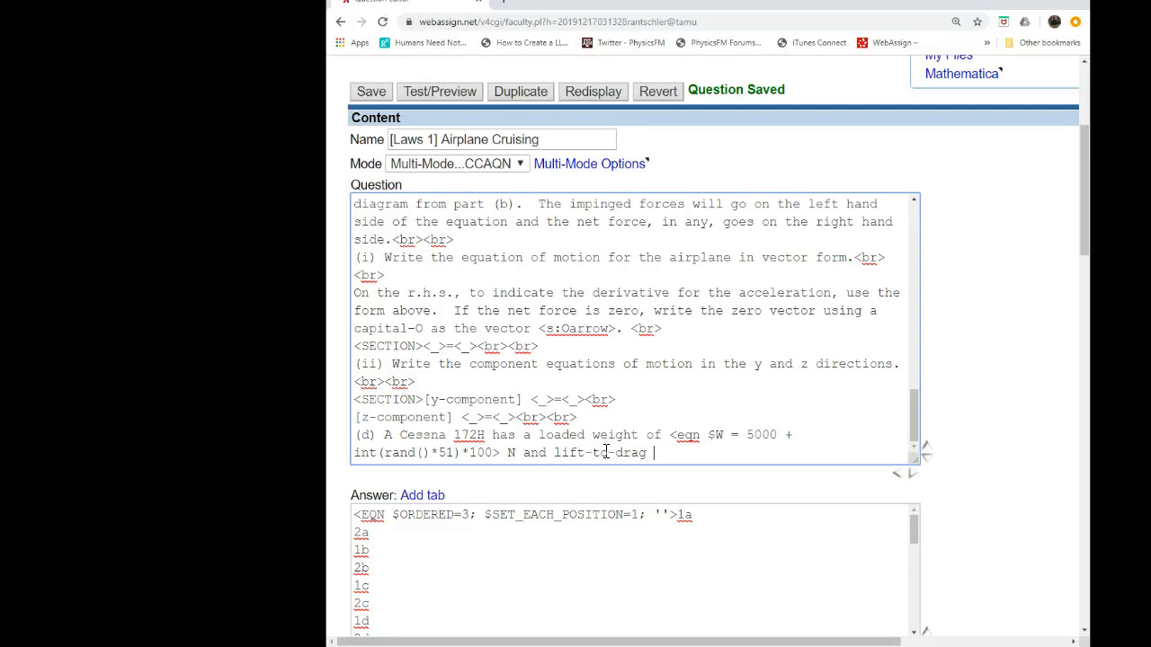
type("ratio of <eqn $ldr =")
type("9 + int(")
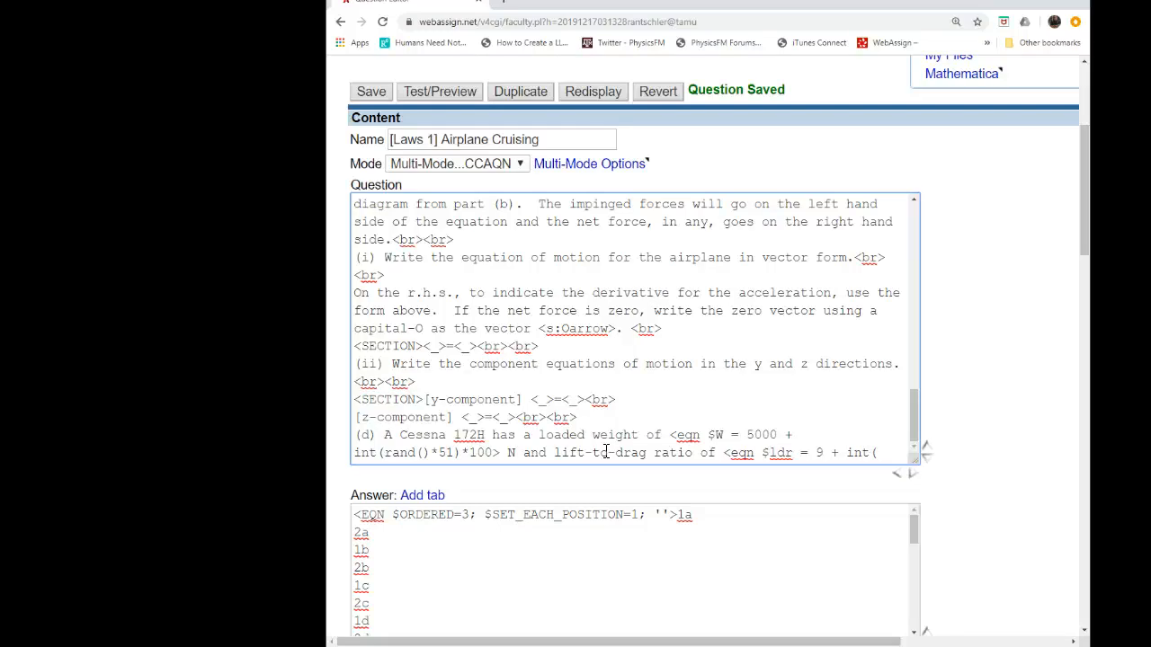
type("rand()*")
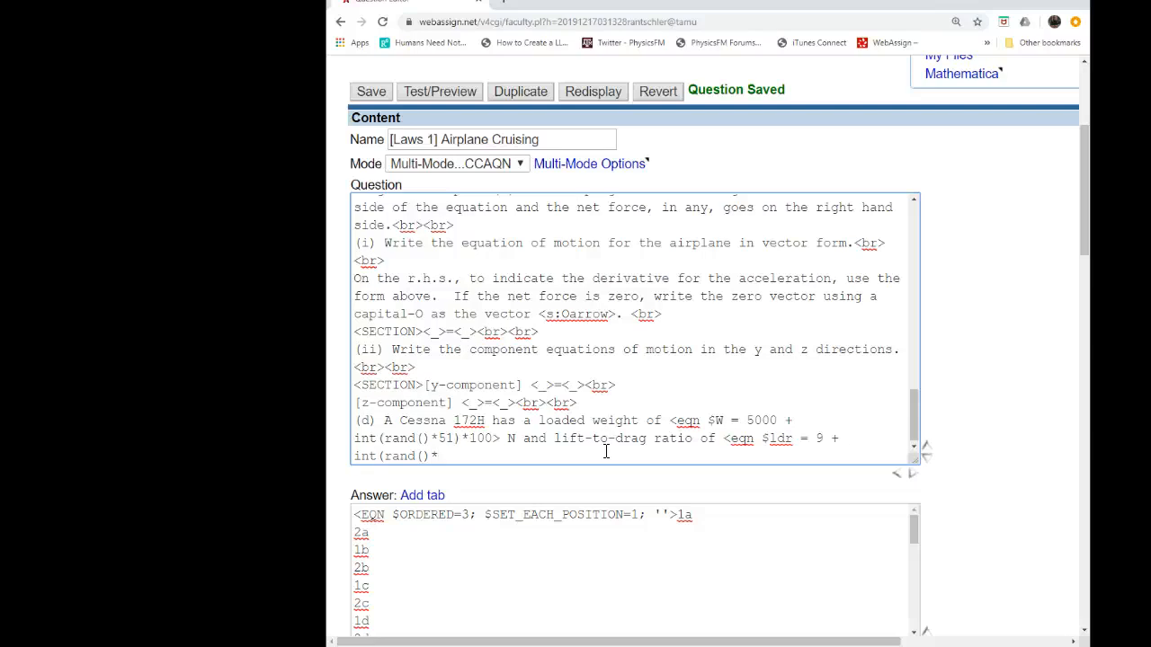
type("21)/10")
type(">")
type("while flying horizont")
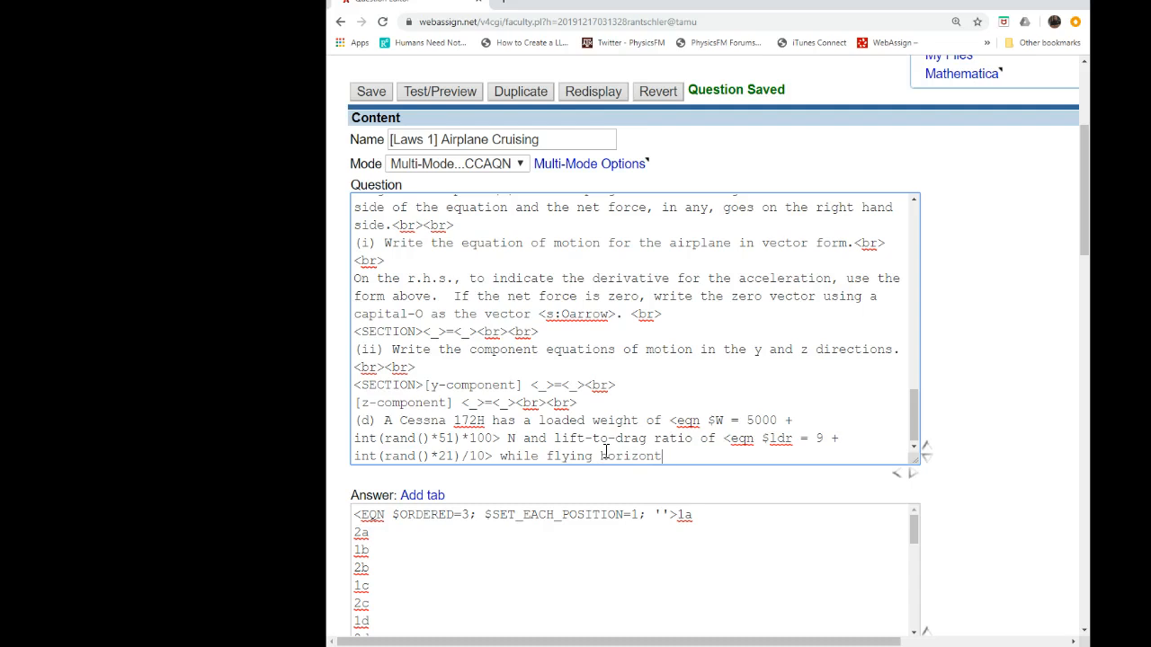
type("ally at altitude.  I")
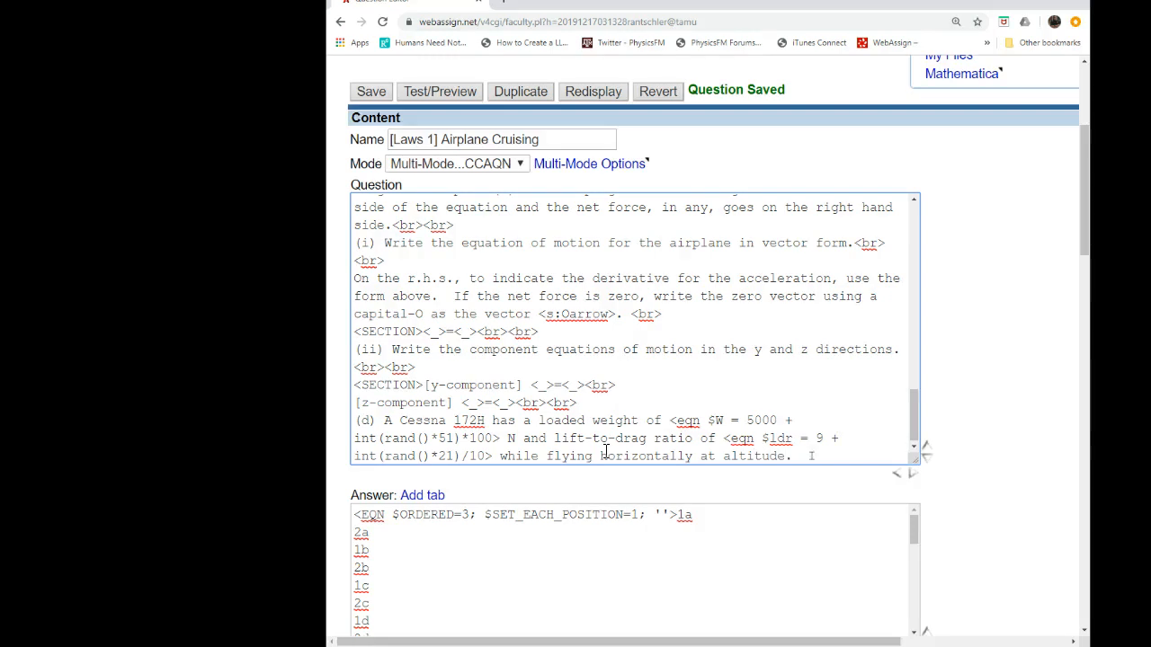
Step: Add "The propeller produces a thrust of <eqn $T = 2000 + int(rand()*51)*10> N." to part (d) and begin the question with "What is the"
key("BackSpace")
type("The")
type("propeller ")
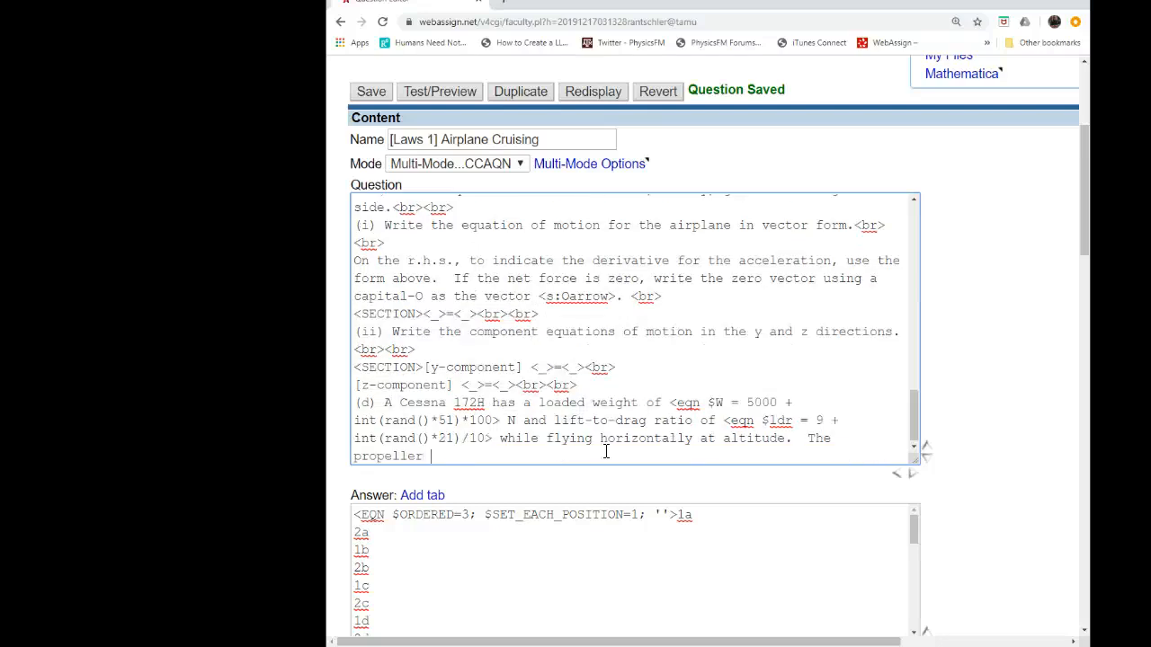
type("produces a thrust of")
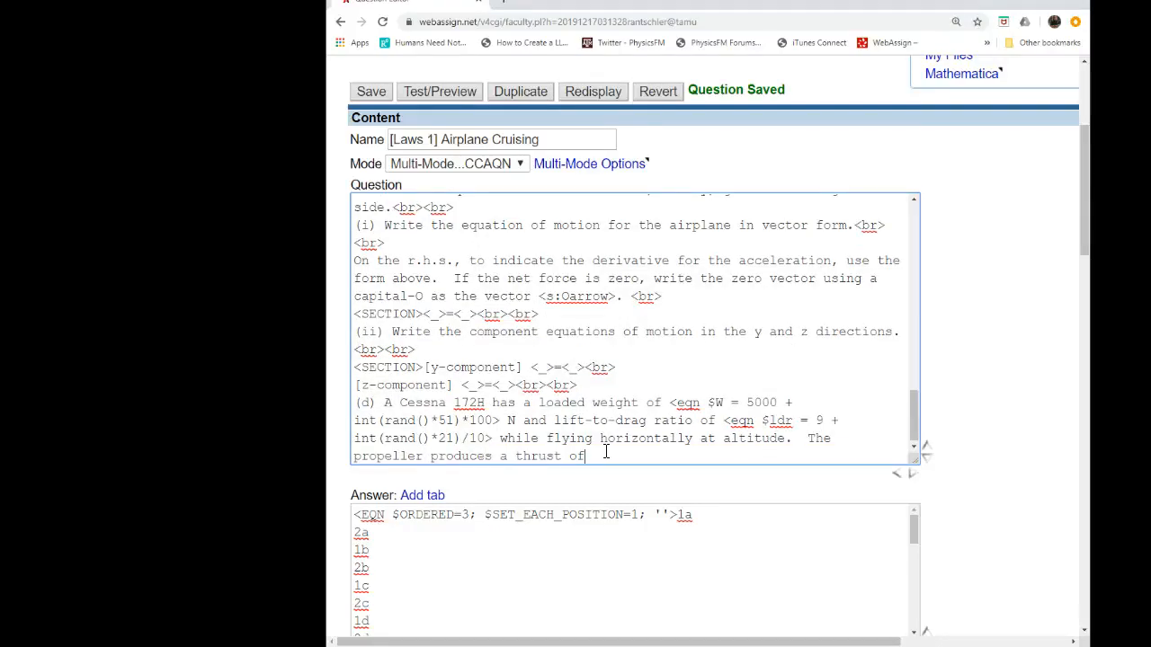
type(" <eqn $T = 2000 + int(rand()*51)*10>")
type("N.")
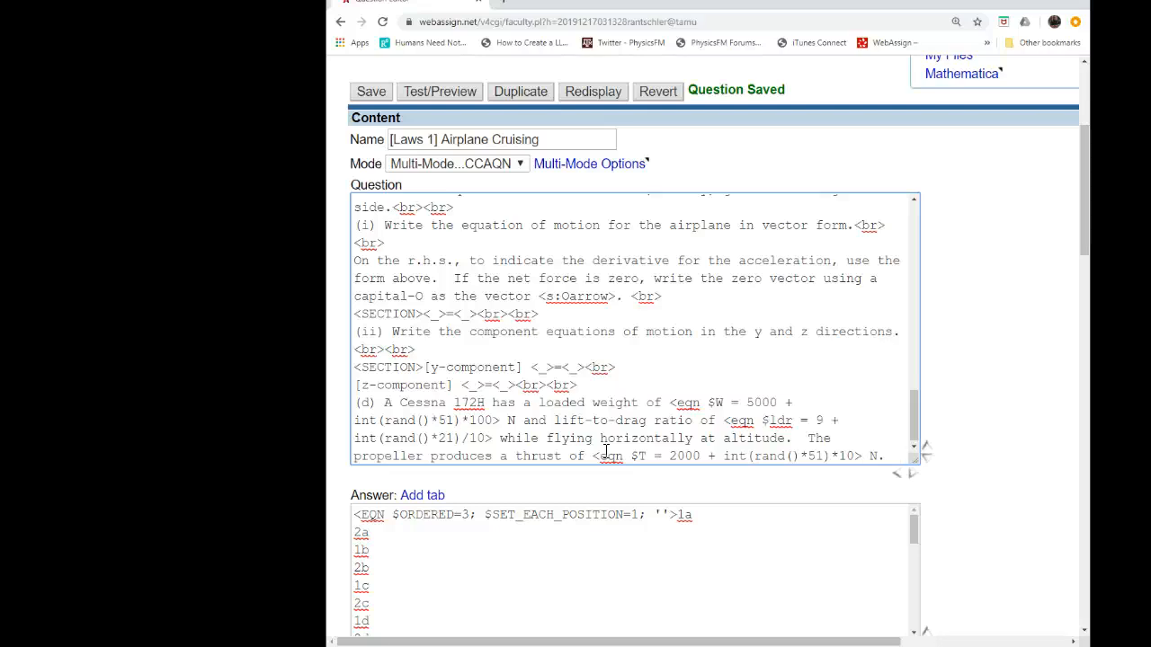
key("Return")
type("What is the")
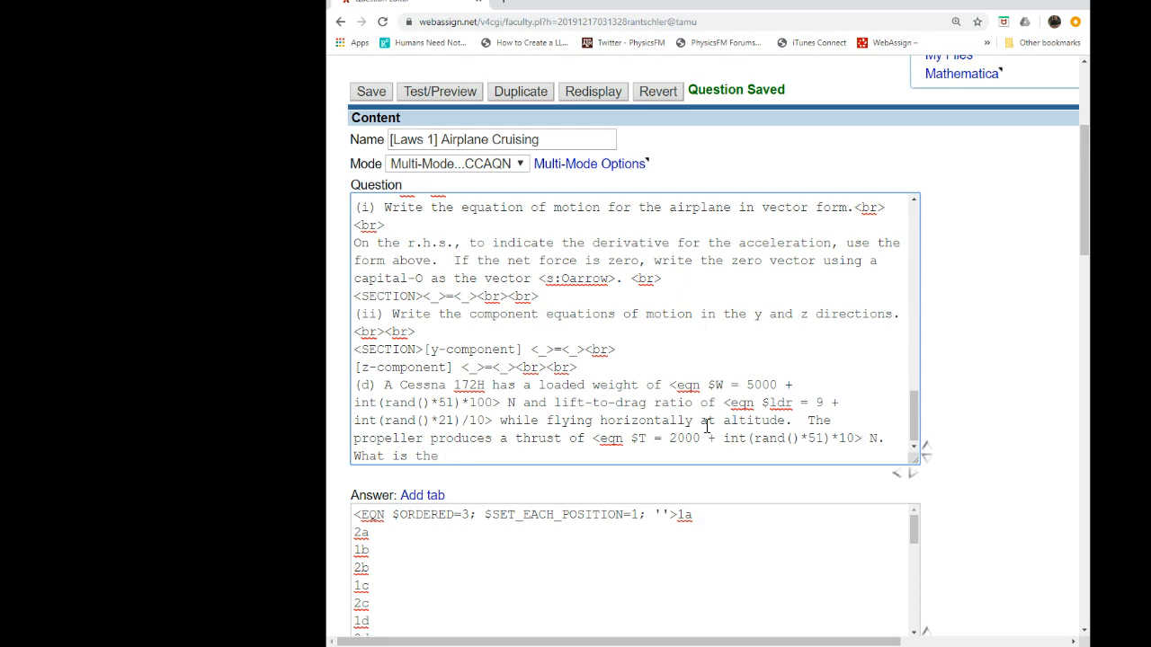
Step: Replace the lift-to-drag clause and the following "The" in part (d) with "and its", joining the weight and propeller thrust statements
left_click_drag(791, 419, 527, 405)
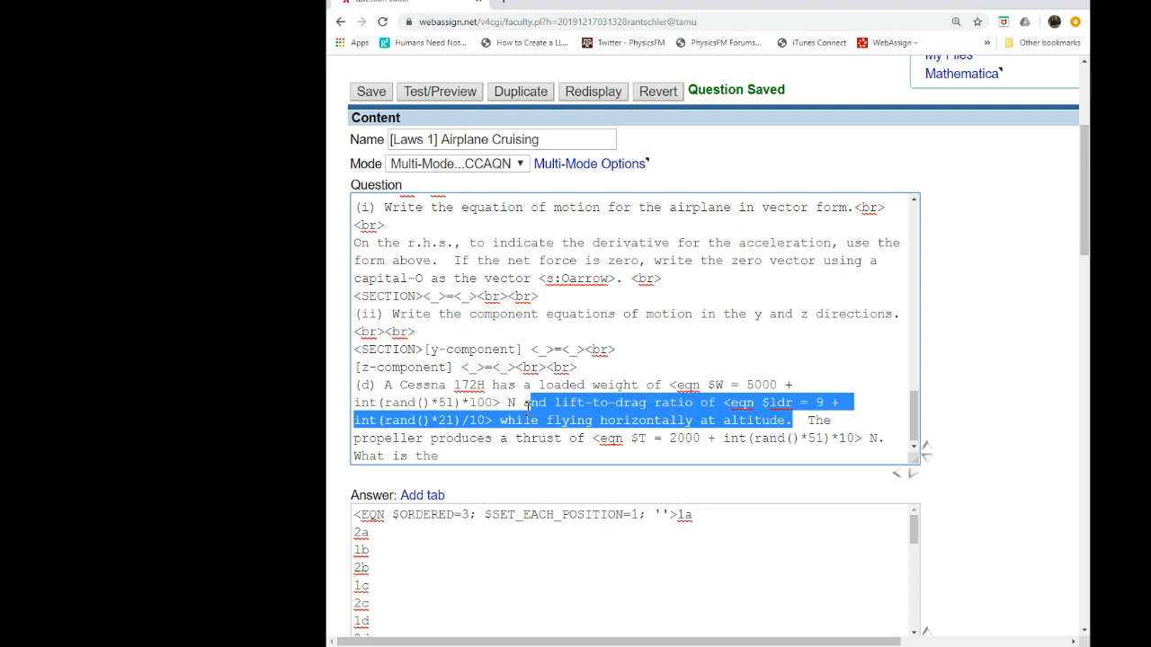
key("Delete")
key("Delete")
key("Delete")
key("Delete")
key("Delete")
key("Delete")
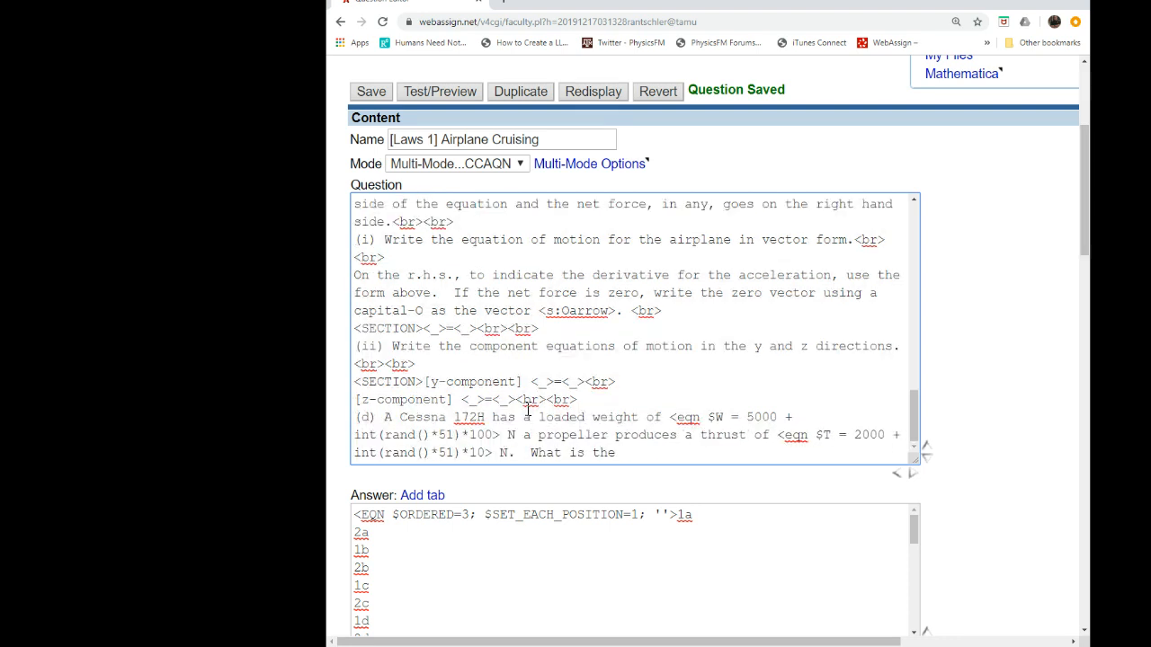
type("nd its")
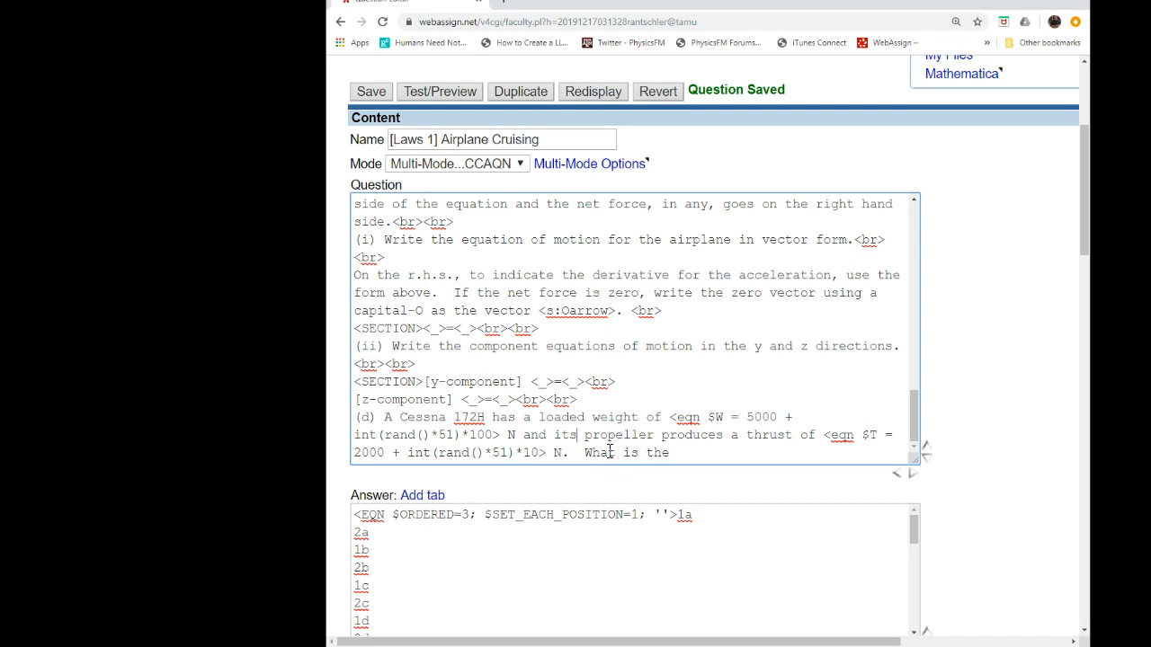
Step: Complete the part (d) question with "lift-to-drag ratio of the airplane while cruising at altitude?"
left_click(681, 455)
type("lift-to-drag ratio of the airplan")
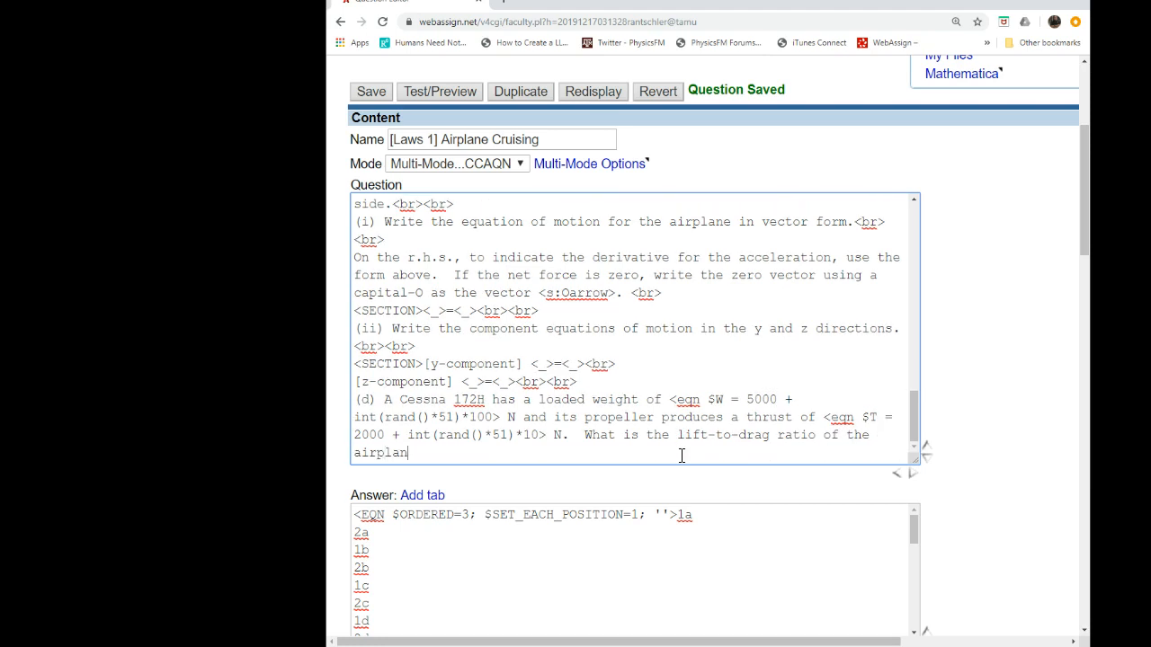
type("e while cruising at alt")
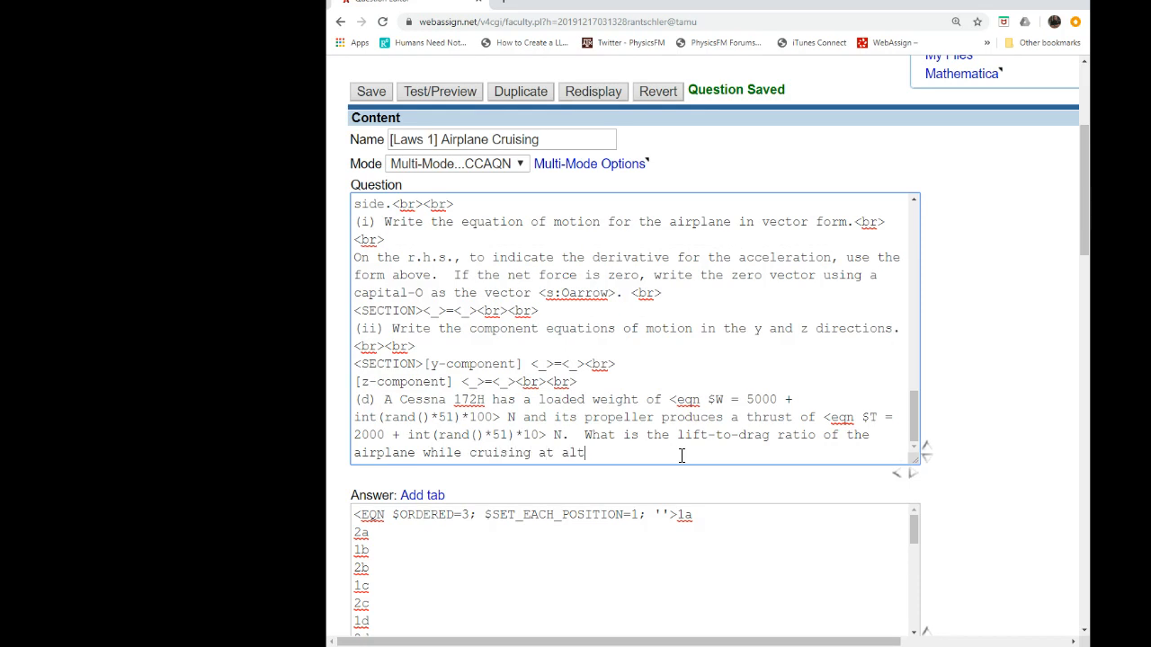
type("itude.")
key("BackSpace")
key("BackSpace")
type("?")
Step: End the part (d) question with "<br><br>" and add the answer blank "<SECTION><_>" on a new line
type("<br><")
type("br>")
type("<_>")
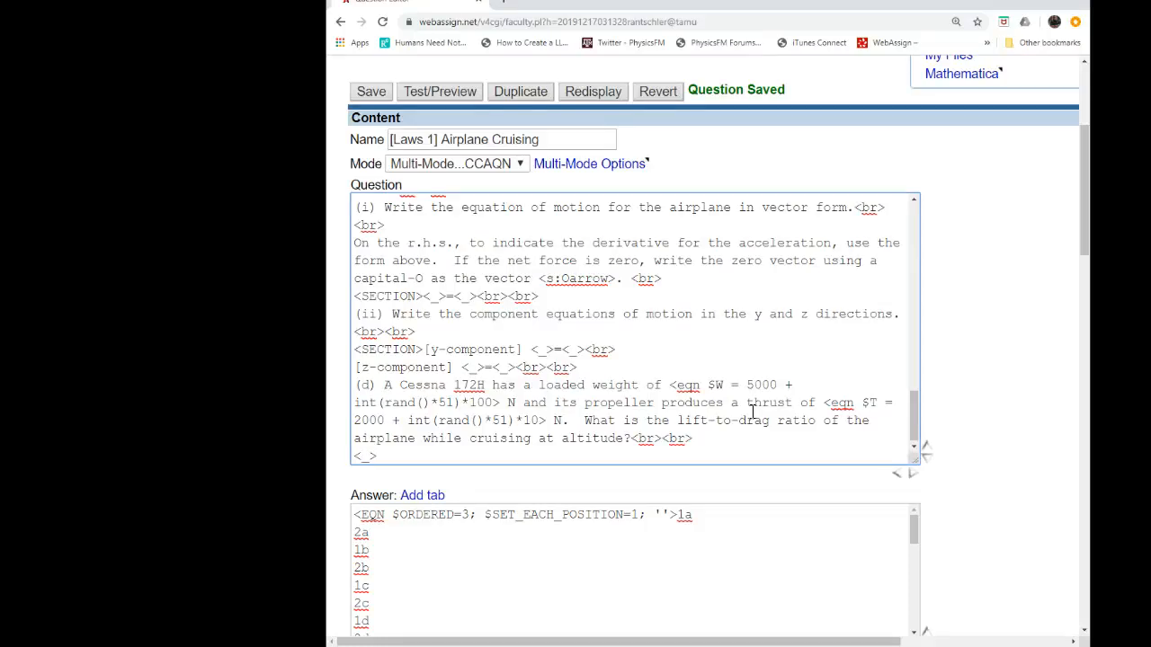
type("<SECTION>")
left_click(550, 454)
Step: Add the part (d) answer "<EQN $ldr = $W/$T>" as the last line of the answer key
scroll(685, 517, "down", 10)
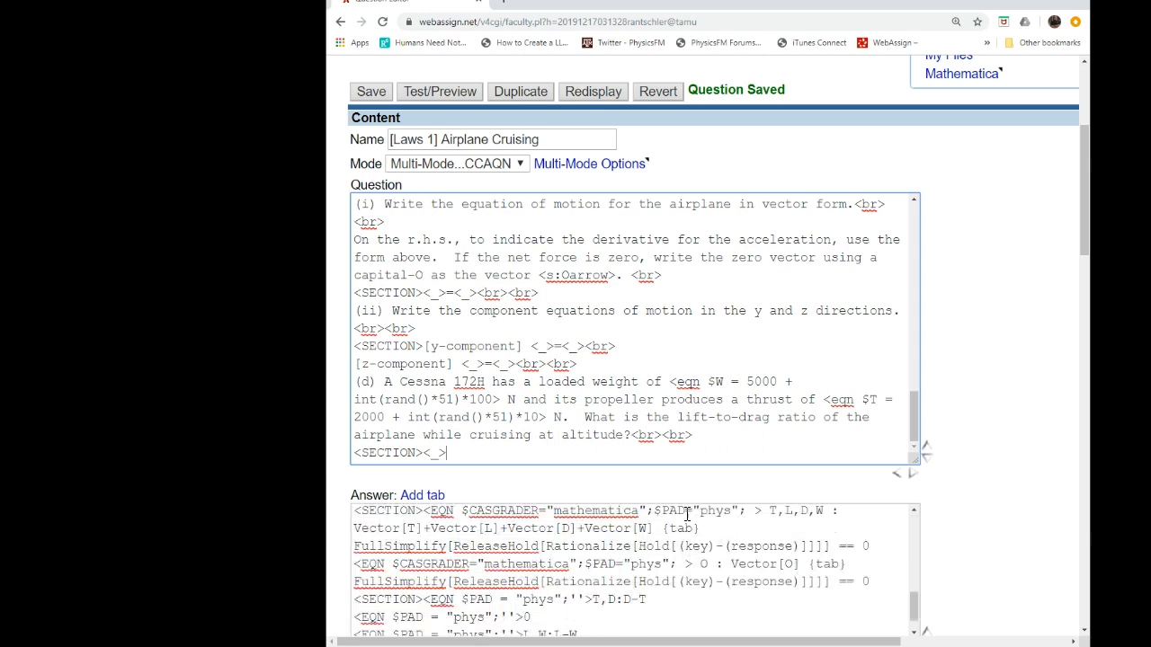
scroll(933, 512, "down", 3)
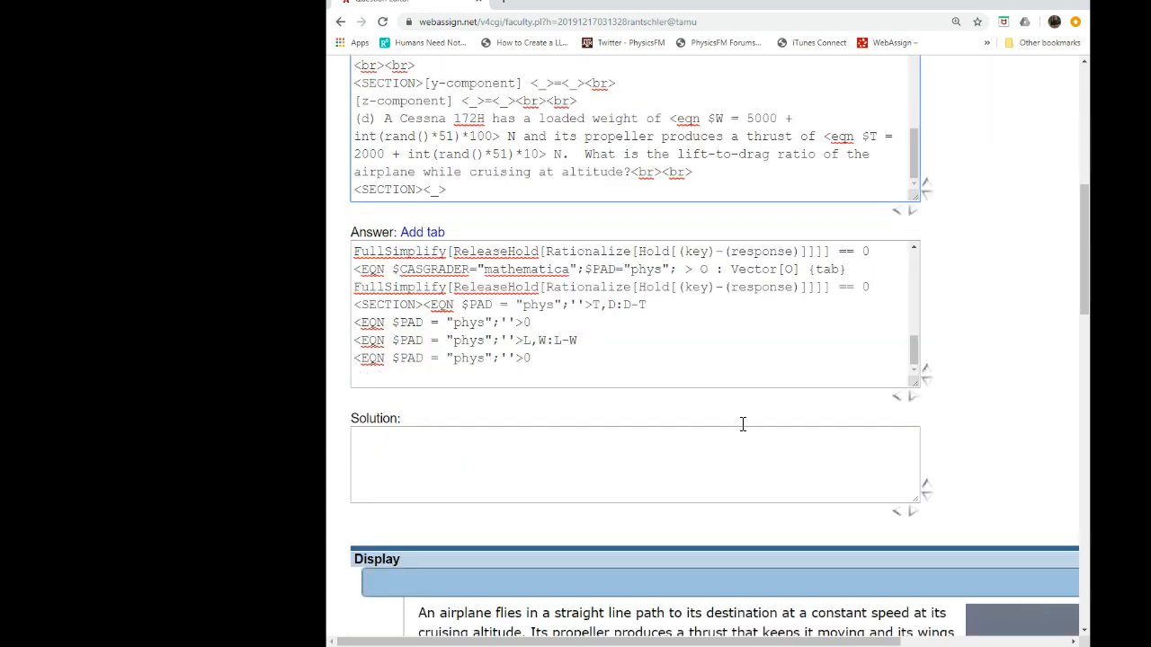
left_click(587, 368)
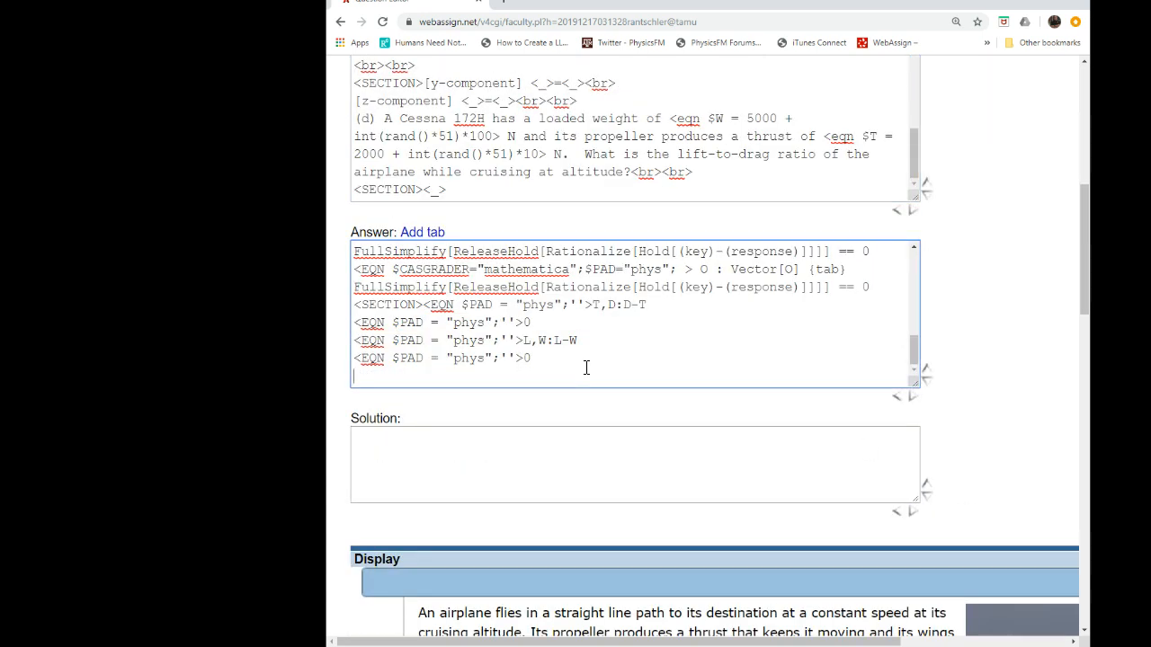
type("<EQN $ldr = $W/$T>")
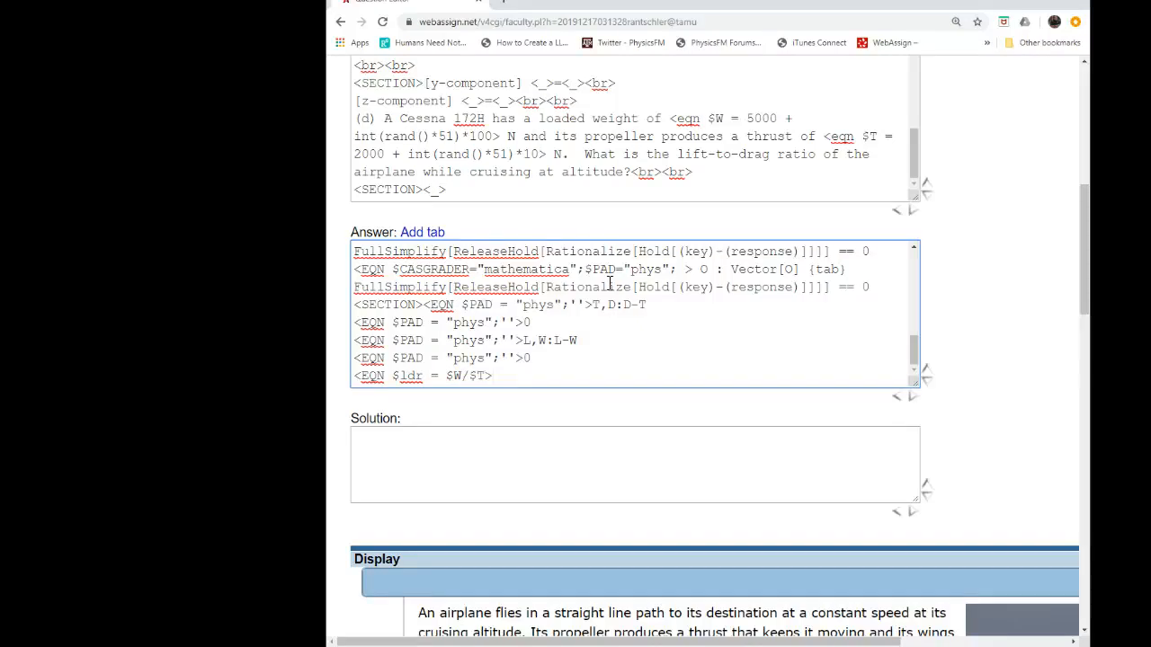
key("Return")
key("Return")
key("Return")
key("Return")
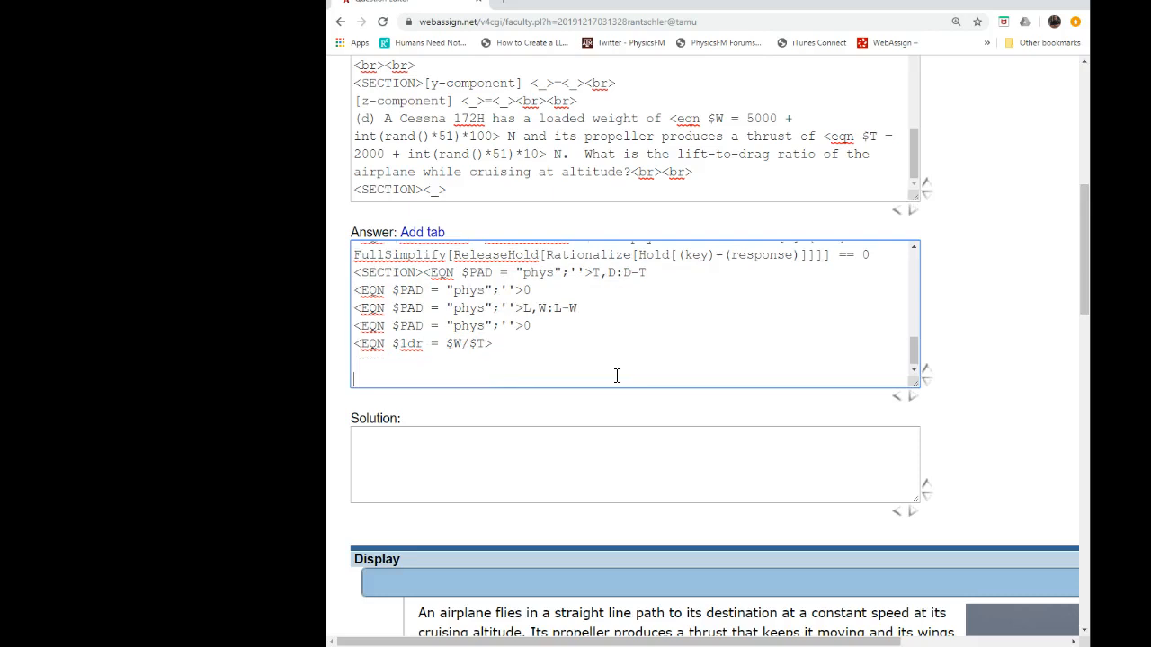
key("BackSpace")
key("BackSpace")
key("BackSpace")
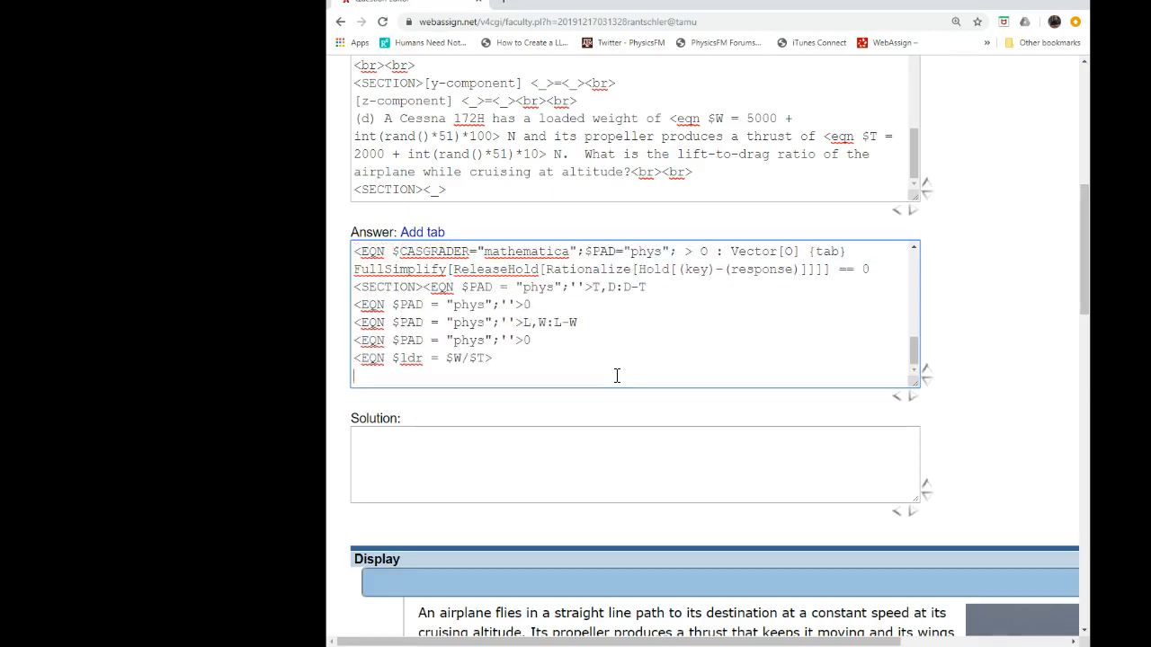
key("BackSpace")
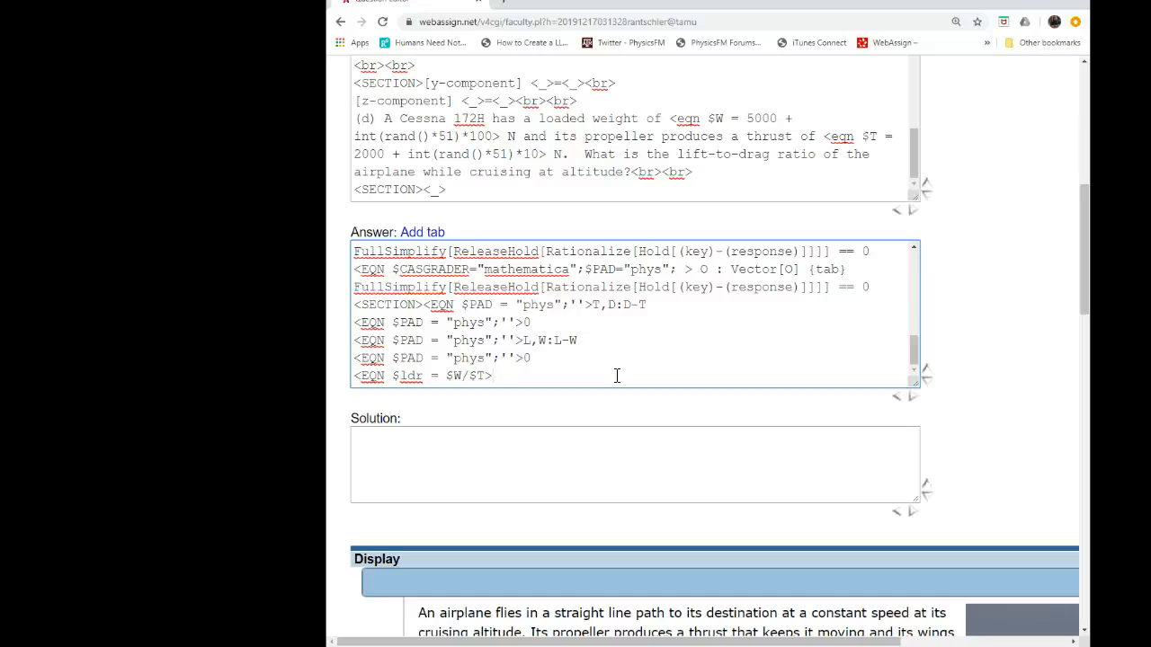
Step: Preview the question, check how part (d) and its answer blank render, and close the preview
scroll(977, 301, "up", 6)
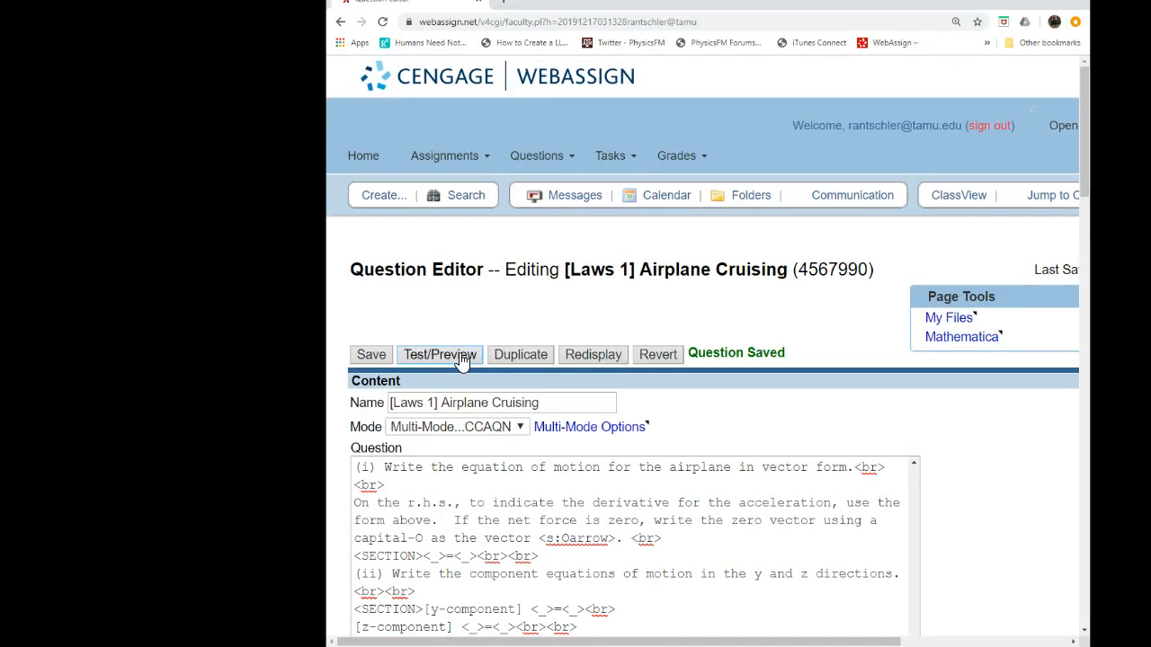
left_click(462, 359)
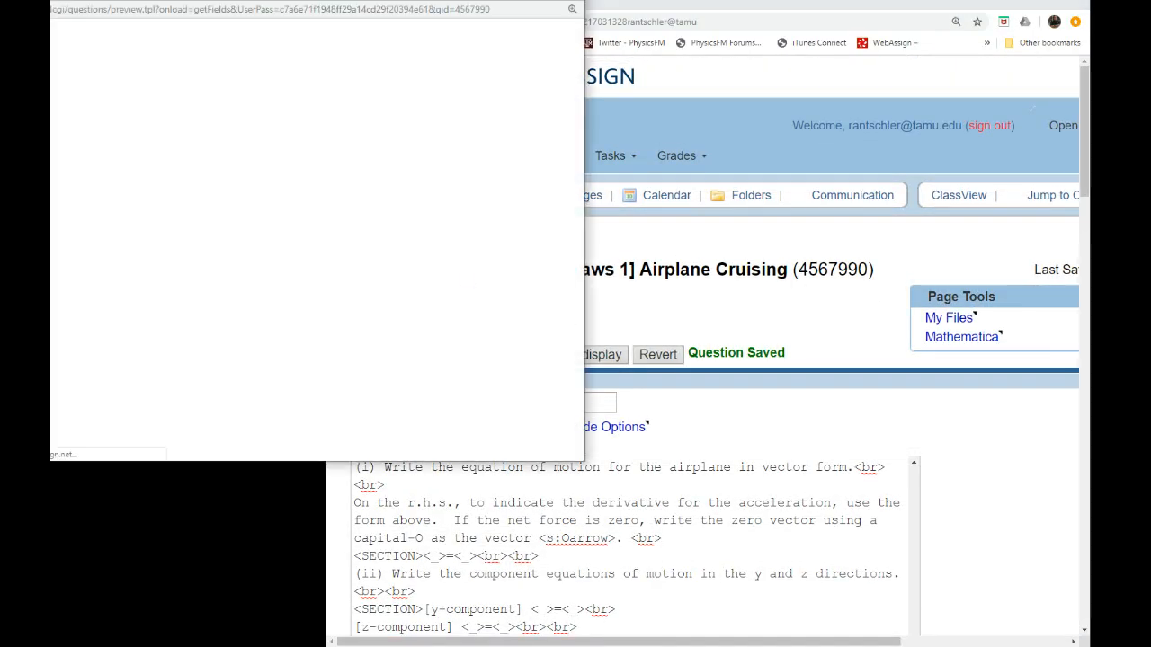
left_click_drag(401, 26, 432, 64)
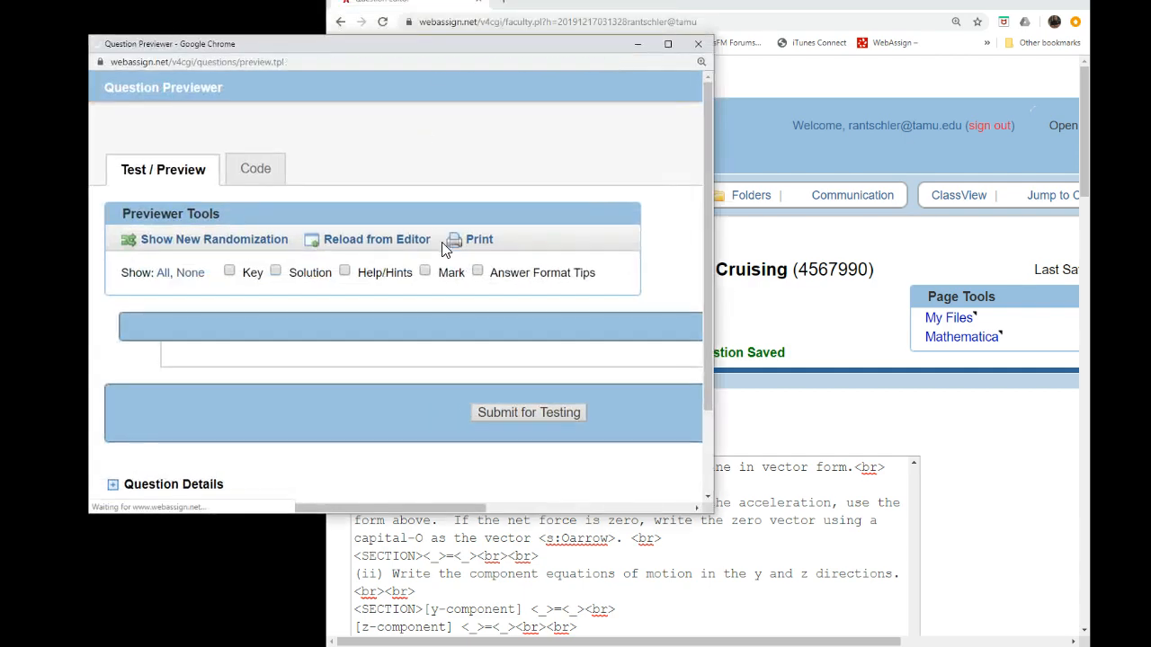
scroll(441, 243, "down", 1)
scroll(442, 250, "down", 8)
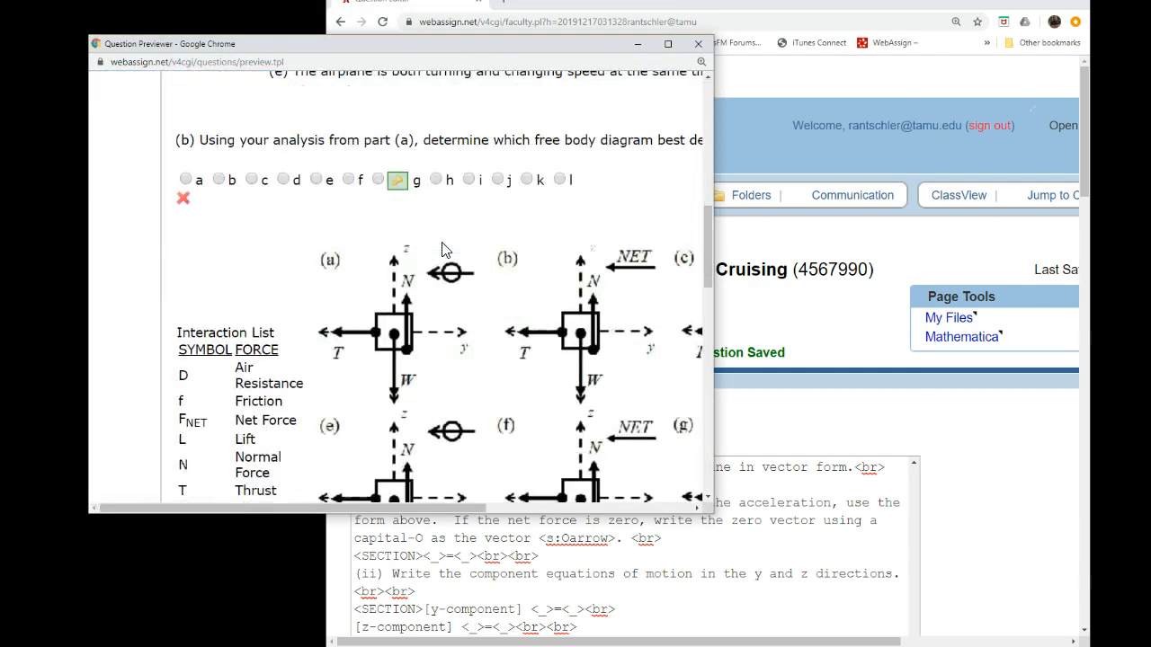
scroll(441, 250, "down", 2)
scroll(442, 250, "up", 3)
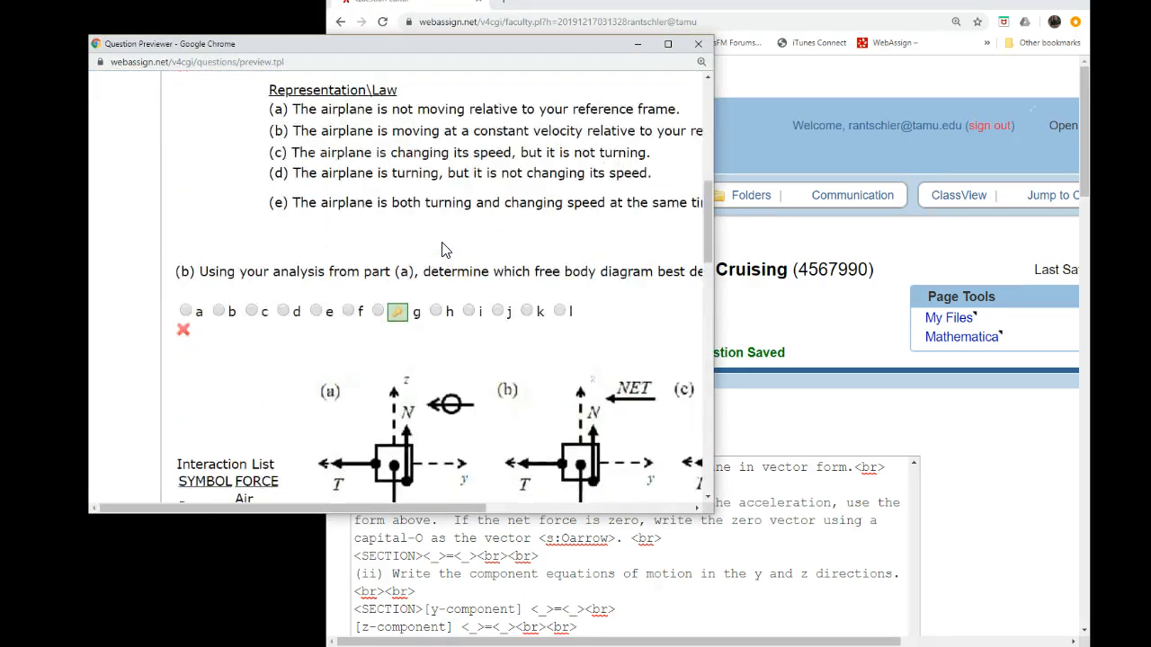
scroll(441, 250, "down", 10)
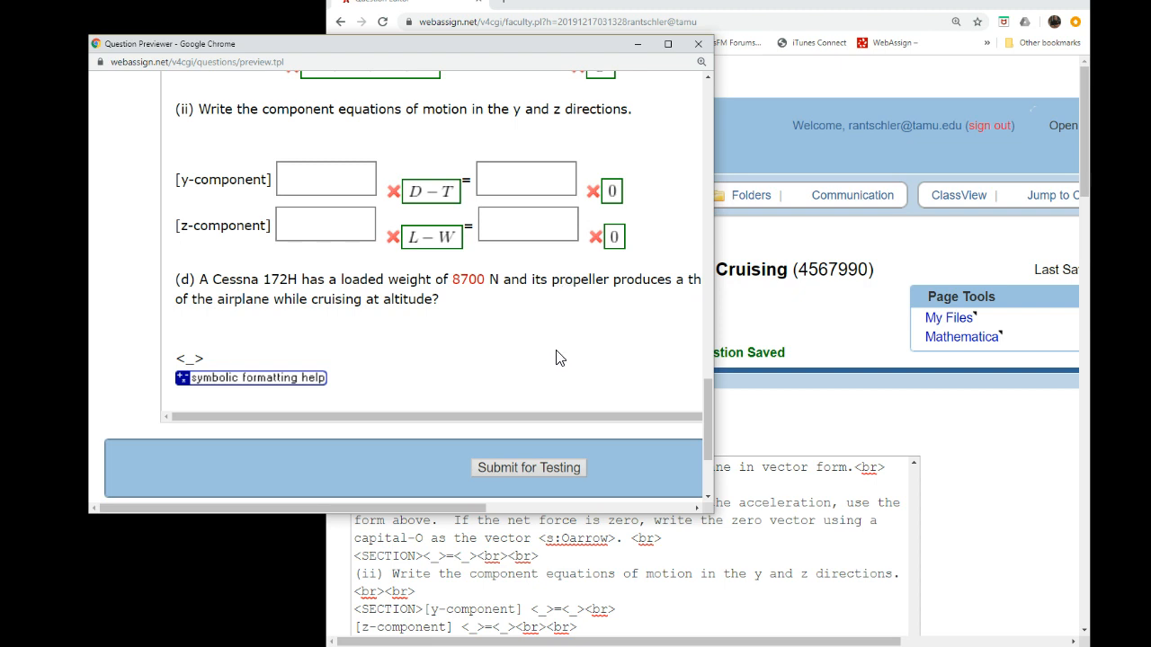
left_click(693, 49)
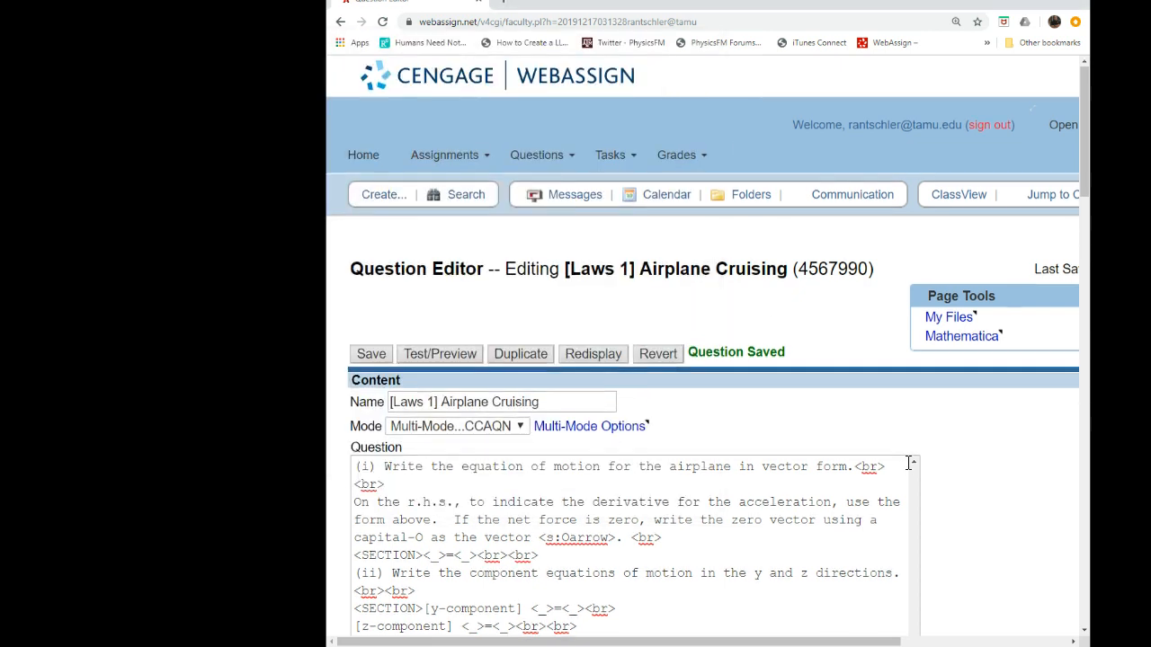
Step: Insert "<SECTION>" before the "<EQN $ldr = $W/$T>" line in the answer key
scroll(903, 463, "down", 6)
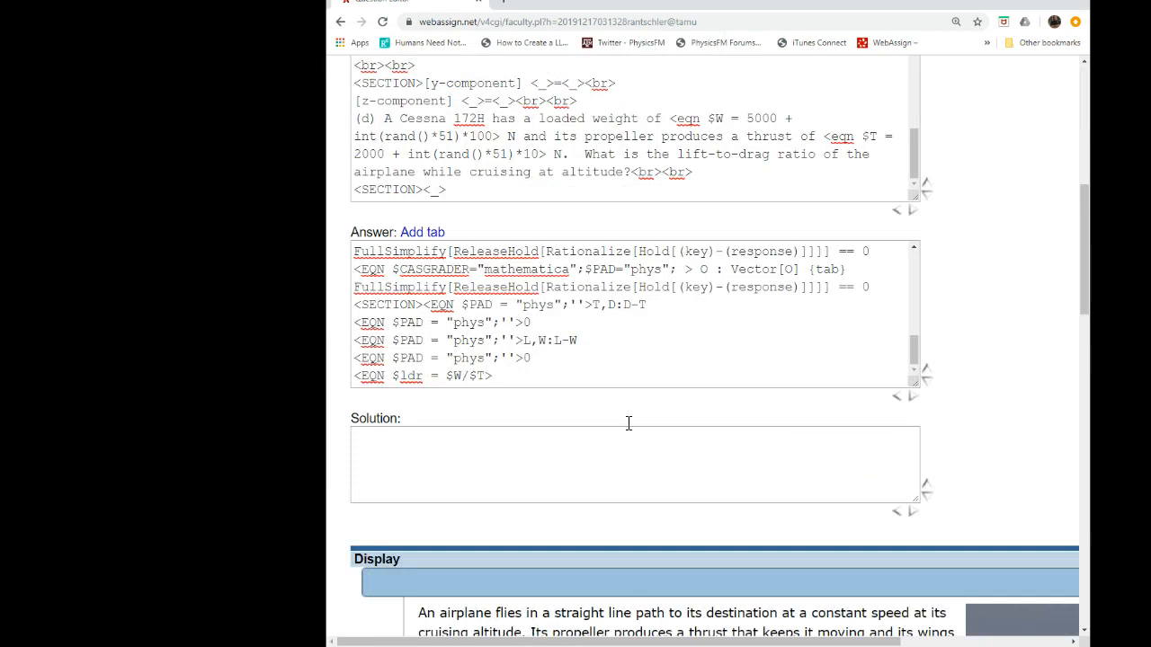
left_click(352, 375)
type("<SECT")
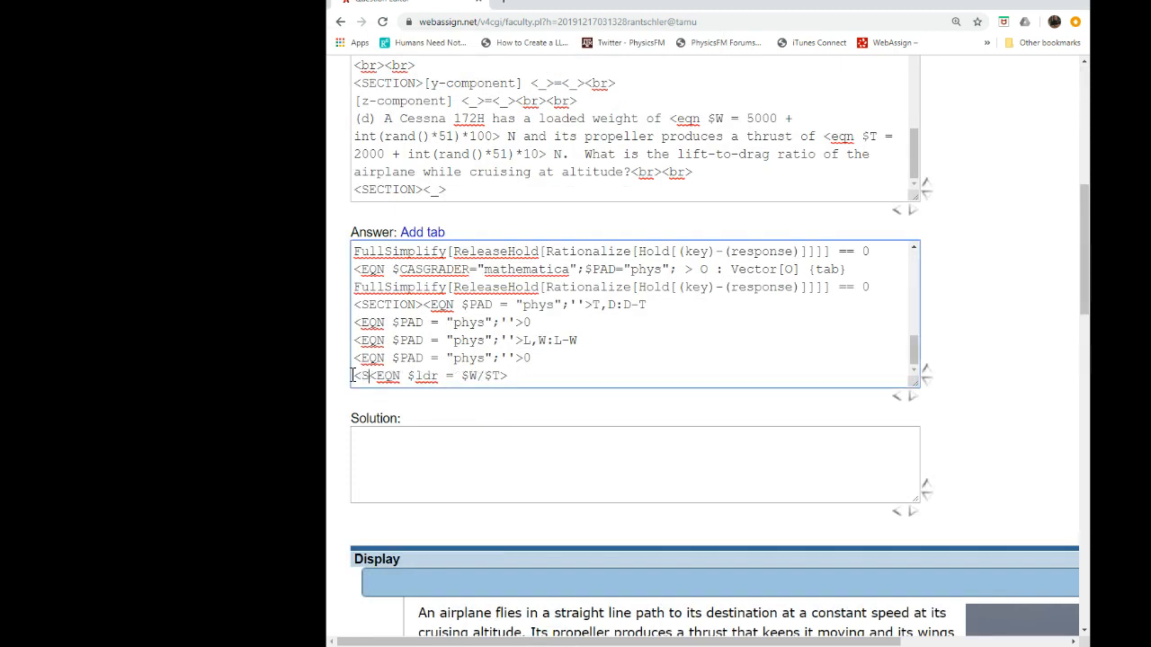
type("ION>")
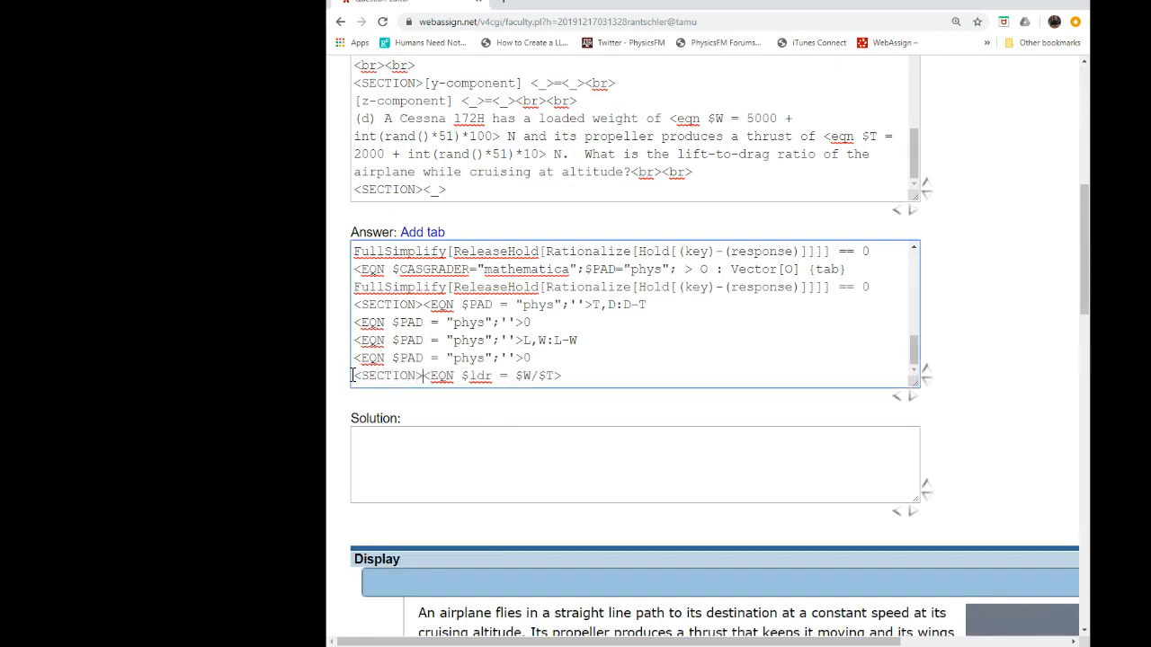
Step: Preview the question, check the answer computed for part (d), and close the preview
scroll(981, 283, "up", 4)
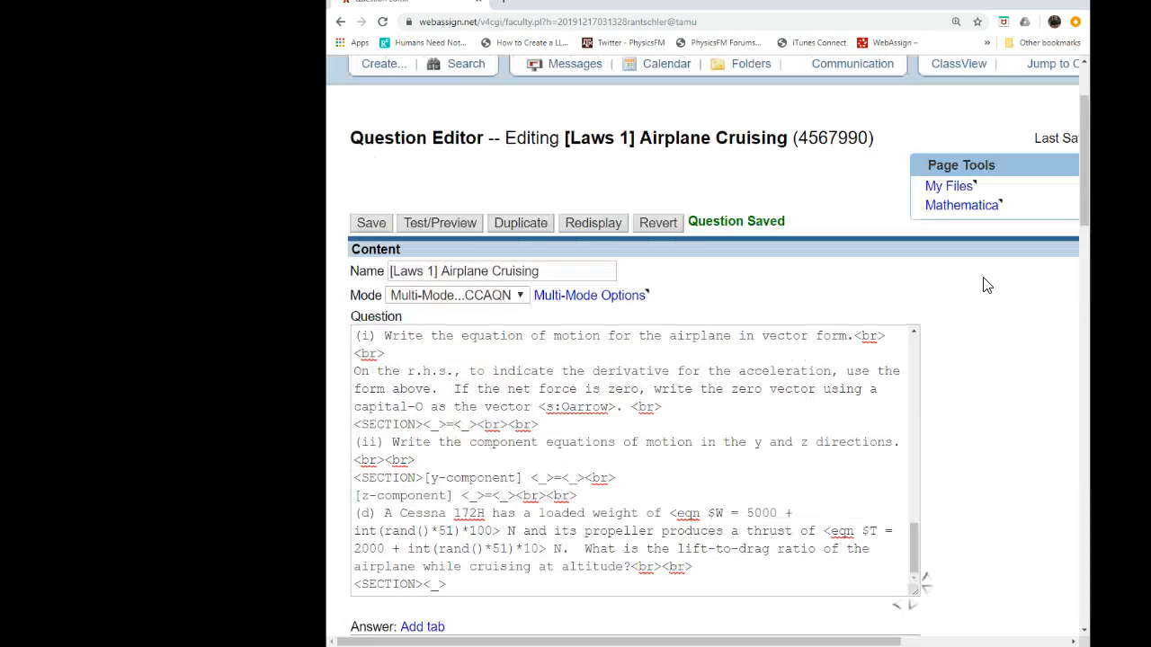
left_click(457, 224)
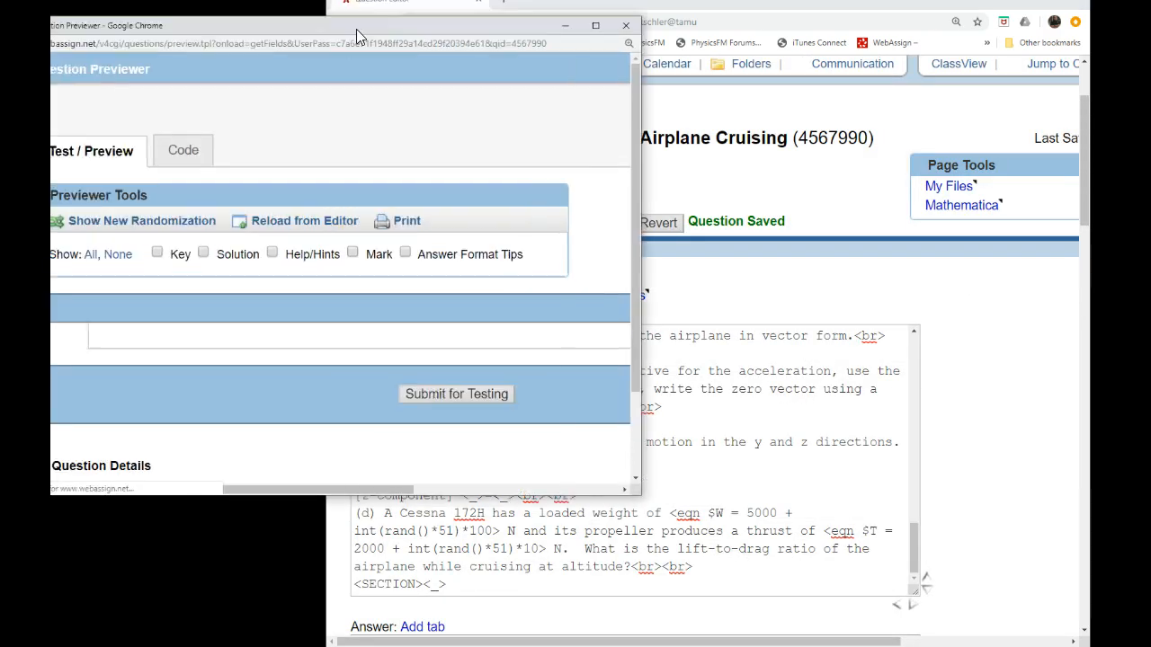
scroll(406, 290, "down", 15)
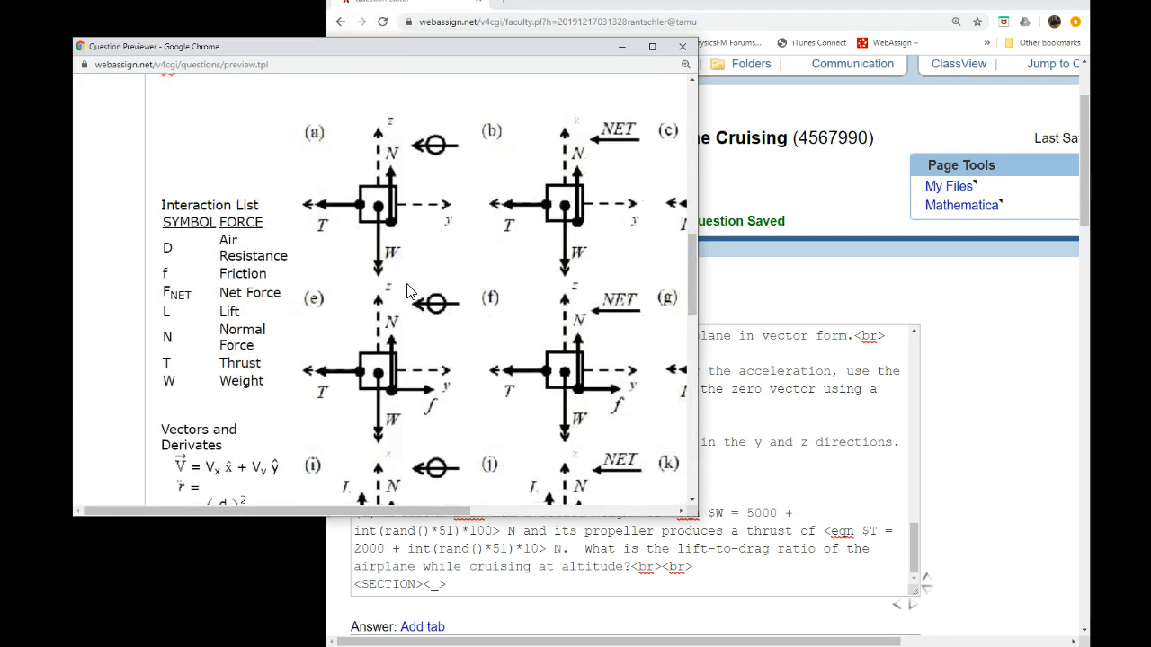
scroll(407, 289, "down", 5)
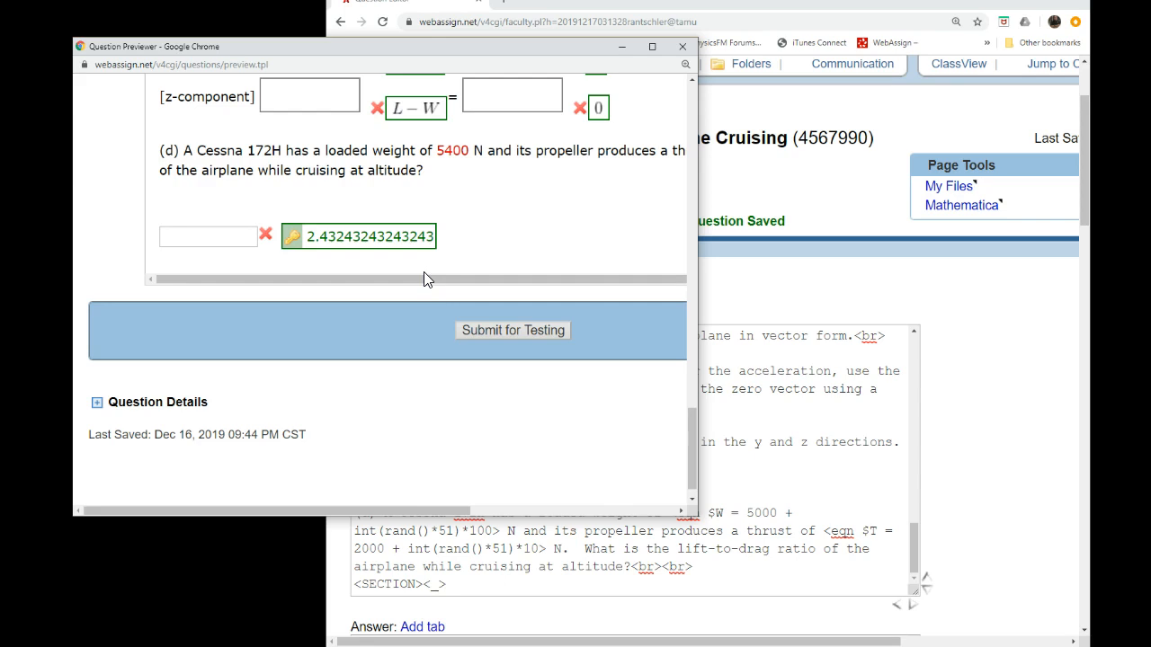
left_click(685, 48)
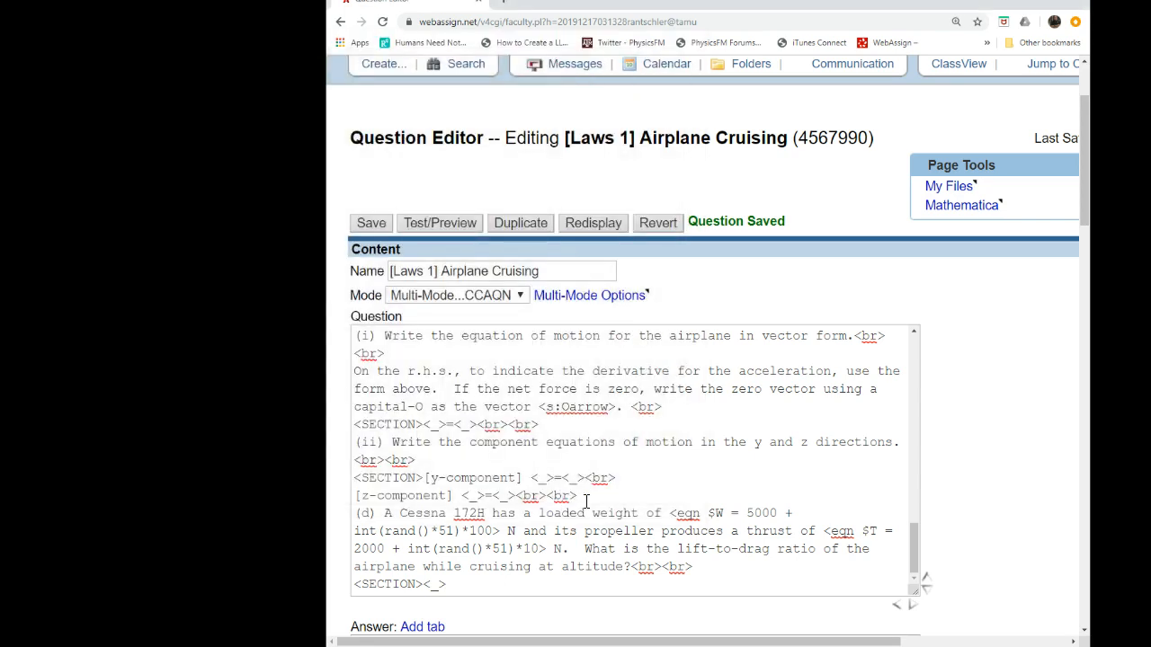
Step: In the part (d) text, set the base value of $T to 1000 and the base value of $W to 7000
left_click_drag(745, 512, 750, 511)
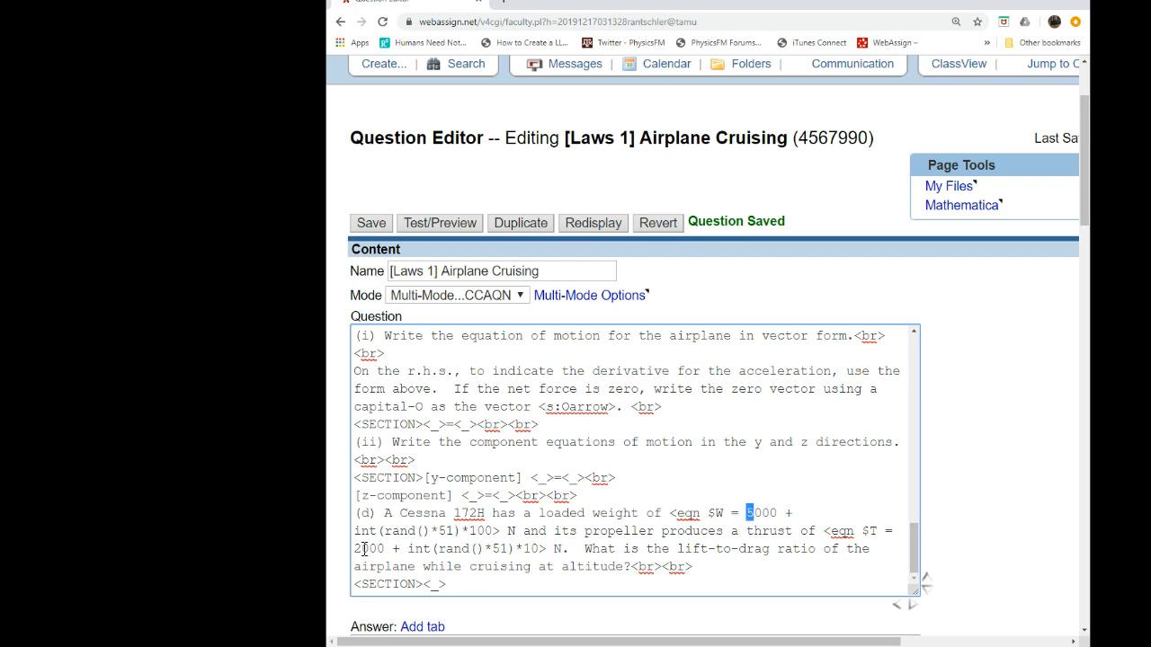
left_click_drag(352, 548, 360, 549)
type("1")
left_click_drag(755, 510, 739, 510)
type("7")
Step: Preview the question with several new randomizations, compare the part (d) weight and lift-to-drag answer each time, and return to the editor
left_click(437, 224)
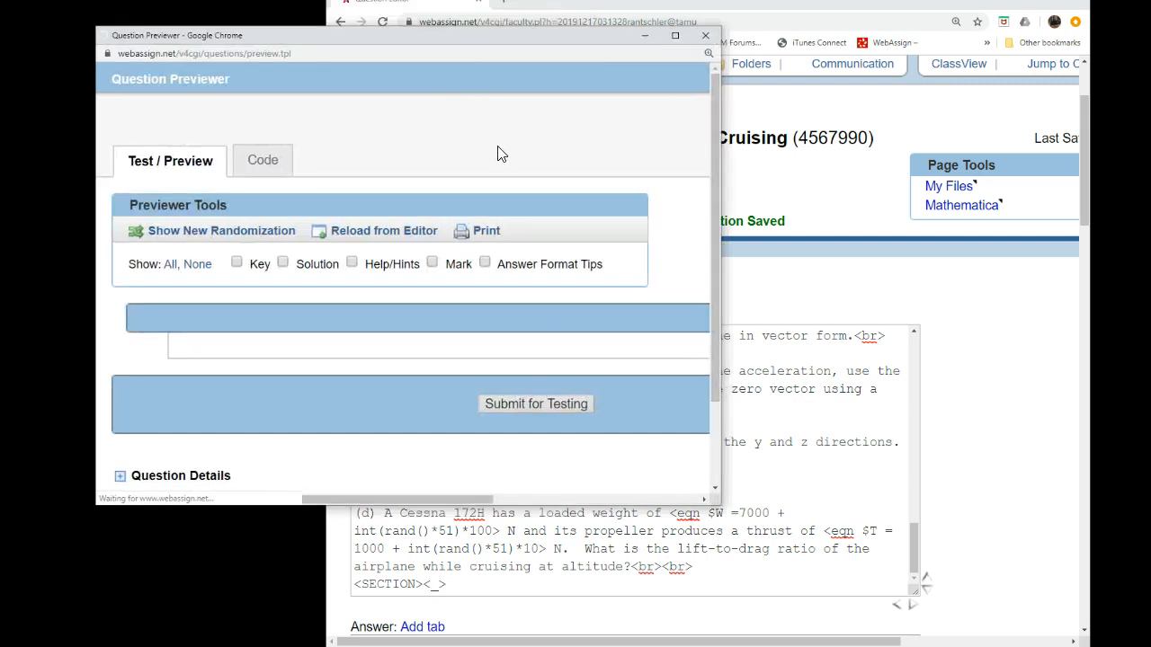
scroll(501, 153, "down", 10)
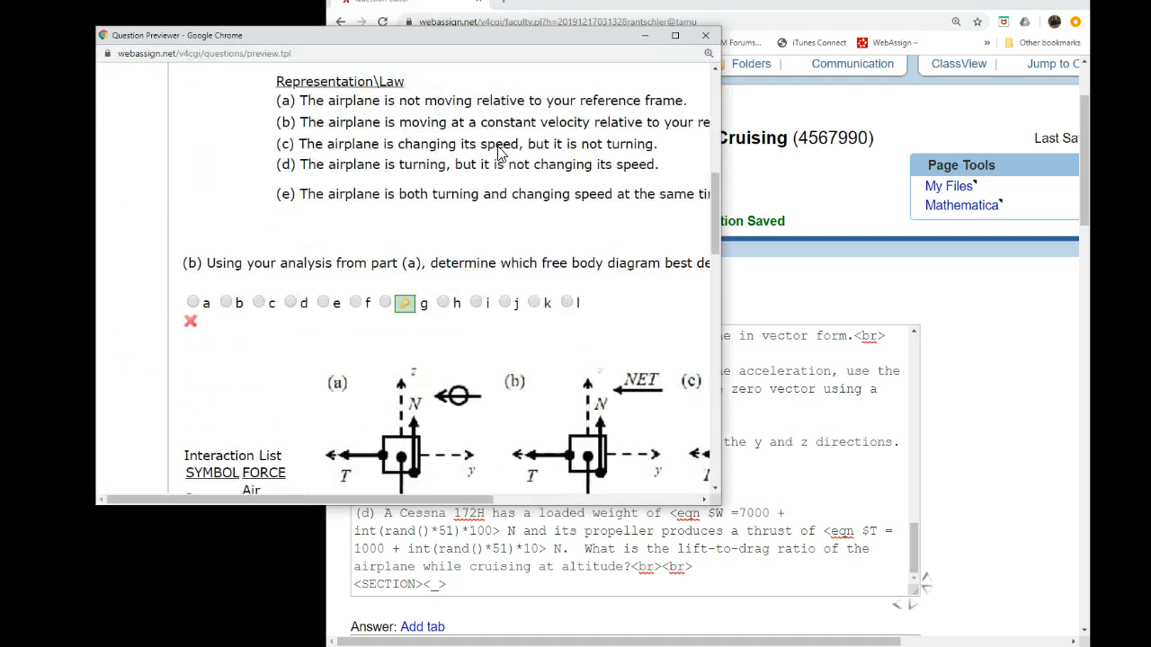
scroll(501, 154, "down", 15)
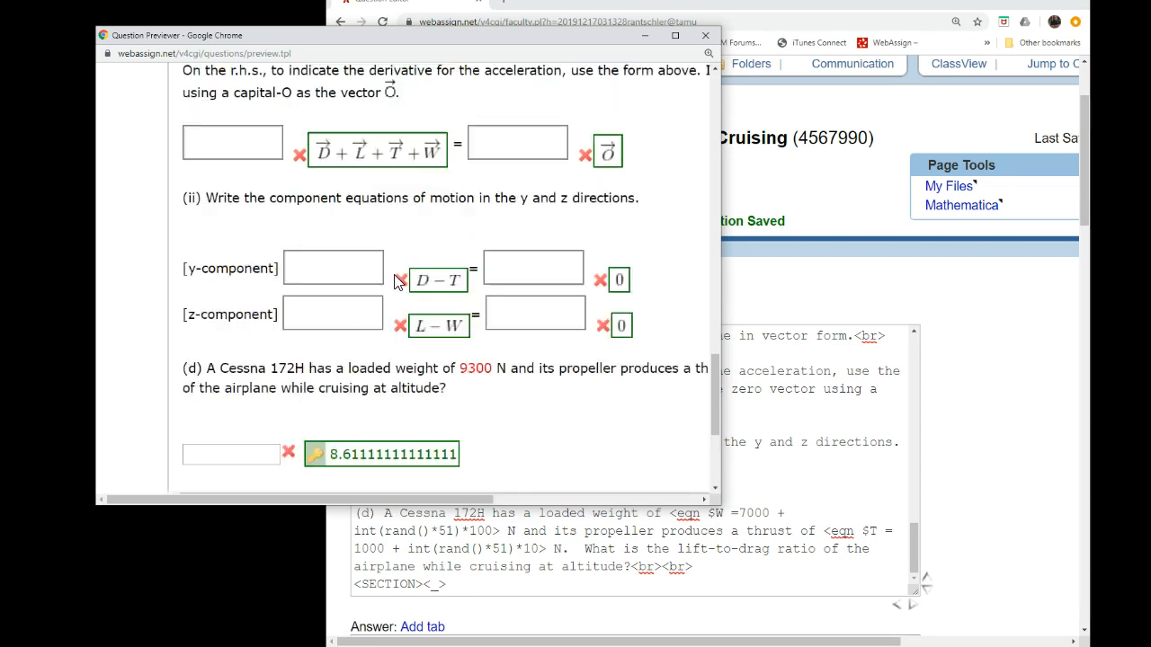
scroll(395, 282, "up", 6)
scroll(396, 282, "up", 15)
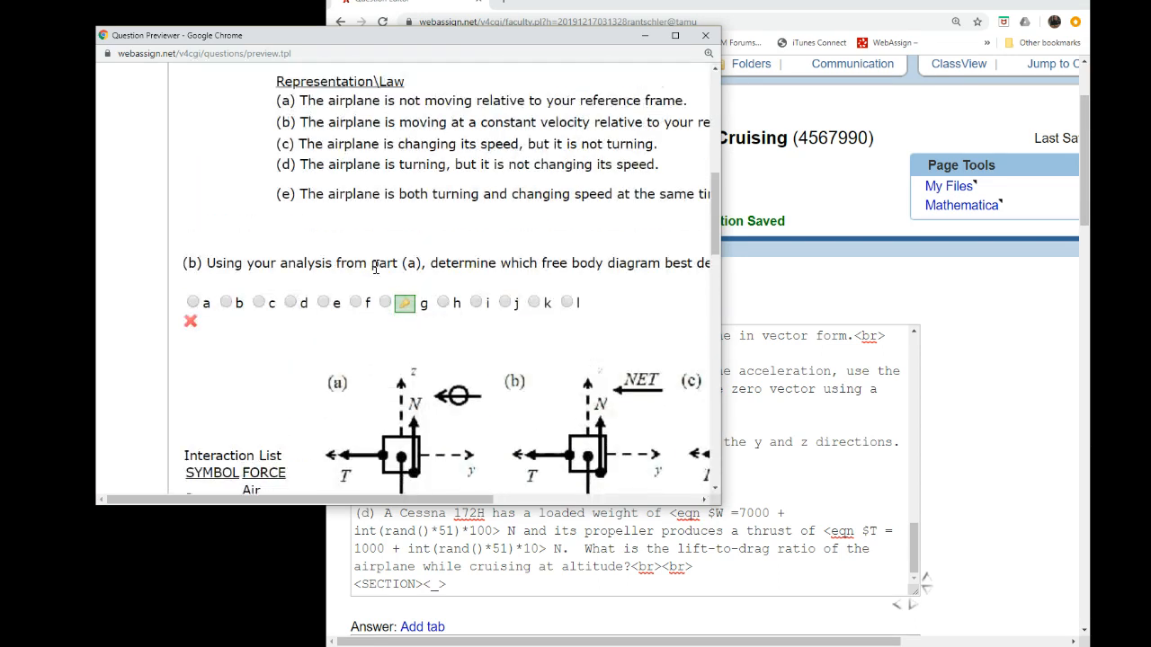
scroll(332, 205, "up", 3)
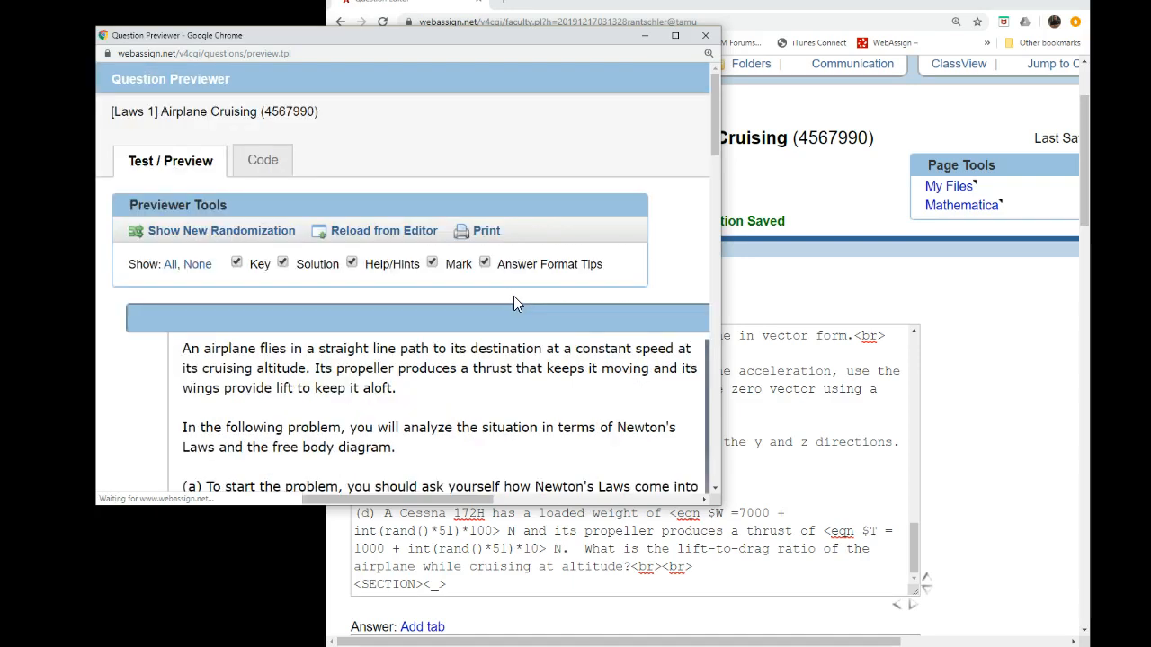
scroll(513, 304, "down", 10)
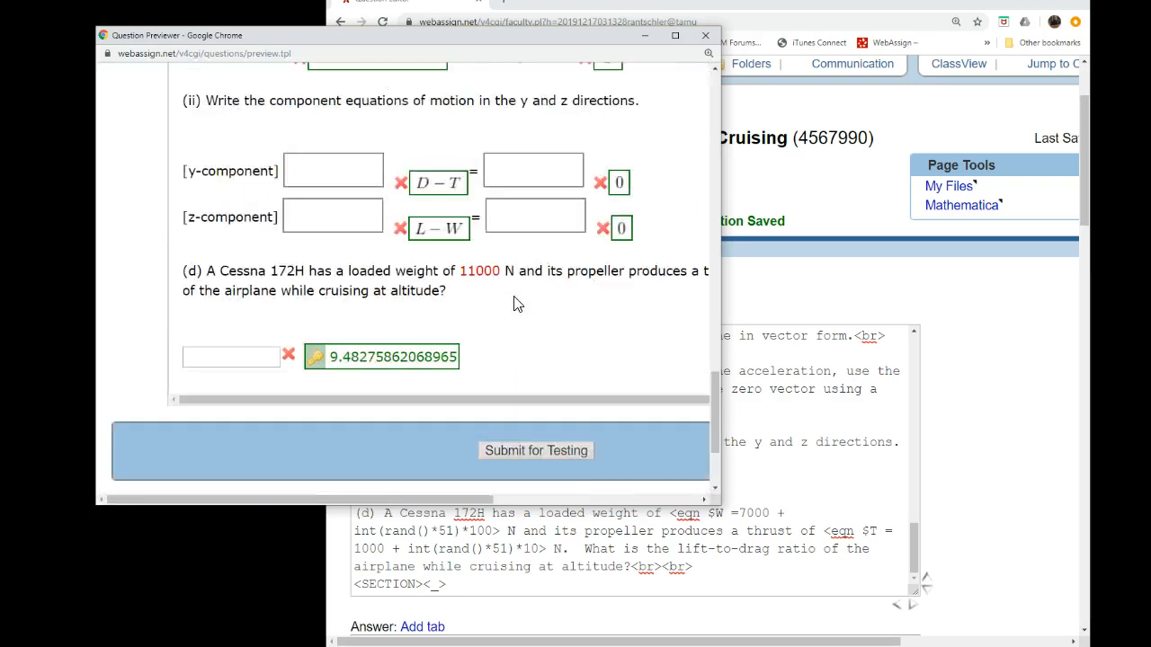
scroll(514, 304, "up", 15)
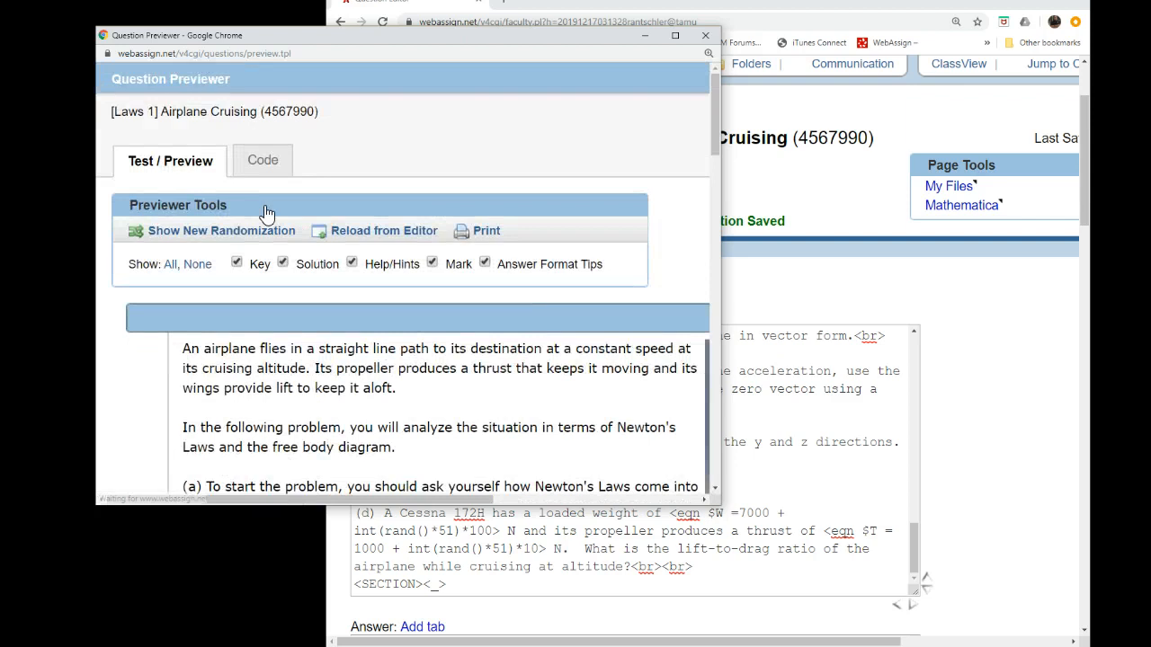
left_click(209, 232)
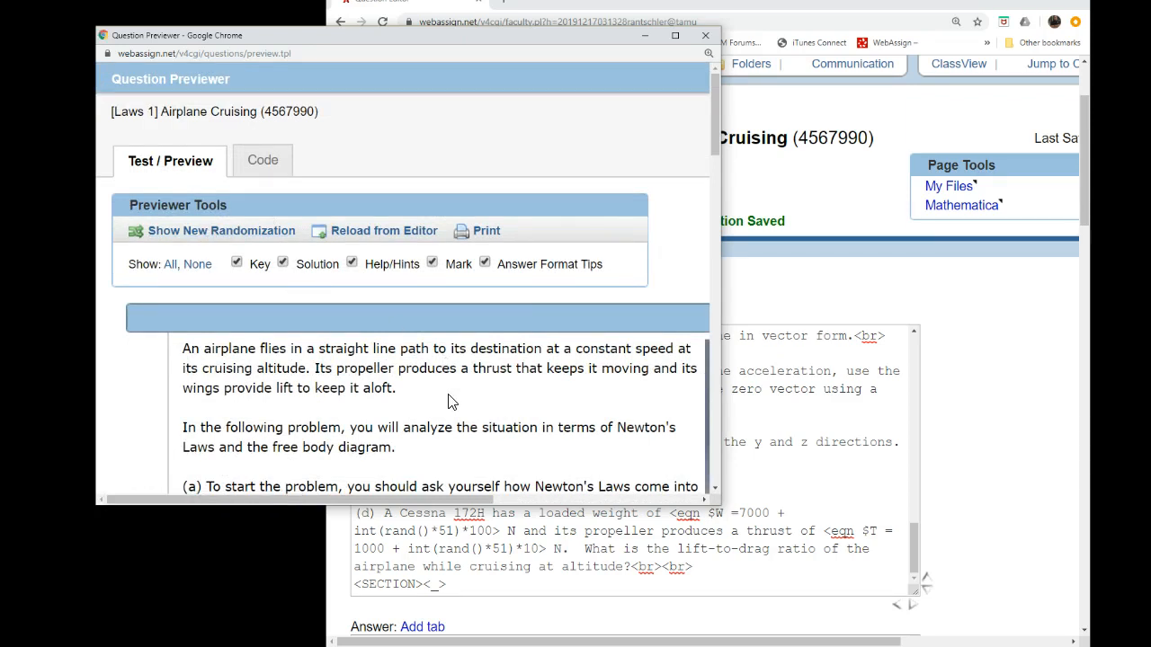
scroll(436, 408, "down", 15)
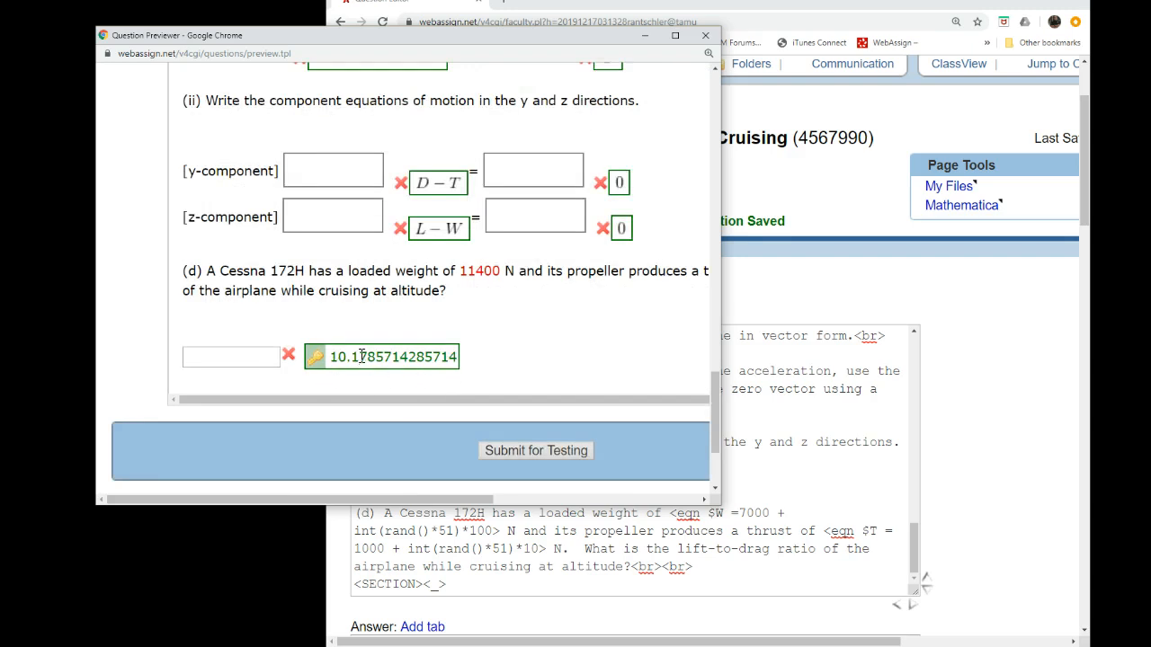
left_click_drag(365, 356, 324, 357)
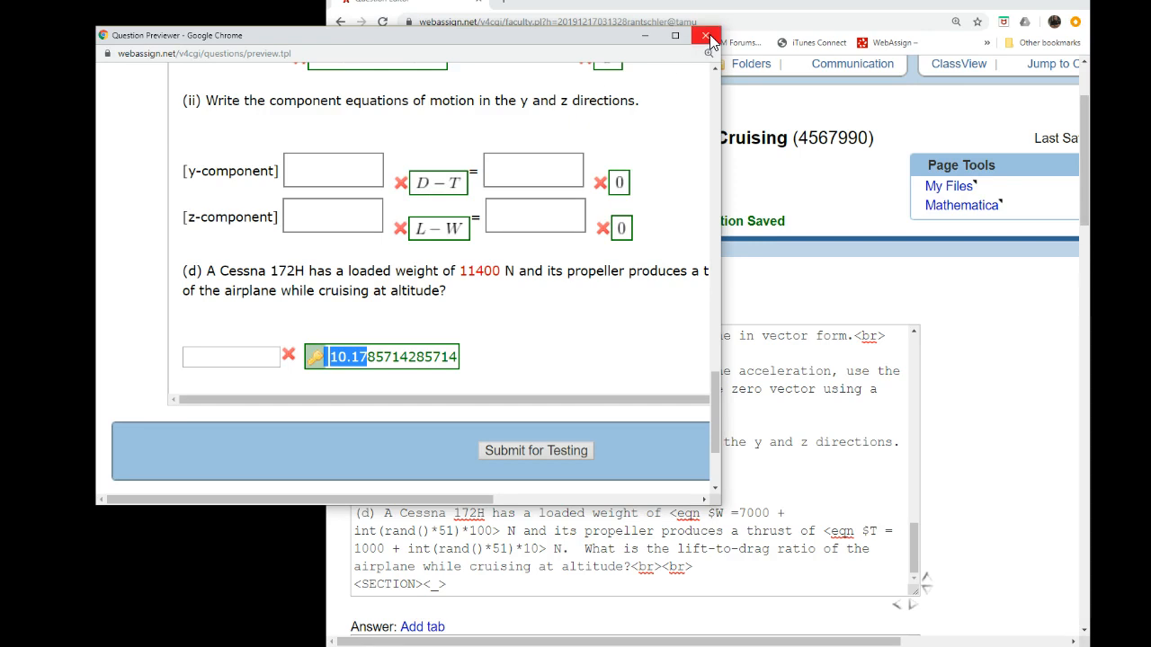
left_click(594, 506)
Step: Round the part (d) answer to two decimals by changing its $ldr expression to "int($W/$T*100+0.5)/100"
scroll(624, 429, "down", 10)
scroll(624, 429, "up", 2)
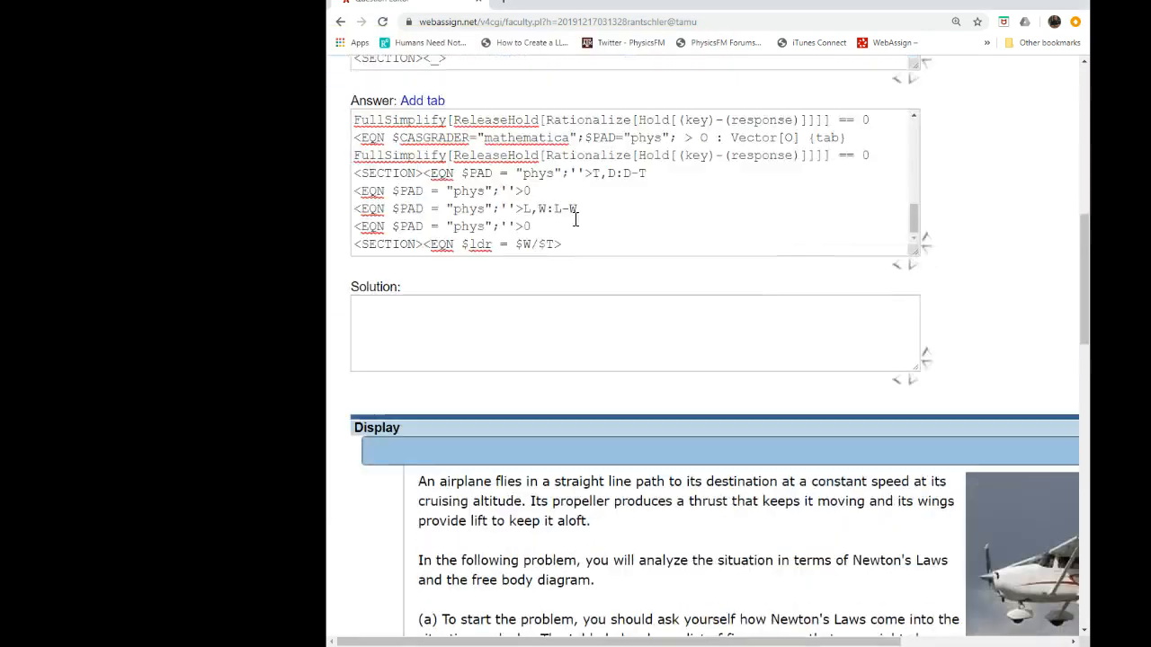
left_click(517, 244)
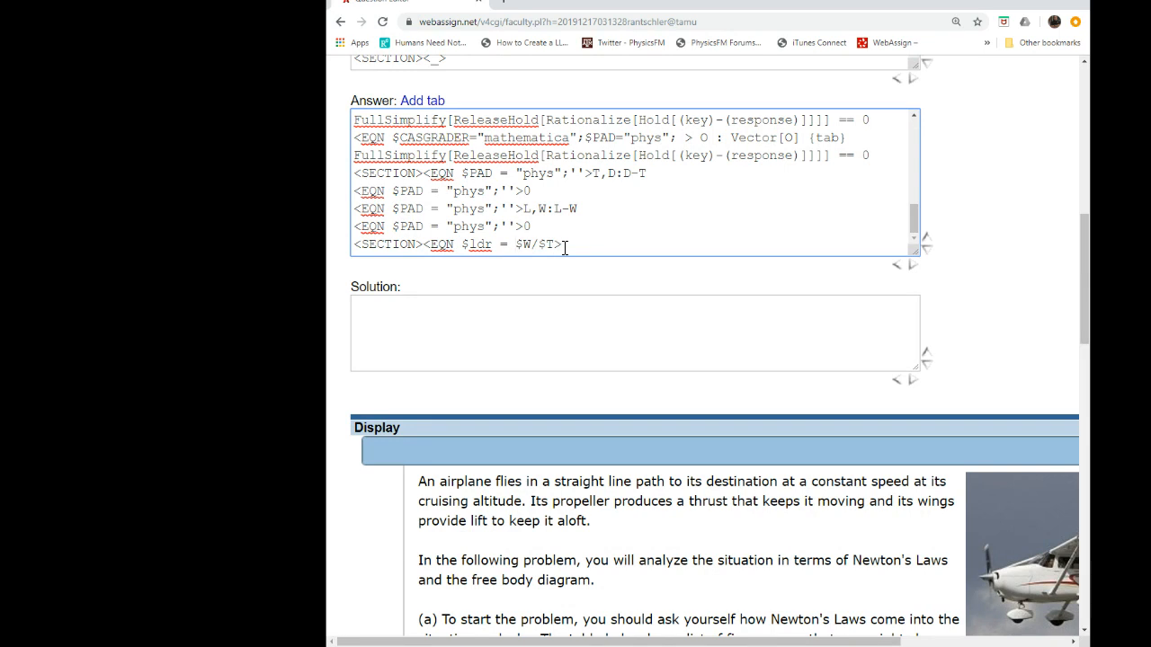
type("int($W/$T*100+0.5")
type(")/100")
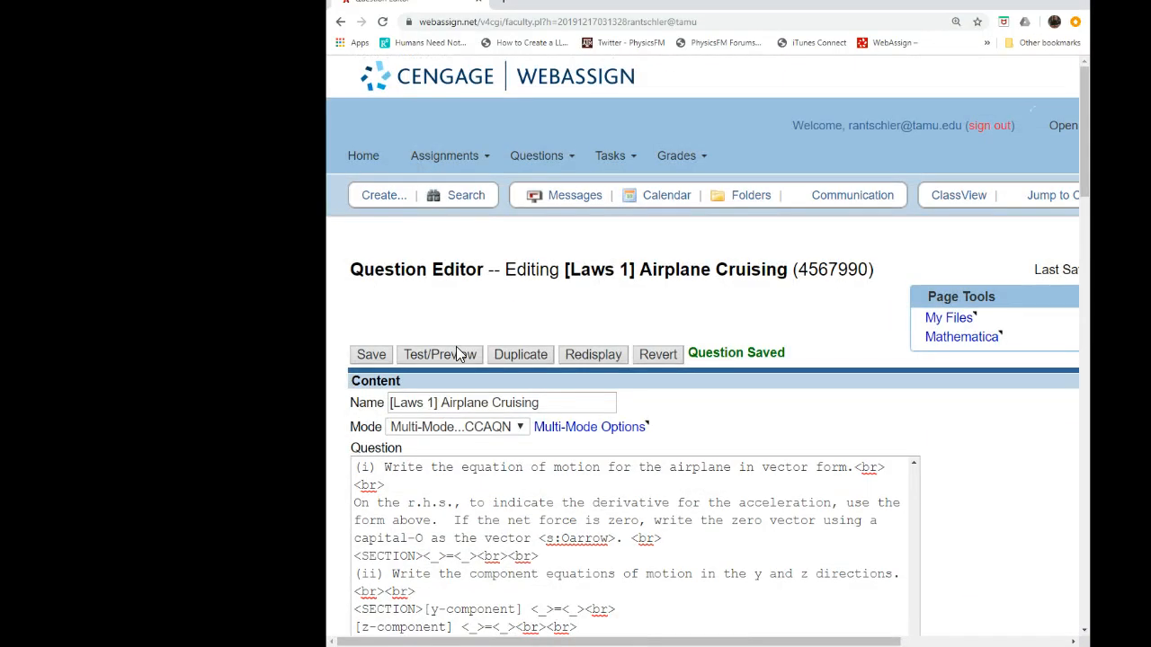
Step: Preview the question, check the rounding of the part (d) answer, and close the preview
left_click(454, 354)
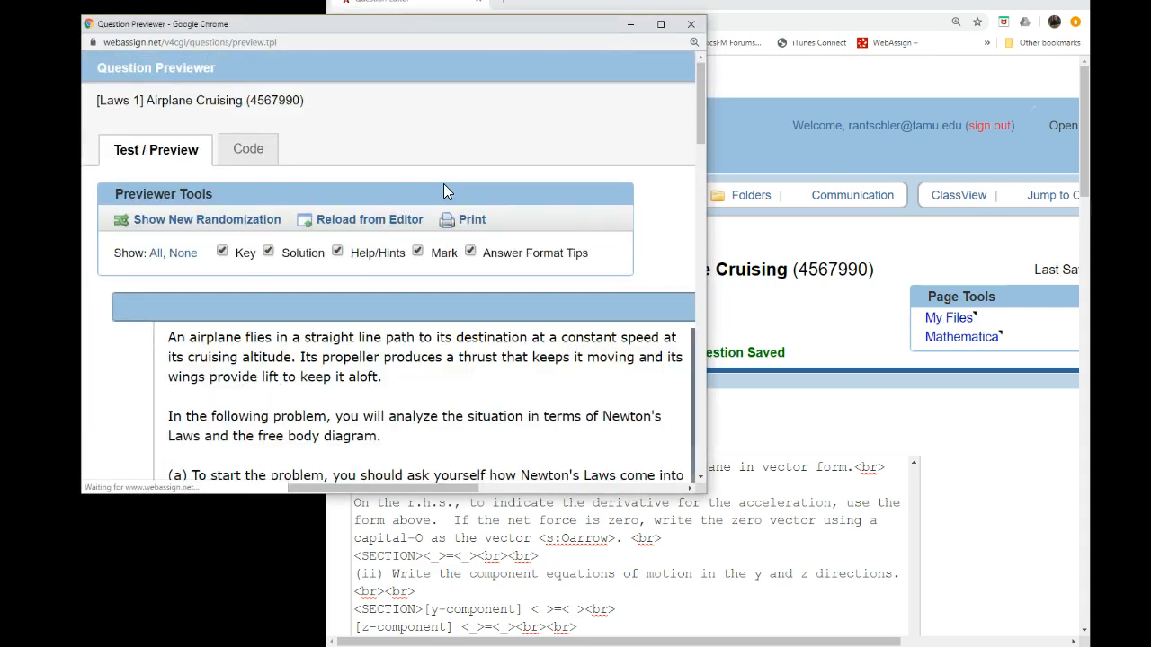
scroll(414, 342, "down", 10)
scroll(422, 371, "down", 8)
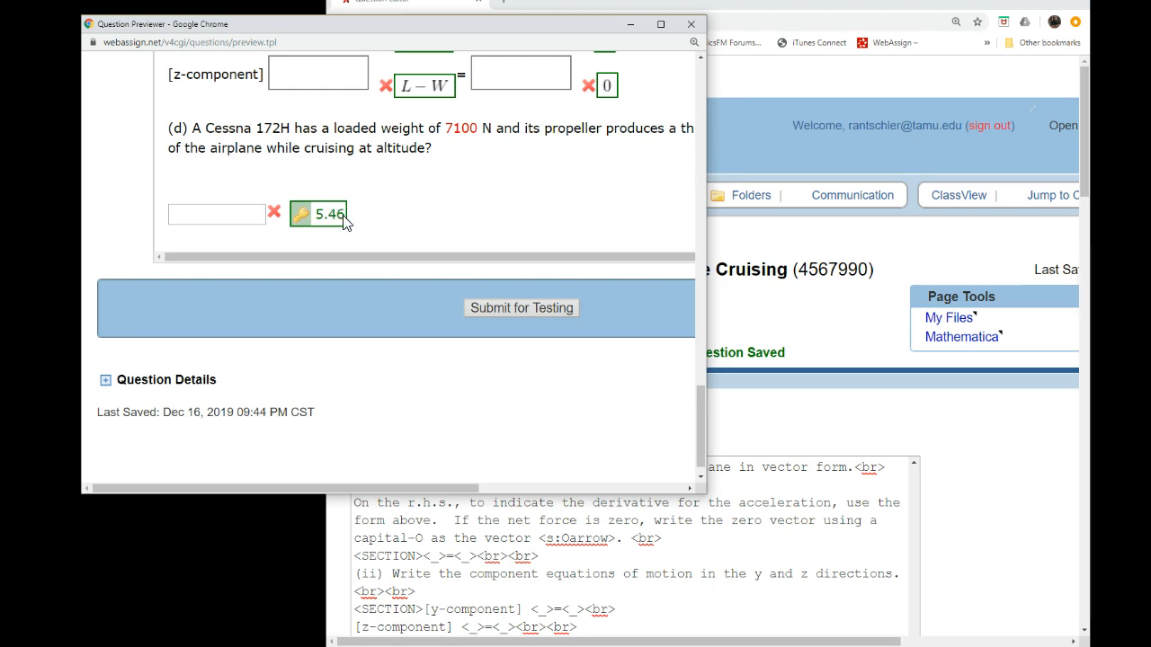
left_click_drag(348, 214, 338, 214)
left_click(347, 215)
scroll(680, 240, "up", 6)
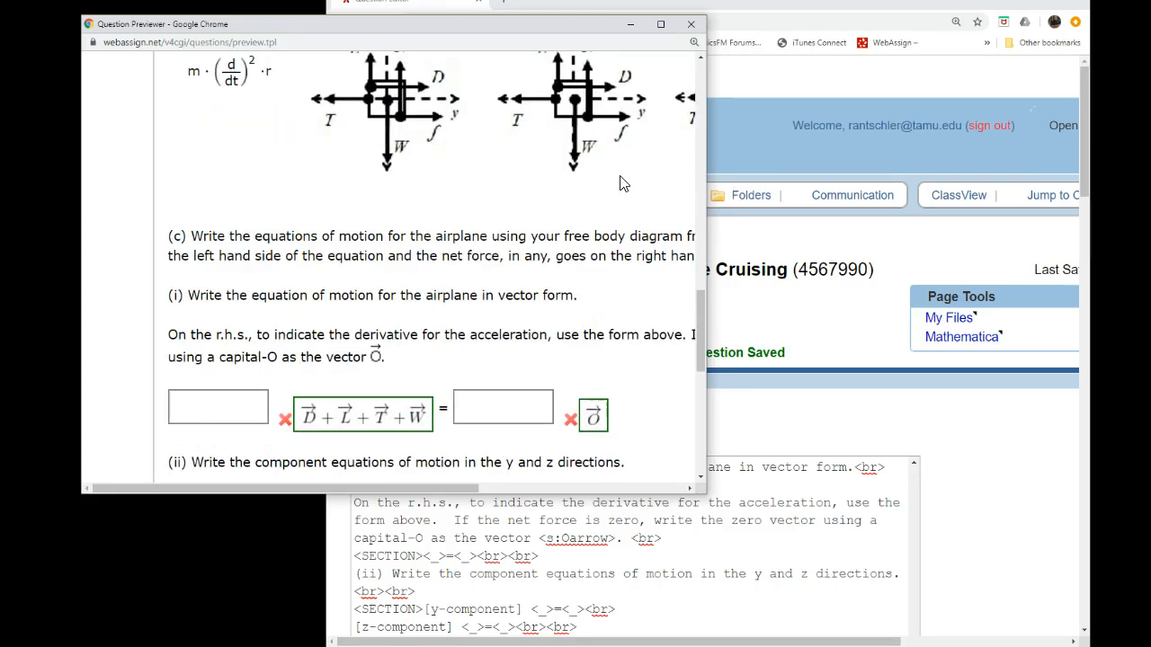
scroll(620, 180, "up", 5)
scroll(635, 171, "up", 10)
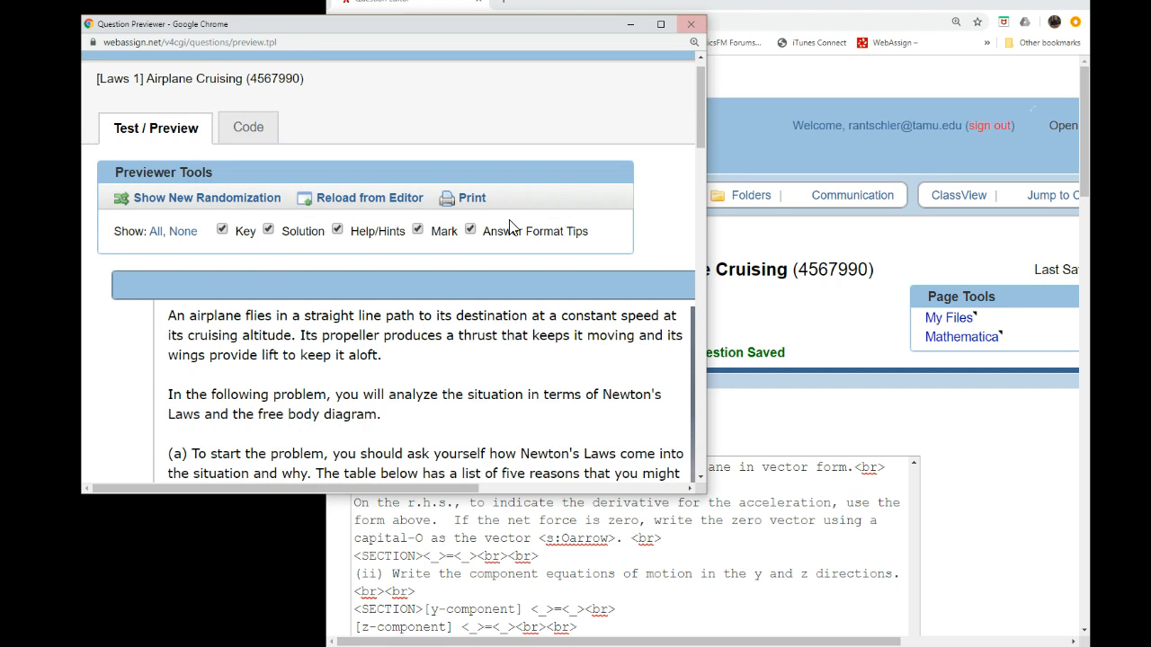
key("ctrl+w")
Step: Save the question and look over its rendered display in the editor
left_click(370, 356)
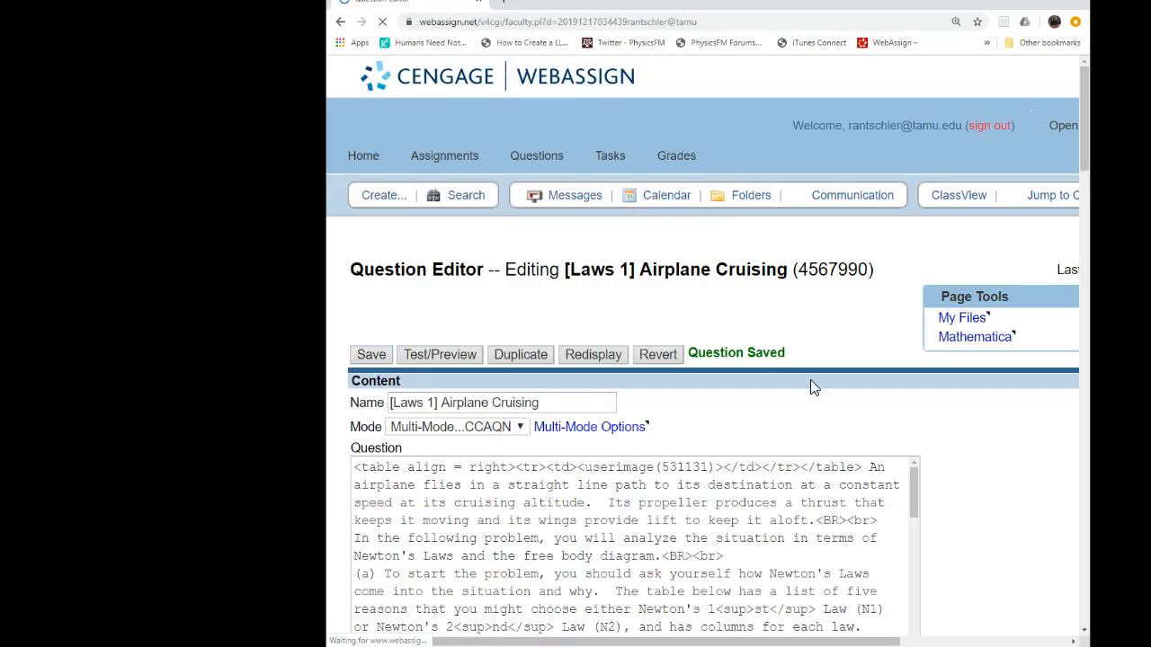
scroll(971, 463, "down", 4)
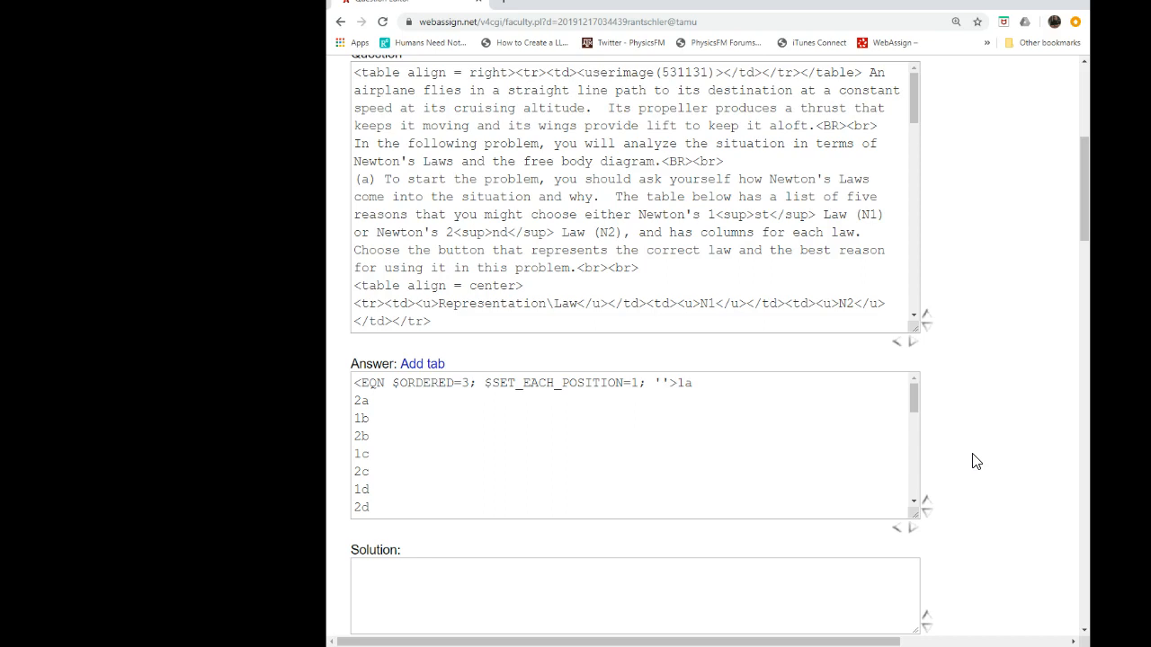
scroll(976, 462, "down", 6)
scroll(977, 461, "up", 2)
scroll(977, 461, "down", 5)
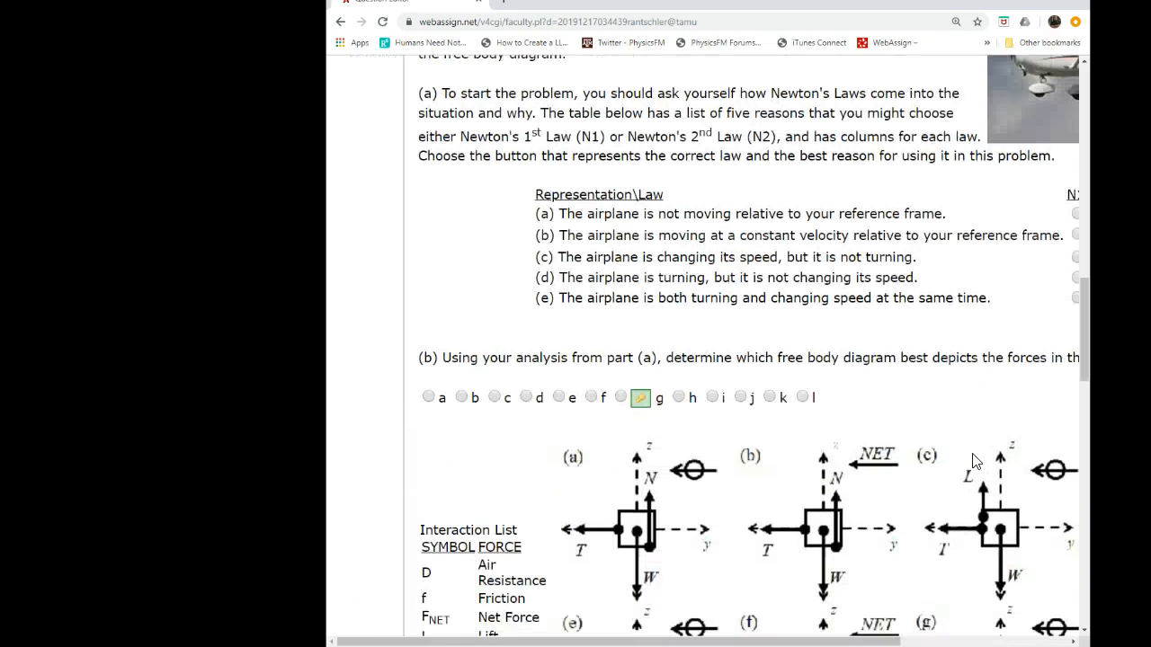
scroll(976, 461, "up", 10)
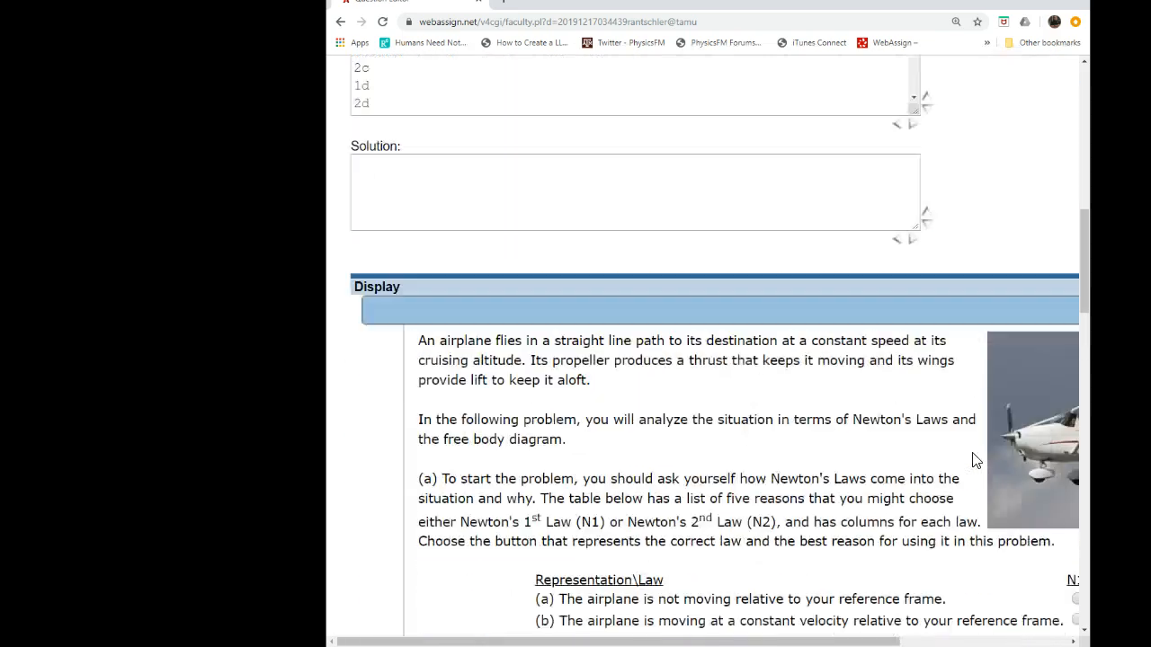